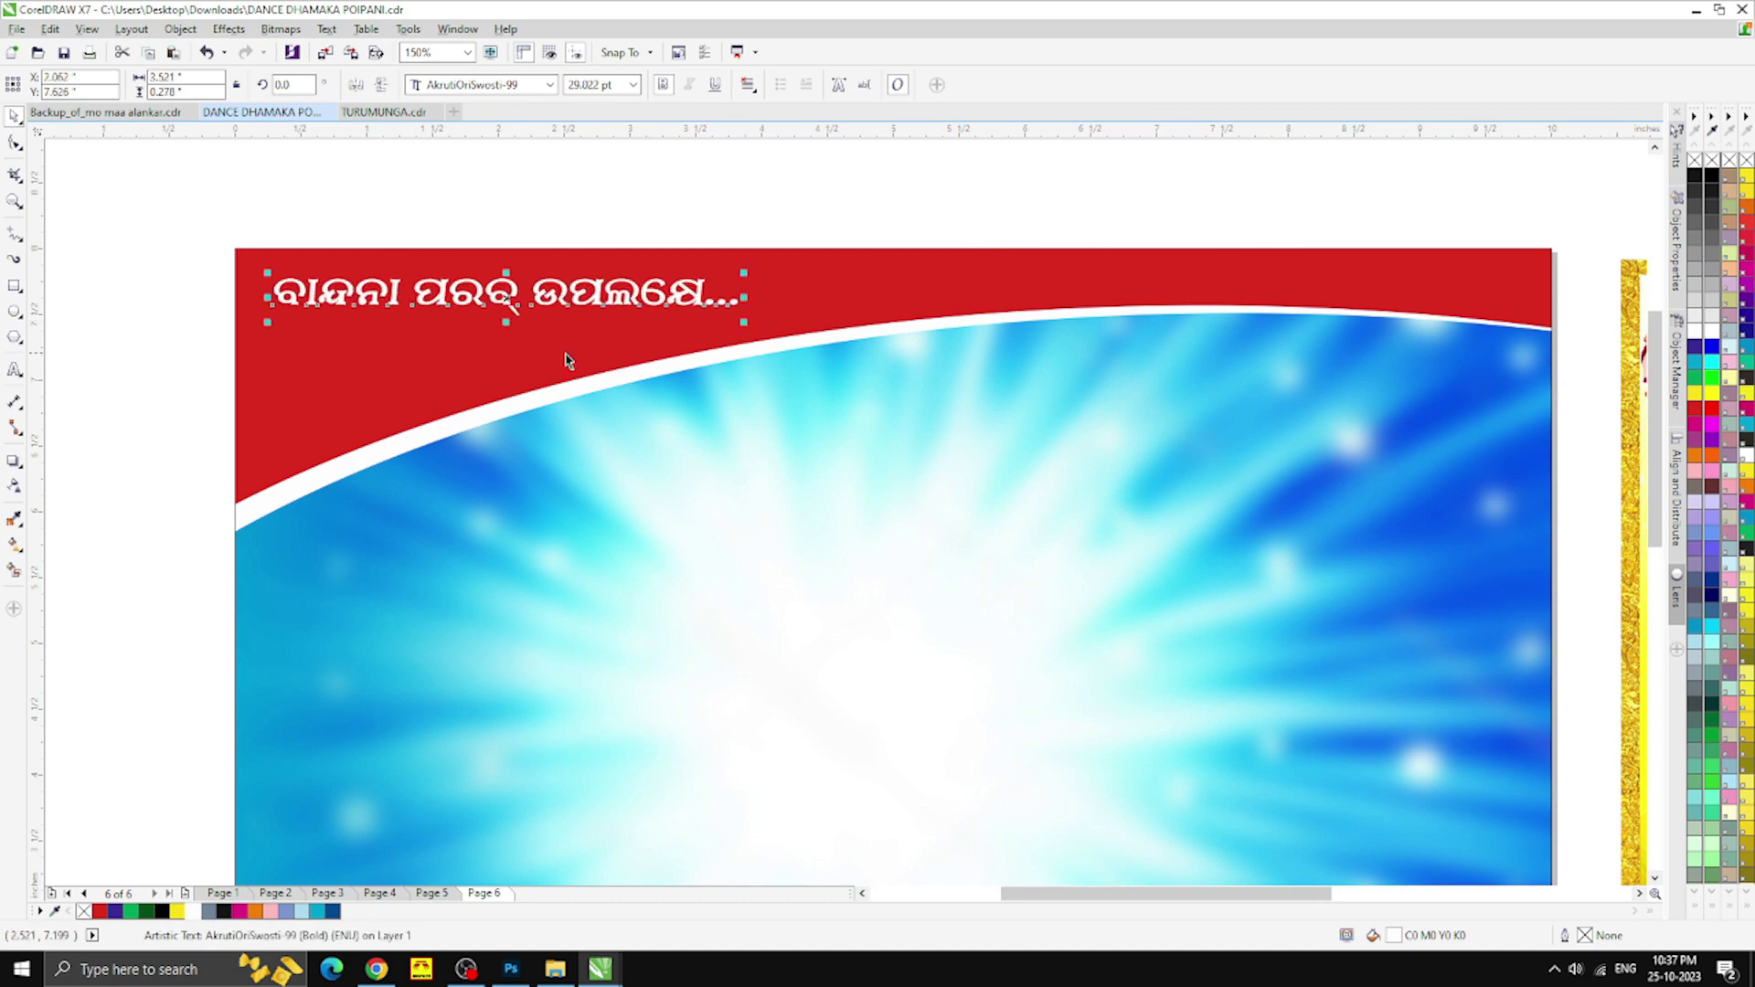
Enlarge the white Odia heading in the red band to about 3.85 in wide and adjust its position
key("Left")
left_click_drag(500, 323, 500, 332)
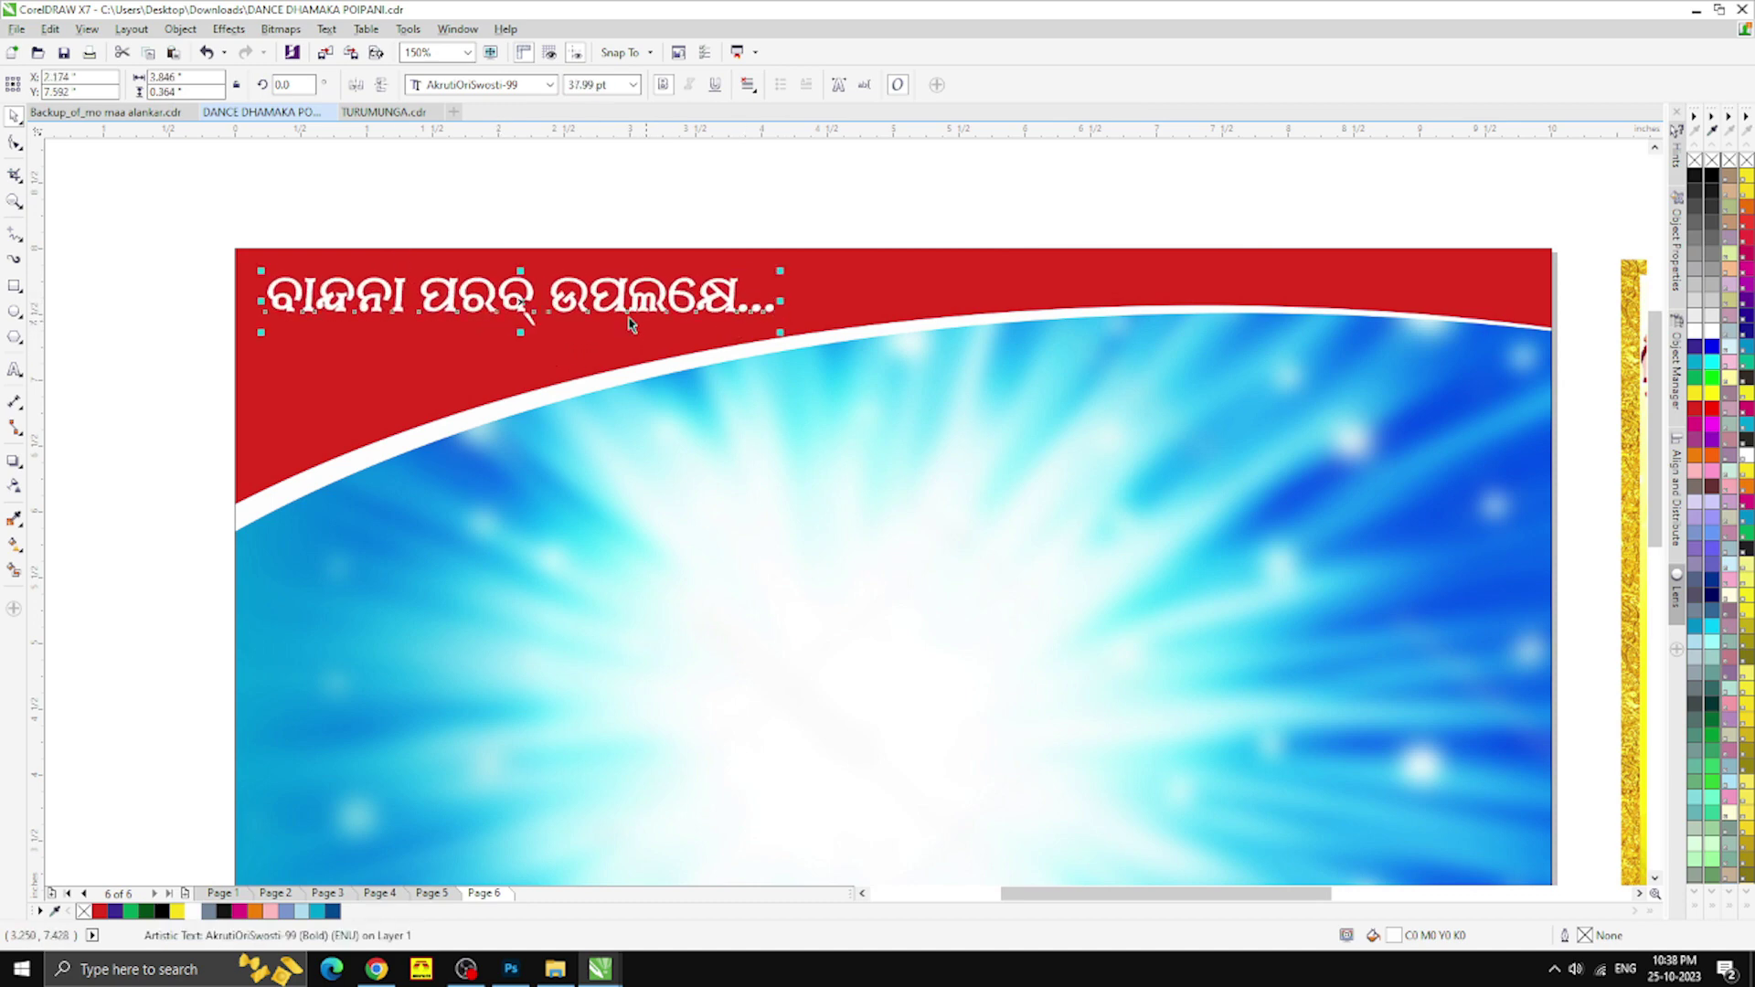
left_click(380, 193)
scroll(380, 194, "down", 2)
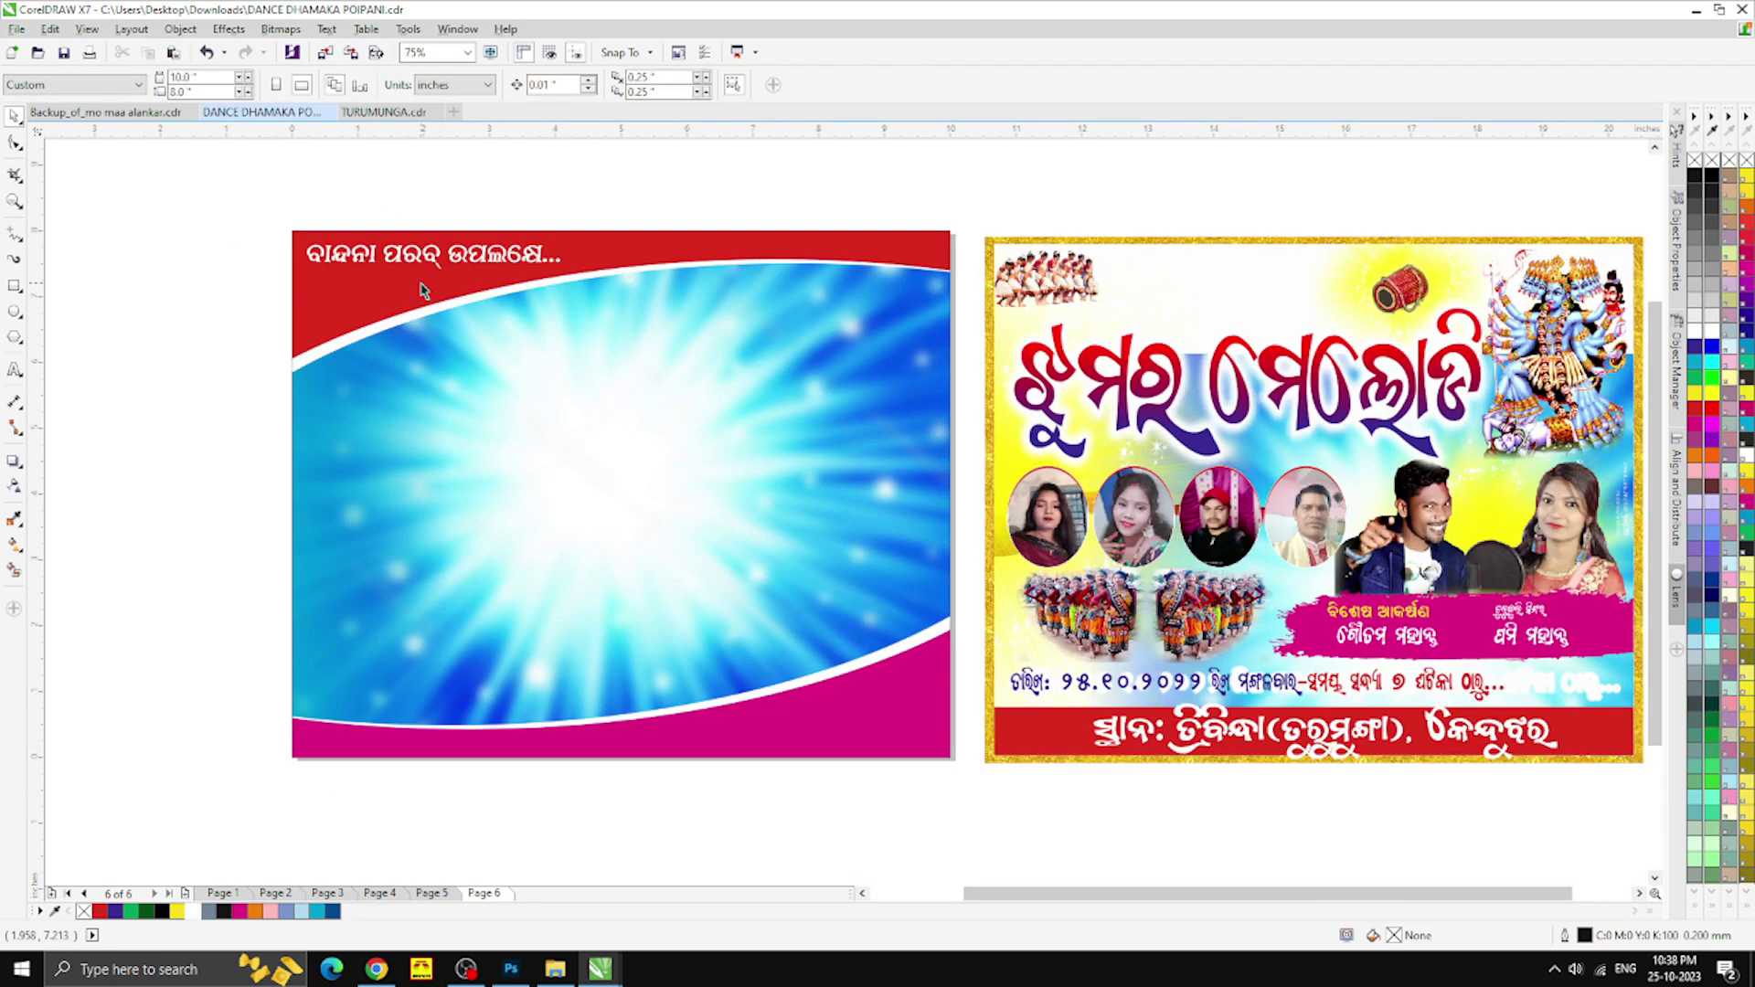
Cut the title, dancers, couple photo and blue burst background out of the reference poster's PowerClip and finish editing the frame
left_click_drag(1105, 366, 670, 459)
key("ctrl+z")
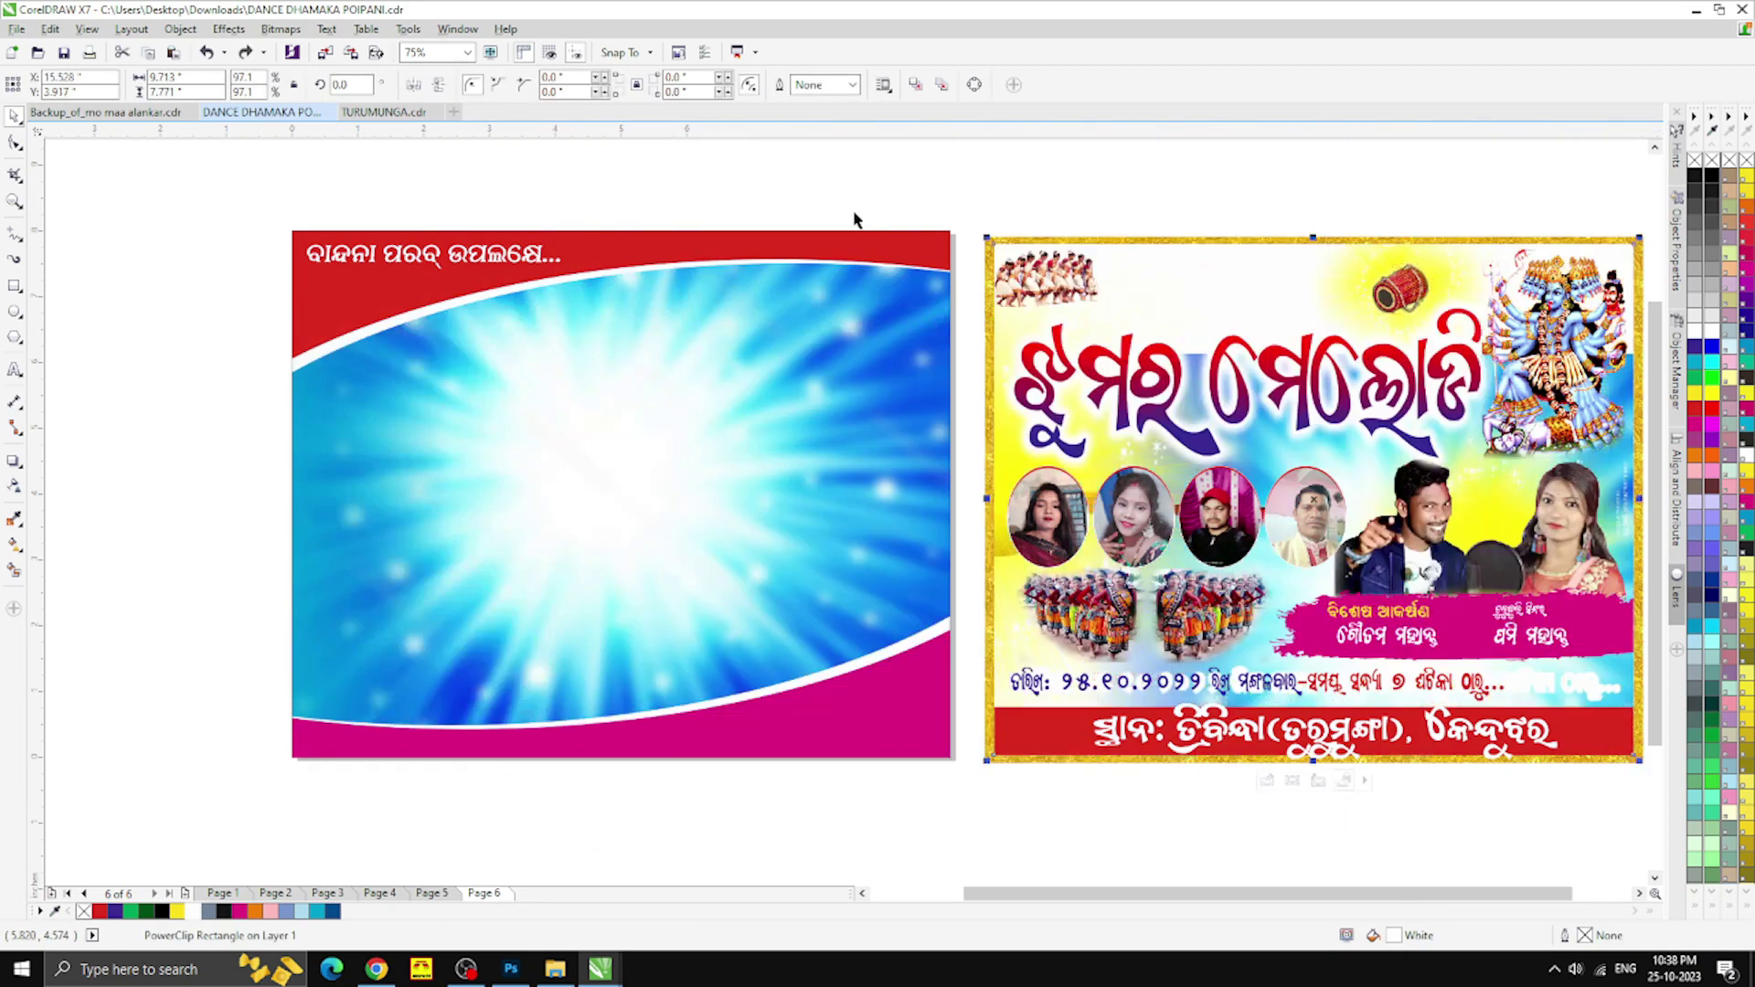
left_click(1060, 446, "ctrl")
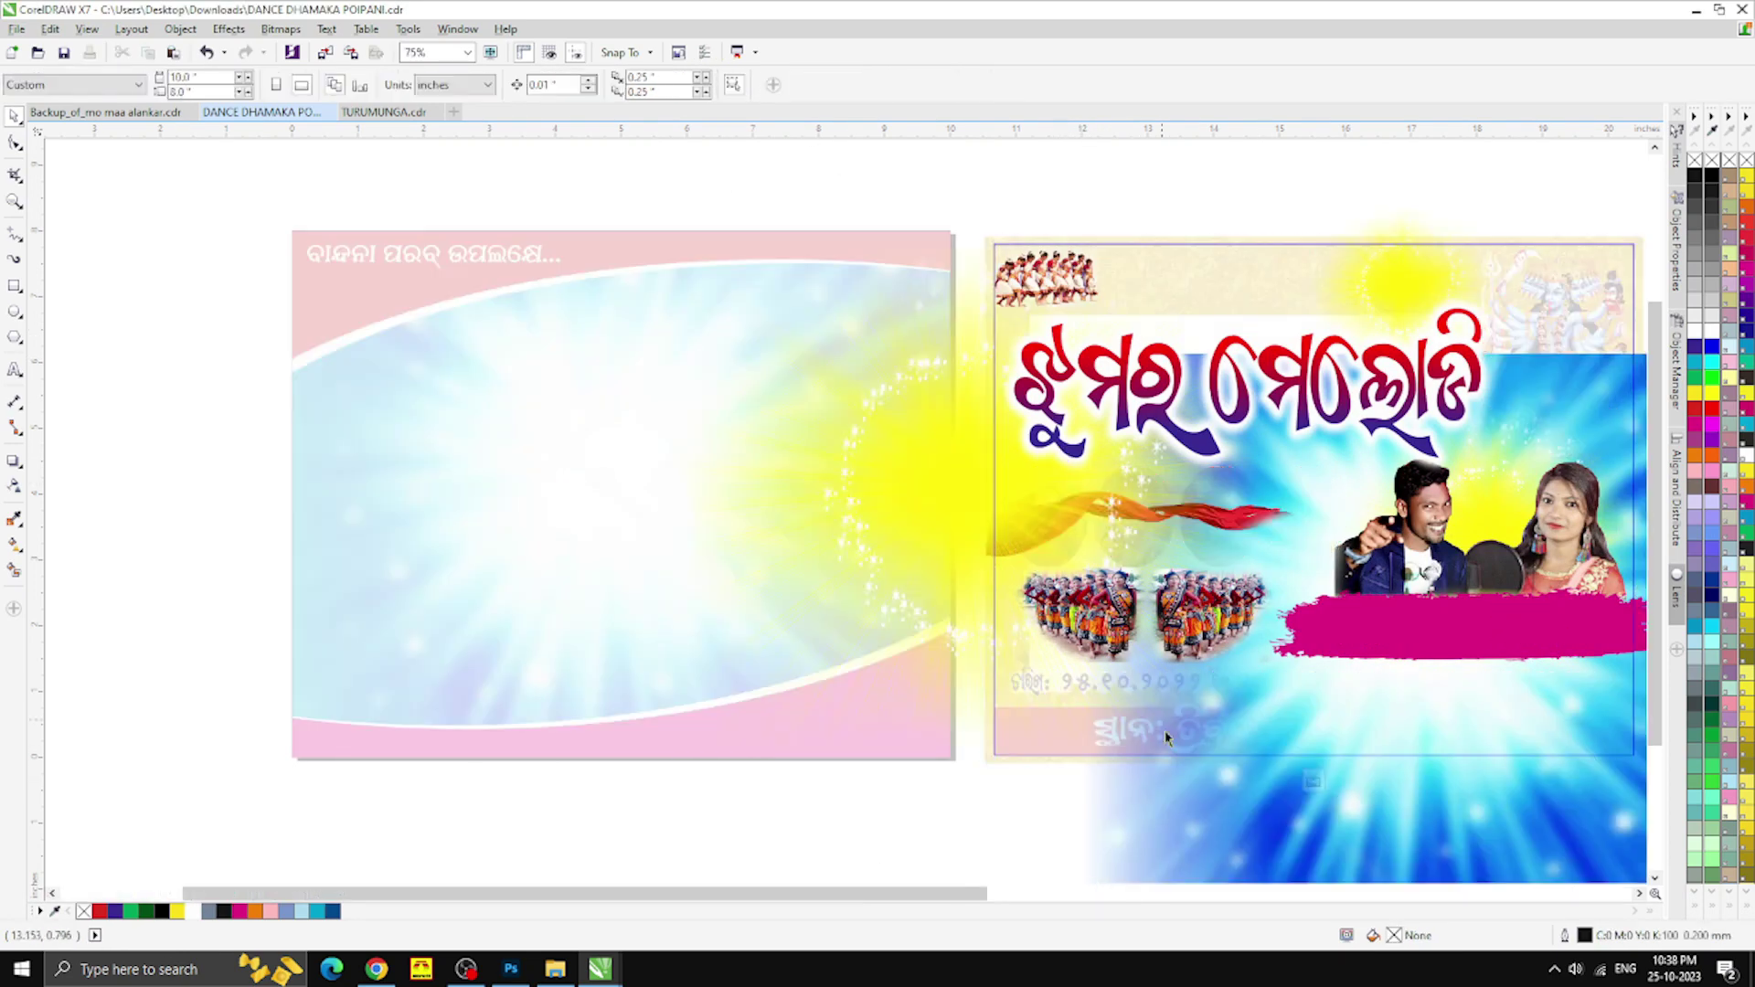
scroll(875, 426, "down", 1)
left_click_drag(1504, 815, 847, 250)
key("Delete")
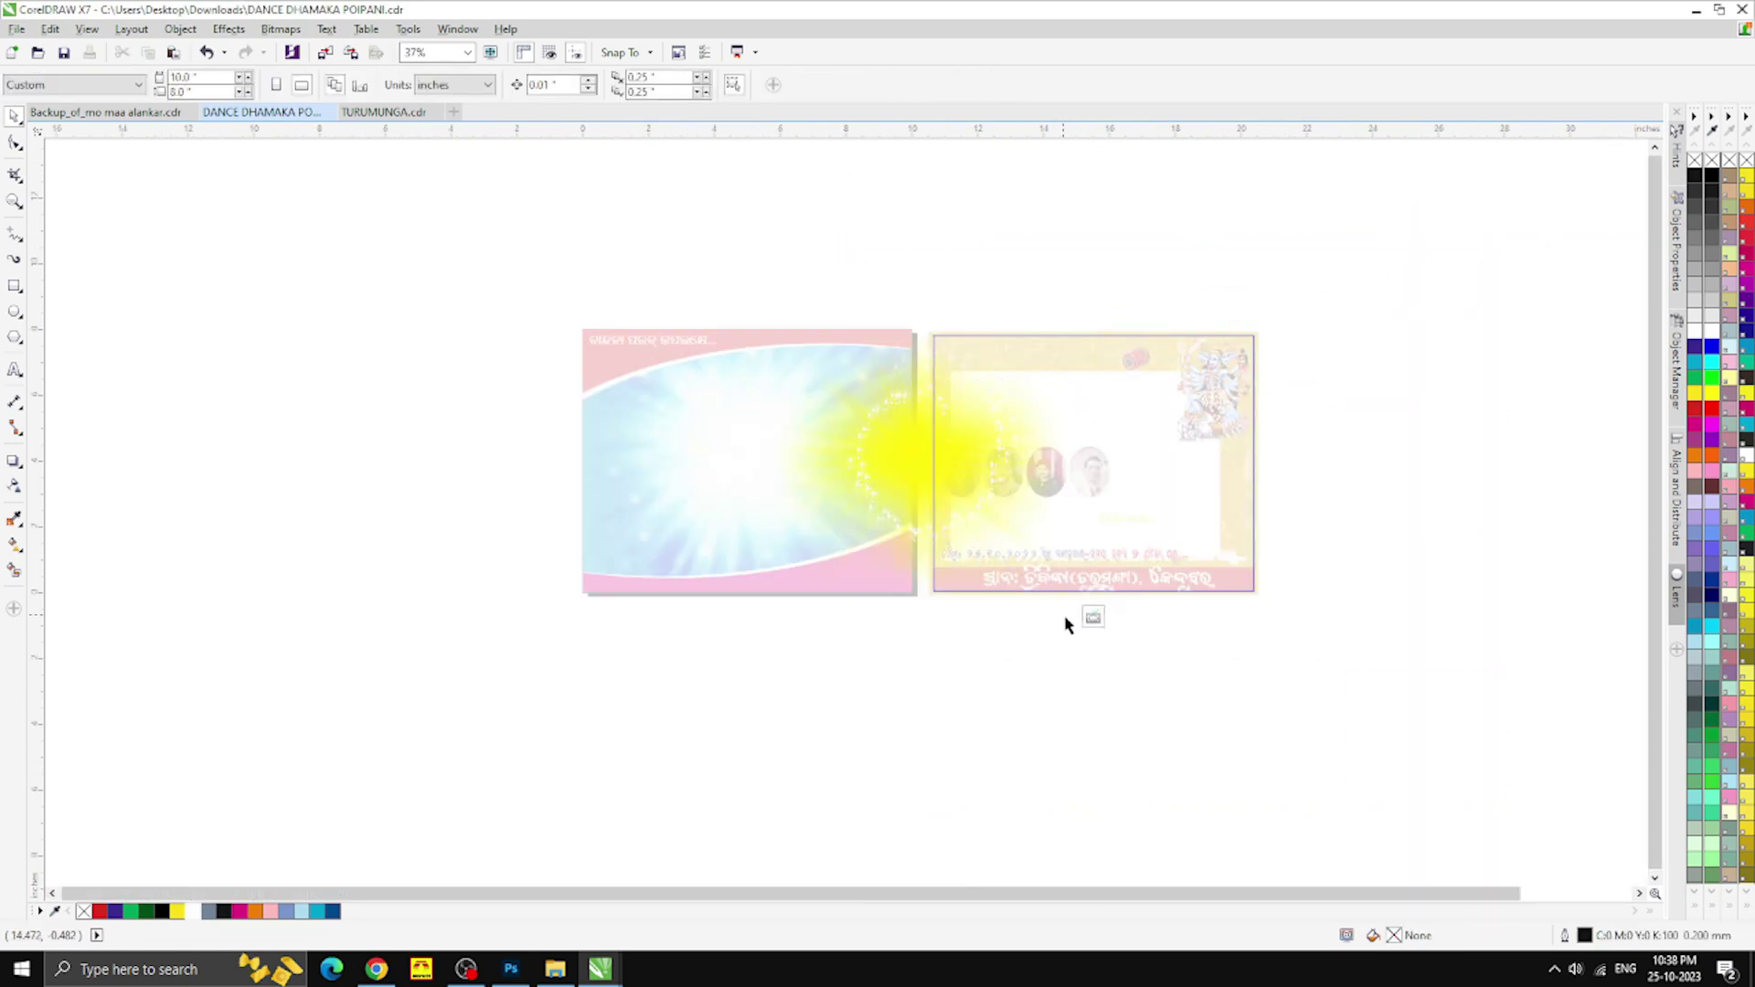
left_click(1090, 615)
Paste the cut artwork outside the frame and move it so the title lies on the new poster page
key("ctrl+v")
left_click_drag(1180, 457, 830, 410)
left_click(730, 294)
scroll(825, 396, "up", 1)
left_click_drag(417, 436, 364, 436)
scroll(573, 405, "up", 1)
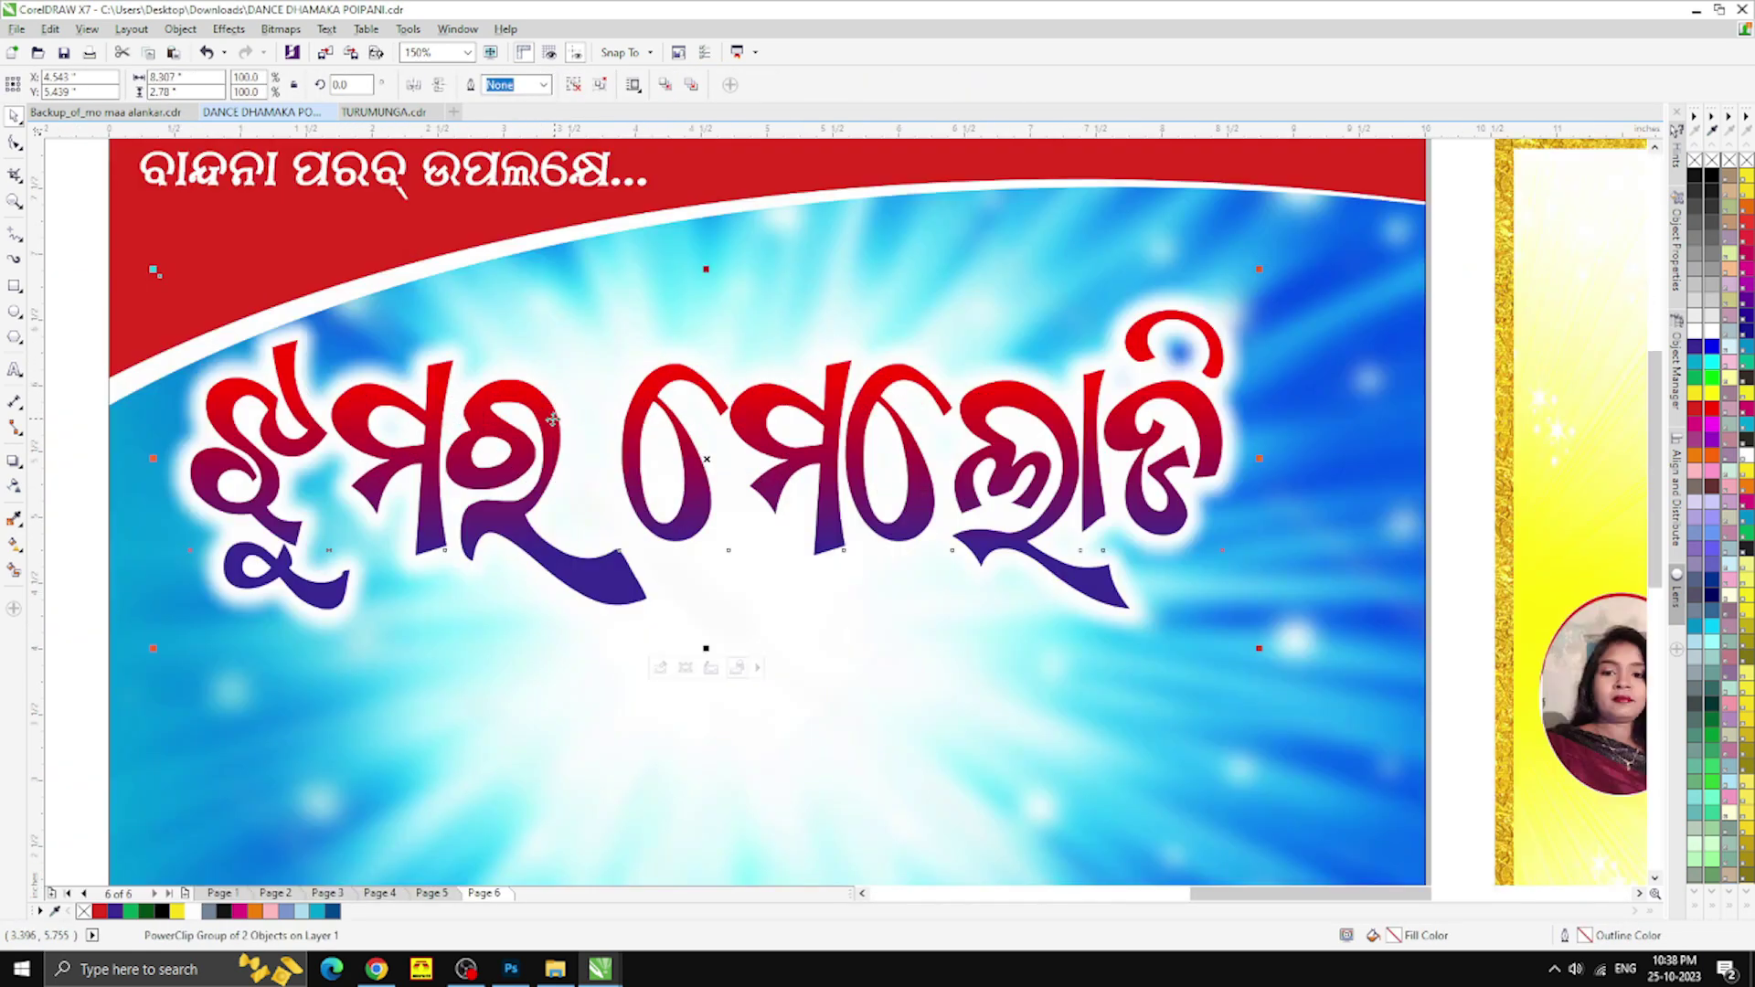
Reduce the "ଝୁମର ମେଲୋଡି" title to about 7.88 in wide and place it just below the red band
left_click_drag(549, 422, 549, 390)
scroll(549, 389, "down", 2)
mouse_move(912, 512)
left_mouse_down()
mouse_move(860, 501)
mouse_move(883, 494)
left_mouse_up()
scroll(848, 502, "down", 2)
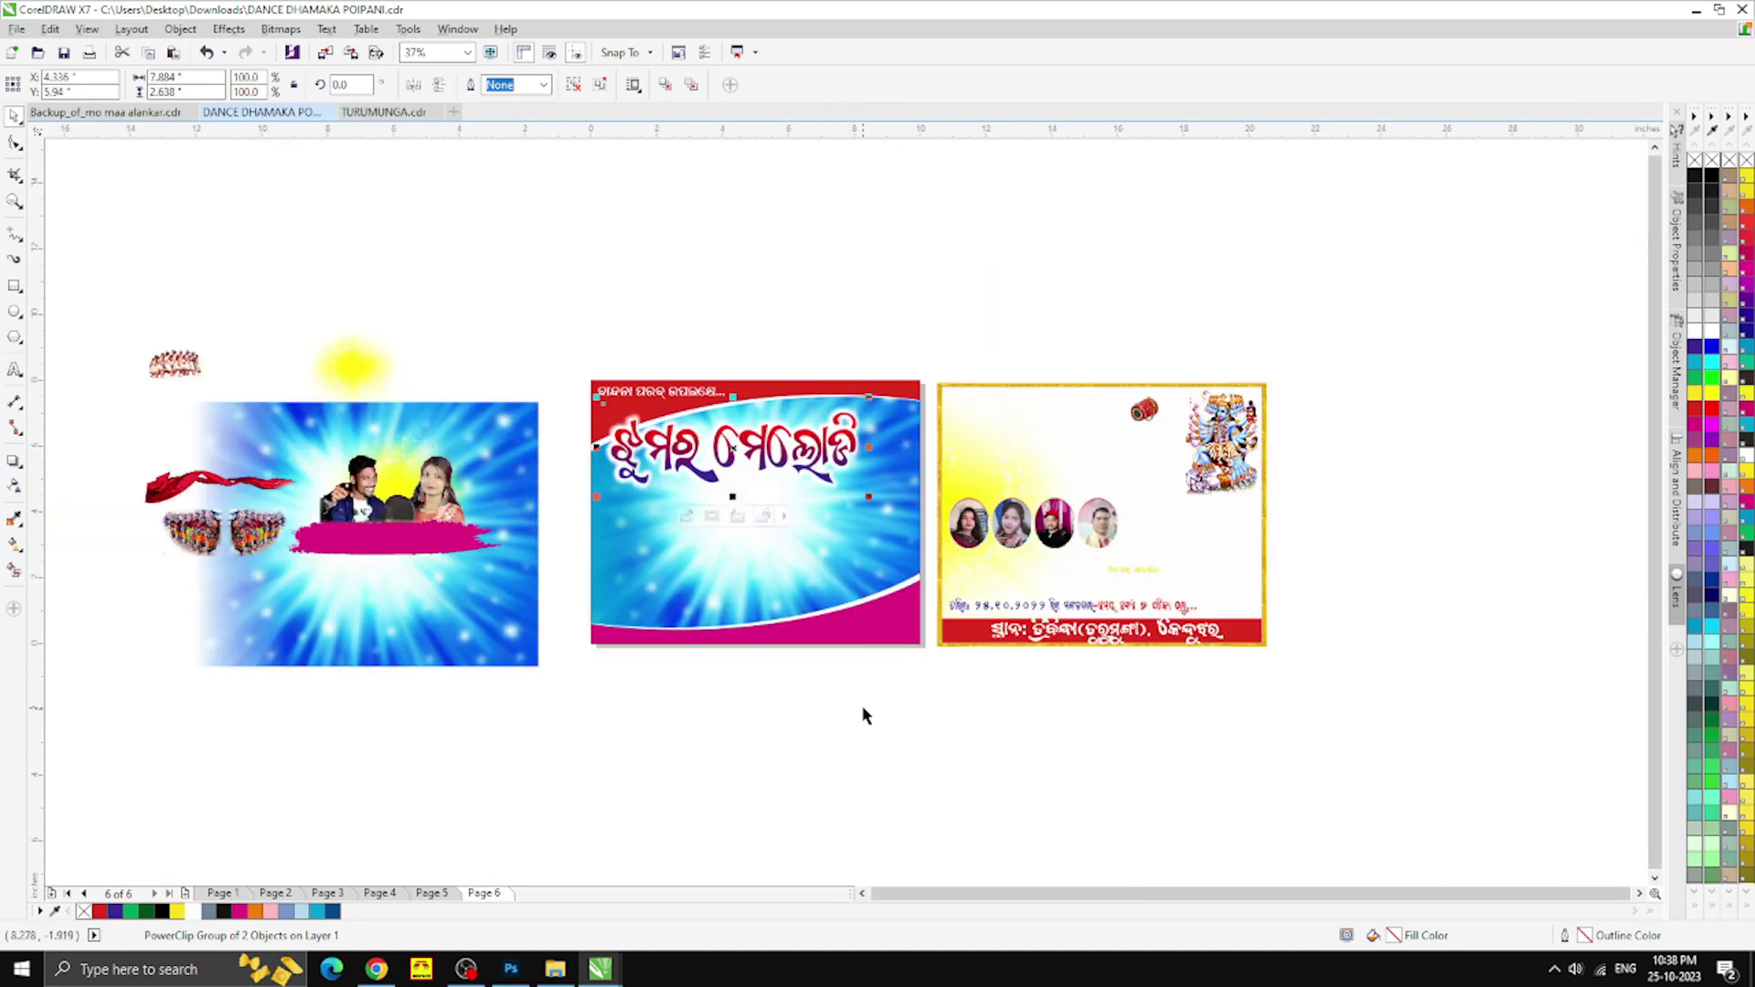
left_click(862, 713)
scroll(857, 576, "up", 2)
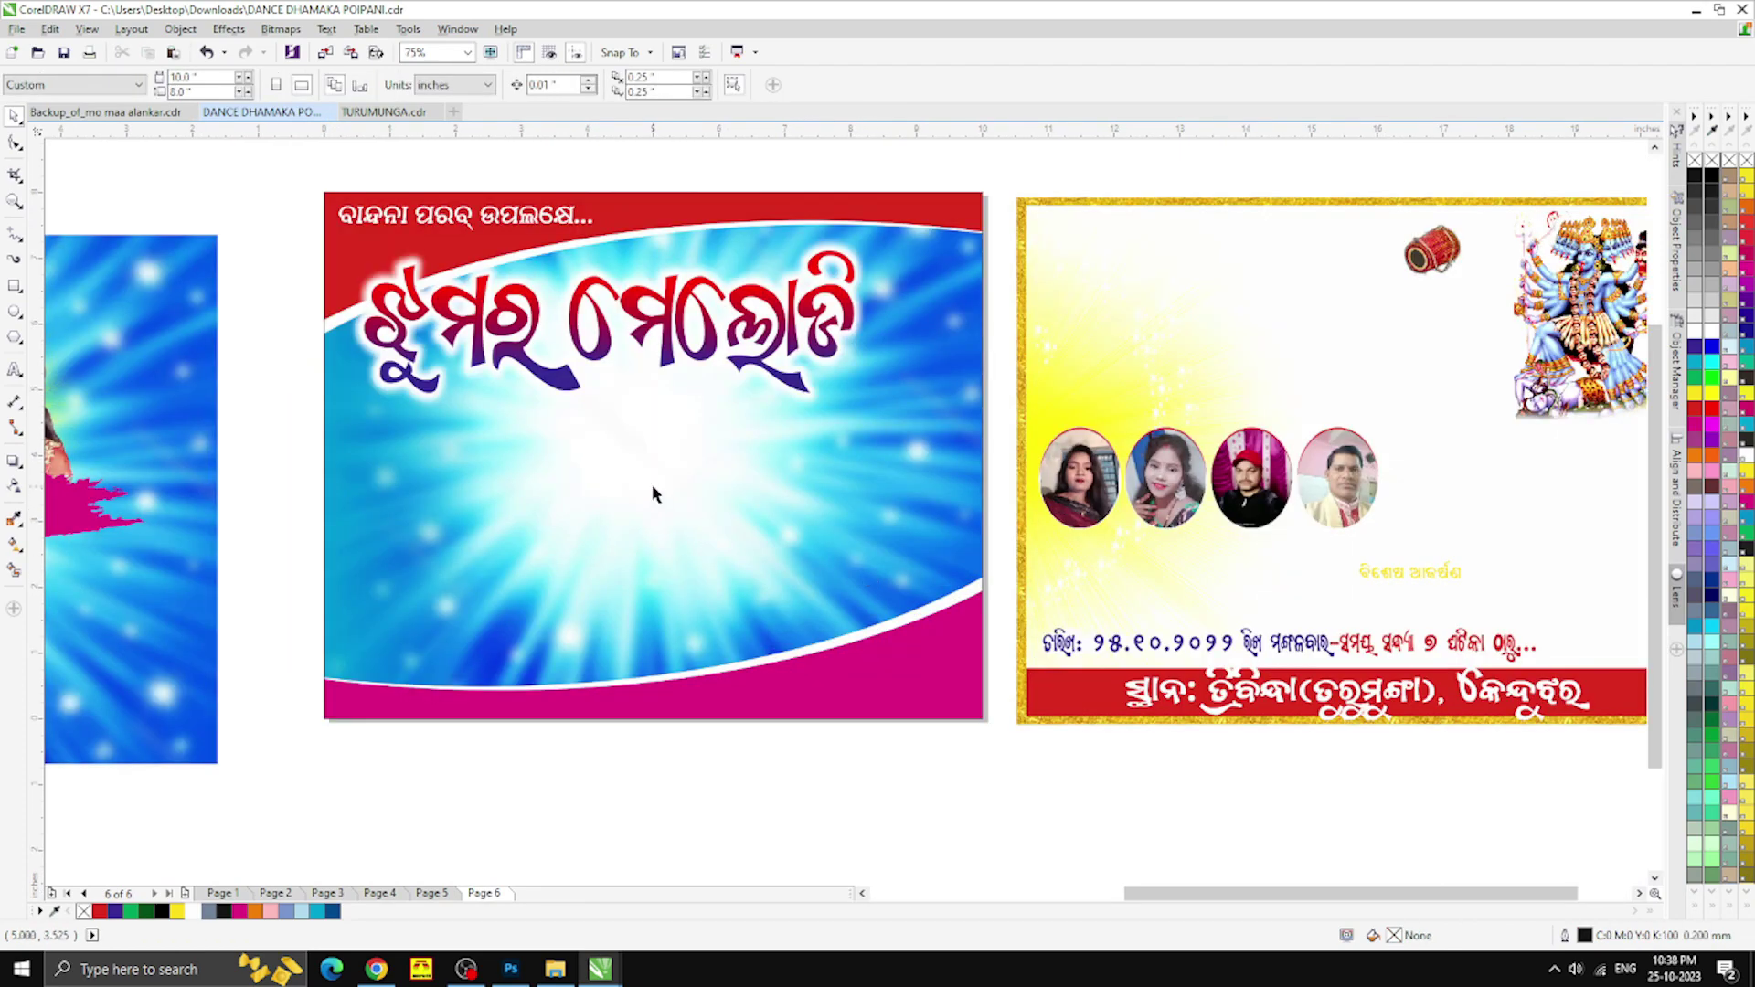
left_click(14, 312)
left_click_drag(364, 414, 433, 527)
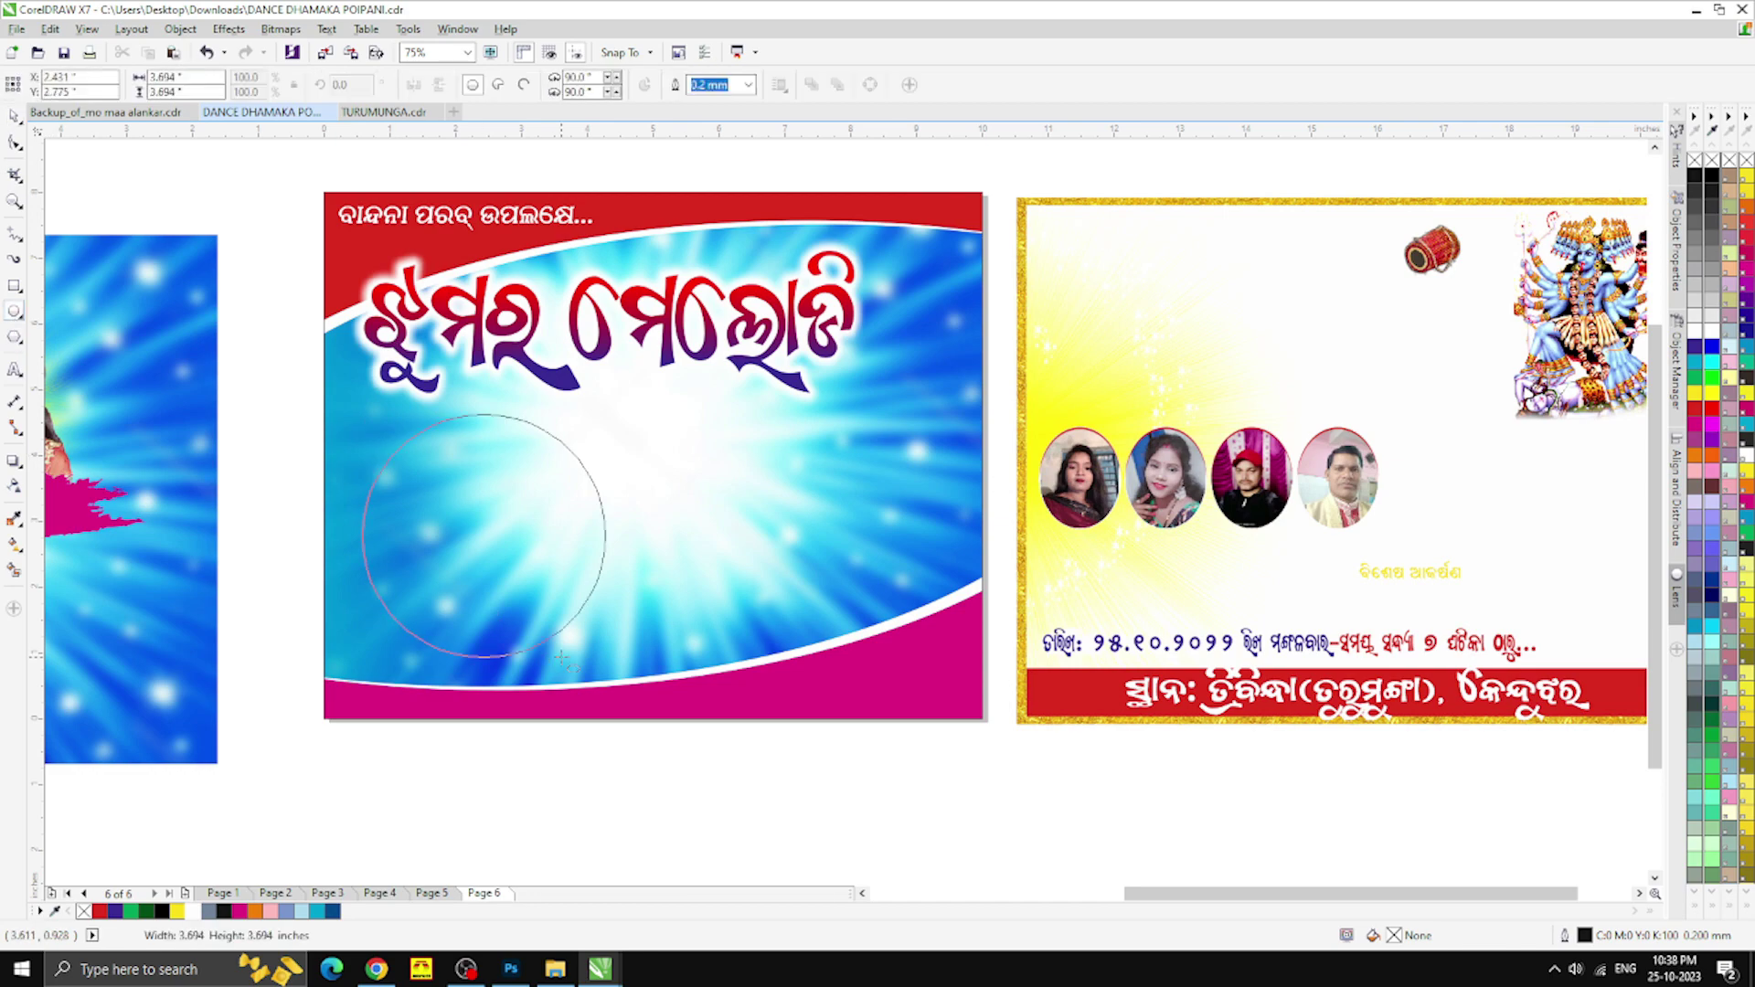
key("space")
scroll(417, 548, "up", 2)
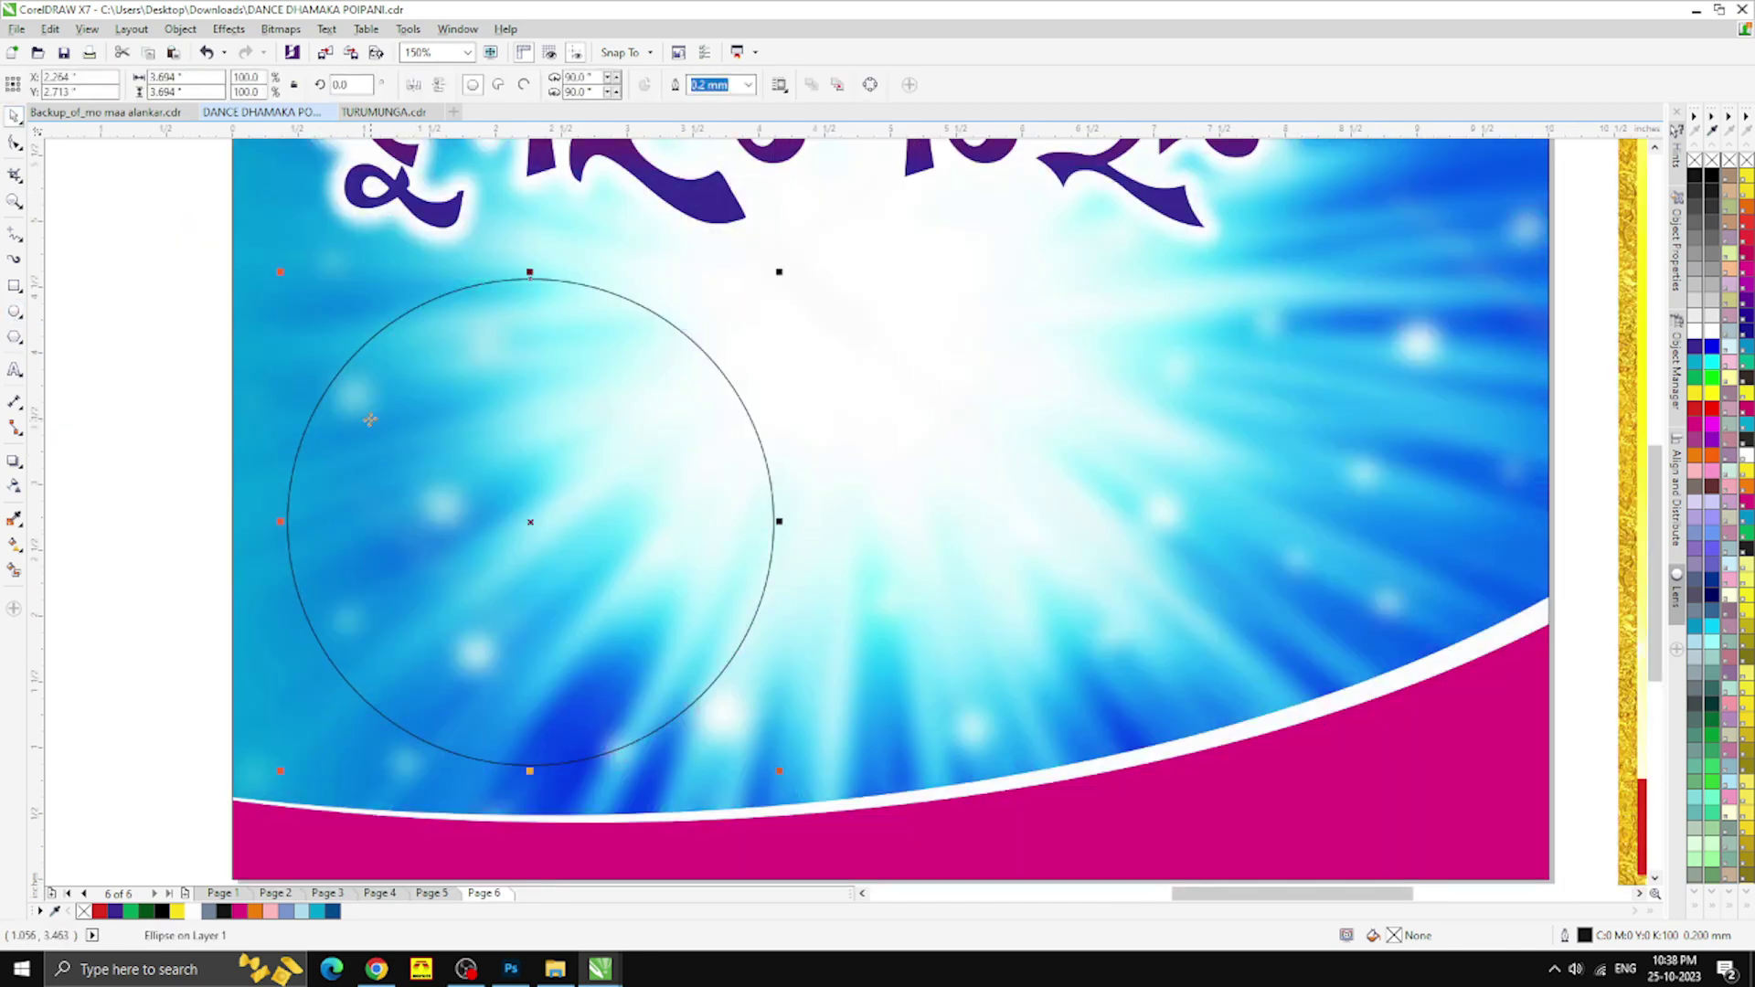
left_click_drag(291, 279, 335, 327)
key("Delete")
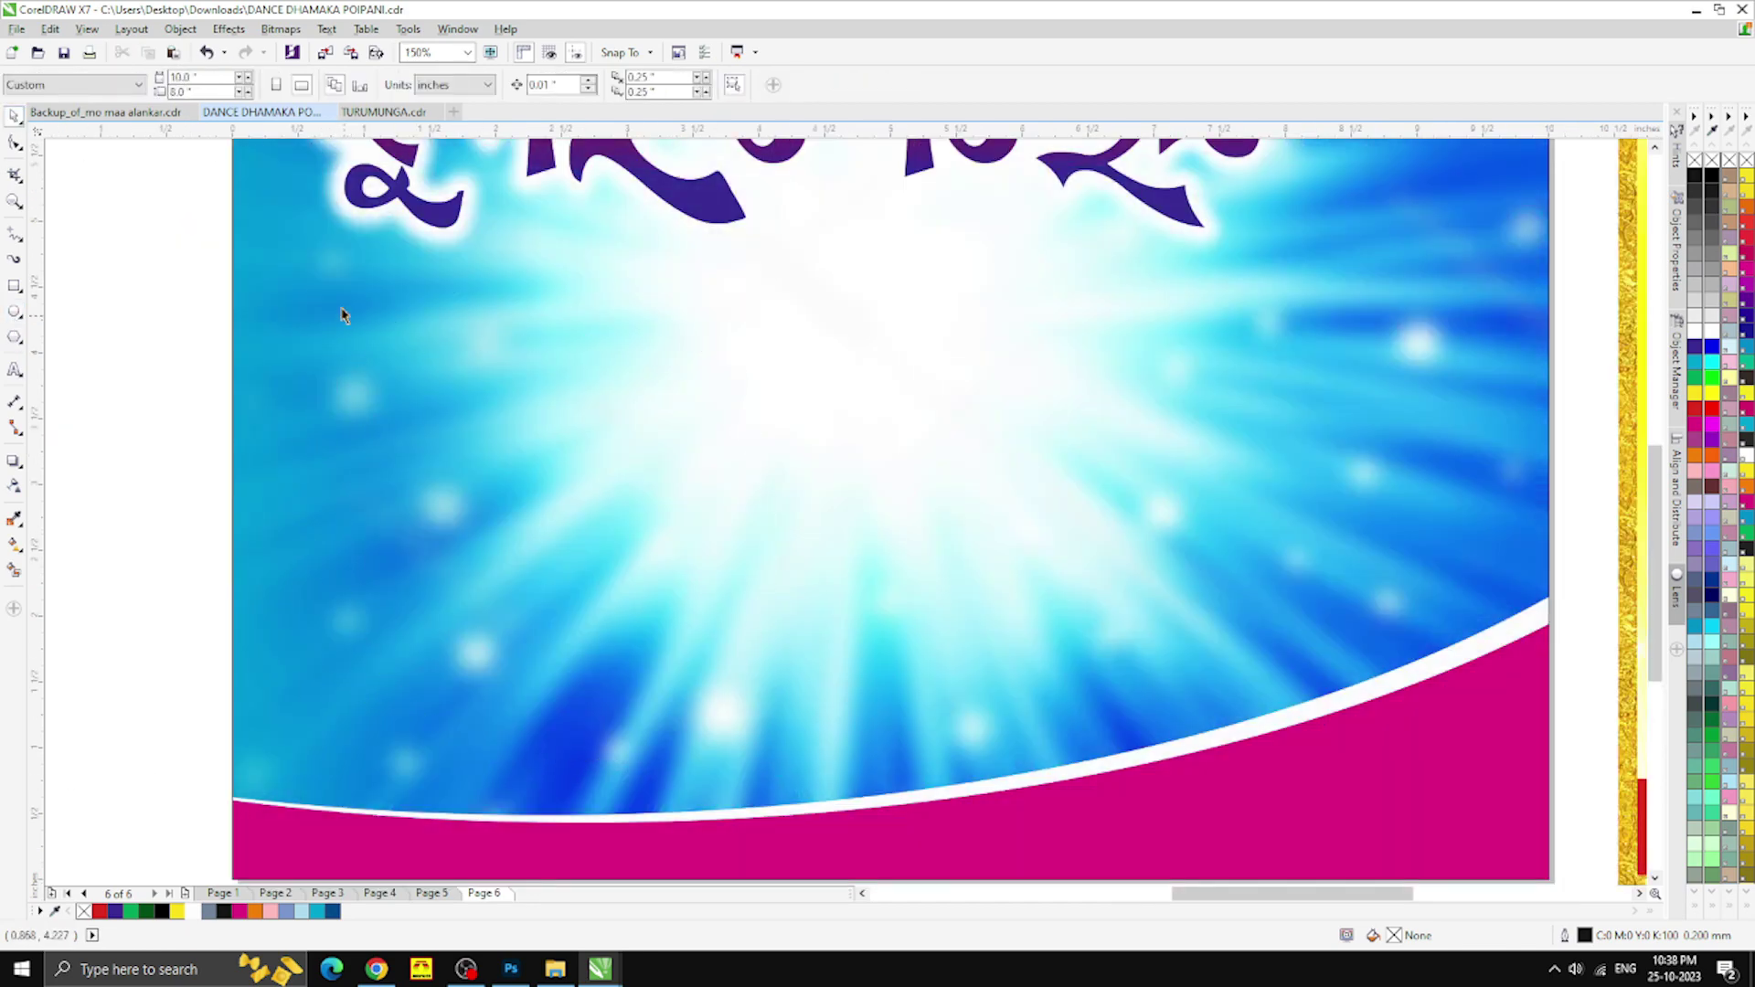
left_click(209, 53)
scroll(869, 578, "down", 2)
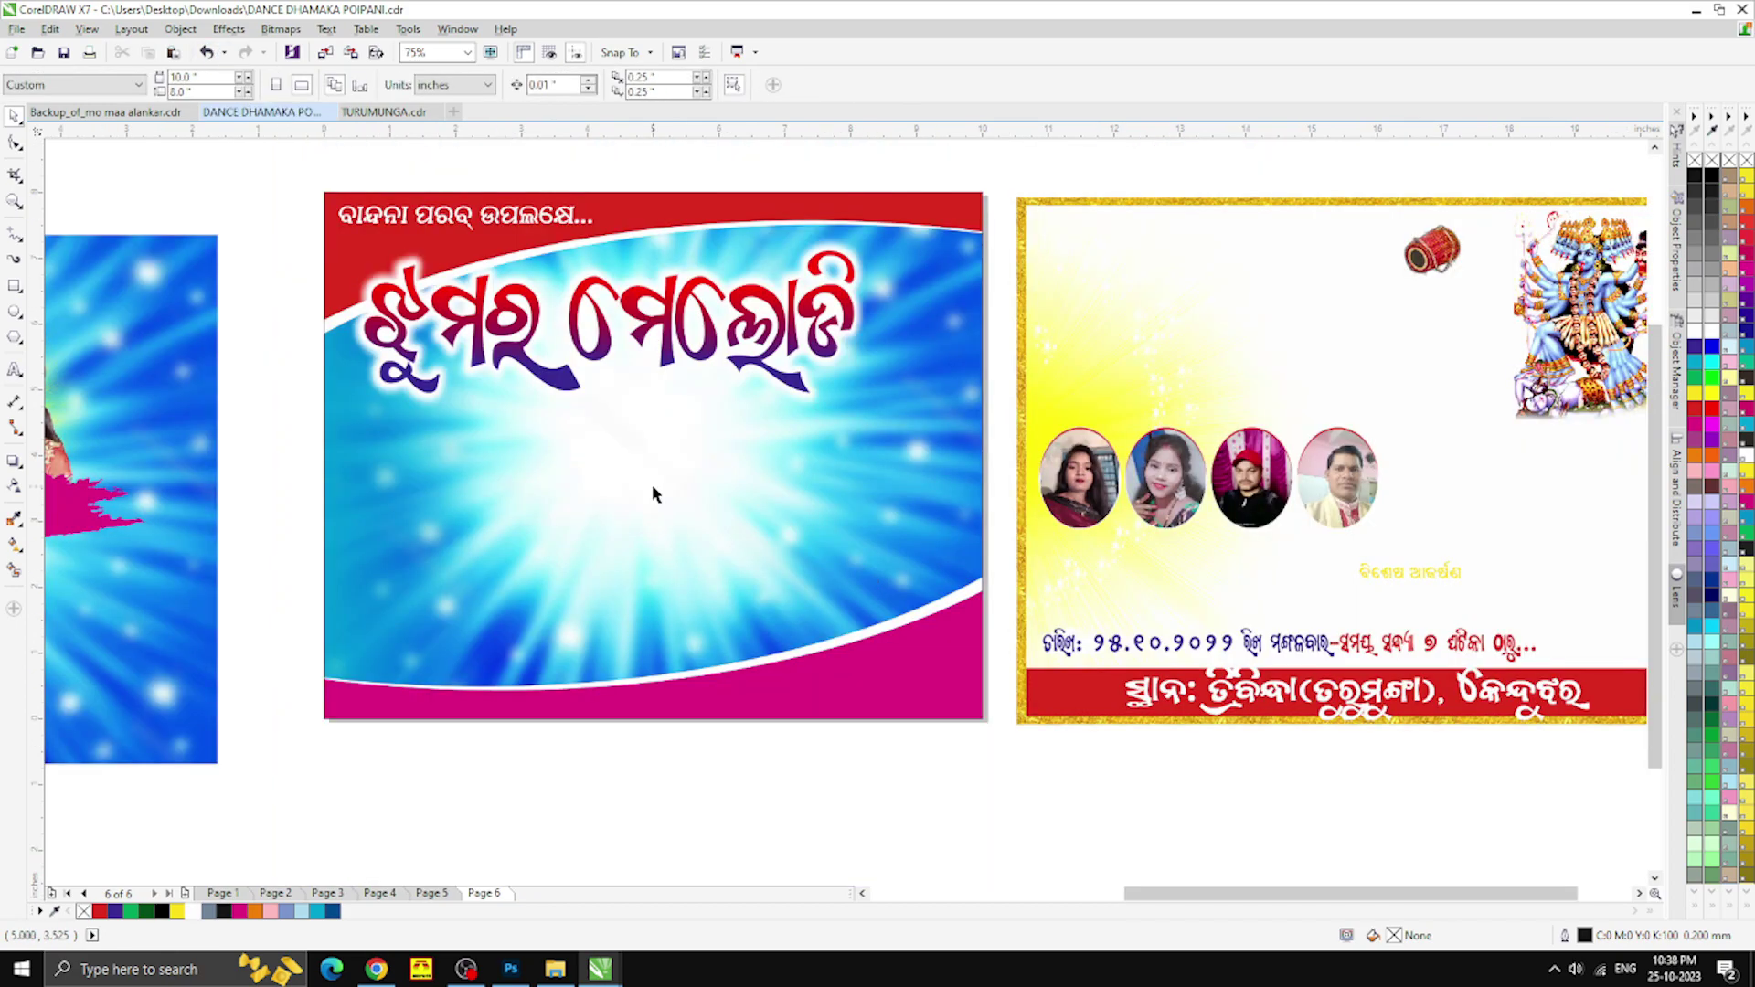
Draw a circle about 3.69 in across in the poster's lower-left blue area, with a concentric circle about 2.63 in across inside
left_click_drag(363, 414, 437, 534)
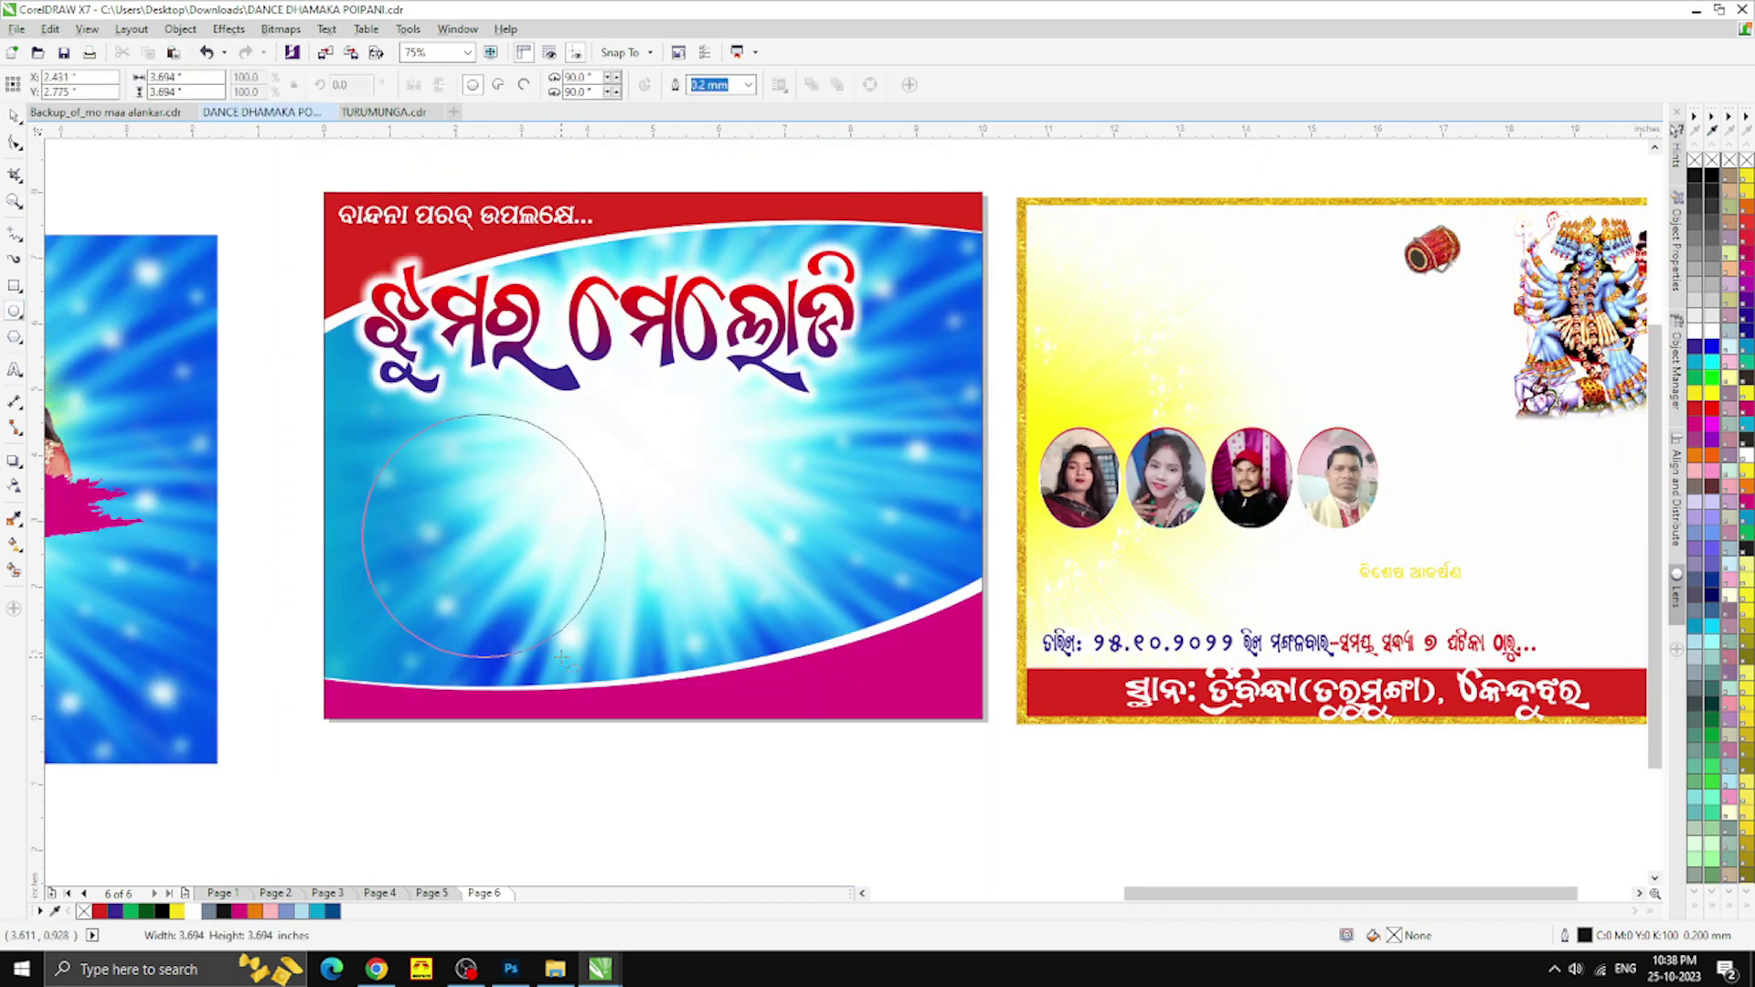
key("space")
scroll(437, 549, "up", 2)
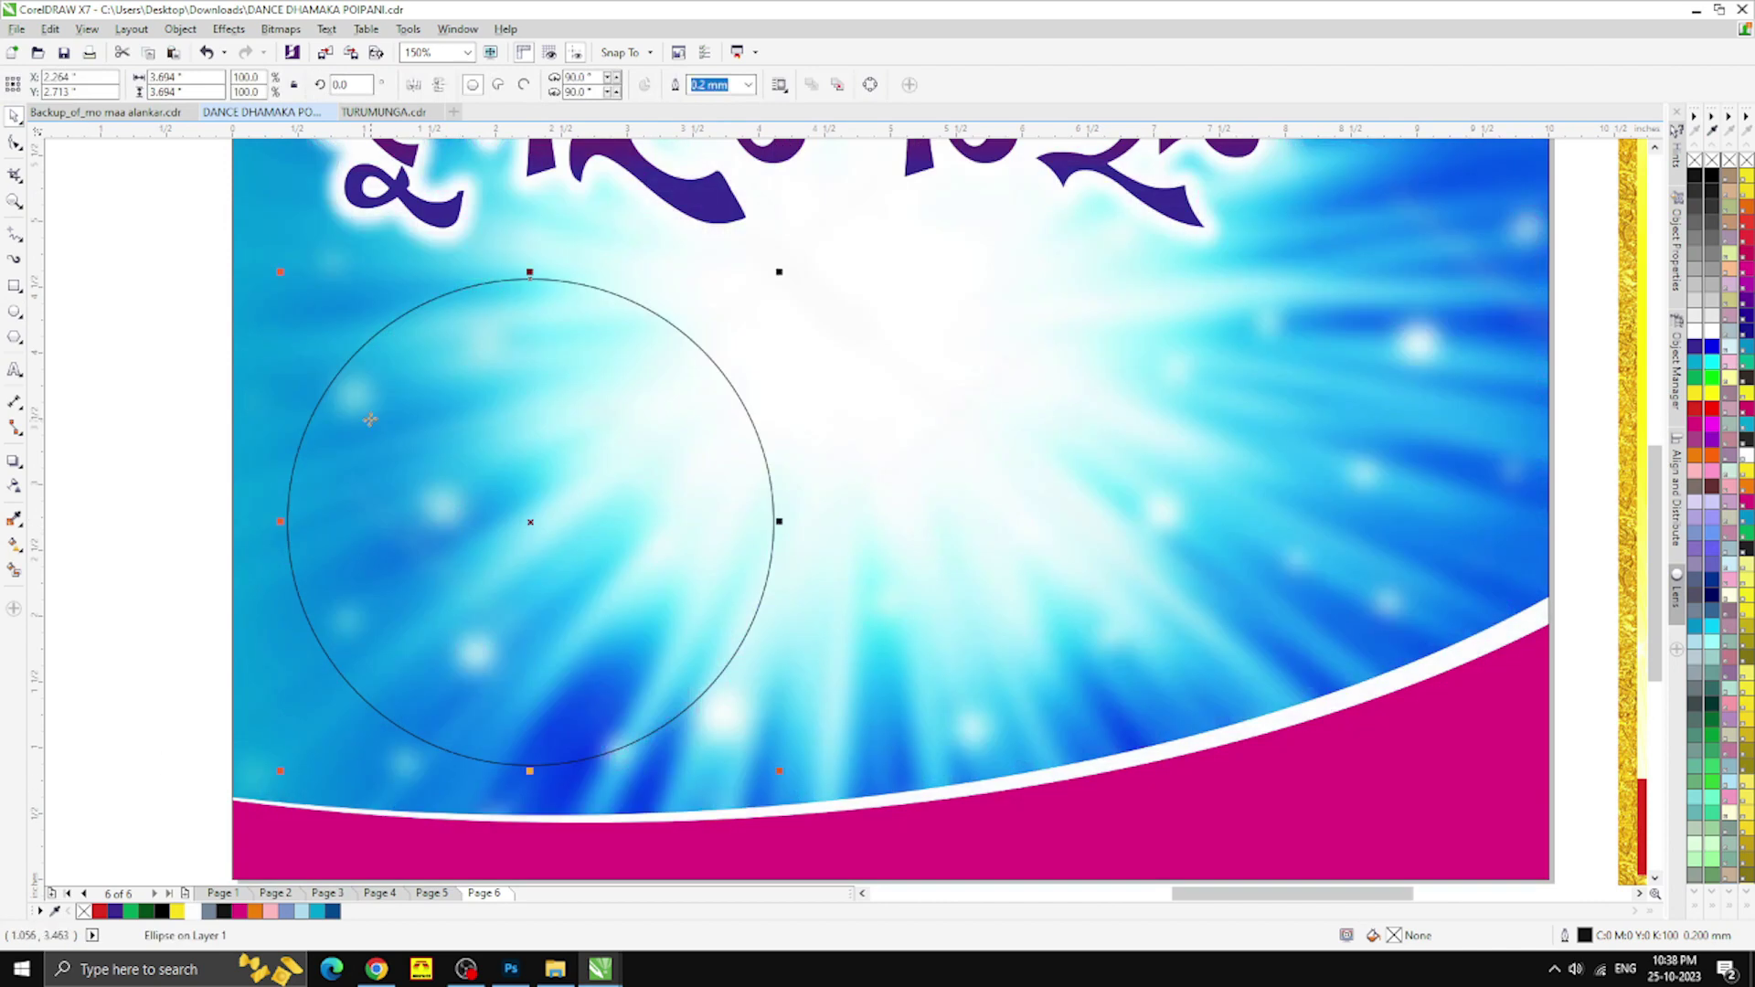
key("Delete")
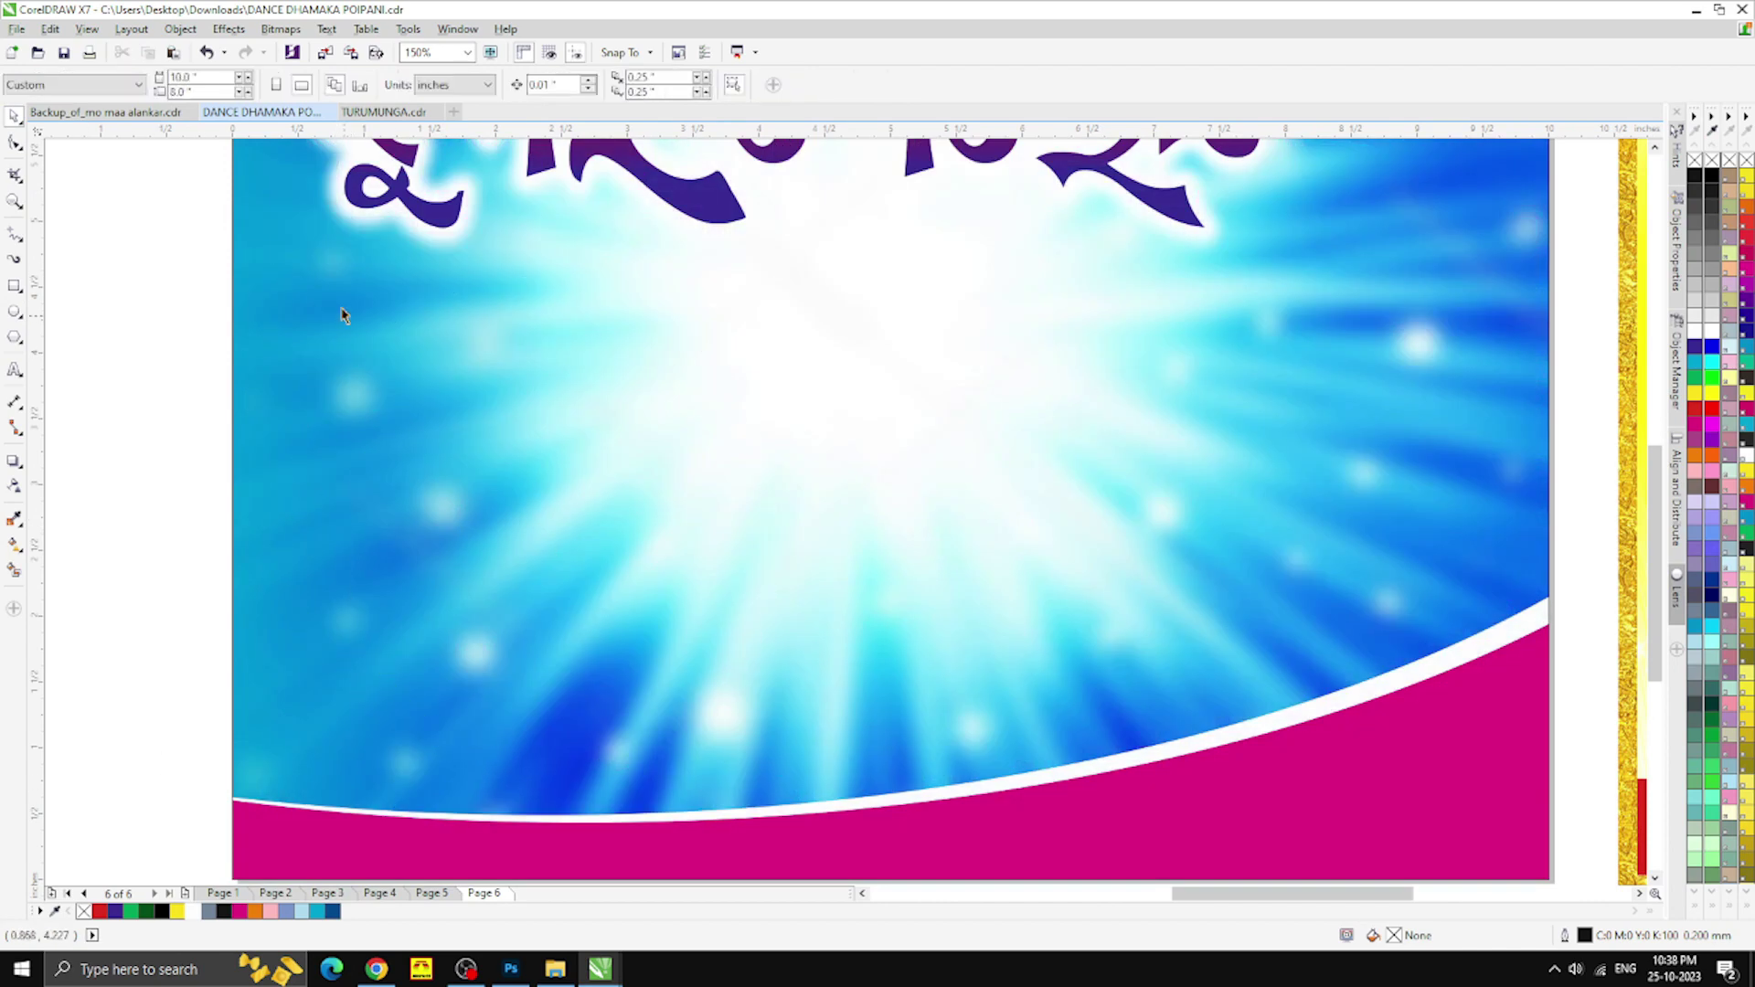
left_click(207, 53)
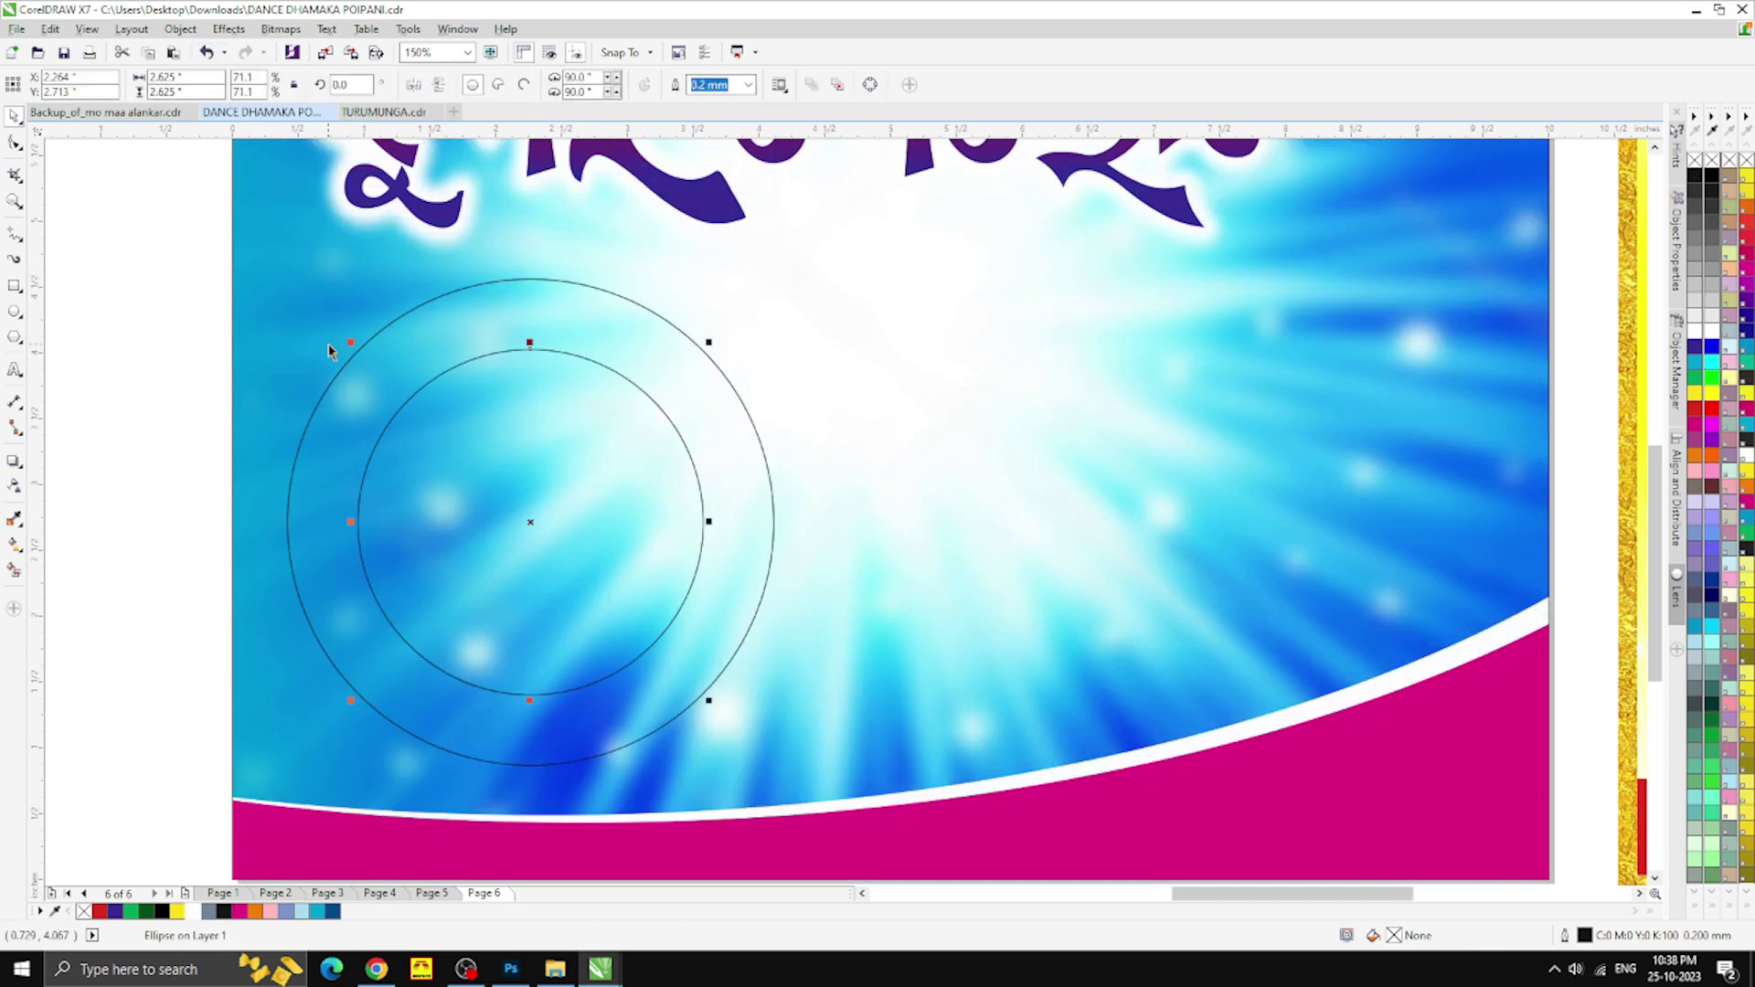
Use Smart Fill to create separate filled shapes from the inner circle and the ring around it
key("g")
key("space")
left_click(14, 571)
left_click(416, 464)
left_click(353, 412)
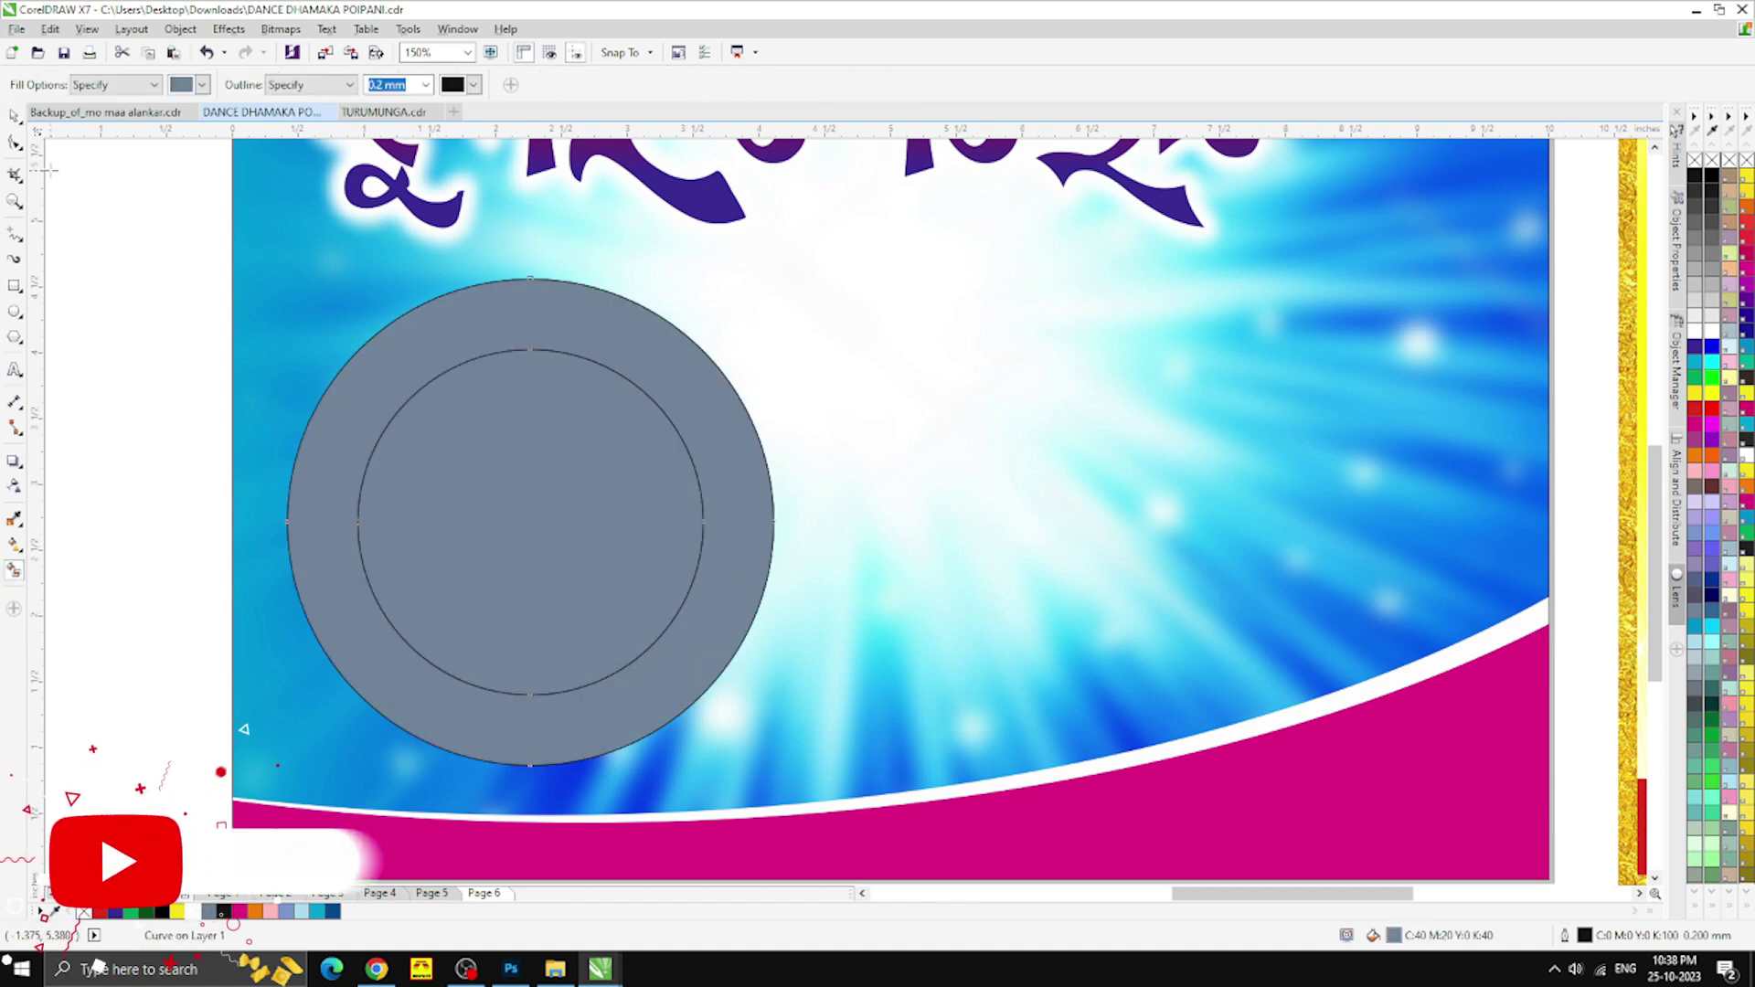
Colour the inner circle green and the outer ring yellow, with a dark blue outline on the ring
left_click(13, 116)
left_click(466, 502)
left_click(366, 694)
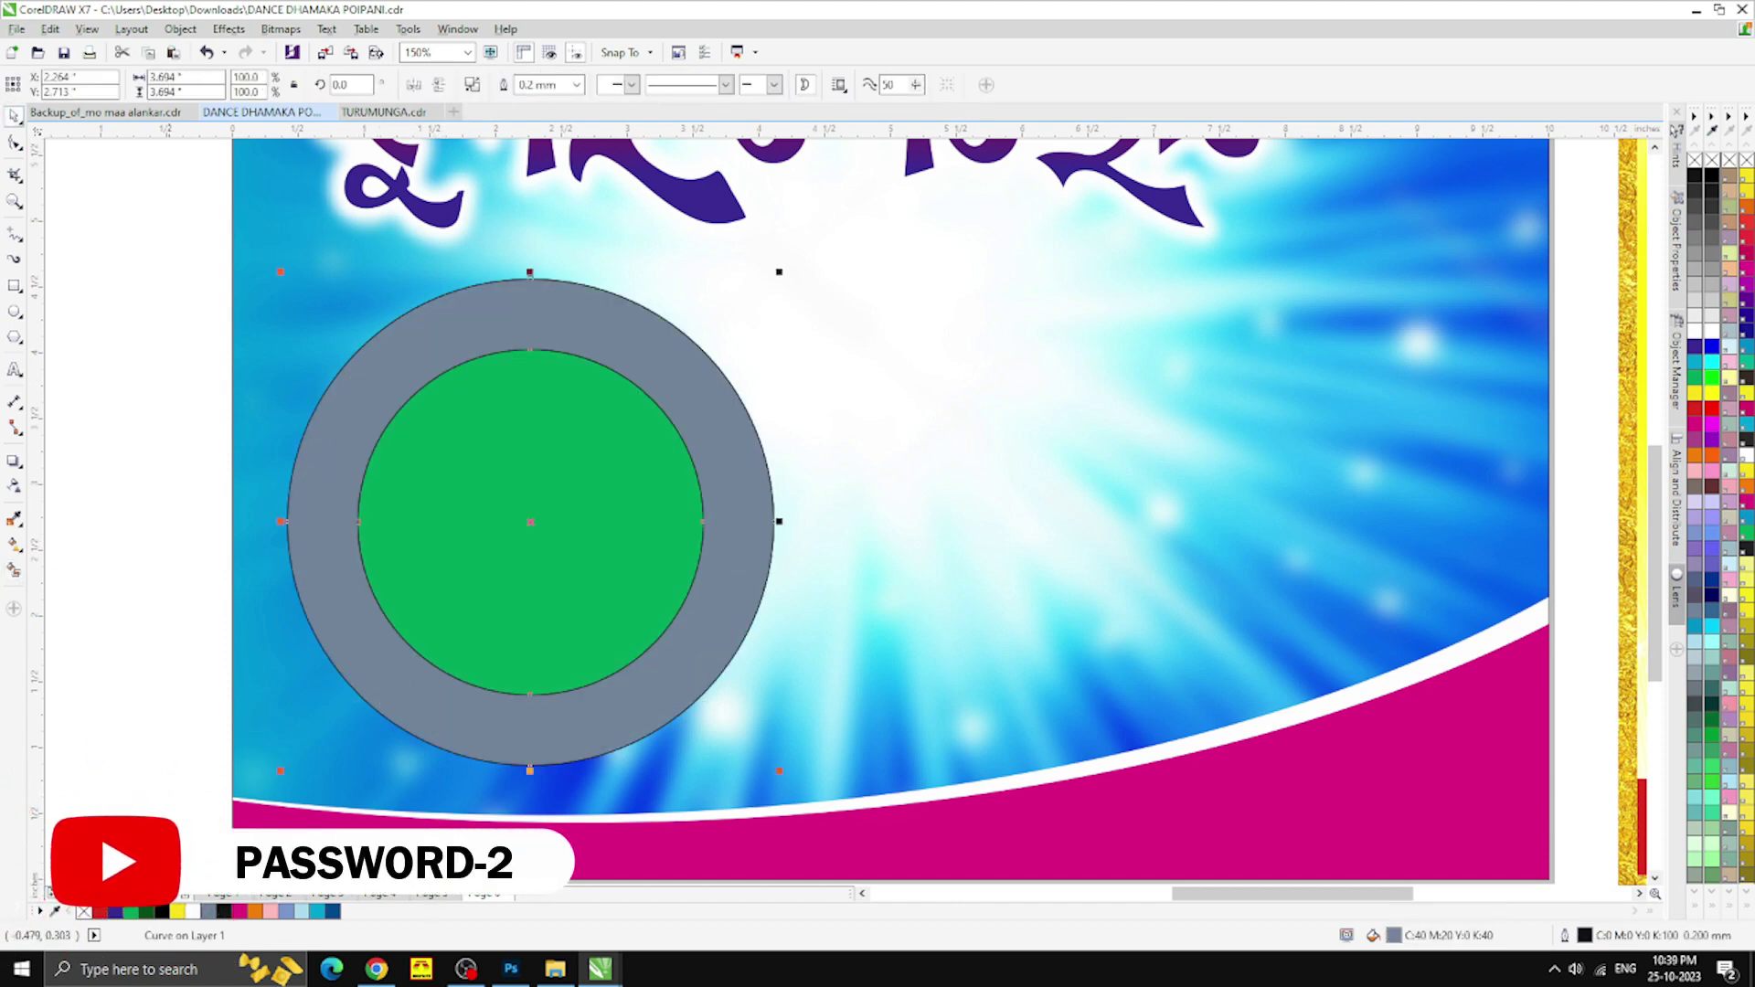
left_click(178, 911)
right_click(115, 911)
left_click(211, 694)
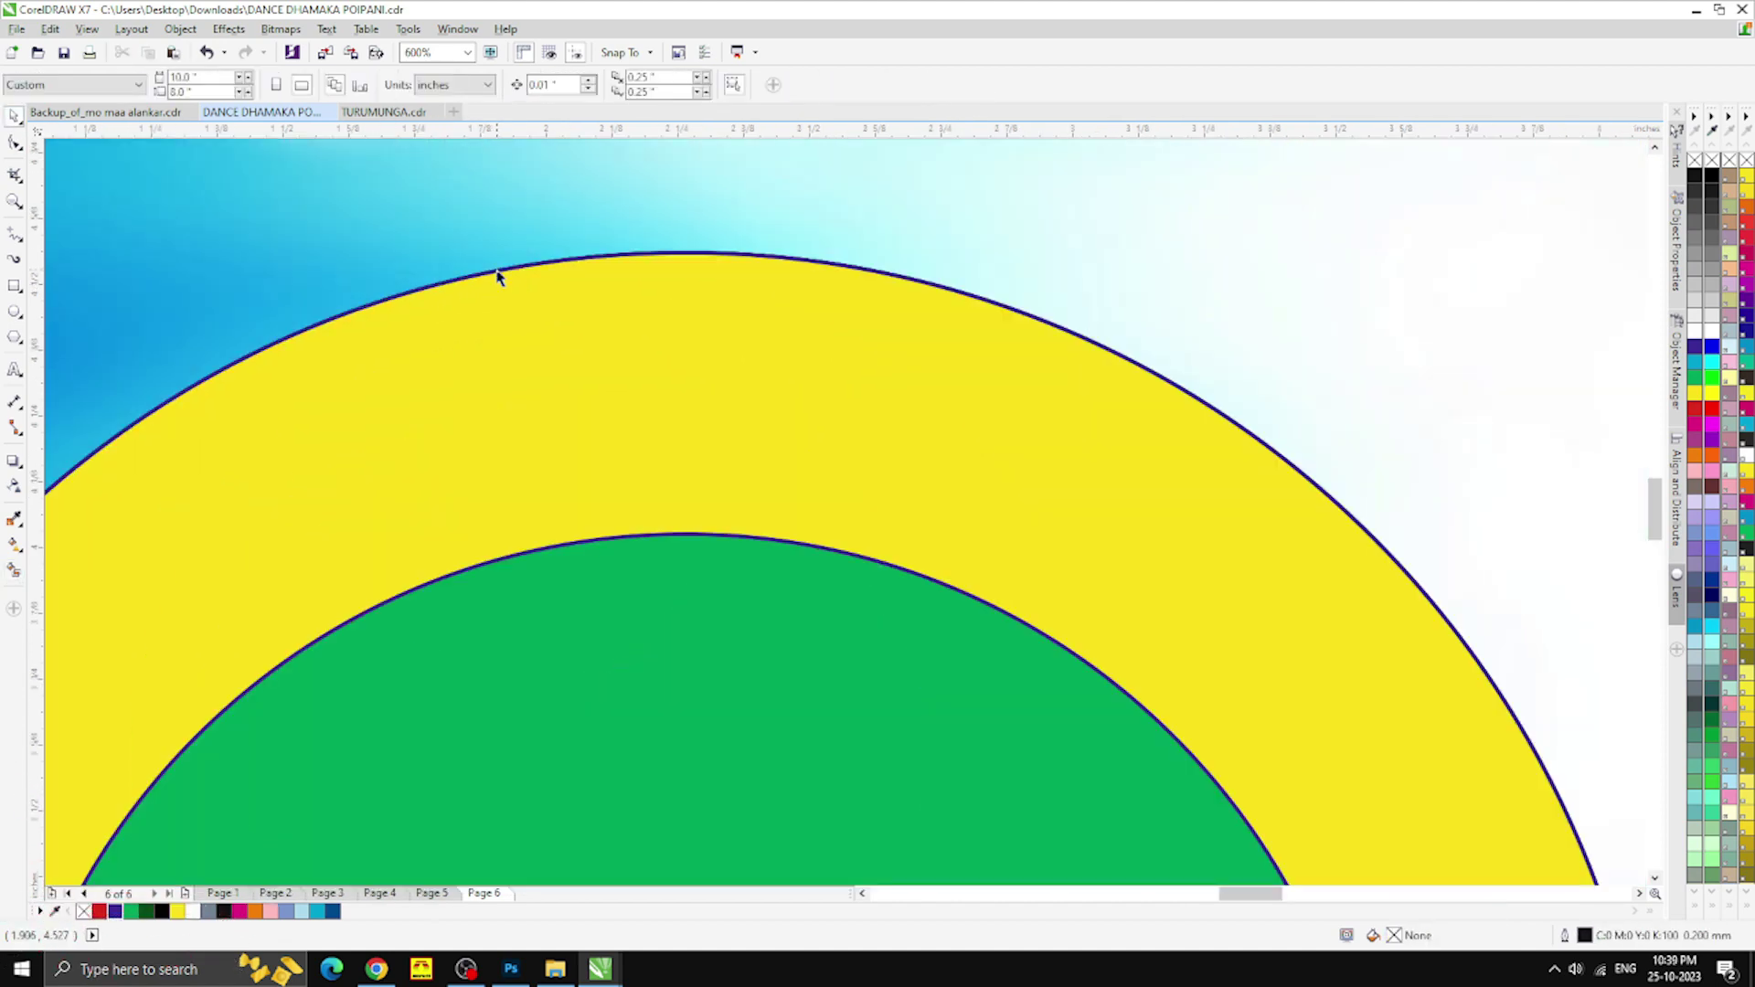
Remove the outline from the yellow ring
left_click_drag(496, 272, 478, 157)
key("ctrl+z")
right_click(83, 912)
scroll(505, 411, "down", 2)
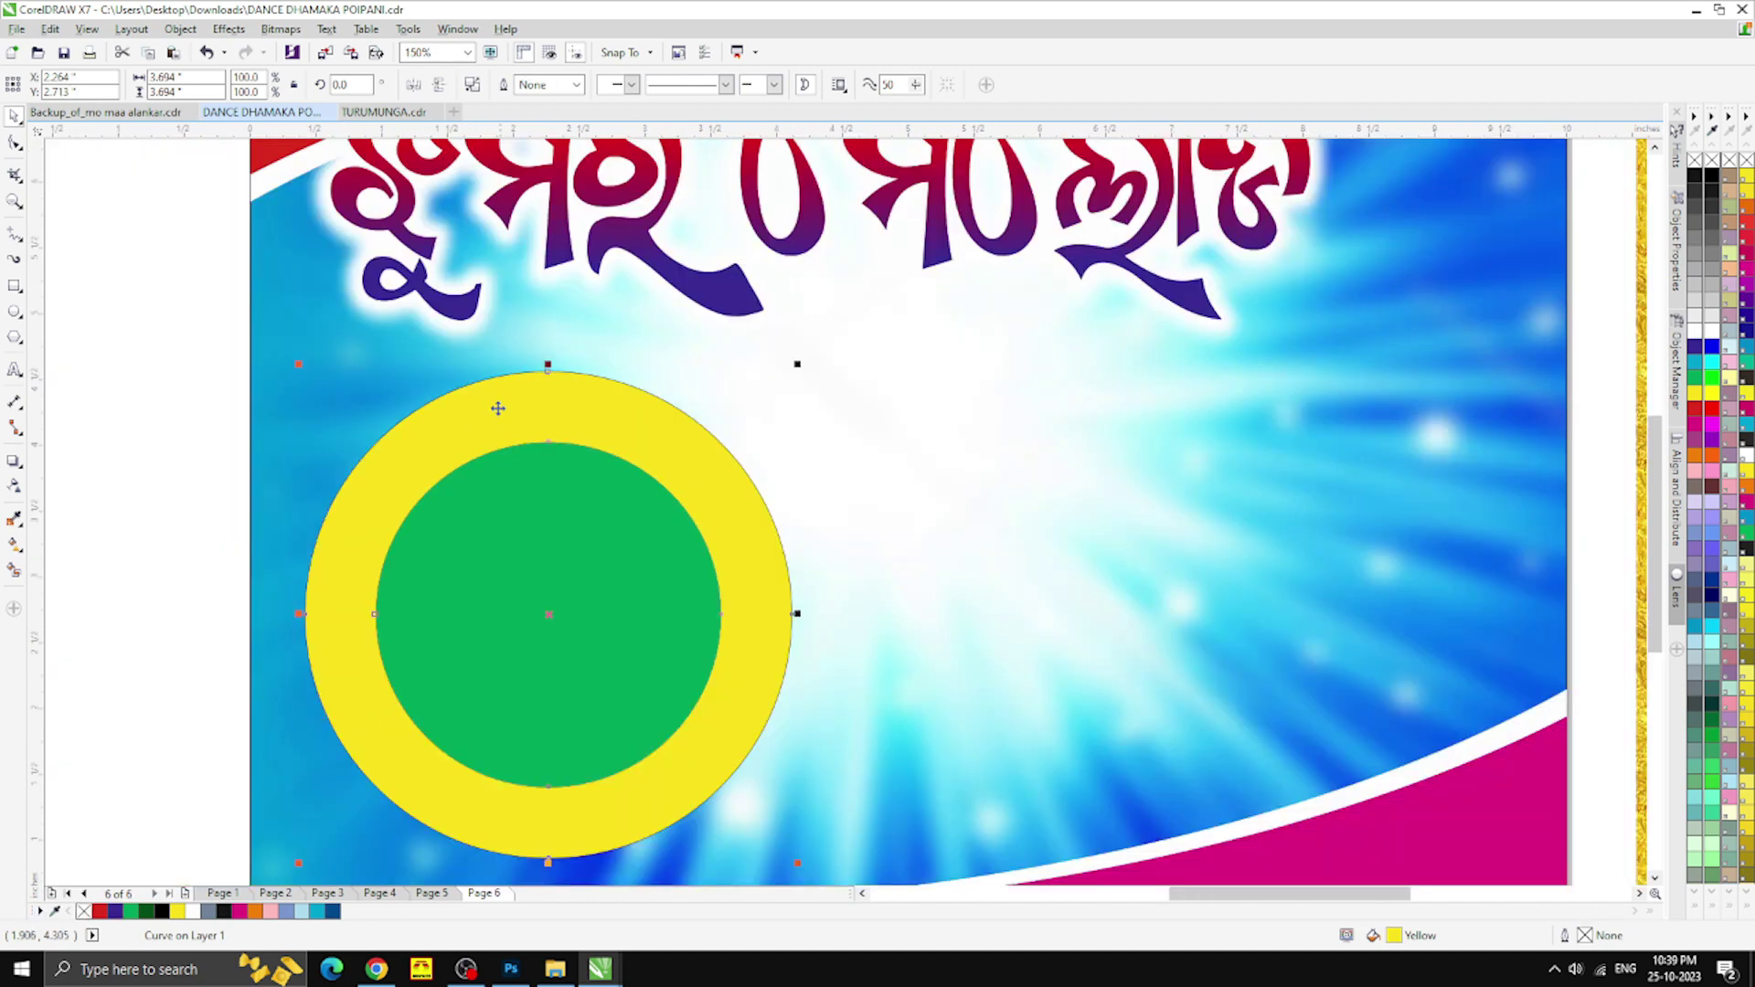
left_click(579, 478)
scroll(562, 535, "down", 2)
scroll(562, 534, "up", 2)
left_click_drag(370, 435, 384, 450)
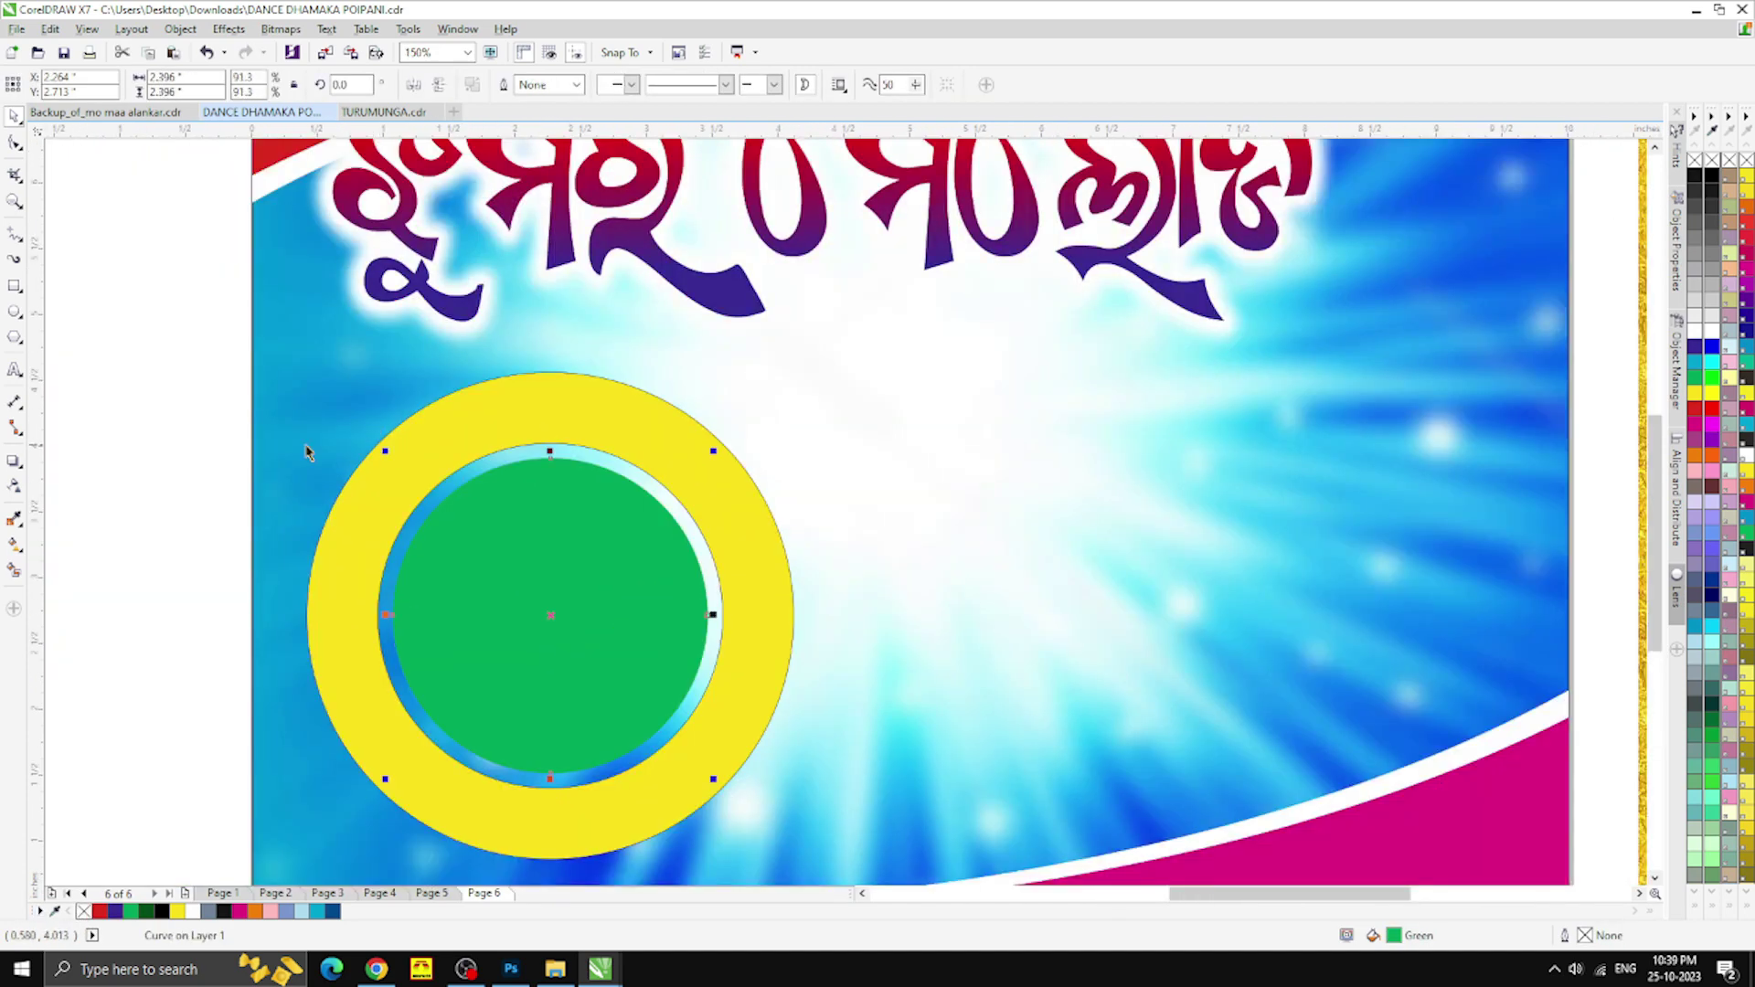
left_click(309, 451)
key("ctrl+z")
left_click(188, 439)
scroll(634, 387, "down", 1)
left_click(652, 409)
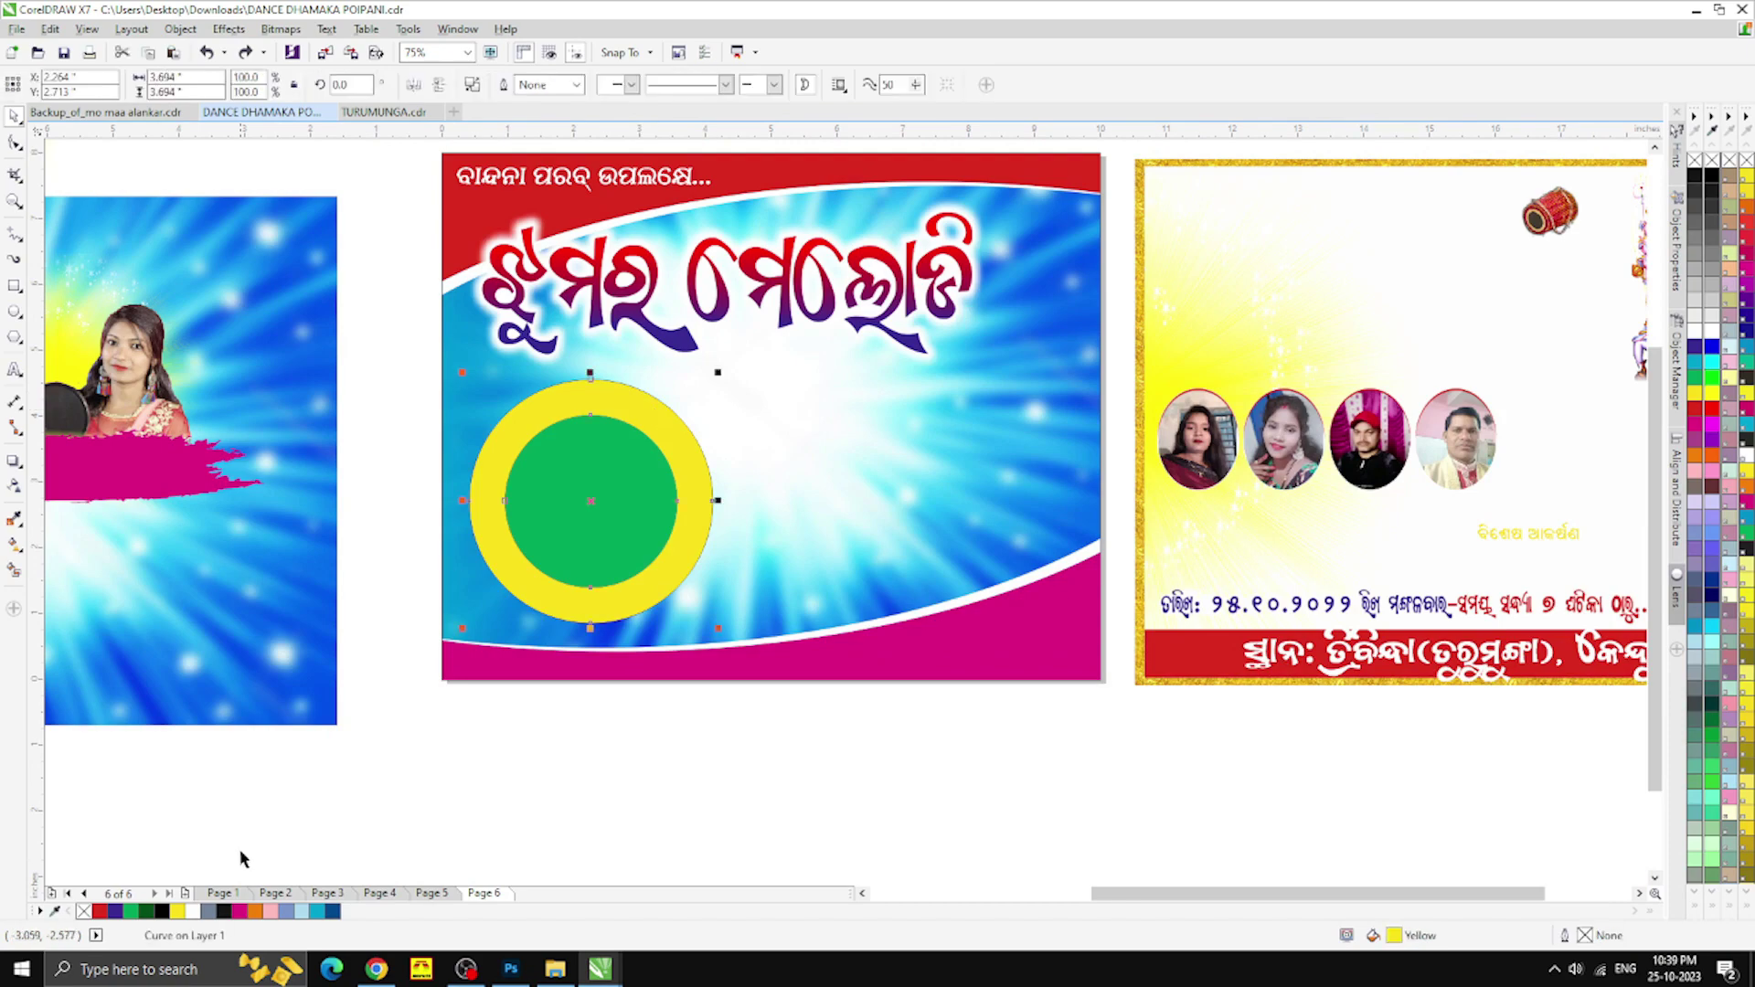
left_click(102, 910)
left_click(568, 824)
key("ctrl+z")
Move all the concentric circle shapes down together so they overlap the magenta band at the poster's lower-left corner
left_click_drag(771, 726, 429, 344)
scroll(591, 470, "up", 1)
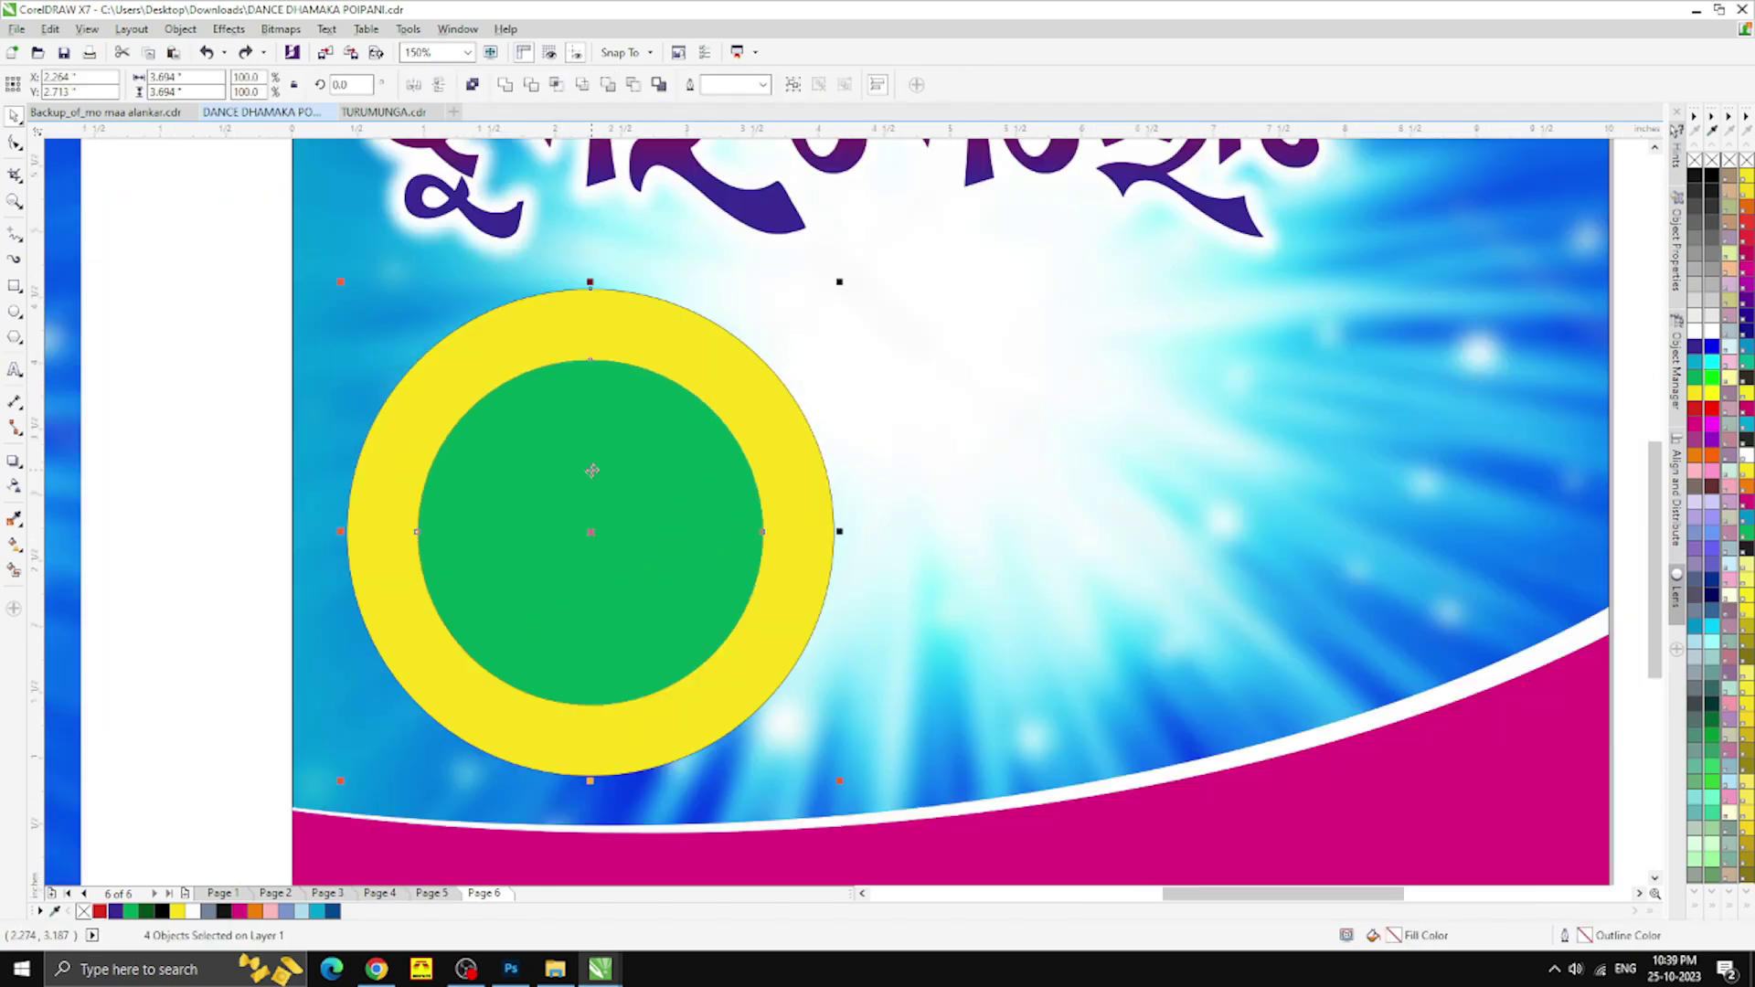
left_click_drag(591, 470, 600, 606)
scroll(577, 528, "down", 1)
scroll(598, 660, "up", 2)
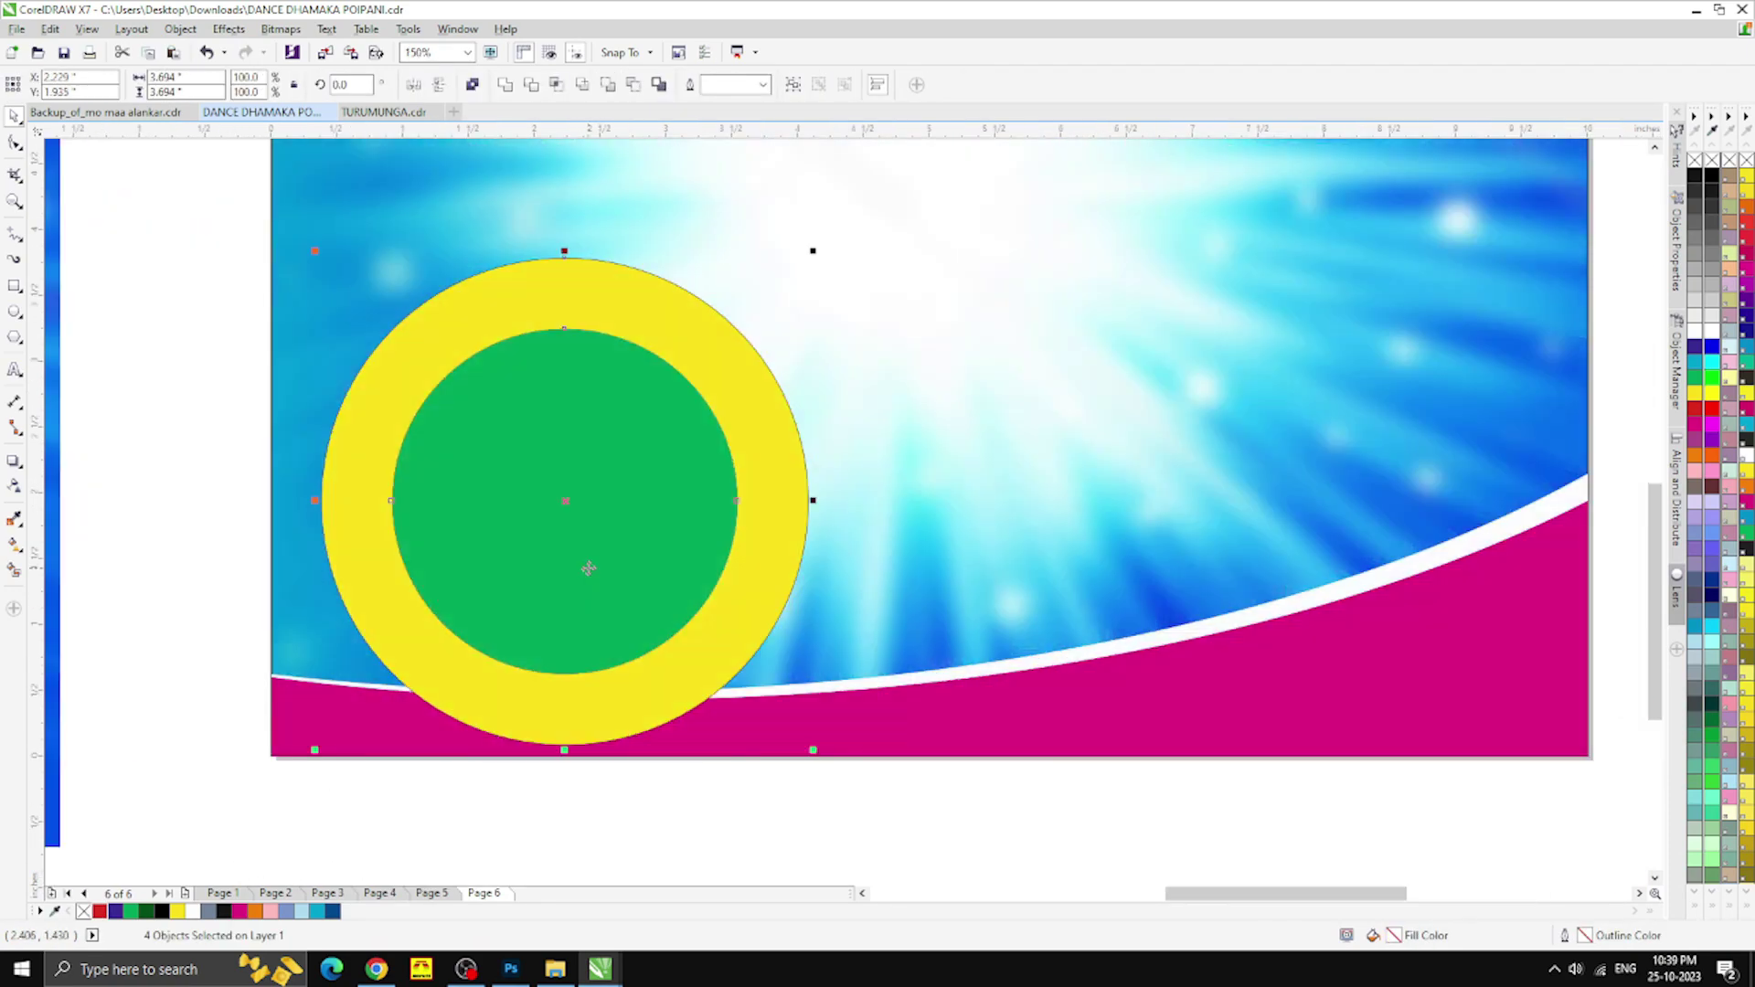
scroll(578, 548, "down", 4)
key("Escape")
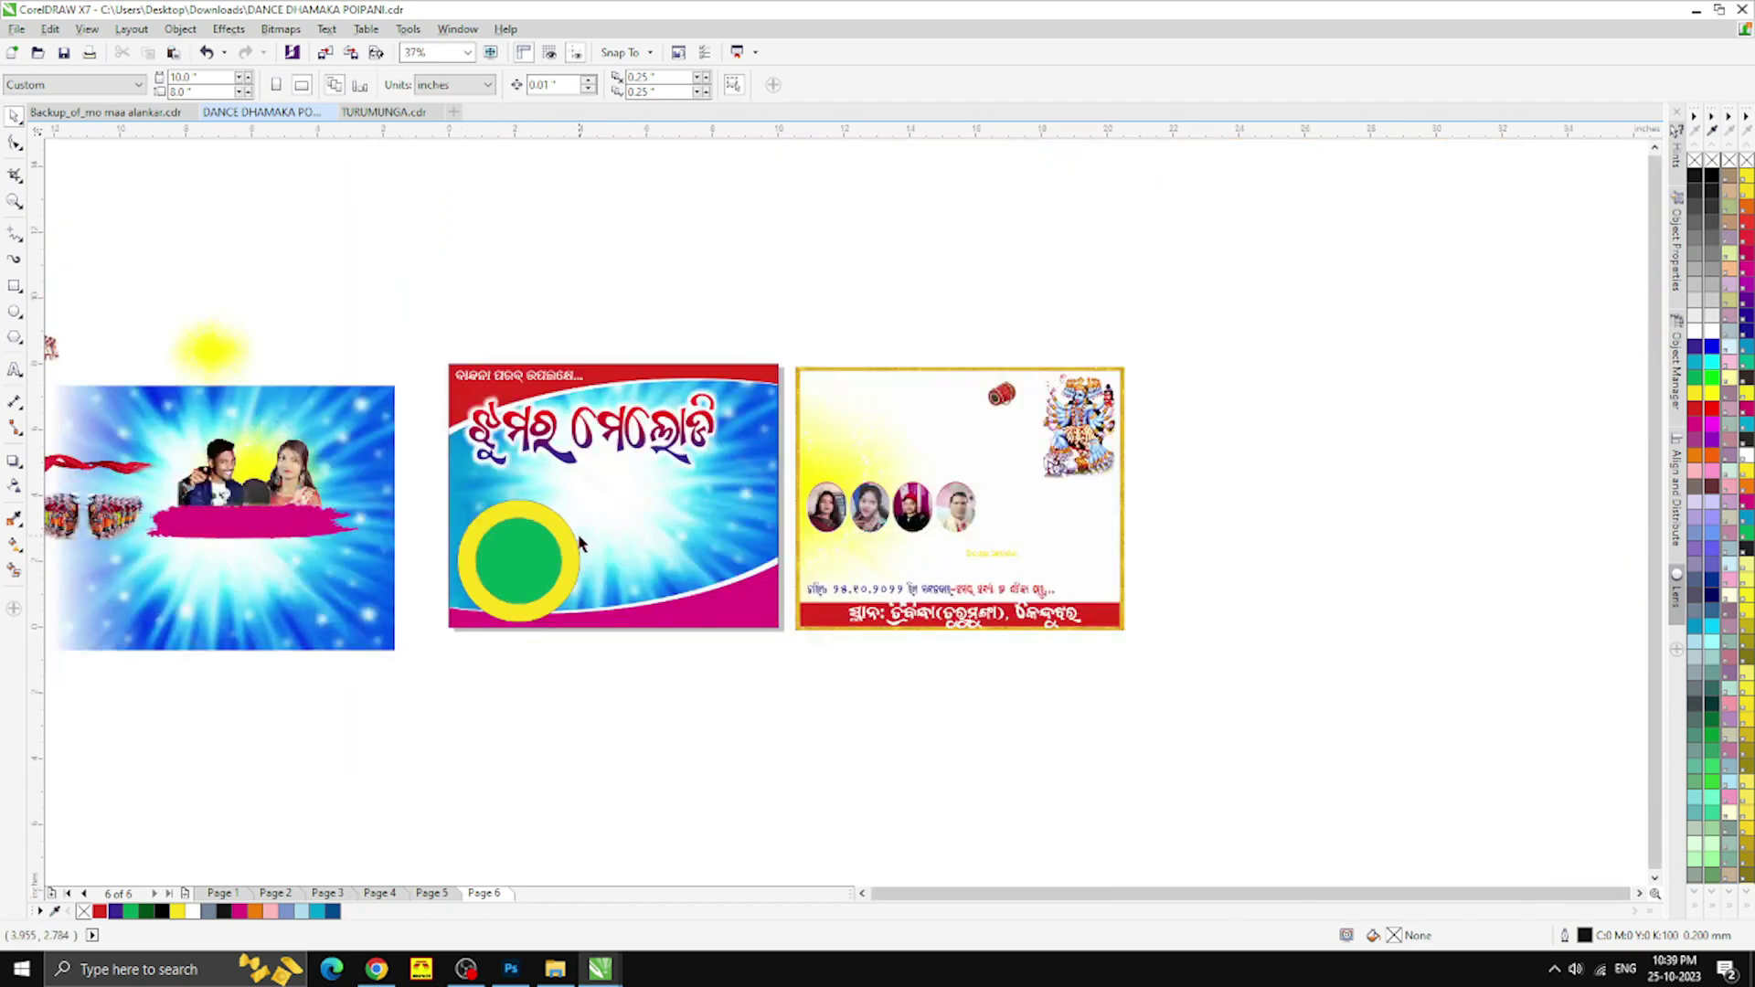
Draw an upright rectangle on the poster
scroll(677, 554, "up", 4)
left_click(13, 288)
left_click_drag(333, 385, 444, 579)
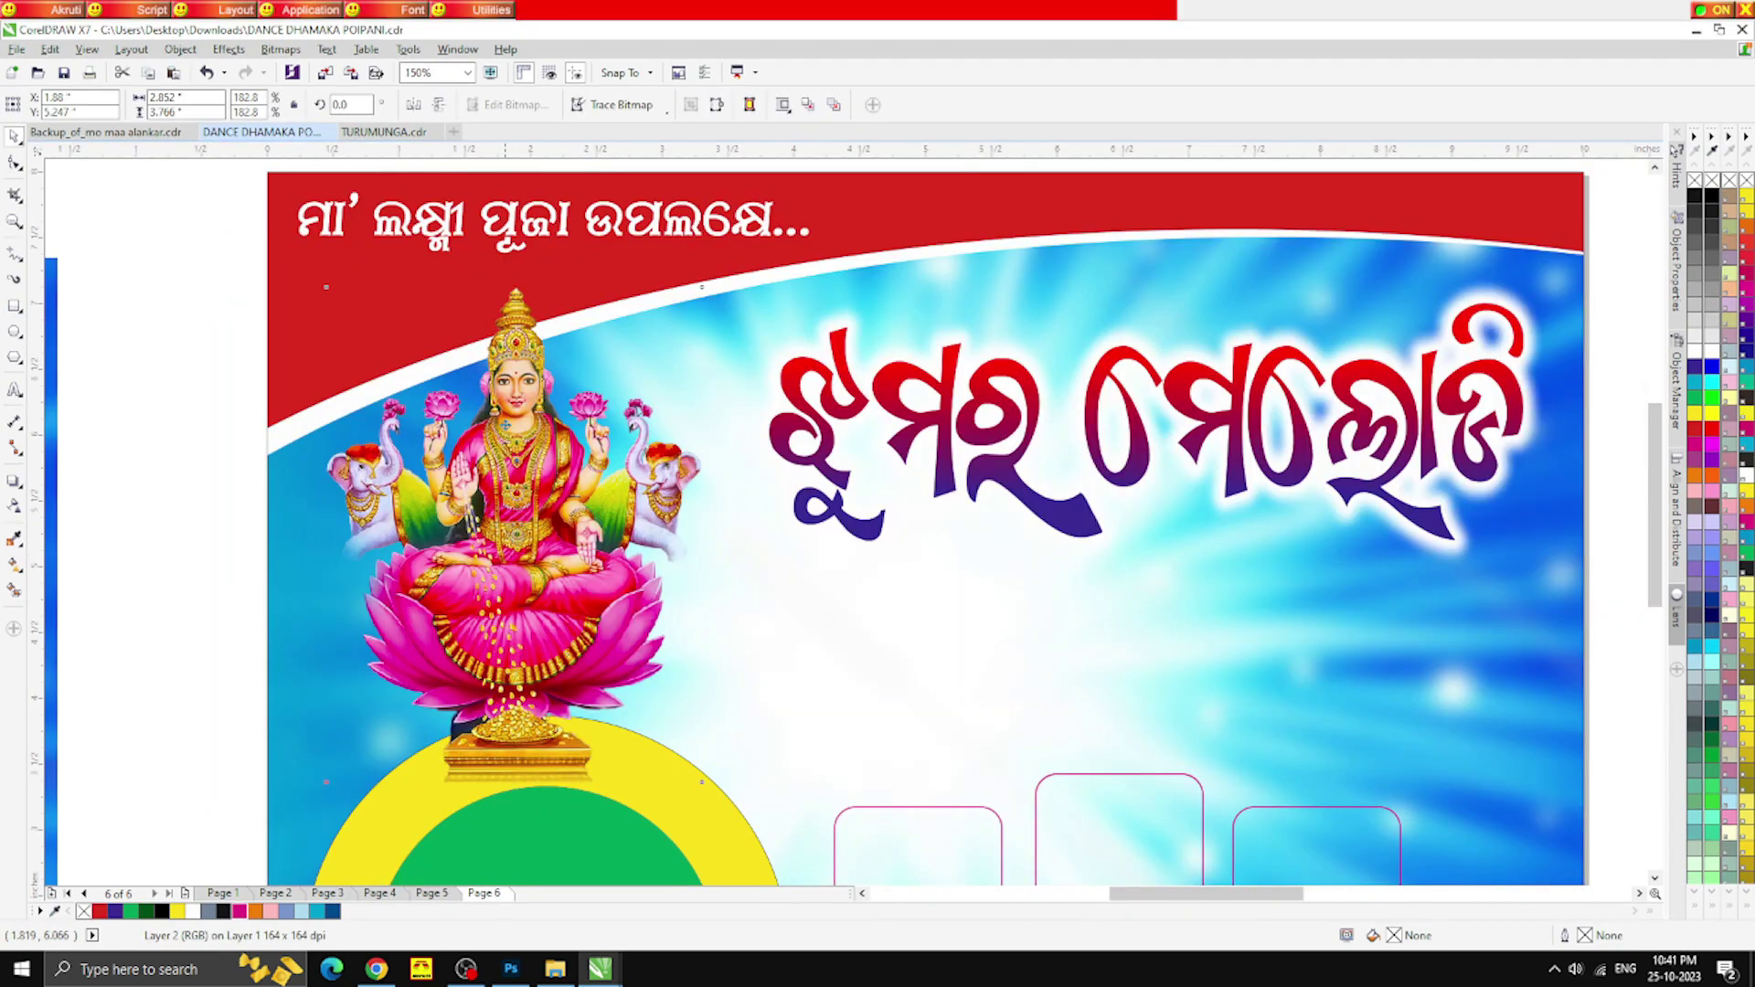
Position the Lakshmi image above the yellow and green circle
left_click_drag(509, 510, 503, 493)
scroll(477, 372, "down", 2)
scroll(456, 398, "up", 1)
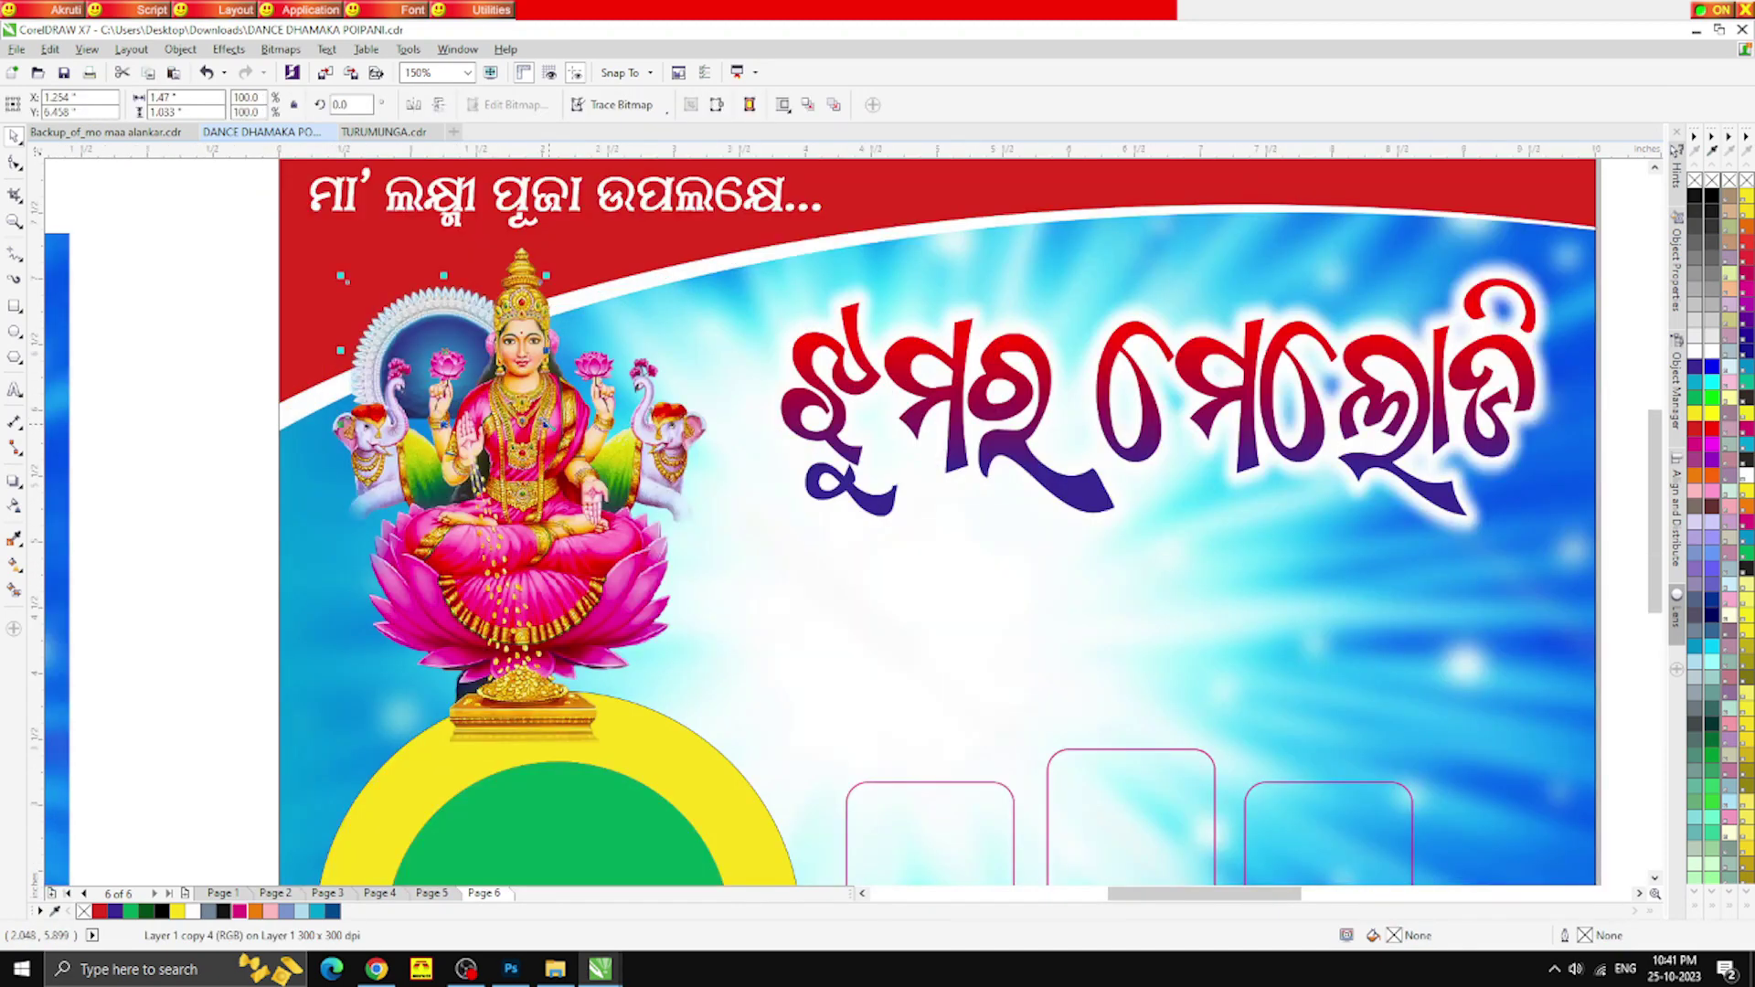
Enlarge the round halo to about 2.97 in wide and centre it behind the goddess's head
left_click_drag(547, 424, 515, 381)
key("Up")
key("Up")
key("Up")
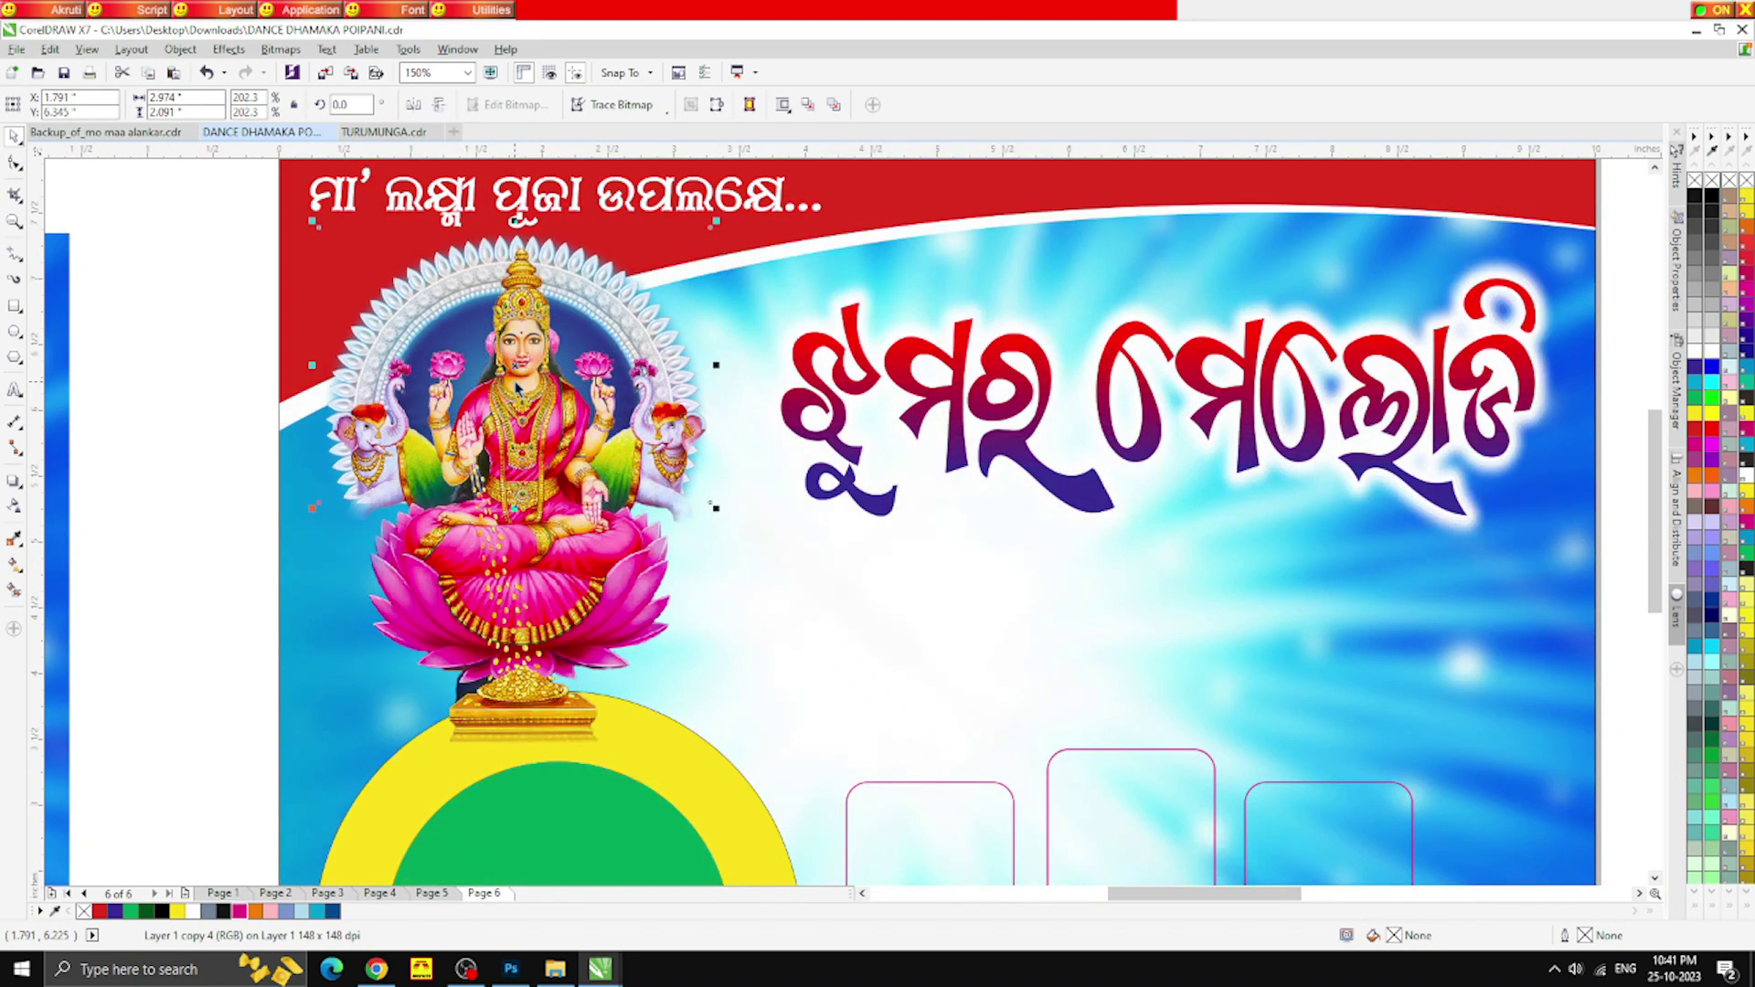
left_click(258, 443)
scroll(612, 434, "down", 1)
Move the lotus flower artwork from the small reference design onto the poster at the goddess's base
scroll(635, 593, "down", 2)
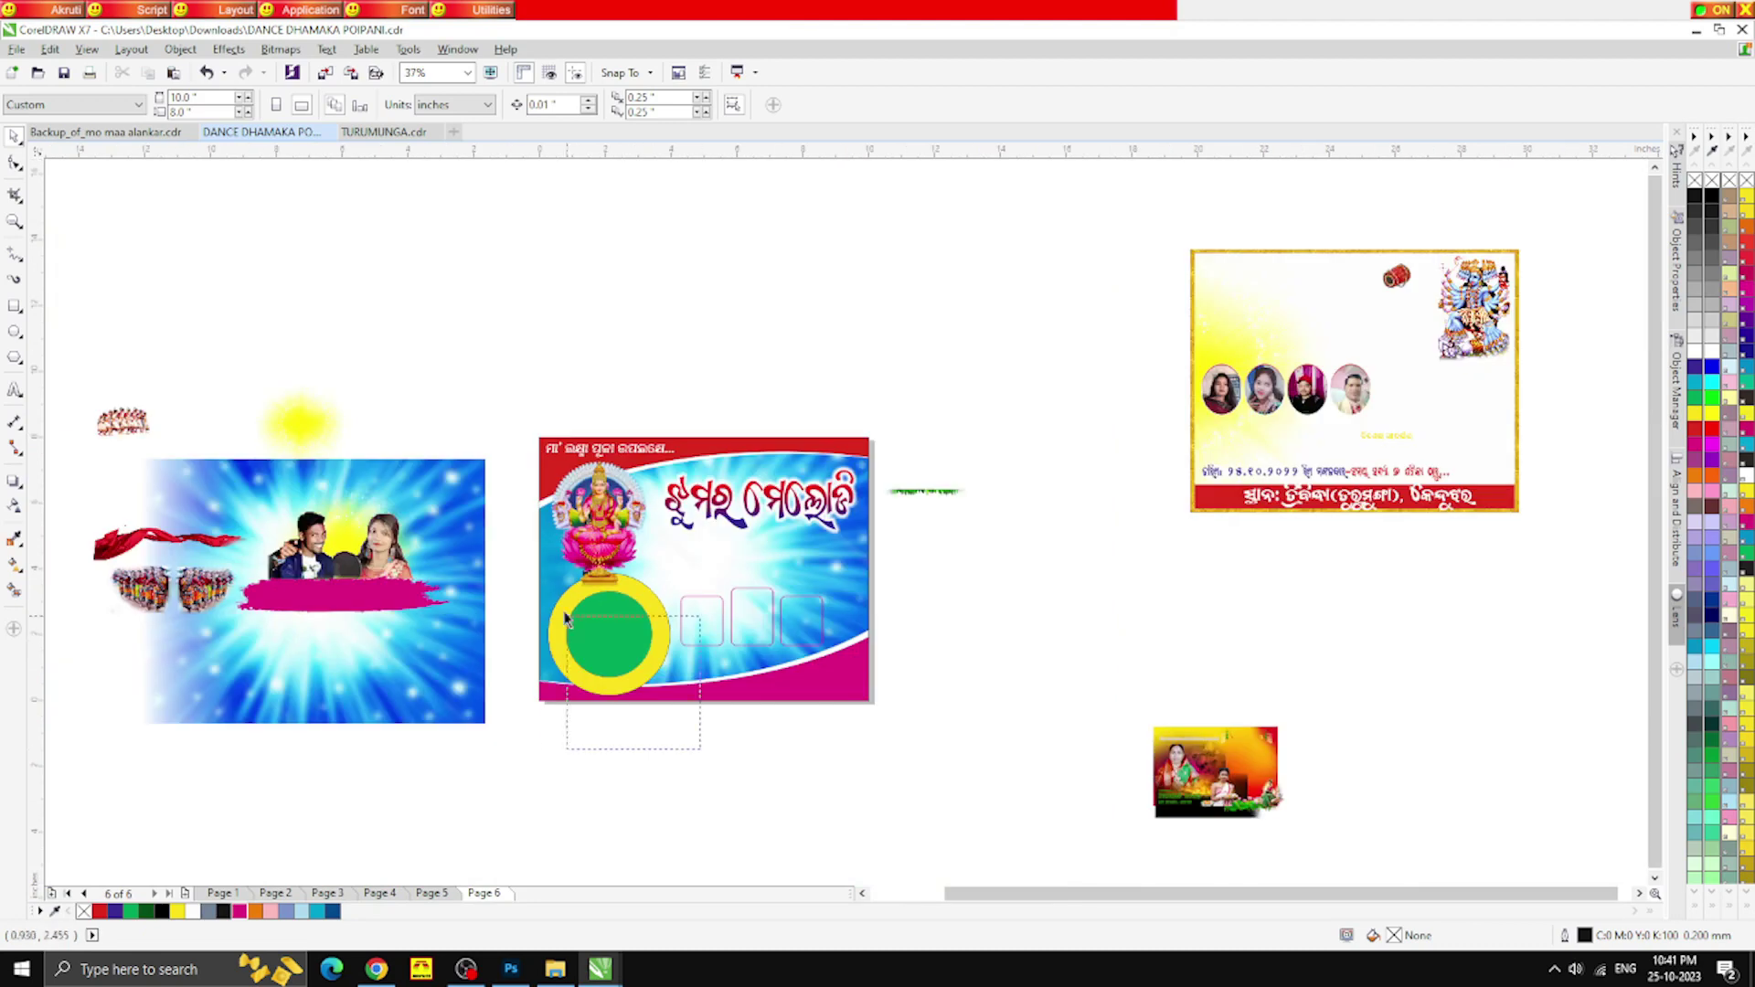
scroll(619, 603, "up", 2)
left_click(617, 598)
left_click(1167, 633)
scroll(839, 491, "down", 1)
left_click_drag(1378, 752, 1288, 739)
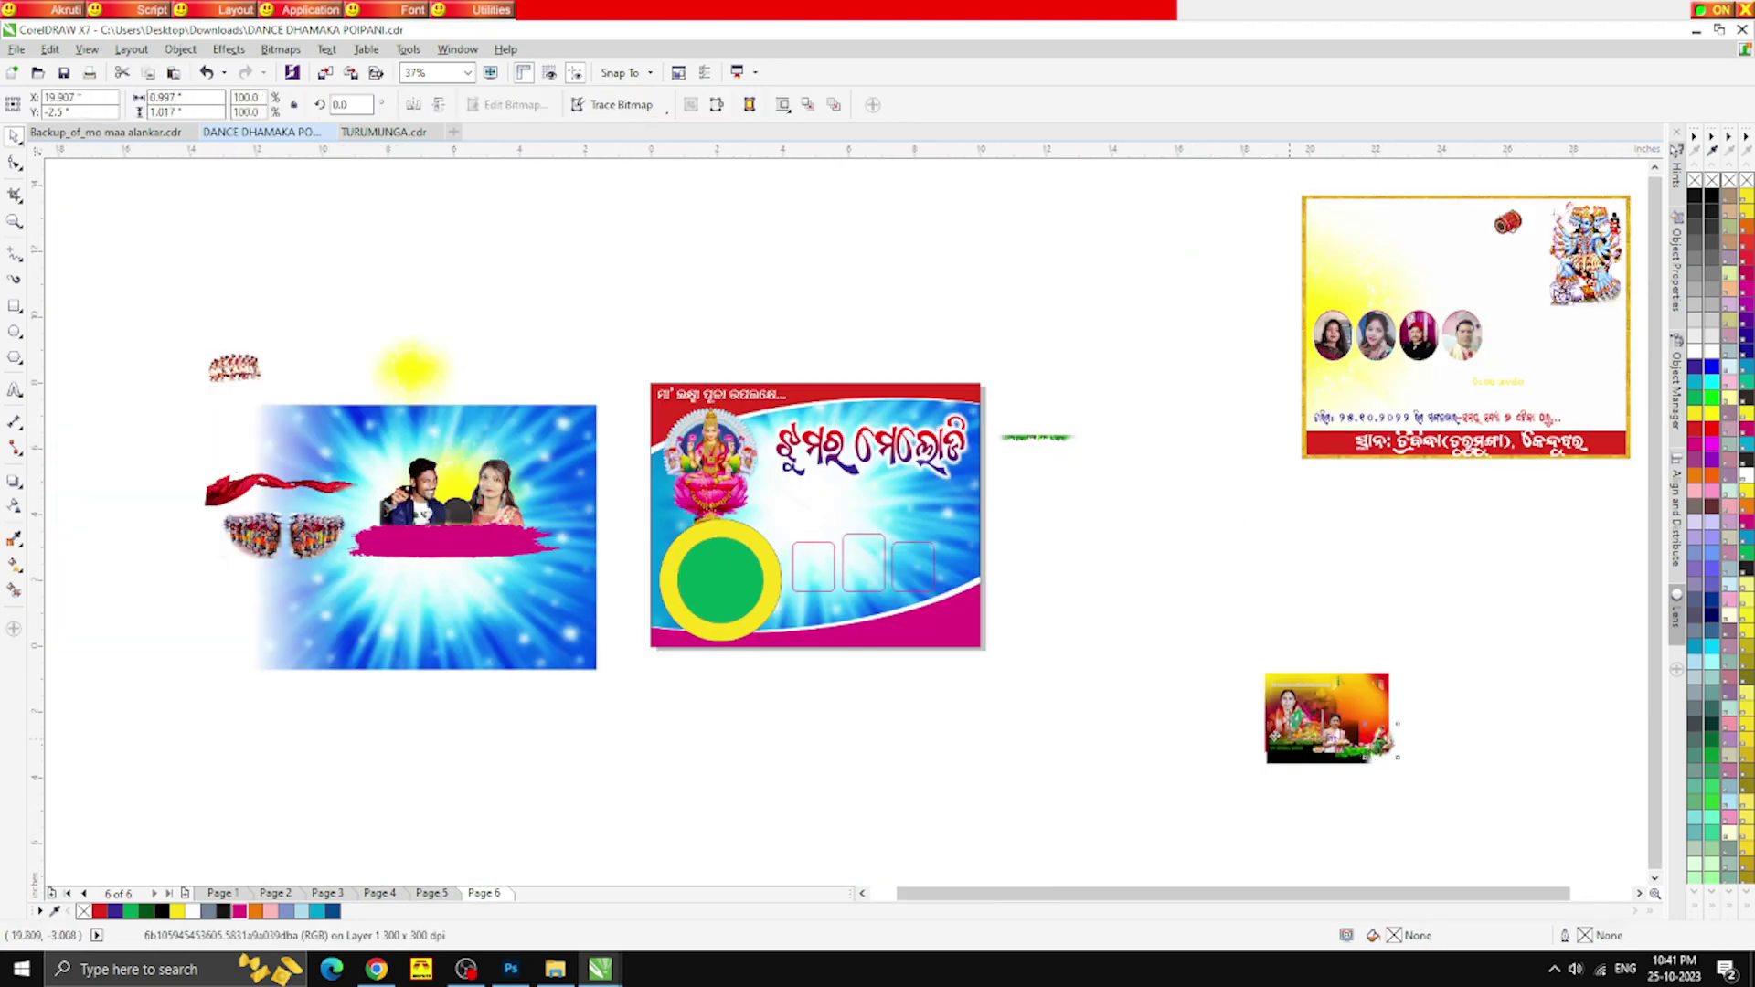
left_click(669, 517)
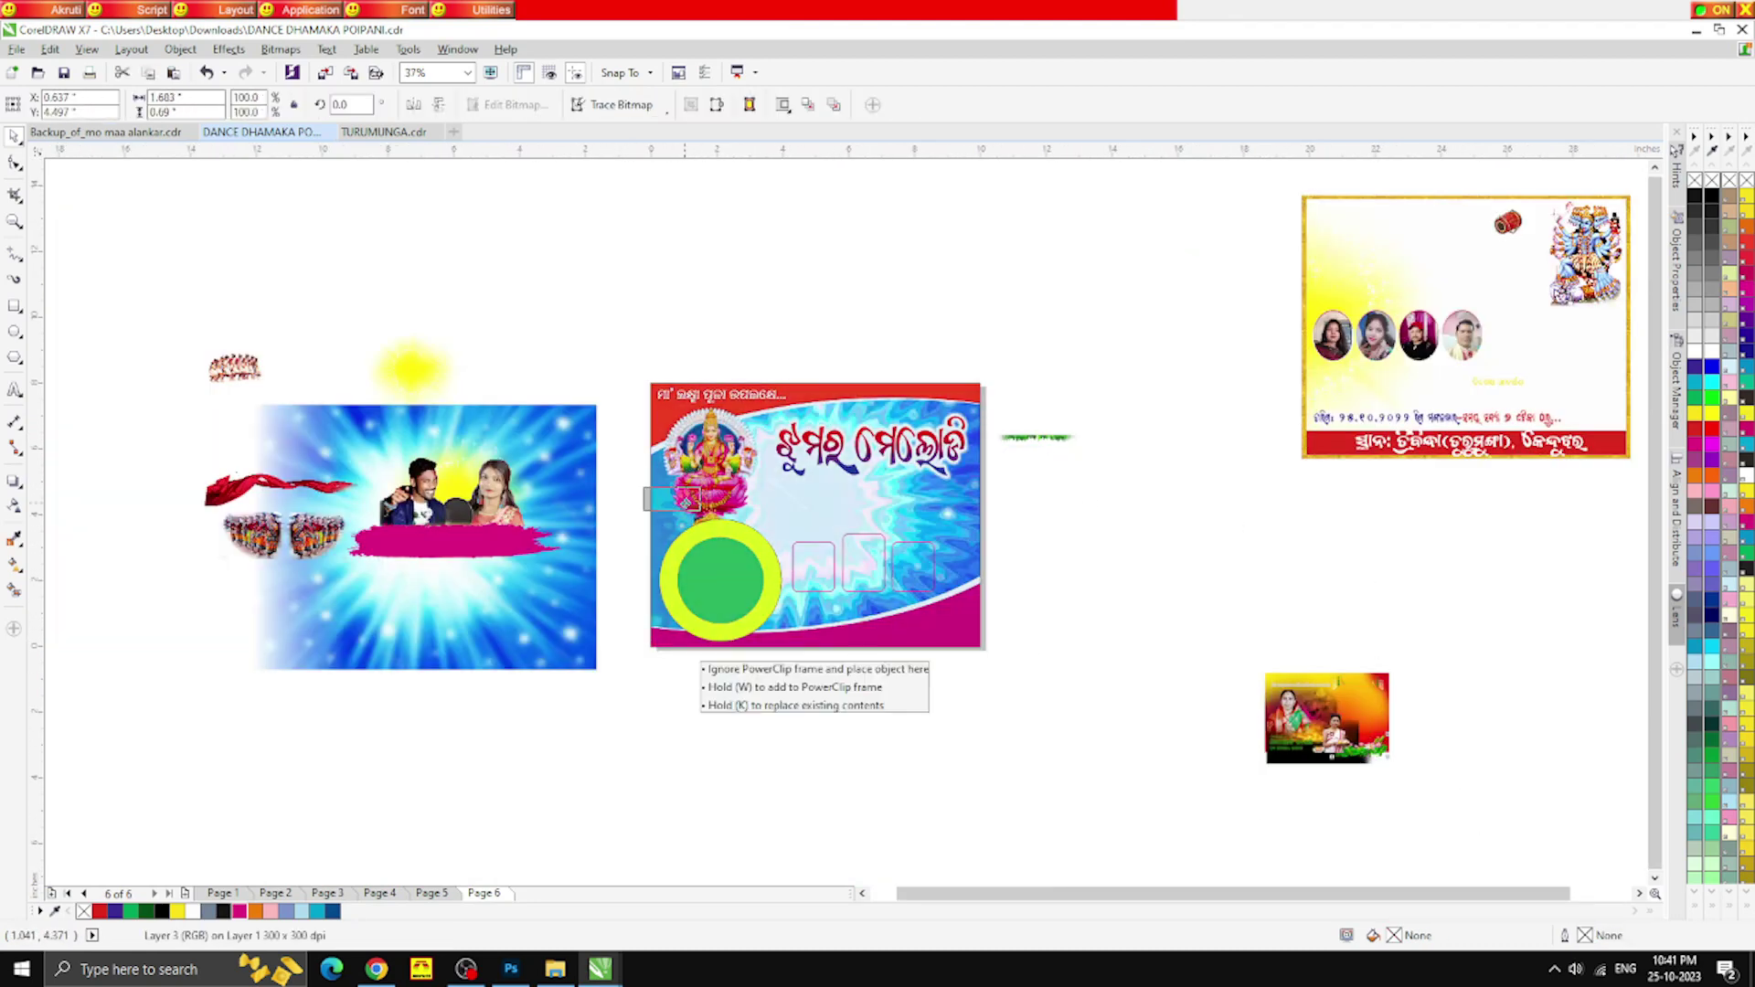
Adjust the lotus artwork beneath the goddess and crop its left side to the poster's edge with the Shape tool
scroll(688, 504, "up", 4)
left_click_drag(507, 544, 519, 537)
left_click(12, 166)
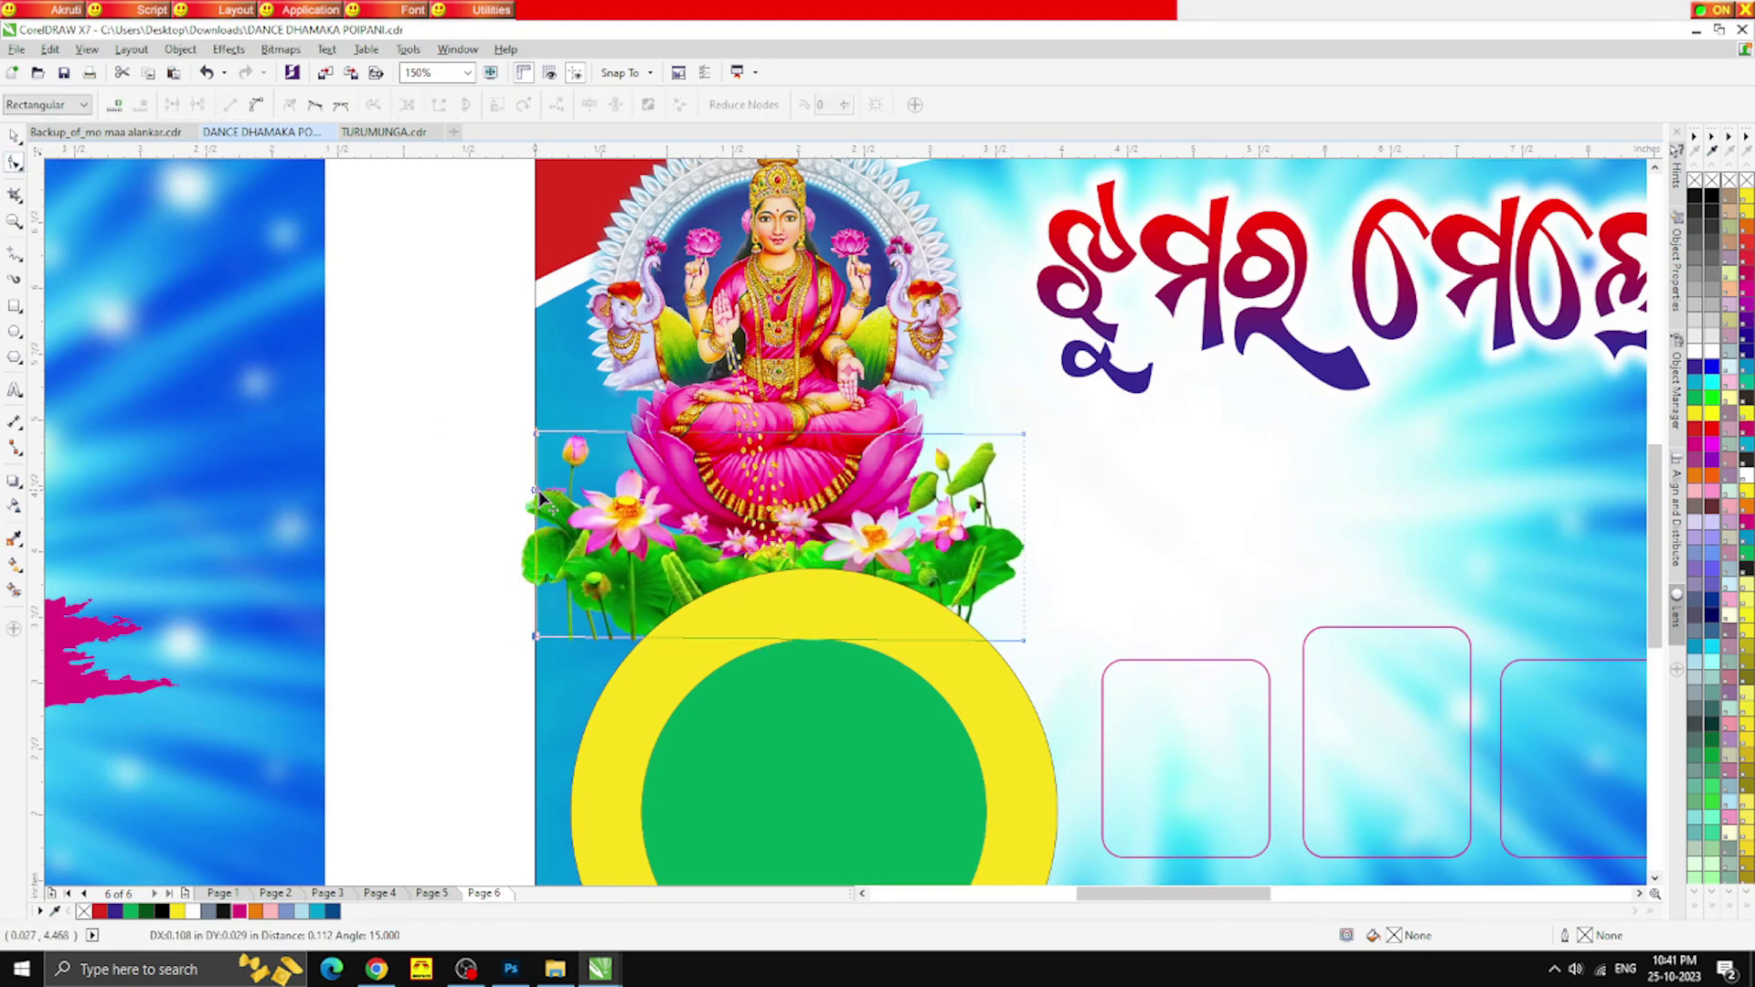
left_click(14, 136)
left_click(365, 355)
scroll(531, 421, "down", 1)
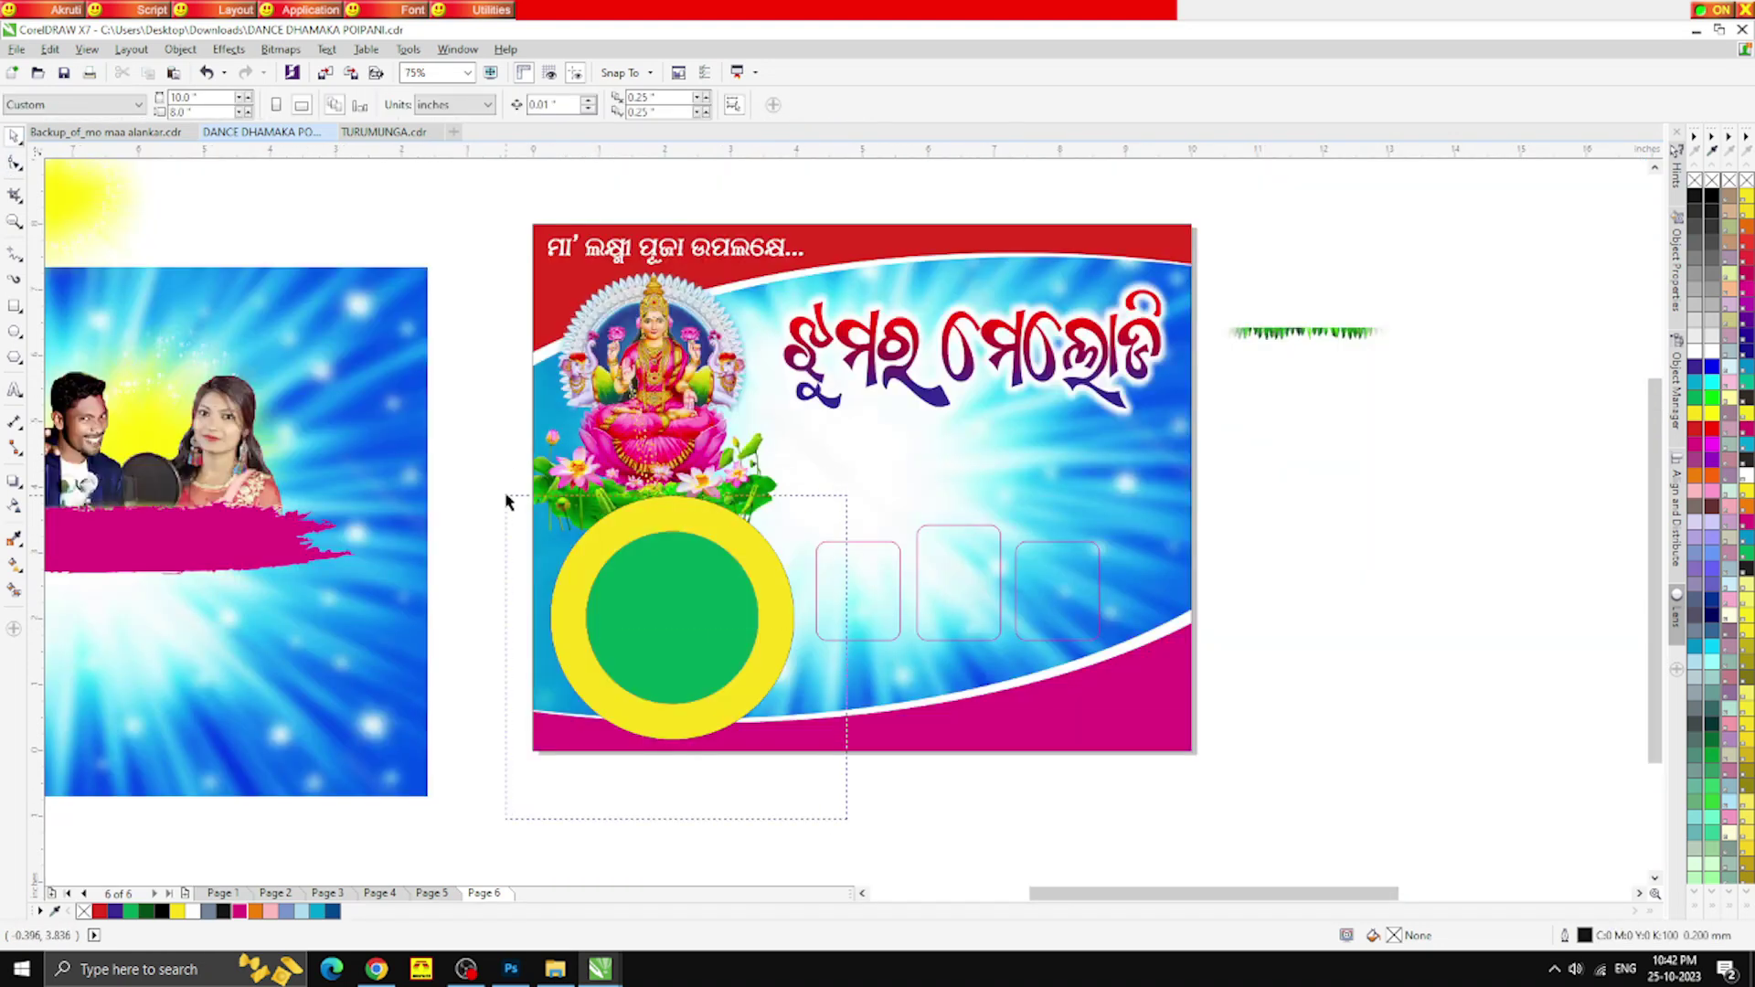
Scale the selected yellow and green circle shapes down to about 3.5 in across
left_click_drag(506, 494, 506, 495)
left_click_drag(799, 745, 788, 745)
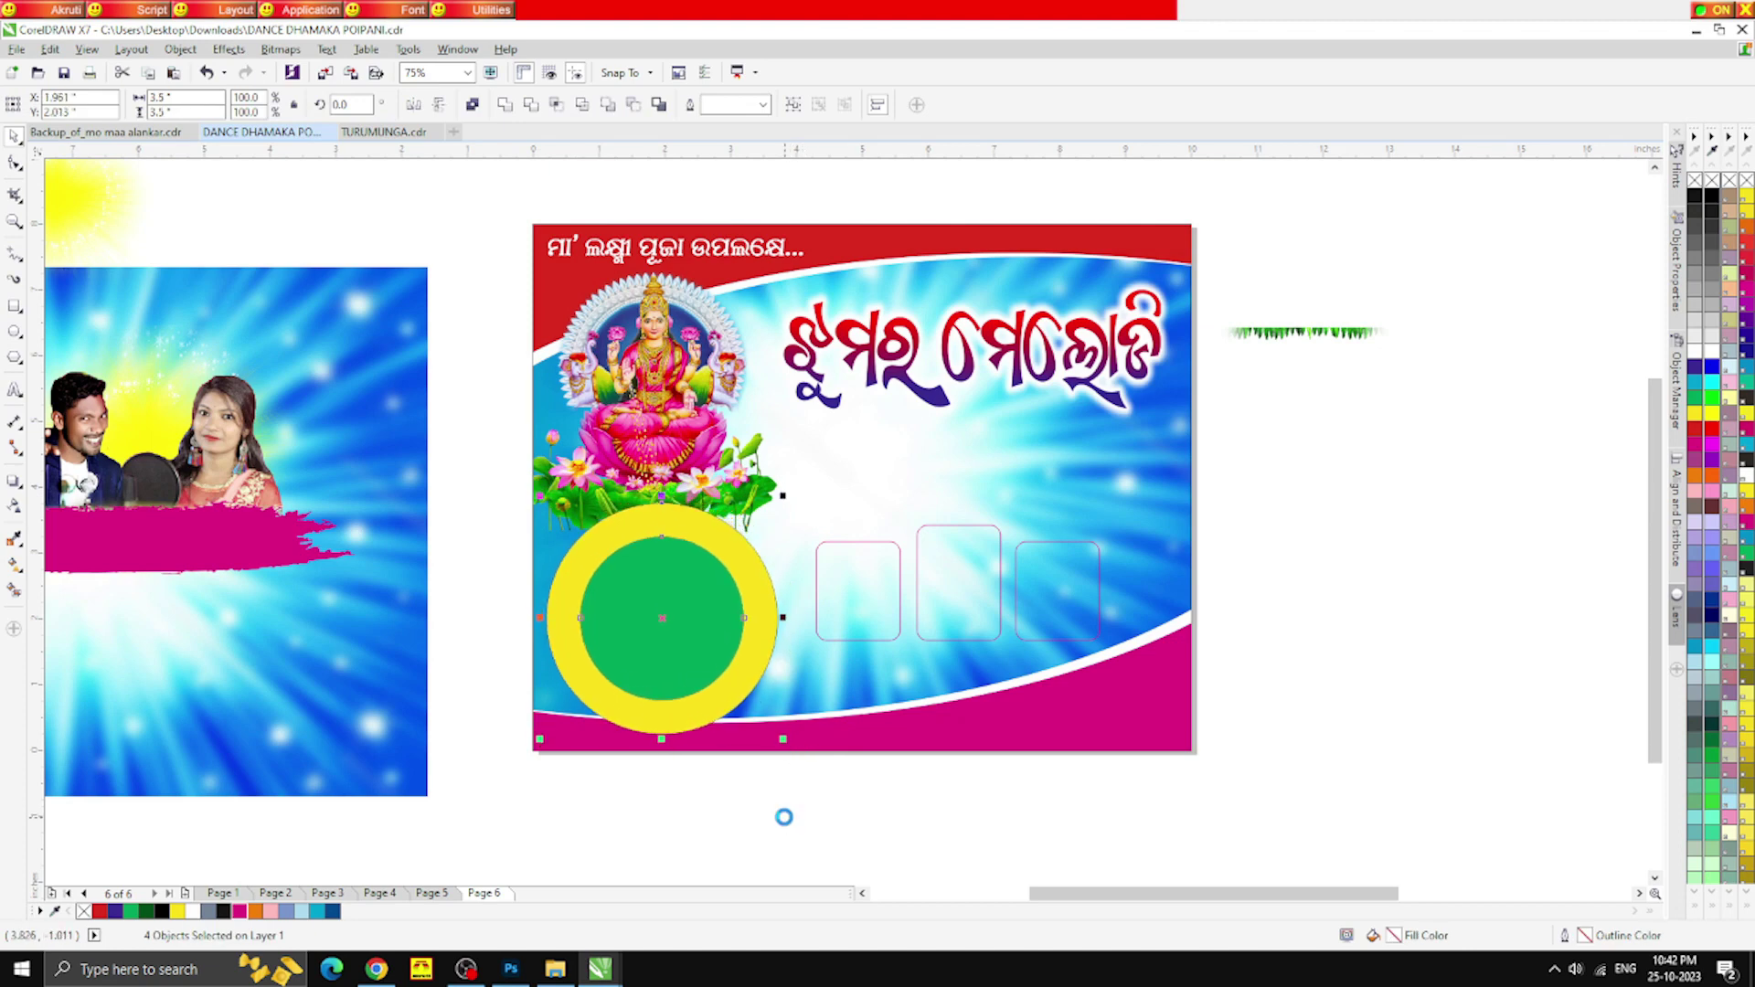
key("Escape")
scroll(608, 564, "down", 1)
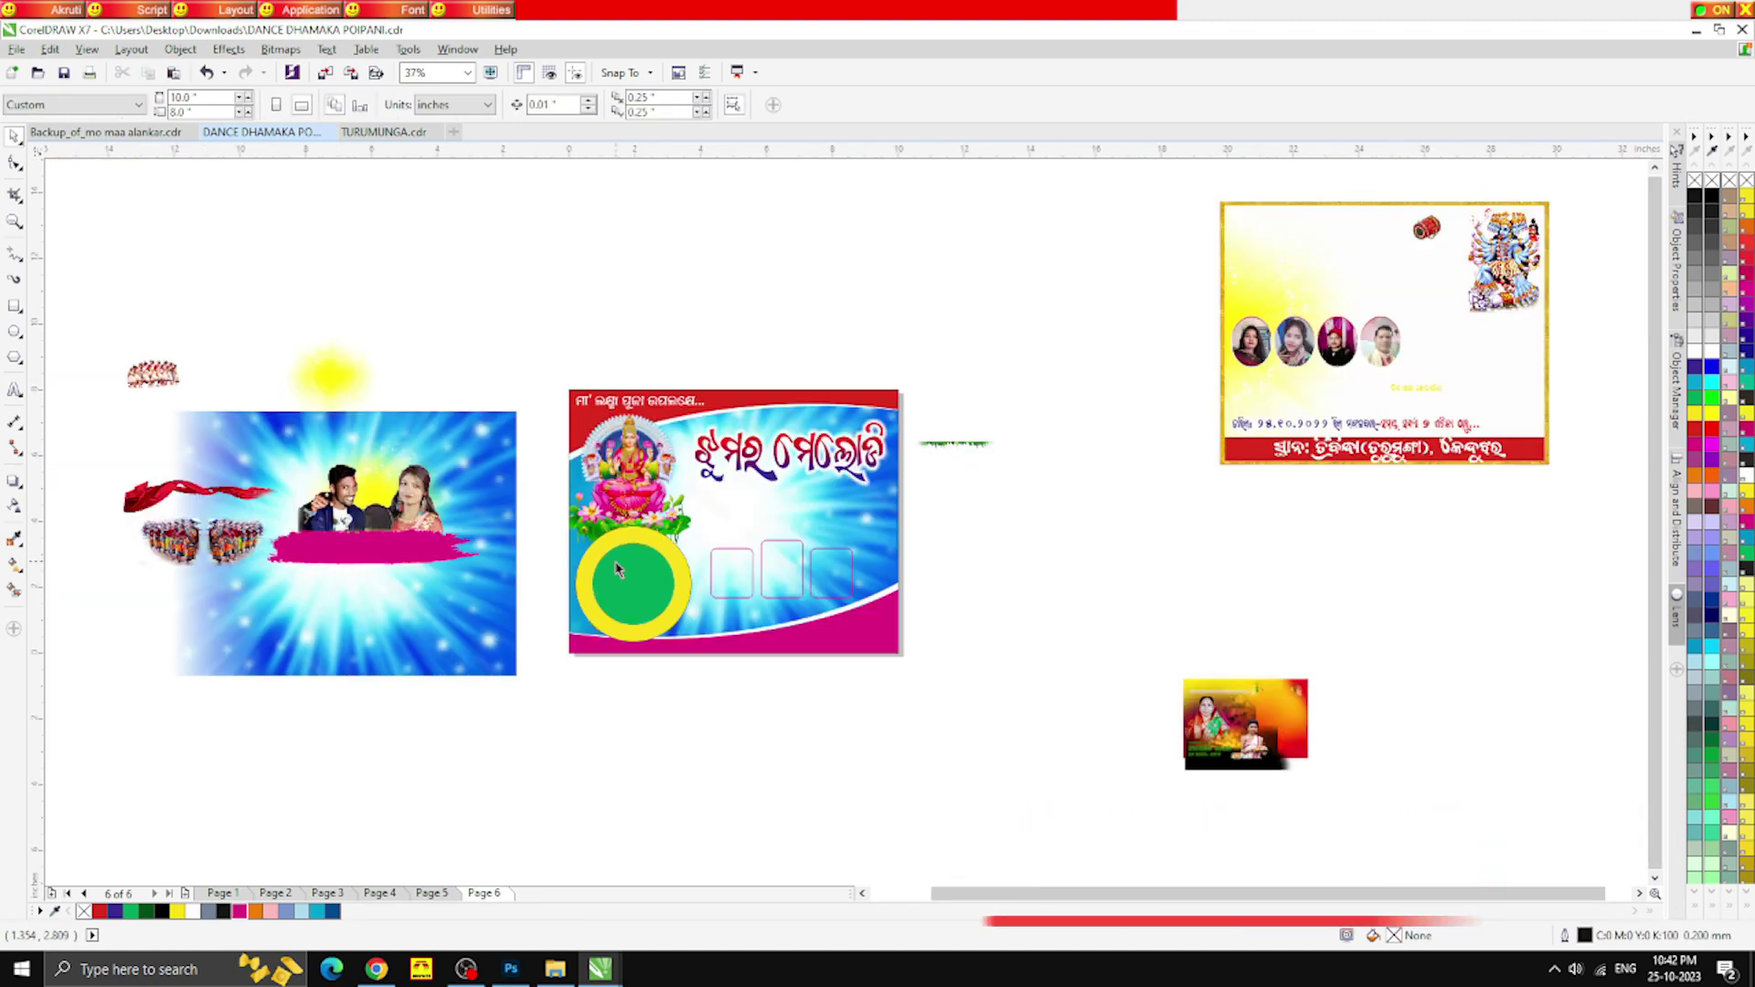
Move the green leaf garland to the poster's top edge and enlarge it to about 5.8 in wide
scroll(833, 547, "up", 1)
left_click_drag(1033, 340, 639, 237)
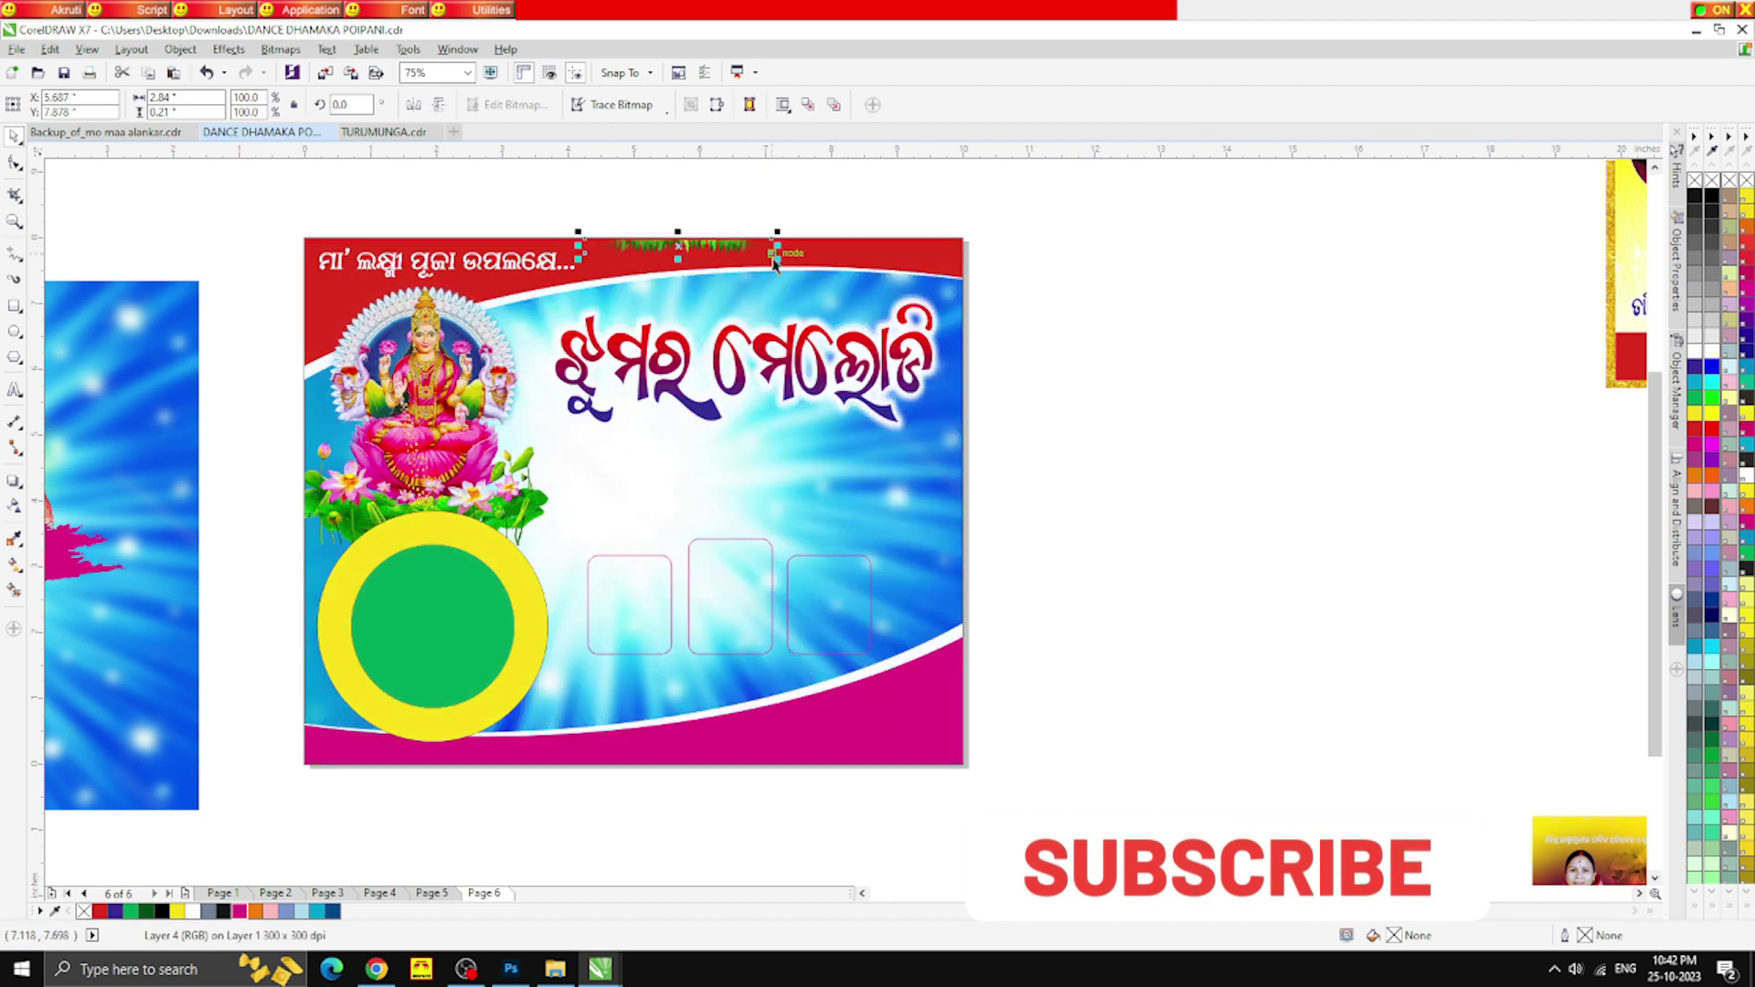
scroll(776, 251, "up", 1)
left_click_drag(770, 247, 1153, 334)
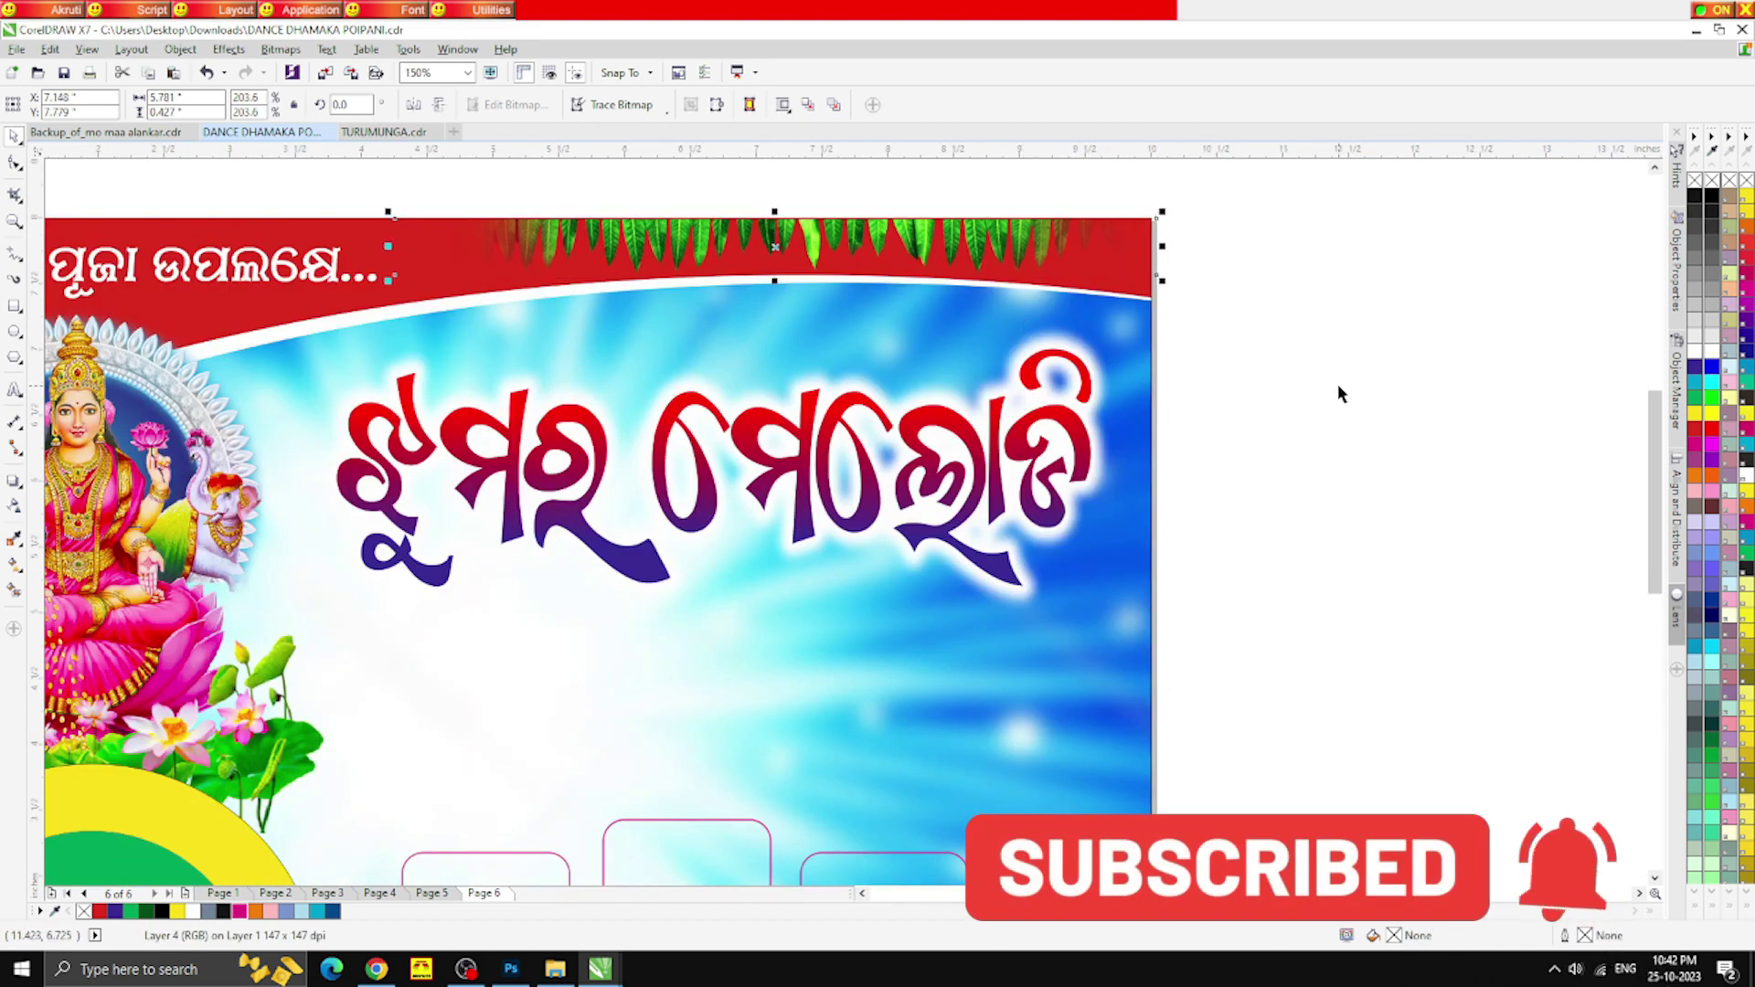
left_click(1337, 384)
Delete the small yellow and red reference design beside the poster
scroll(758, 303, "down", 1)
scroll(759, 309, "down", 1)
left_click_drag(1056, 512, 1177, 601)
left_click_drag(1304, 685, 1337, 696)
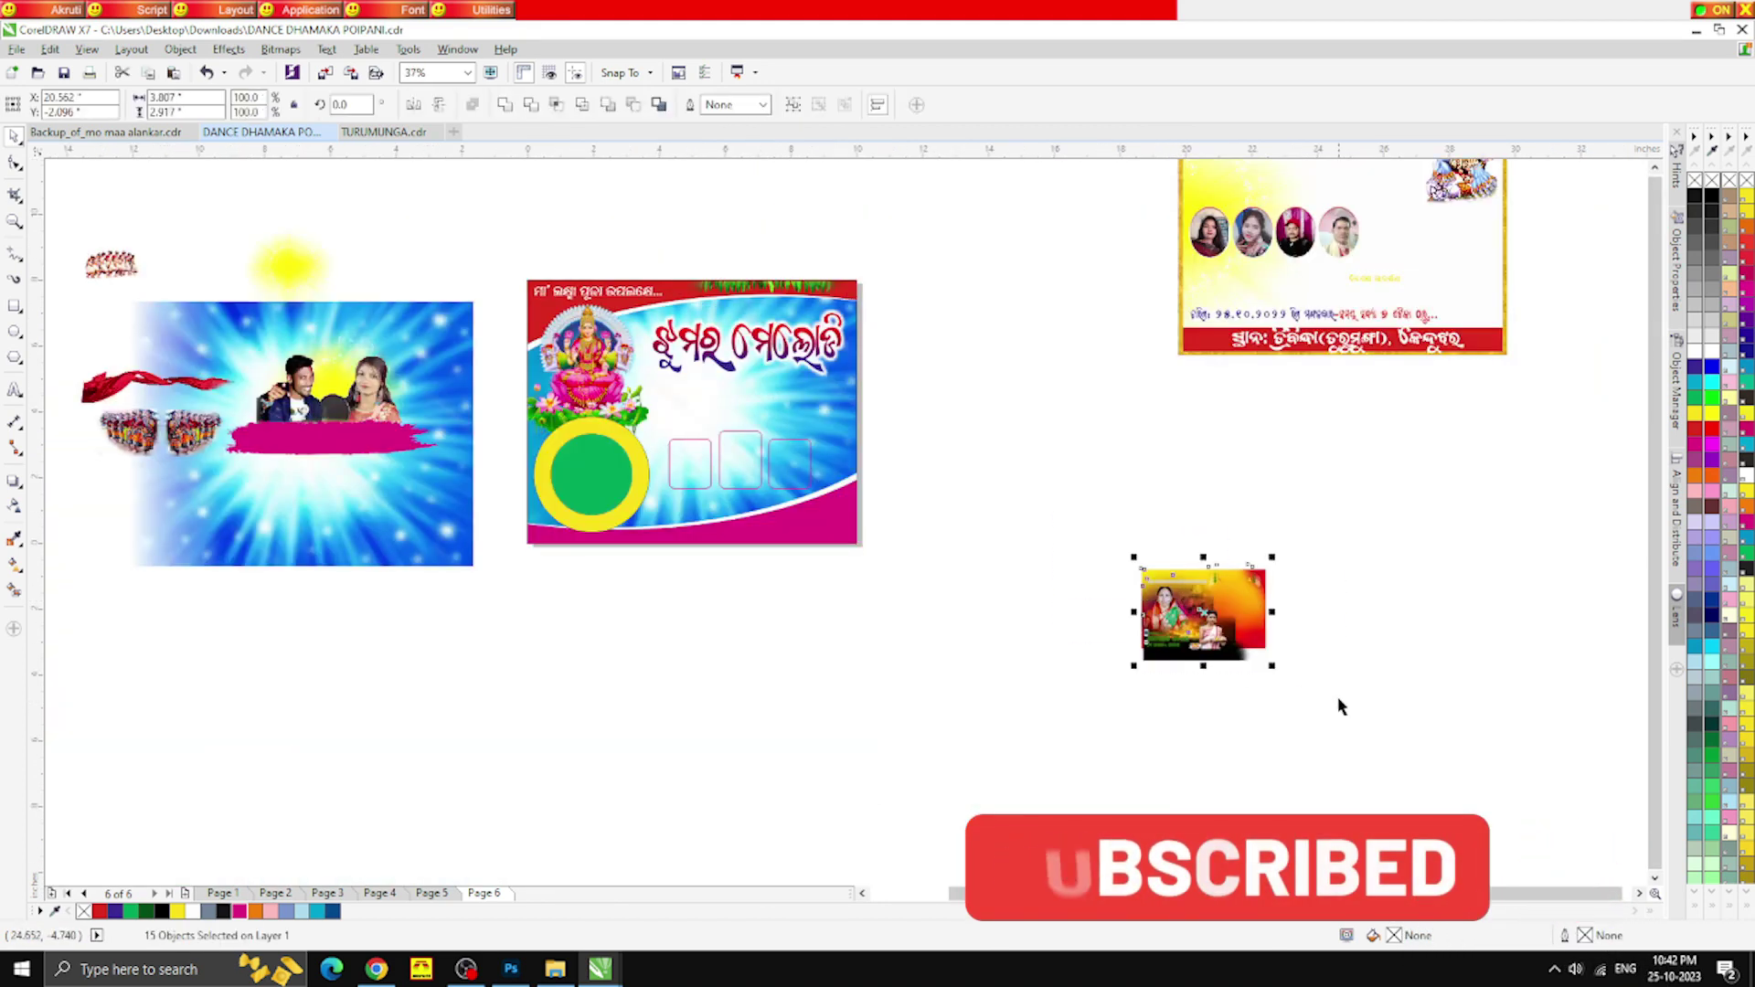
key("Delete")
scroll(1270, 375, "down", 1)
scroll(928, 409, "up", 1)
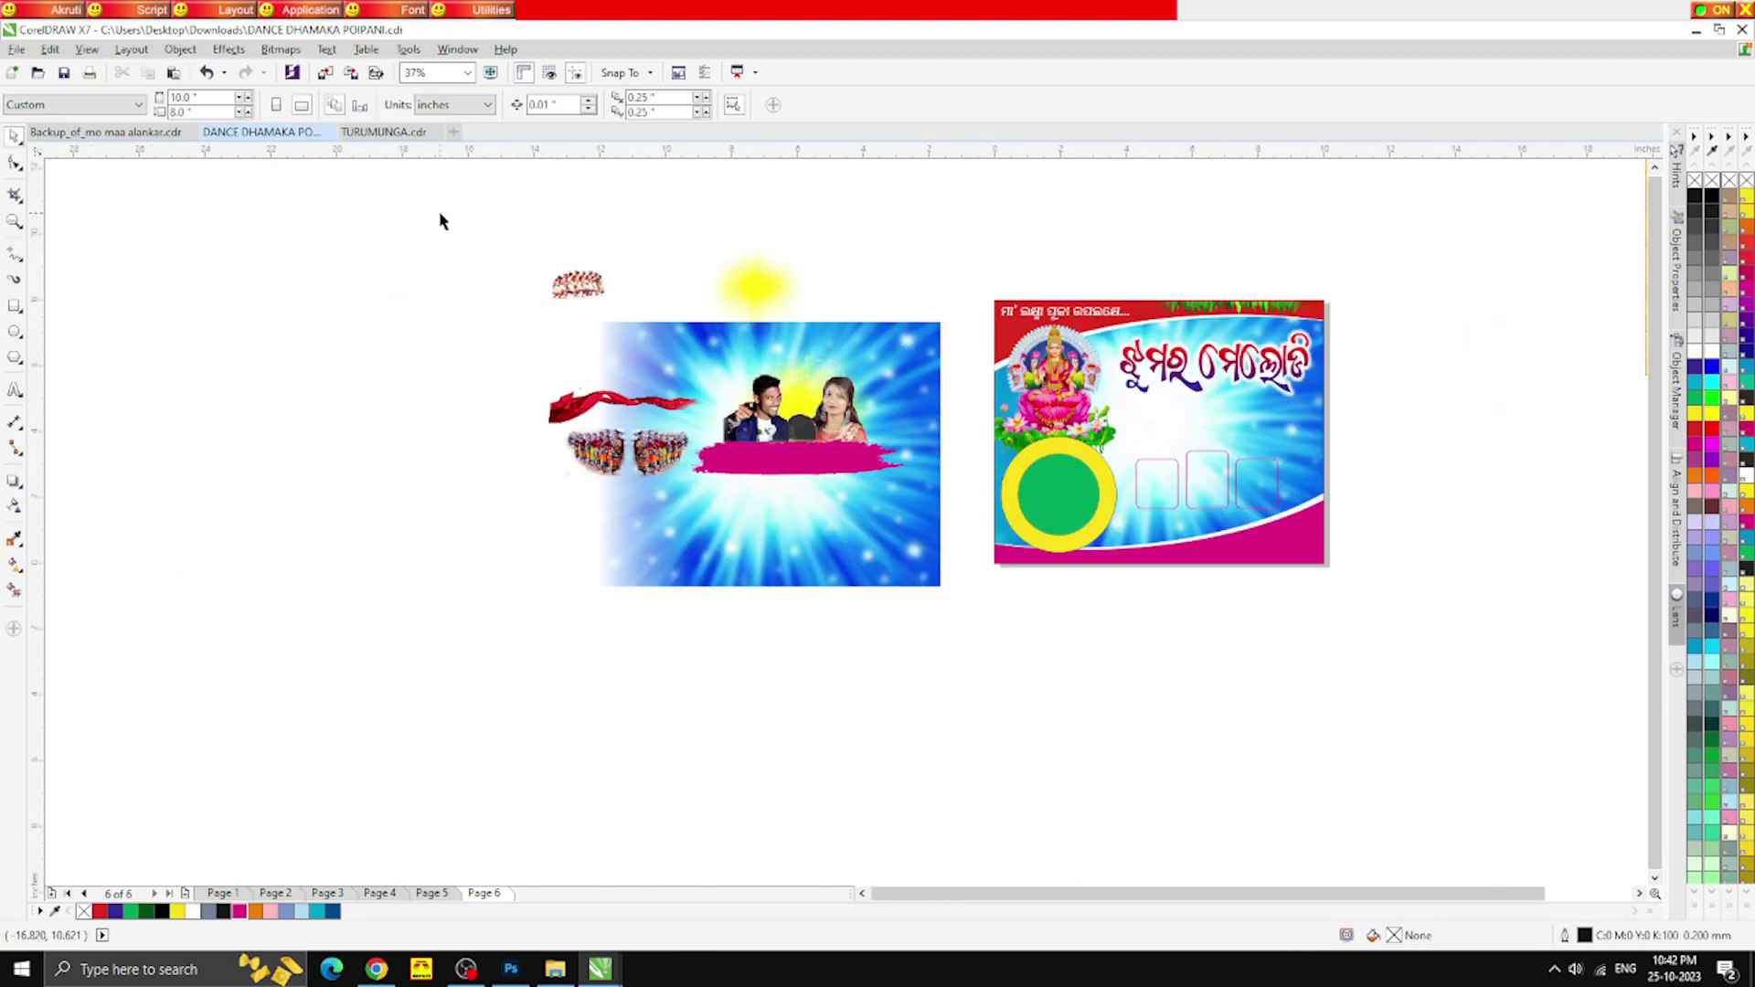
left_click(928, 411)
key("Delete")
scroll(711, 543, "down", 1)
key("ctrl+z")
Clear away the leftover blue-ray reference artwork beside the poster
scroll(784, 530, "up", 1)
left_click_drag(704, 448, 1380, 491)
left_click_drag(337, 235, 854, 737)
key("Delete")
Remove the red contour from the white dance competition title
scroll(1093, 569, "down", 1)
left_click(1042, 578)
scroll(1044, 575, "up", 1)
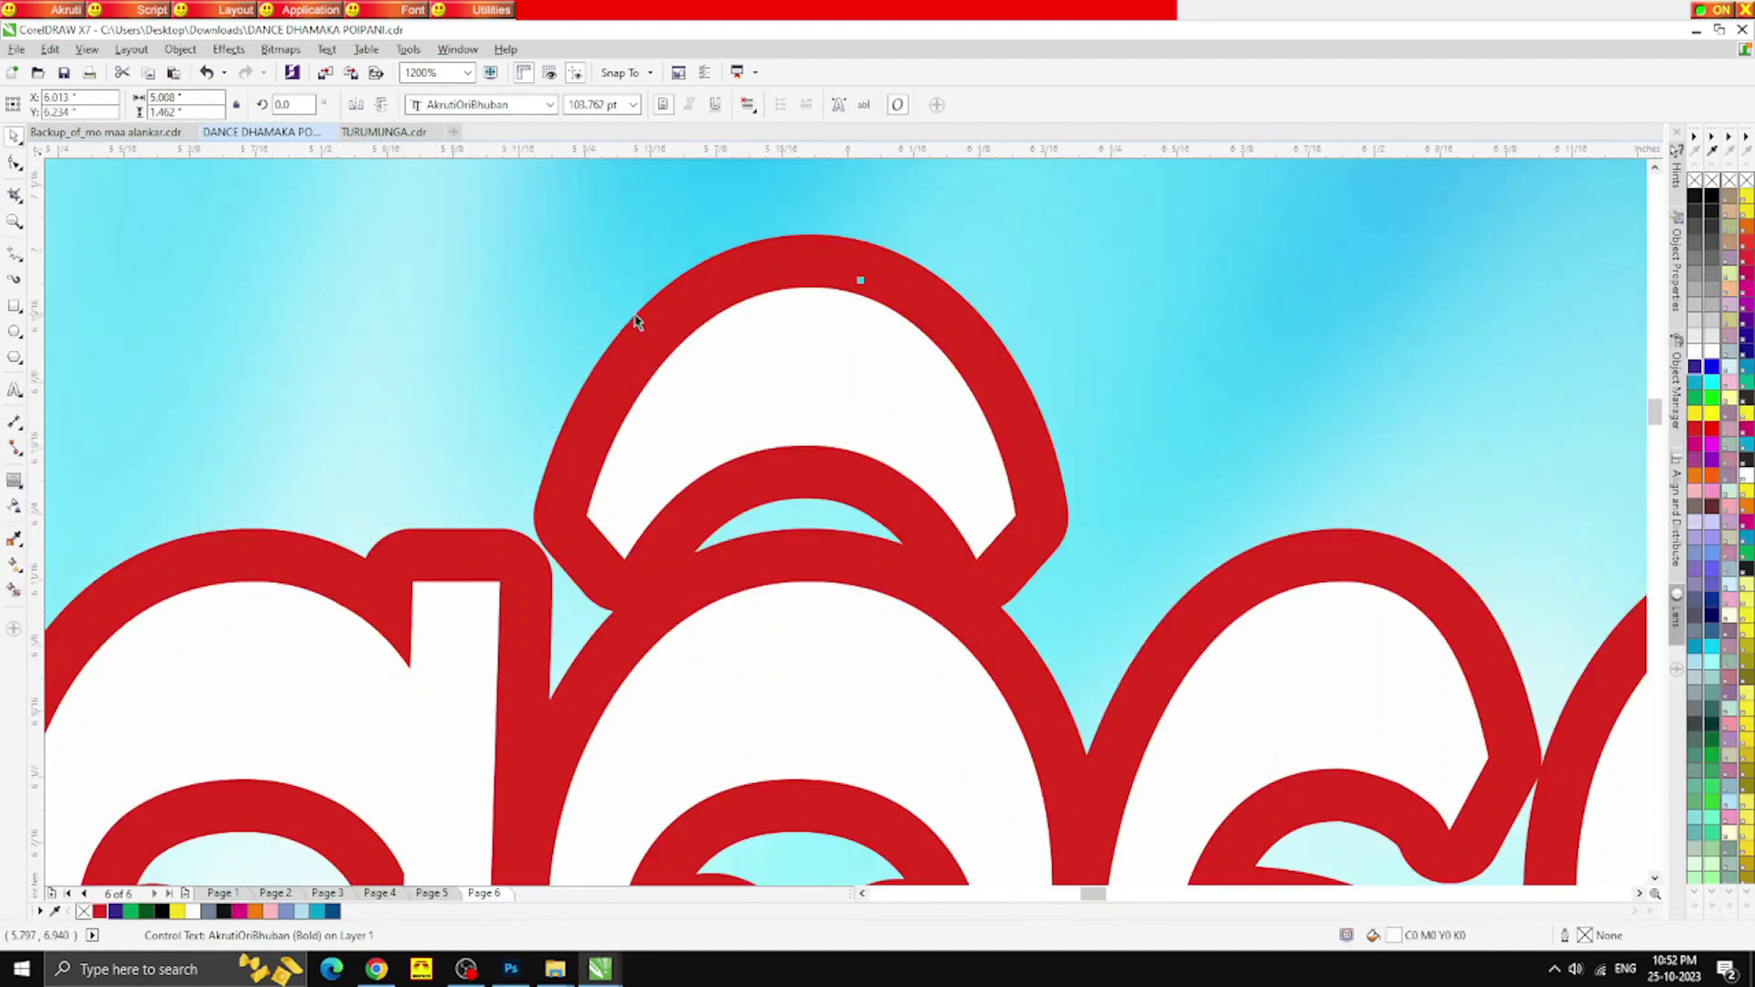
right_click(640, 320)
key("Escape")
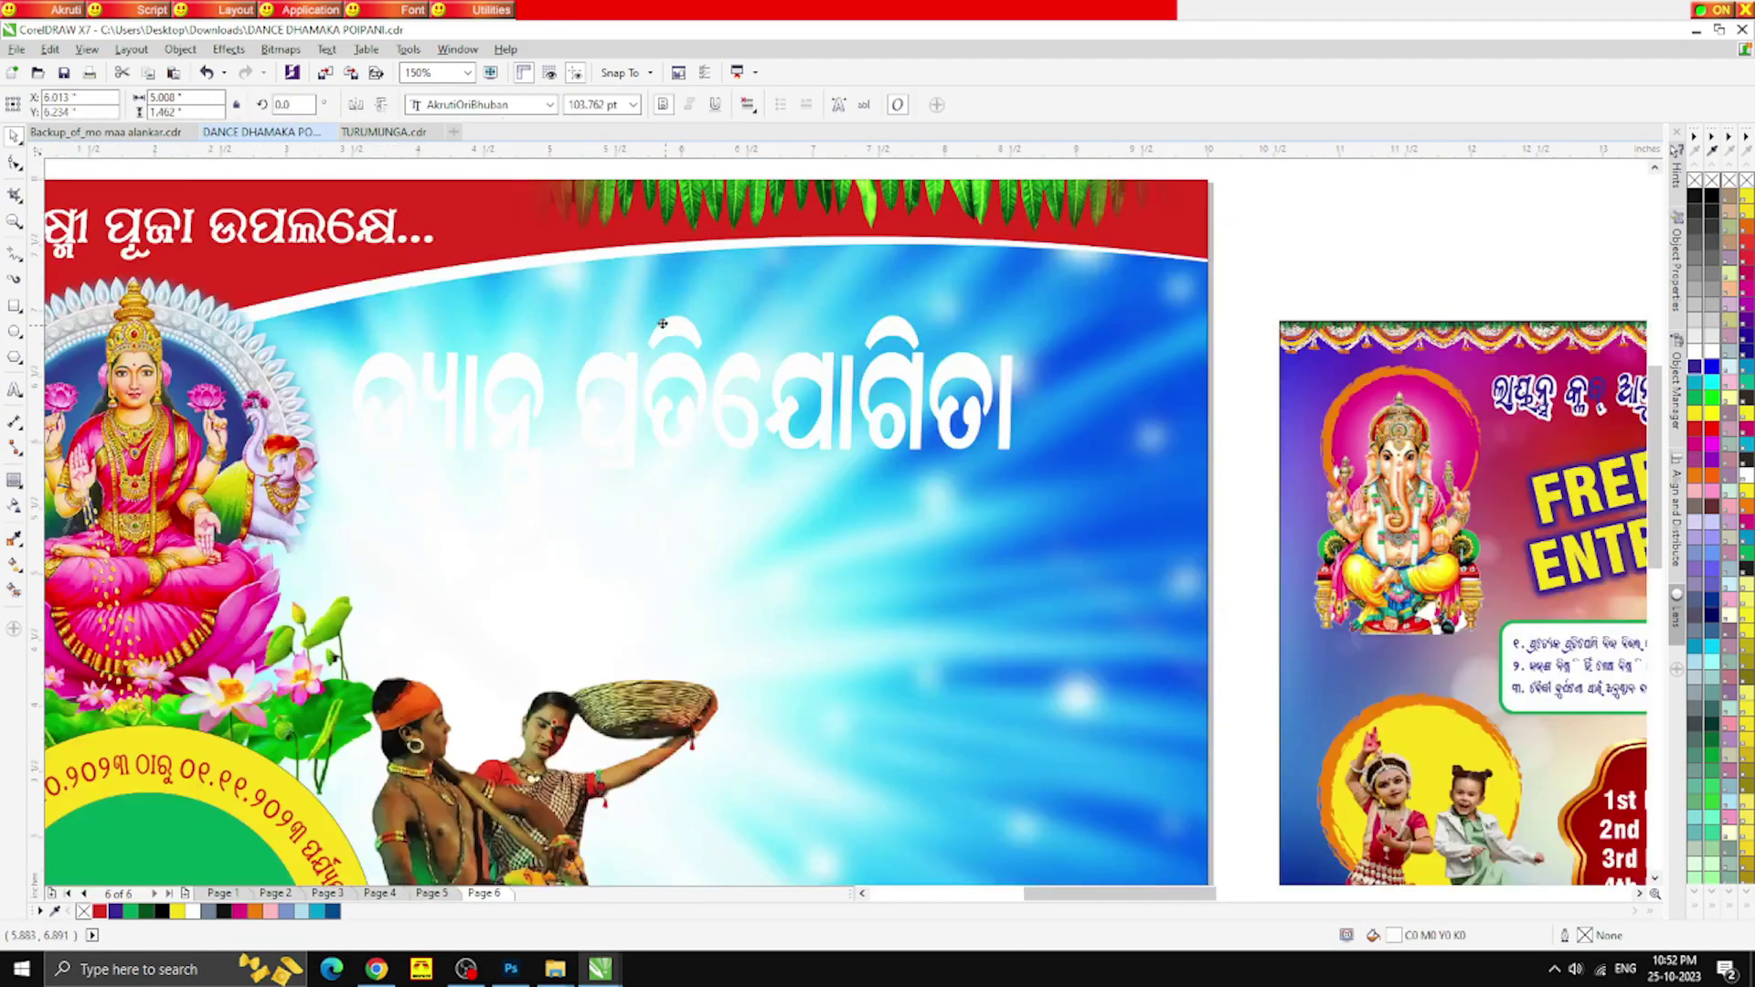
Enlarge the dance competition title to about 6 in wide, position it beneath the red header and fill it red
left_click_drag(662, 323, 675, 302)
left_click_drag(1025, 391, 1157, 391)
left_click_drag(760, 486, 756, 504)
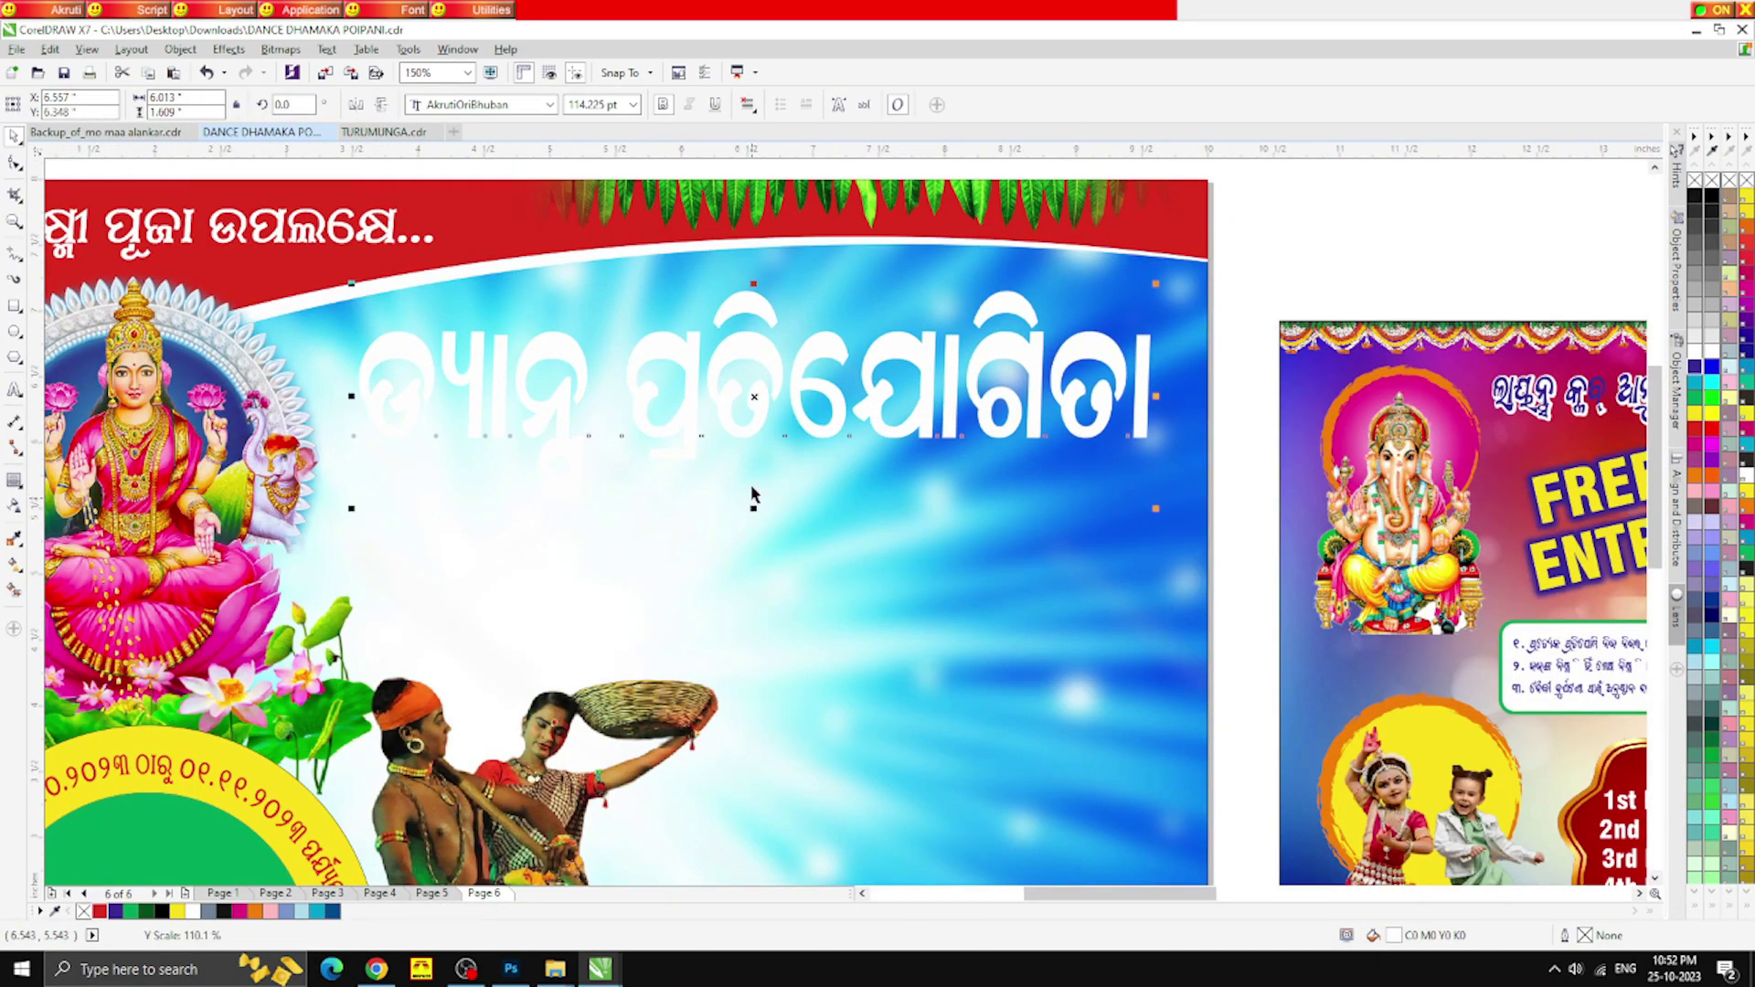
left_click_drag(739, 410, 719, 409)
left_click(99, 910)
Add a white outer contour with an offset of about 0.059 in around the red title
left_click(14, 480)
scroll(512, 468, "up", 1)
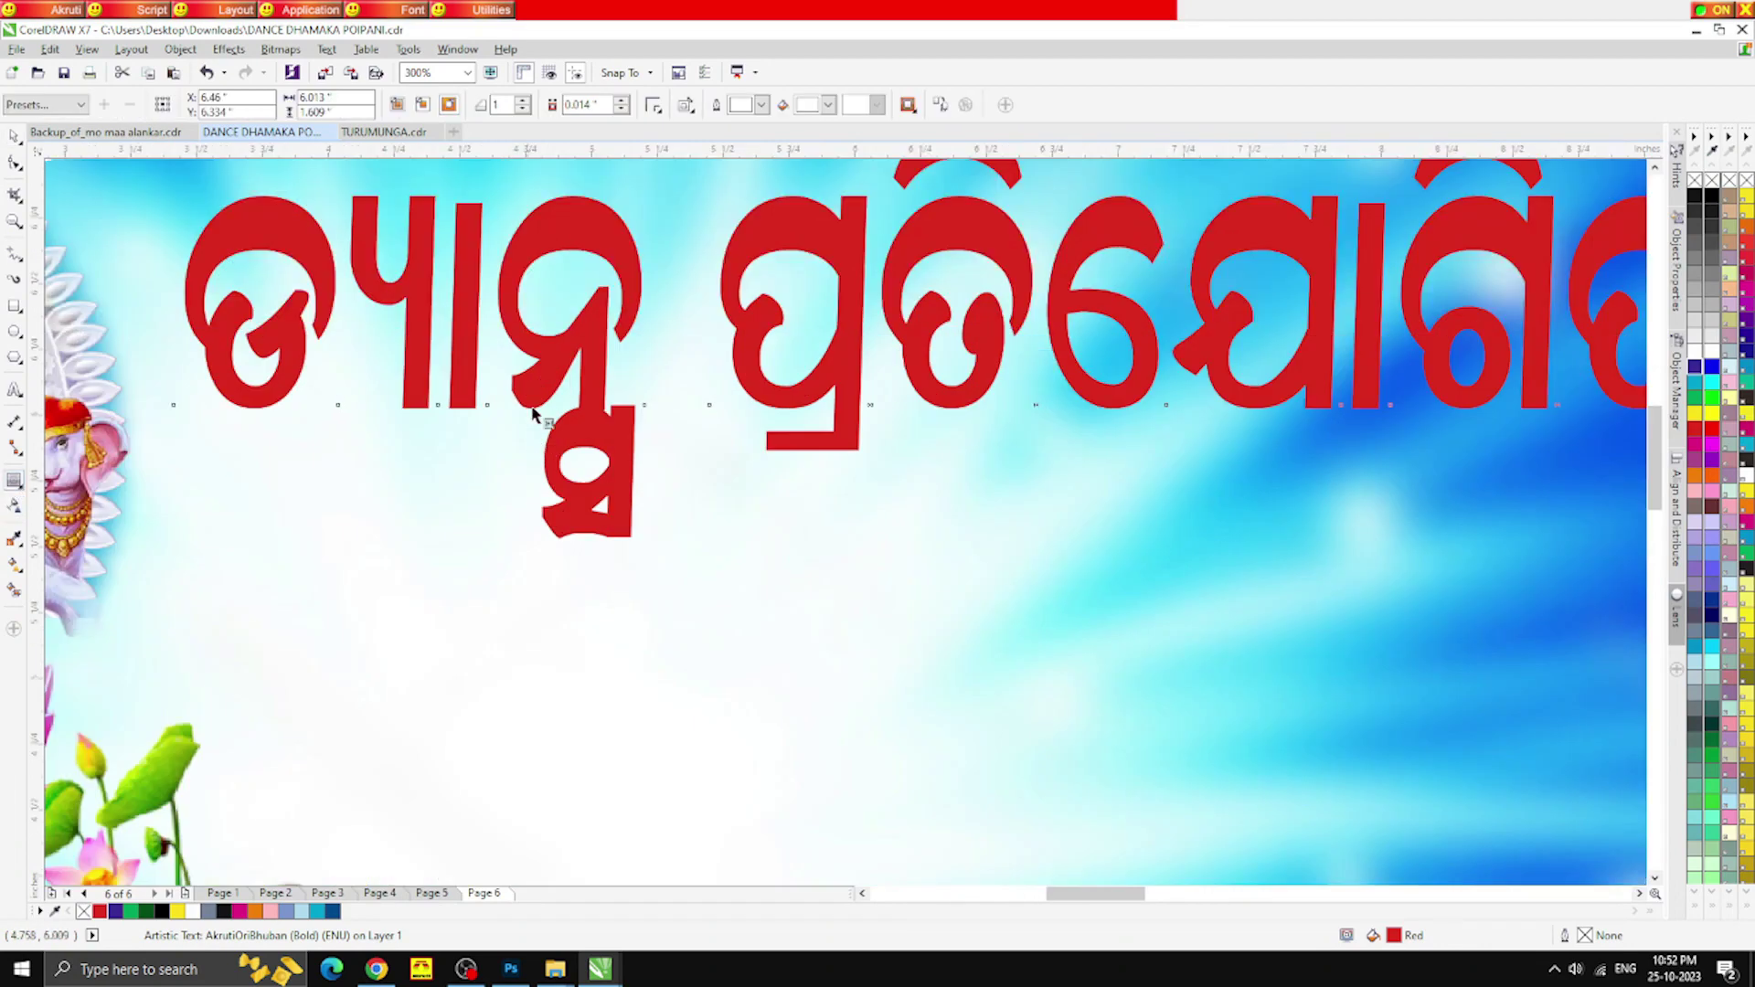
left_click_drag(536, 408, 508, 541)
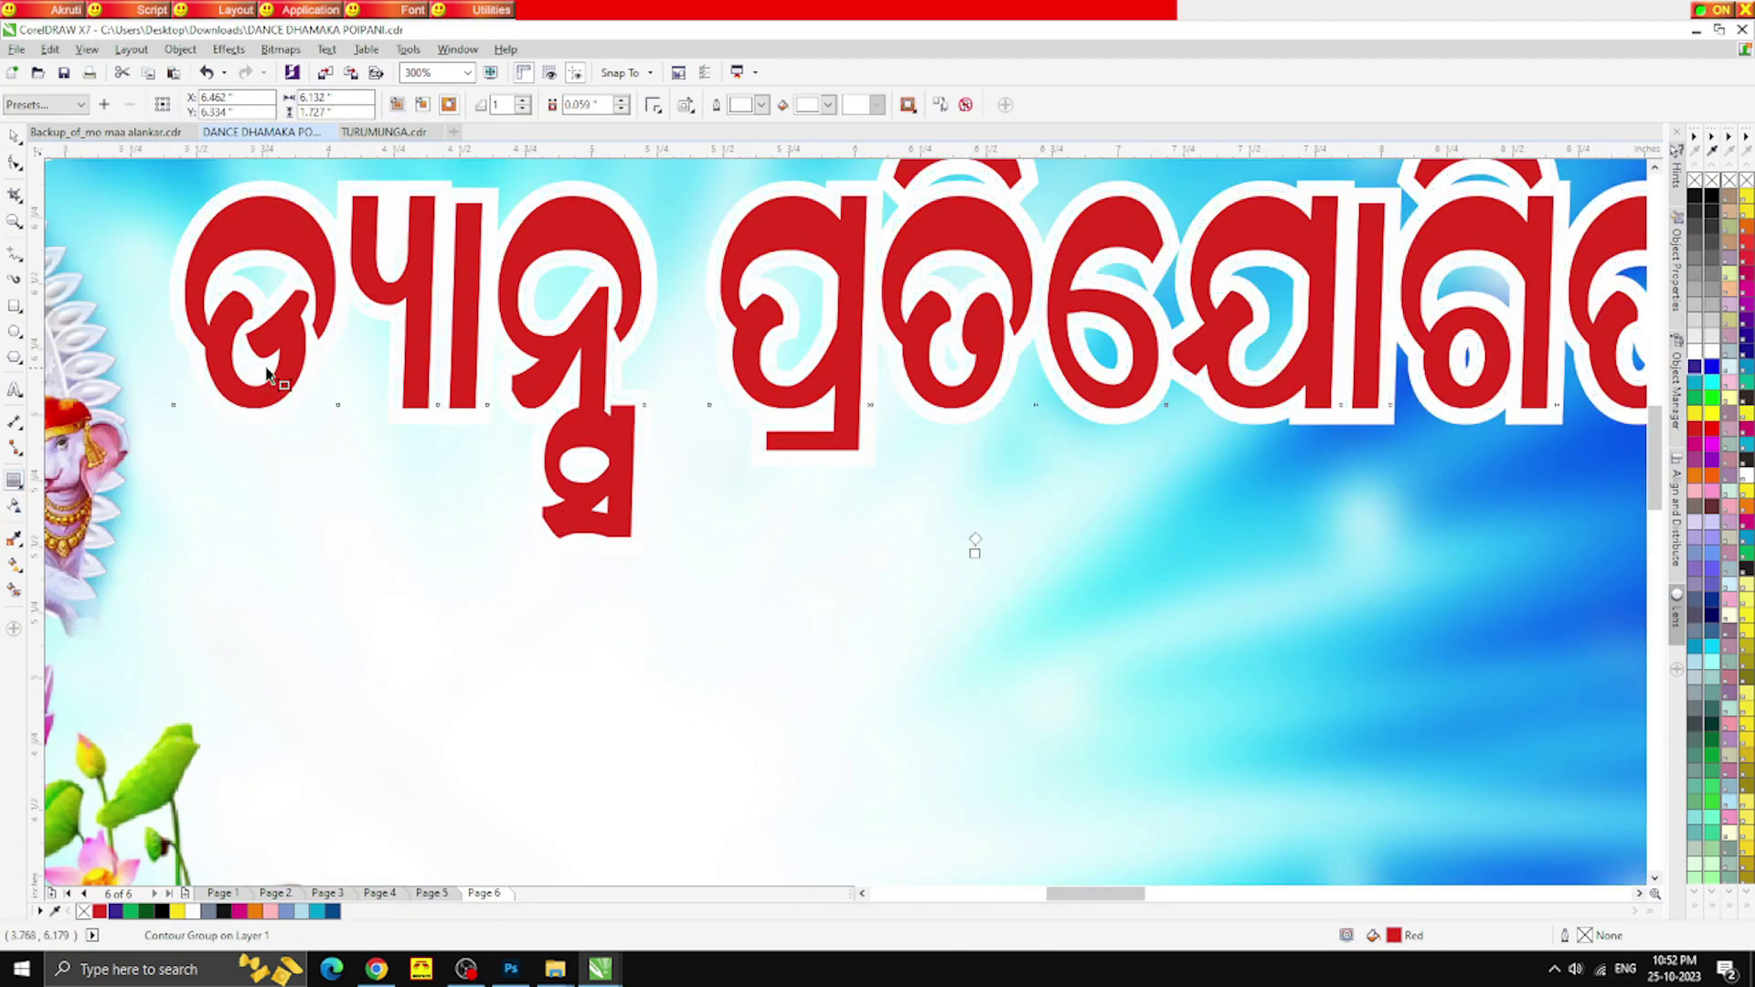
scroll(215, 393, "down", 1)
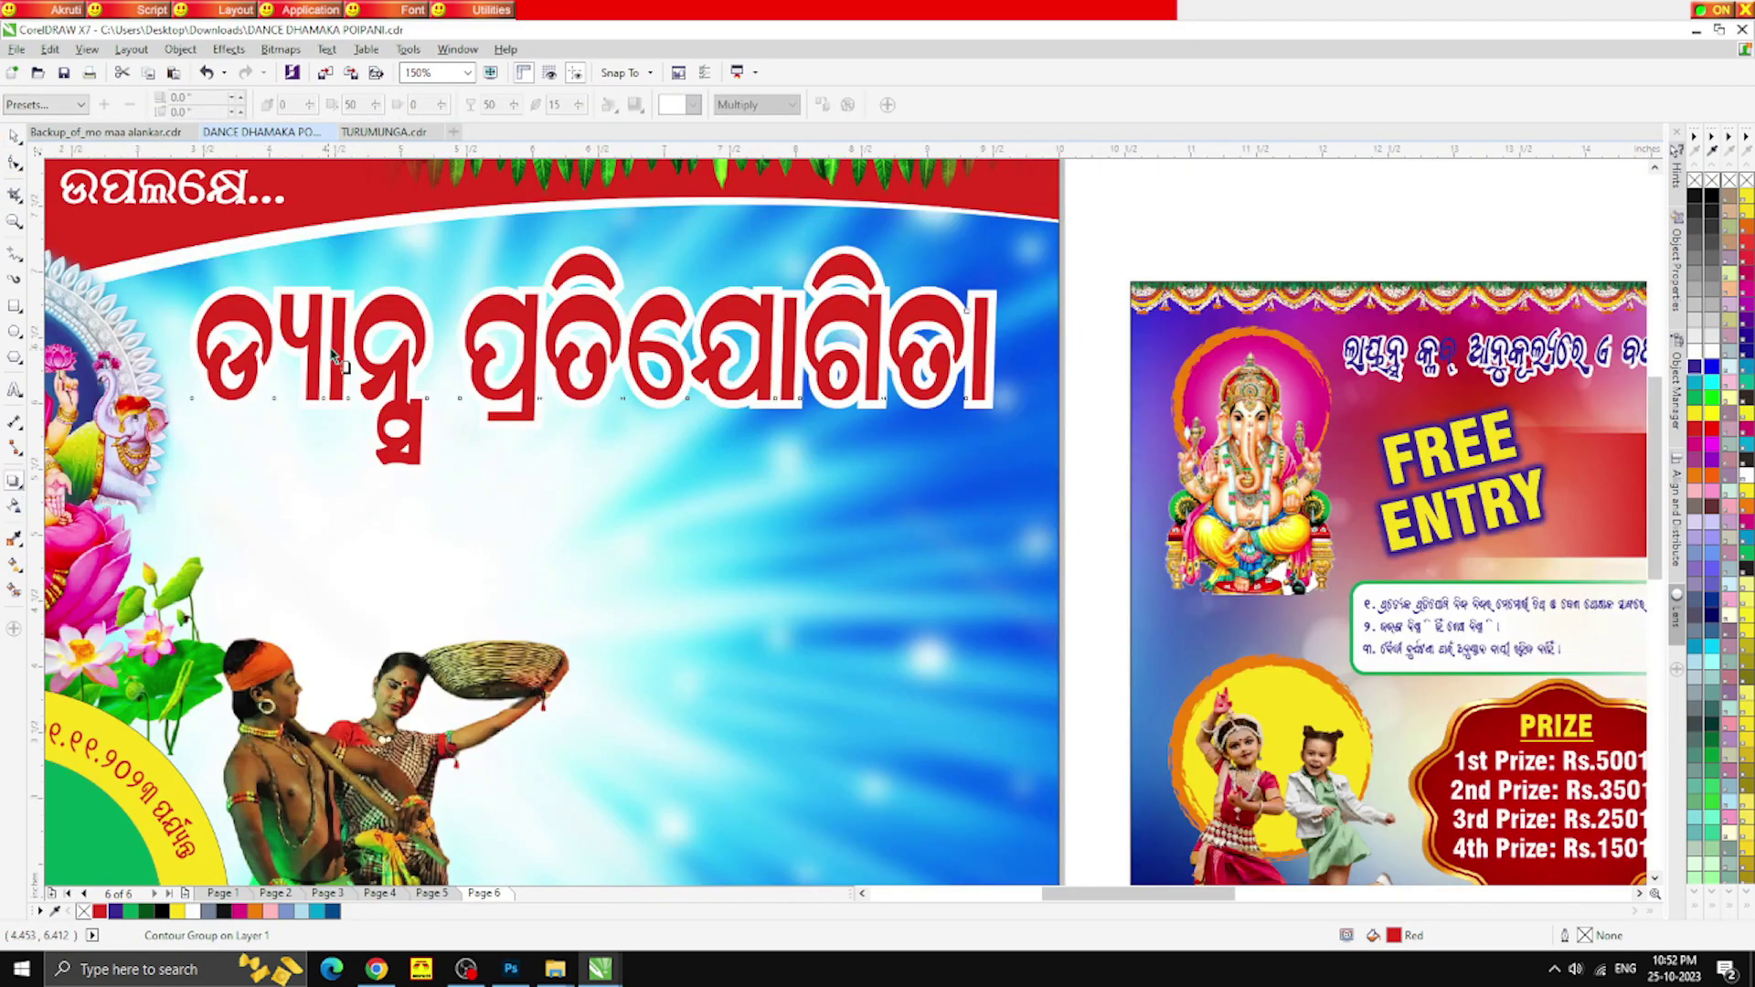
Break the white contour apart from the red title text
left_click(14, 135)
scroll(295, 311, "up", 2)
right_click(280, 279)
left_click(338, 310)
scroll(306, 405, "down", 2)
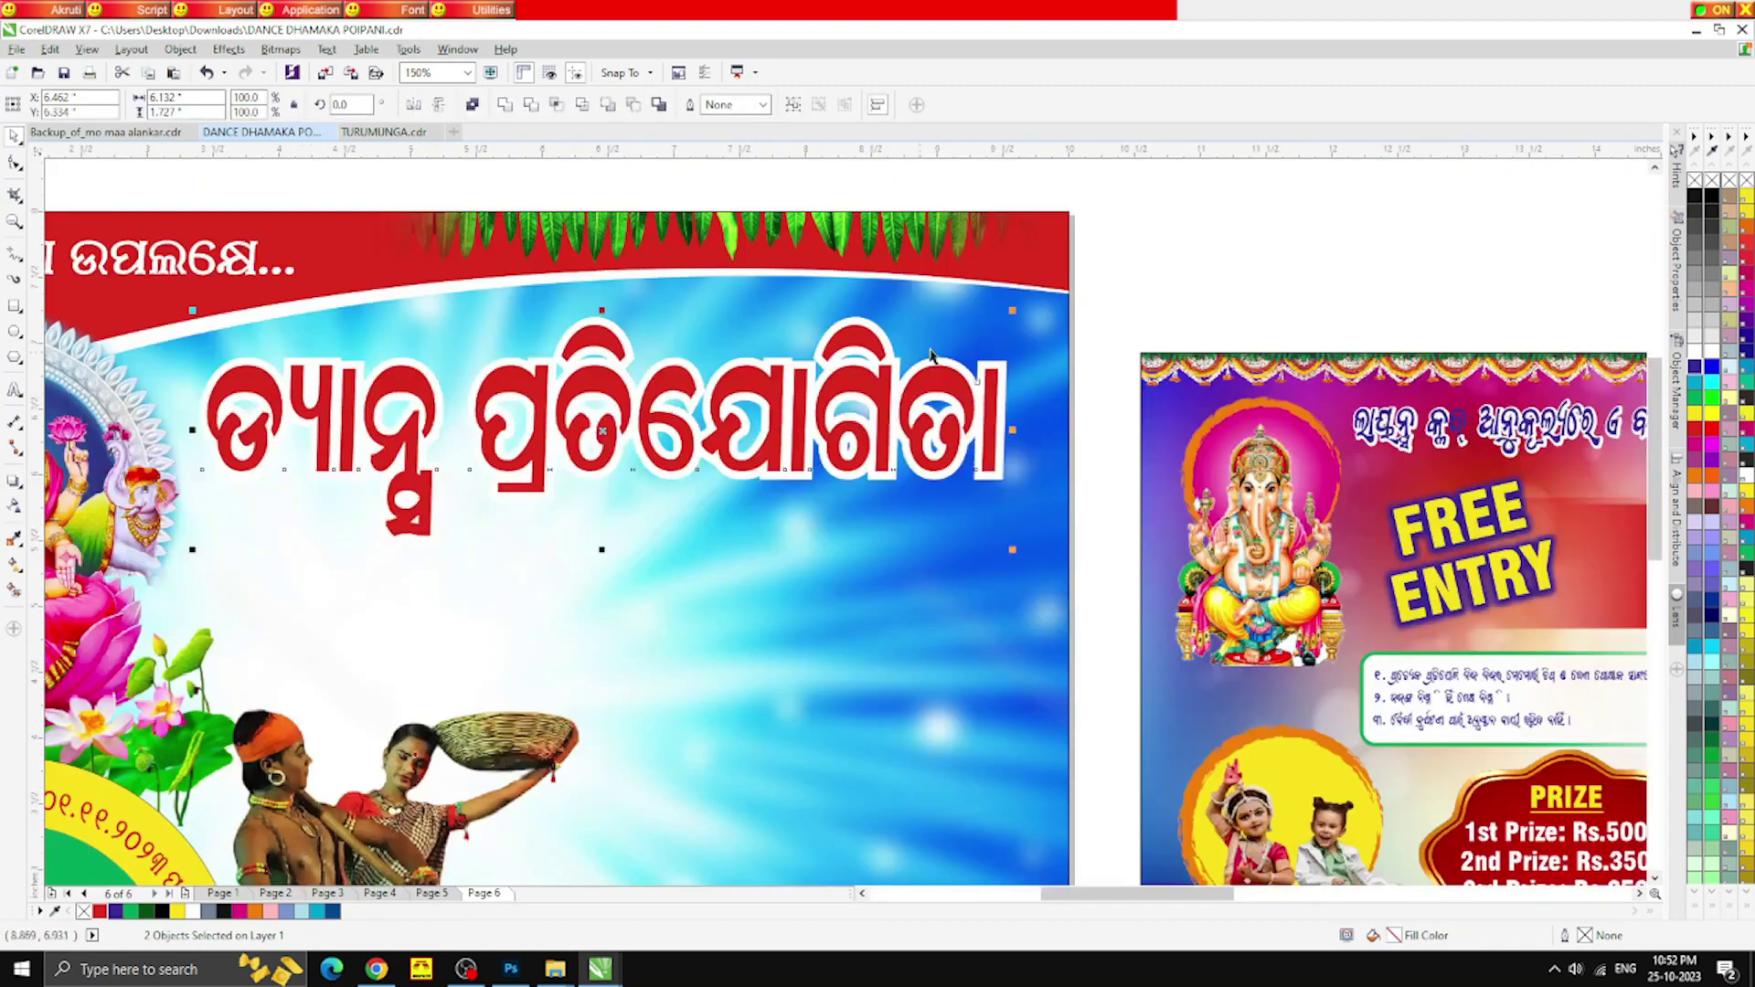
Apply a soft drop shadow to the title's separated white contour
left_click(239, 395)
left_click(14, 479)
mouse_move(1035, 413)
left_mouse_down()
mouse_move(1013, 439)
mouse_move(921, 426)
mouse_move(1021, 390)
left_mouse_up()
key("ctrl+z")
key("ctrl+z")
scroll(190, 497, "up", 1)
left_click(242, 430)
scroll(236, 419, "down", 1)
key("Escape")
scroll(549, 337, "down", 2)
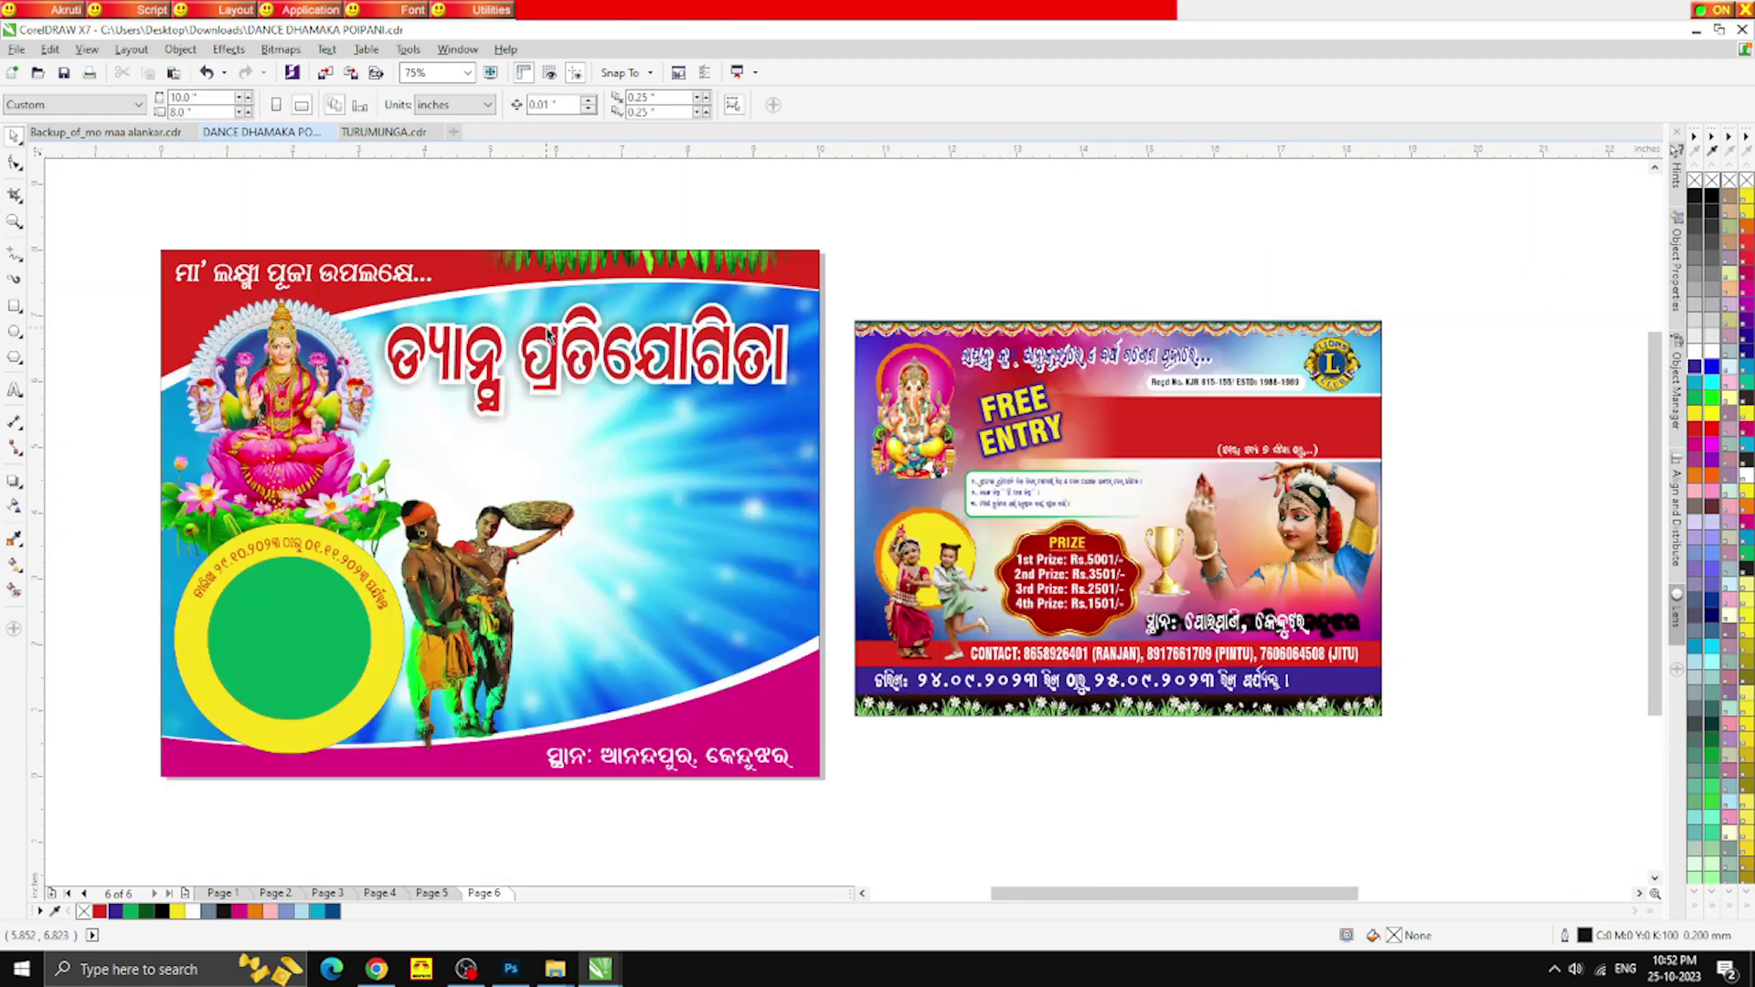
Move the prize badge from the reference poster into the green circle and enlarge it to about 2.6 in wide
scroll(548, 342, "down", 1)
left_click_drag(1056, 546, 685, 311)
key("Escape")
left_click_drag(854, 493, 395, 463)
scroll(417, 486, "up", 2)
scroll(402, 458, "up", 1)
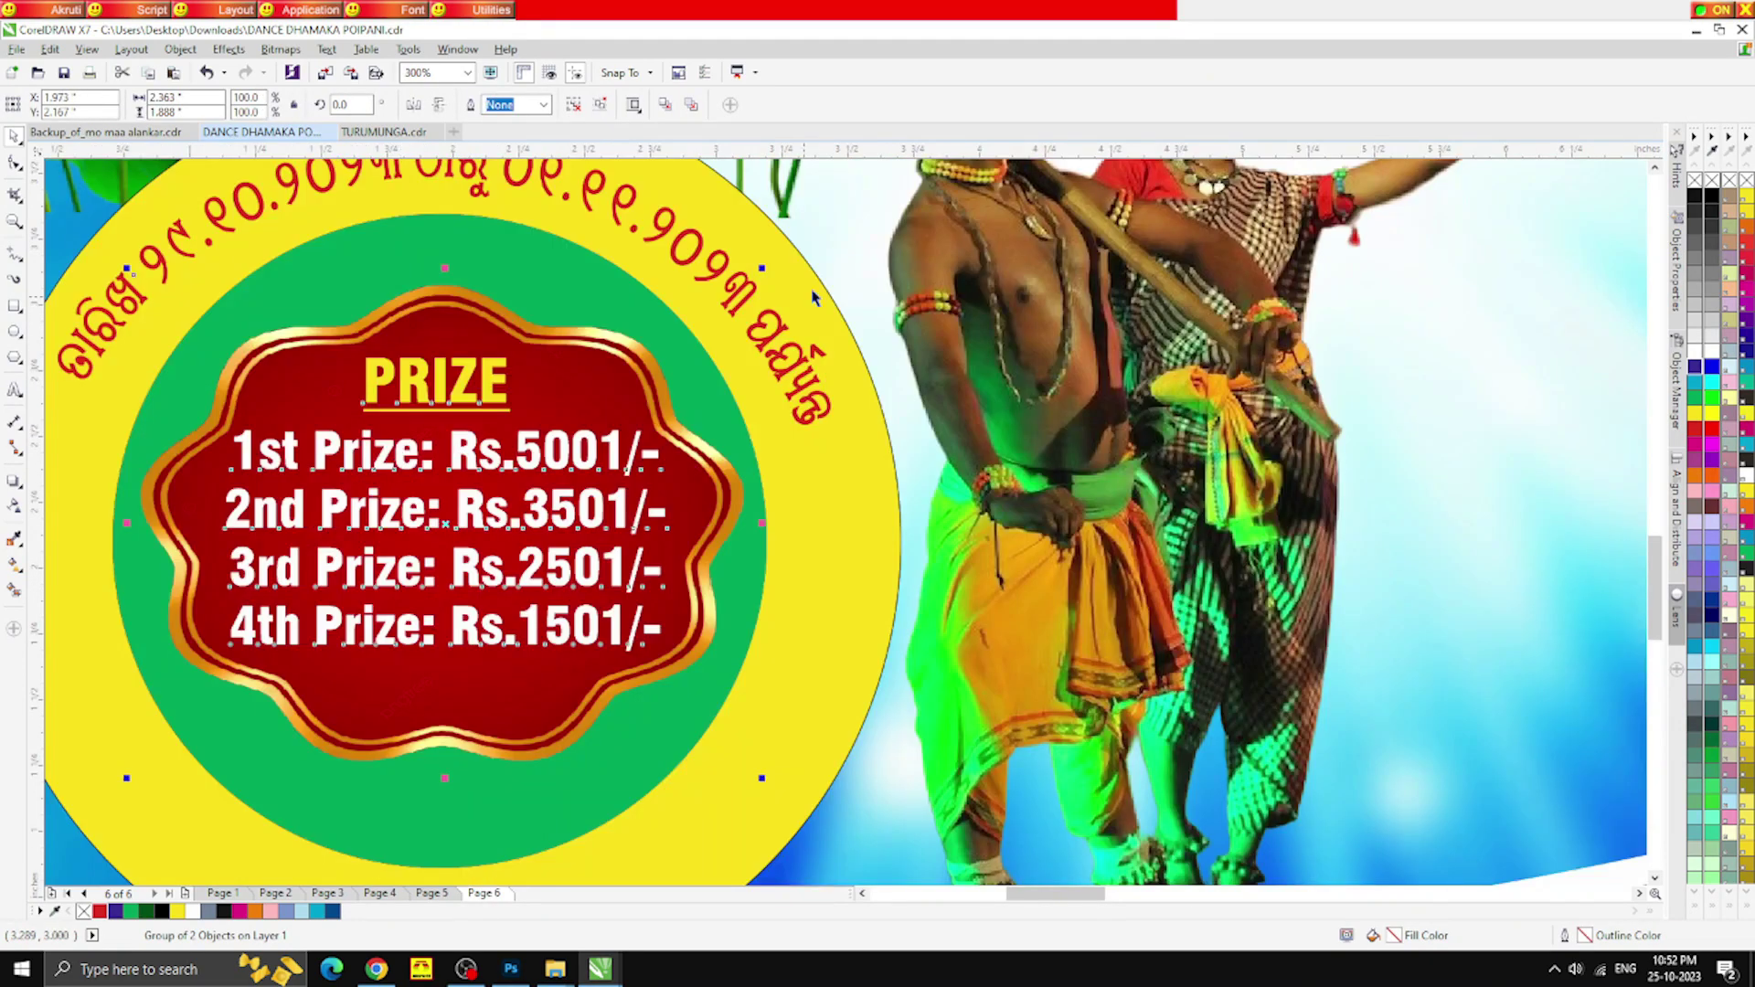
left_click_drag(765, 280, 795, 256)
left_click_drag(567, 450, 556, 438)
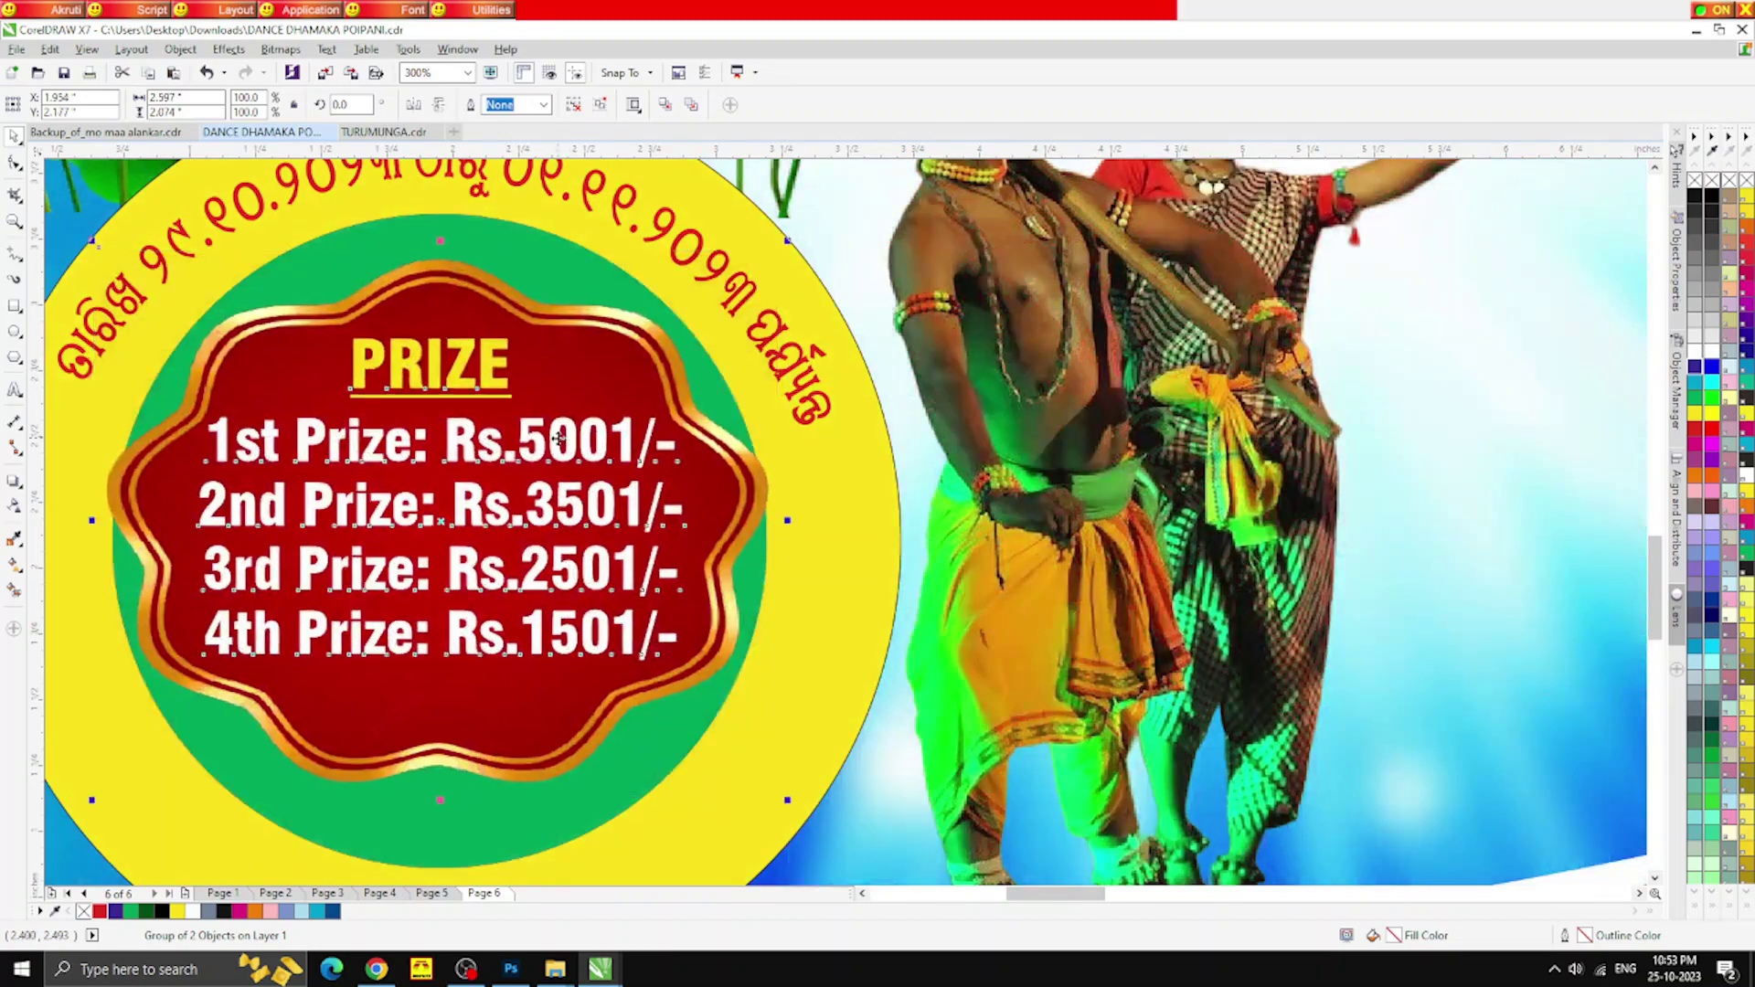
scroll(555, 437, "down", 2)
scroll(430, 494, "up", 1)
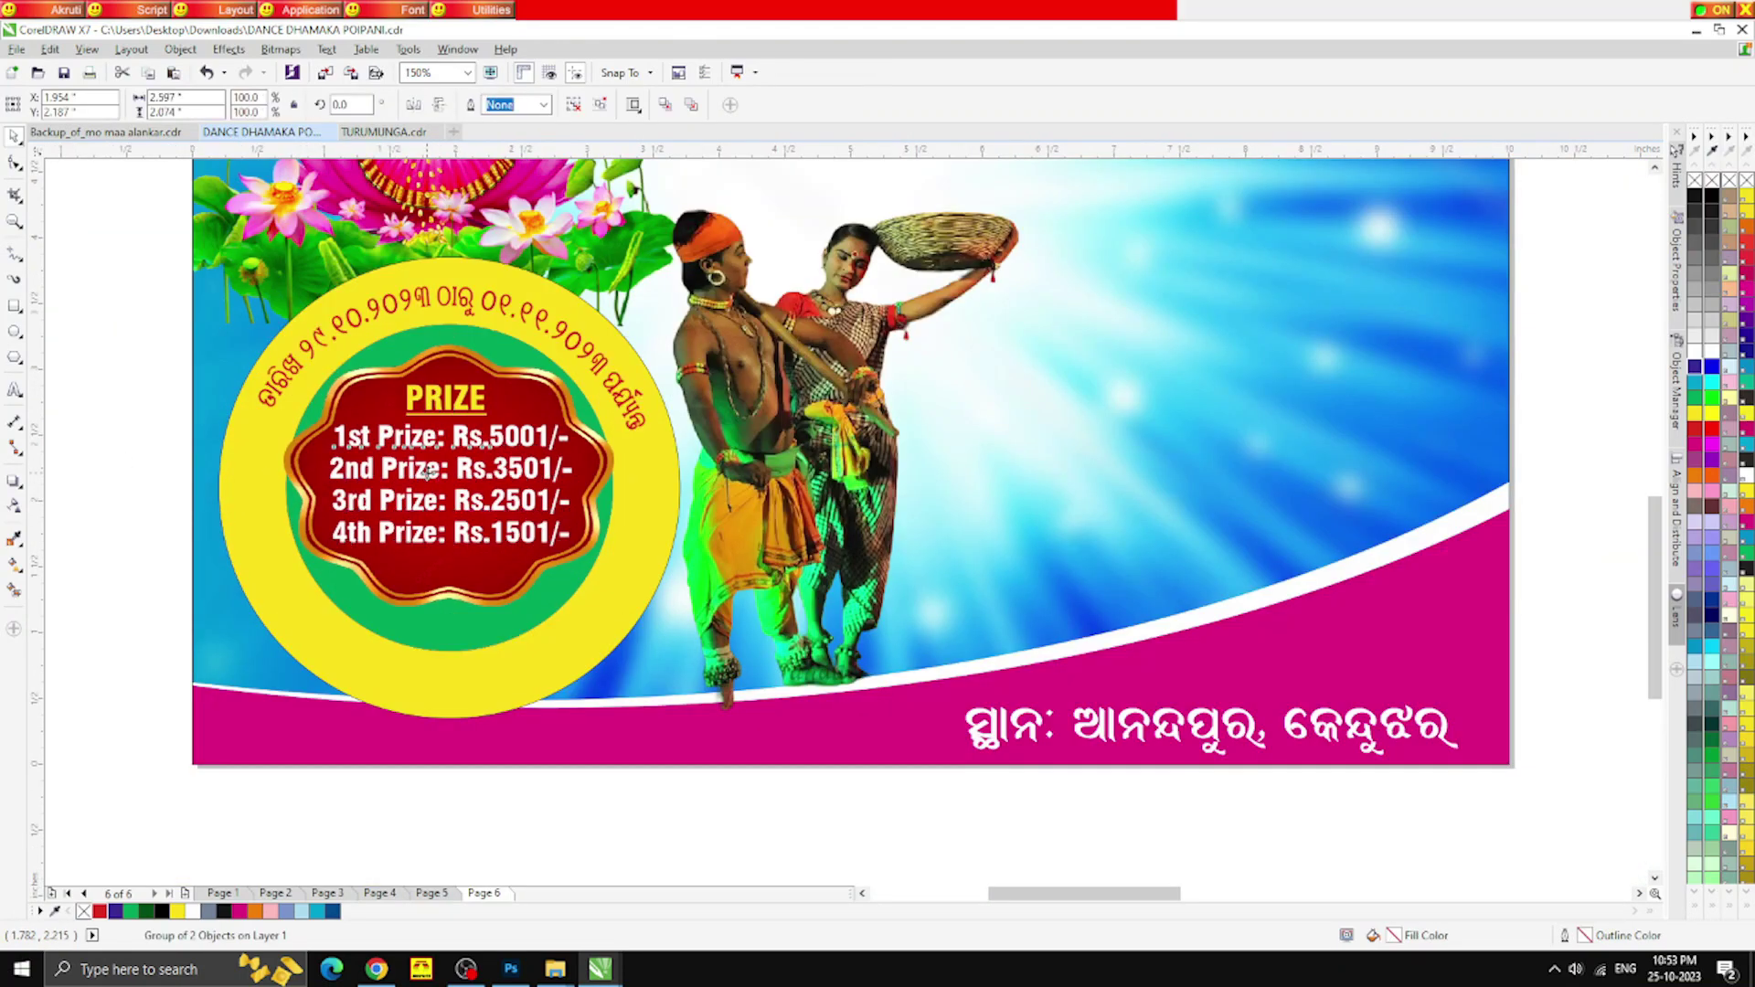
Draw a rounded rectangle about 2.2 by 0.96 in with 0.34 in corners beneath the title
scroll(567, 421, "down", 2)
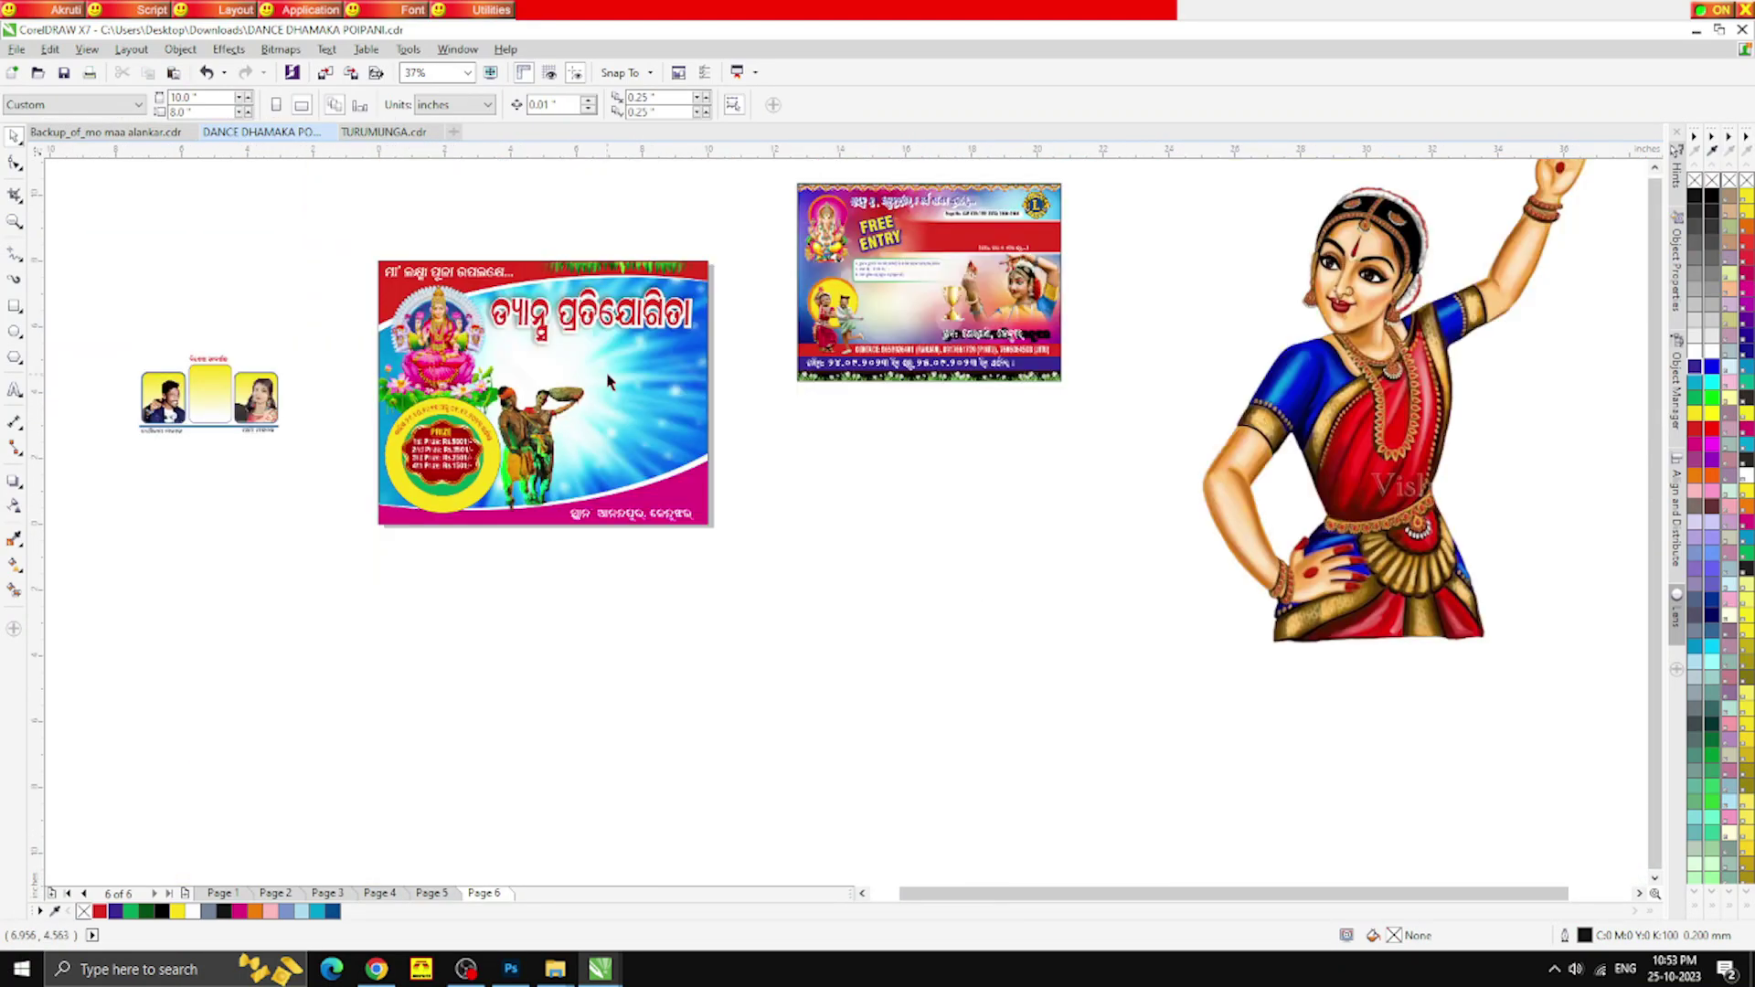
scroll(731, 317, "up", 1)
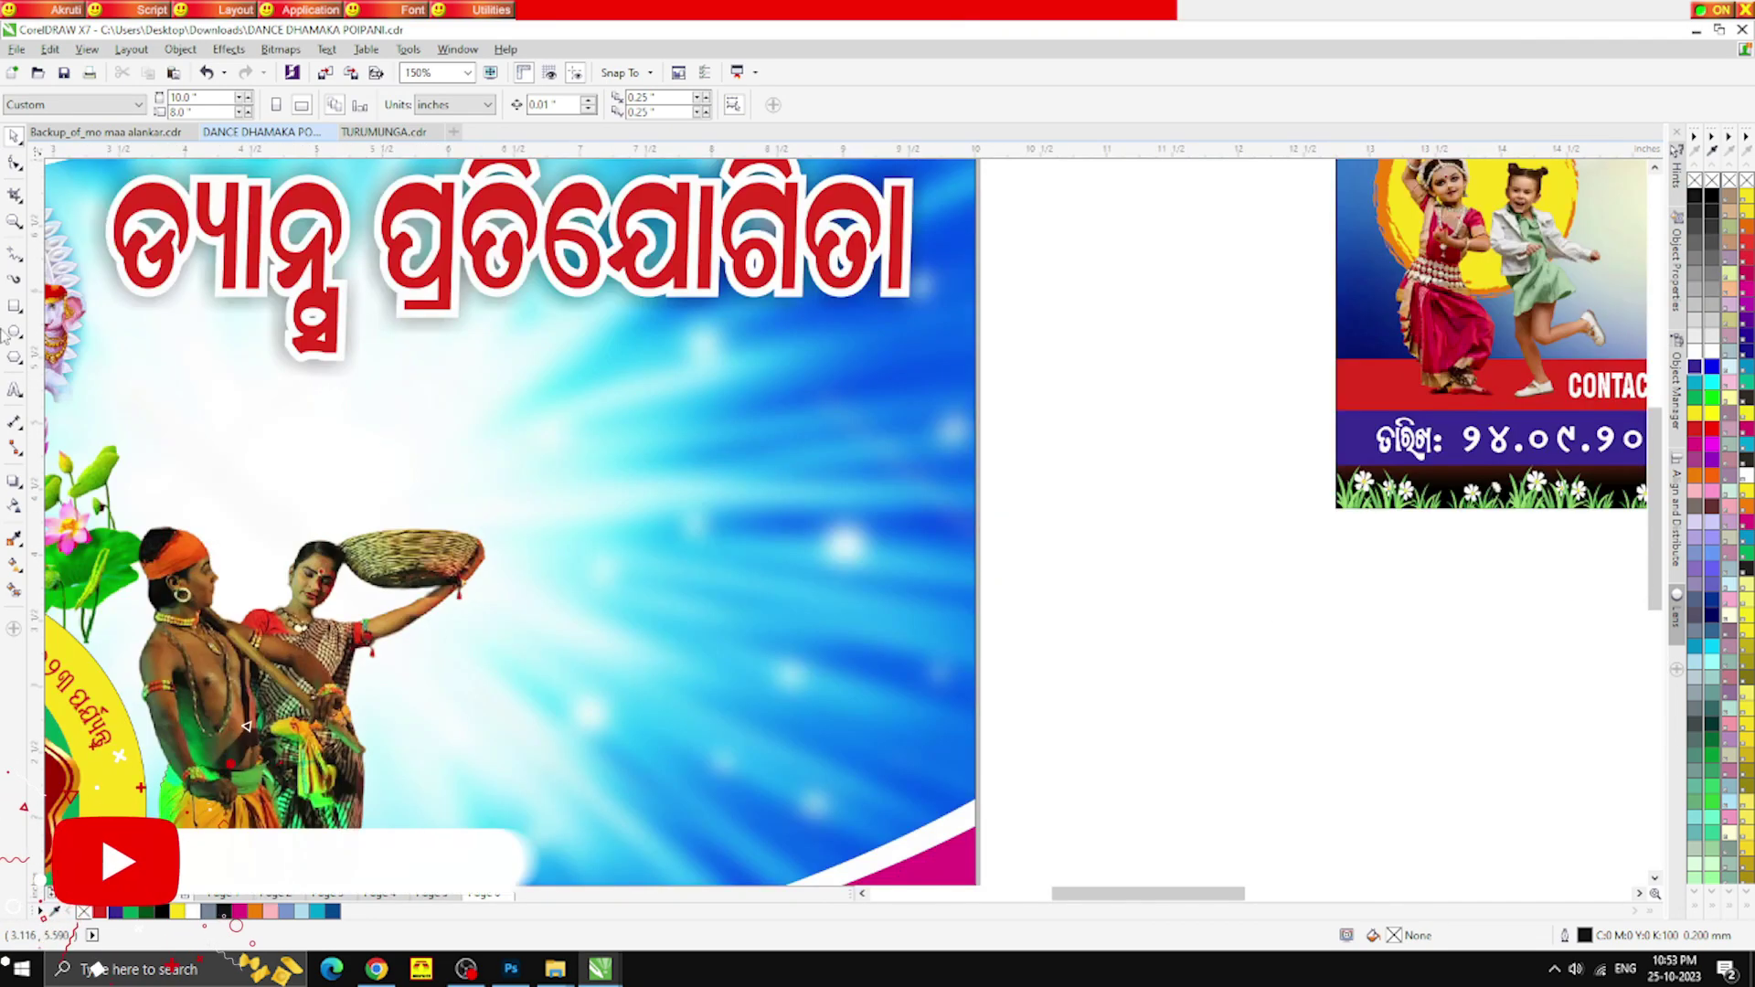
scroll(385, 443, "up", 1)
key("F6")
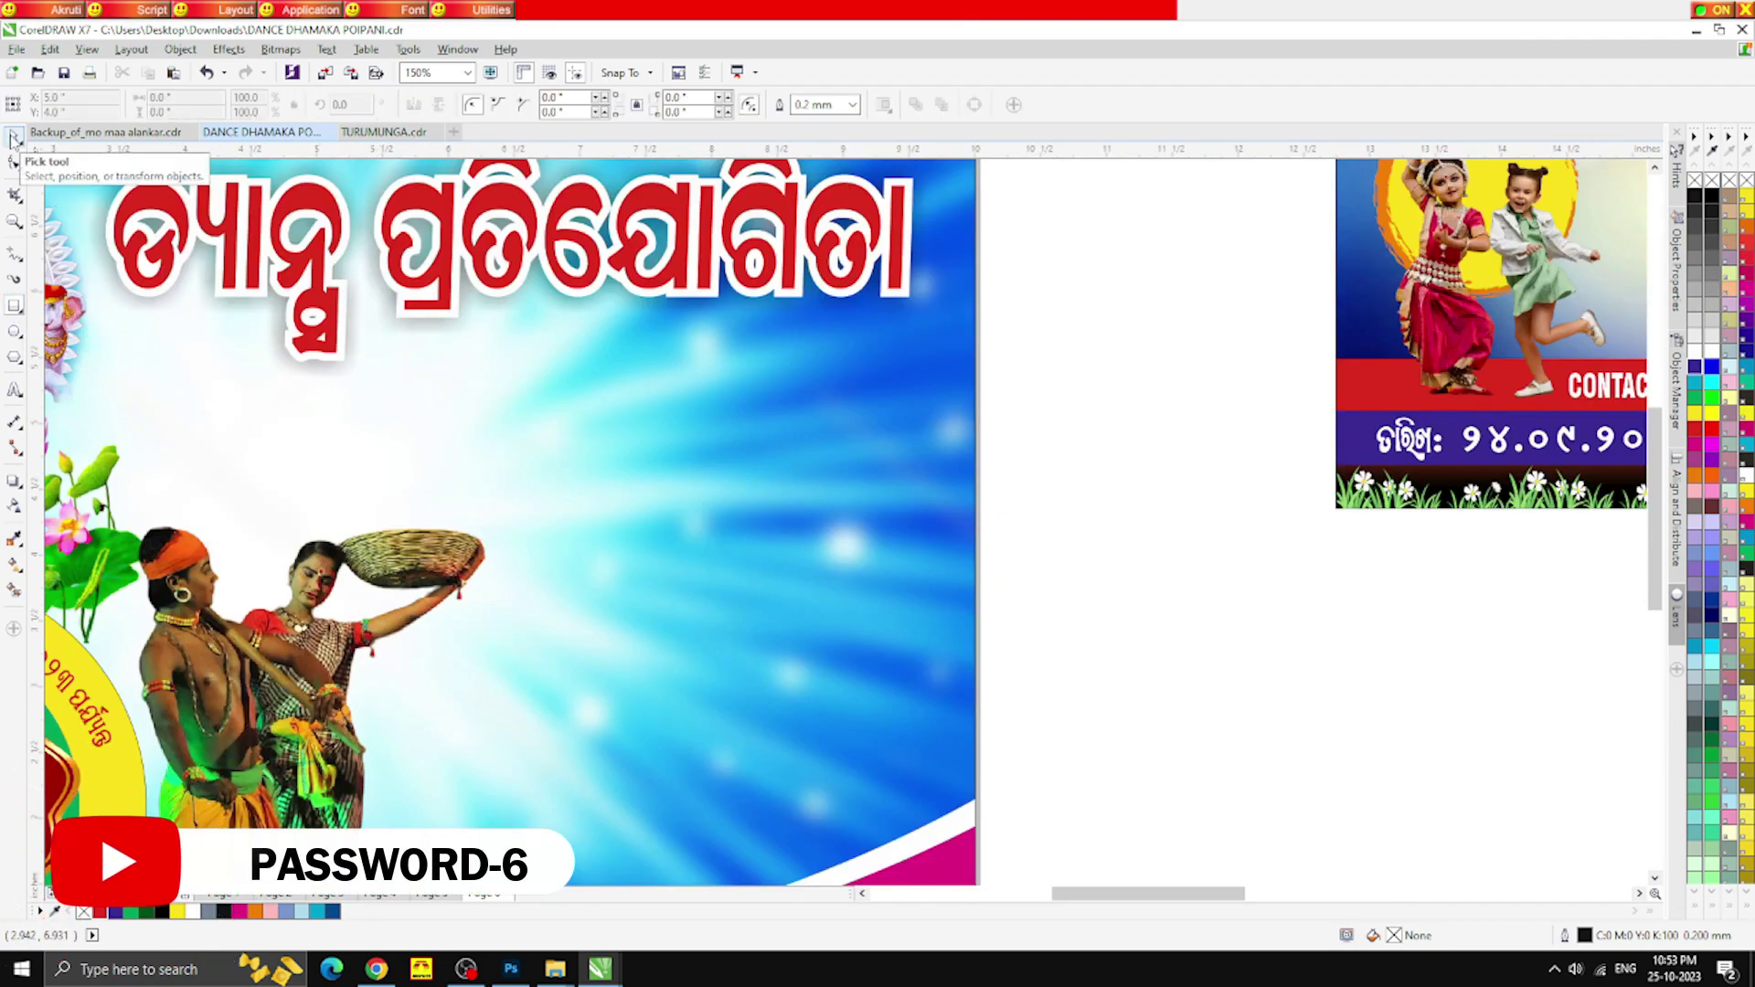
left_click_drag(381, 345, 673, 472)
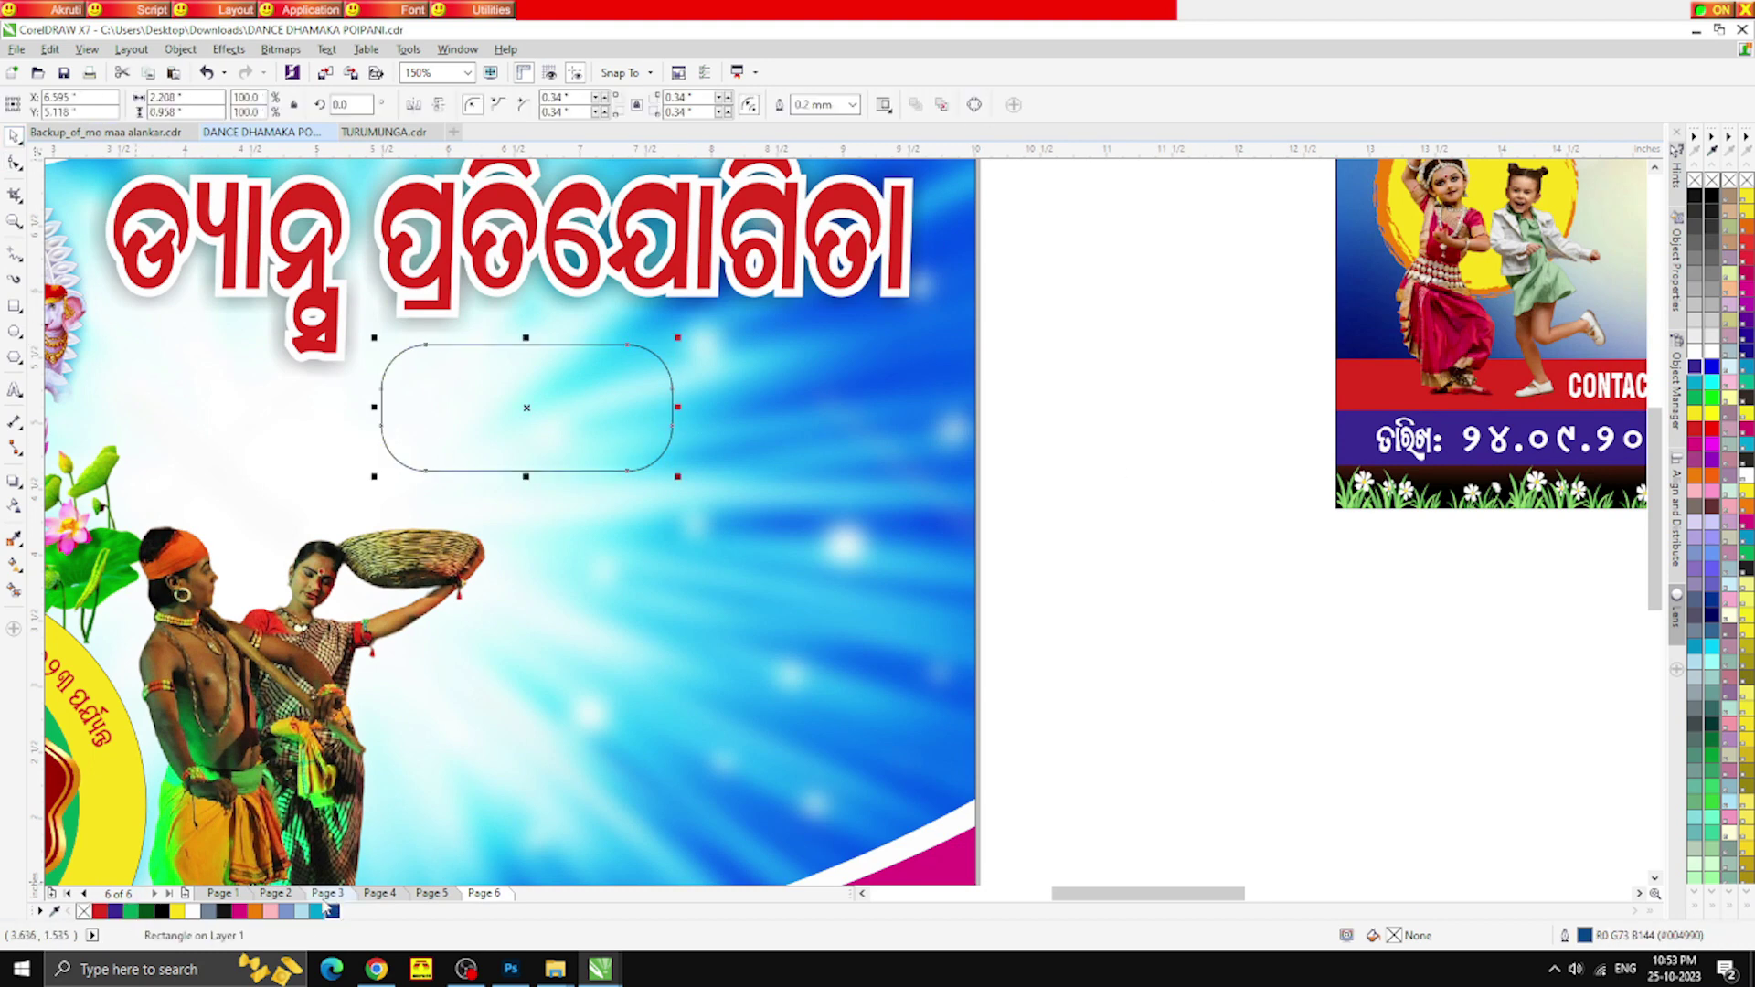
Set the rounded rectangle's dark blue outline to 1.0 mm and shift the box slightly right
key("F12")
left_click(759, 374)
left_click(722, 502)
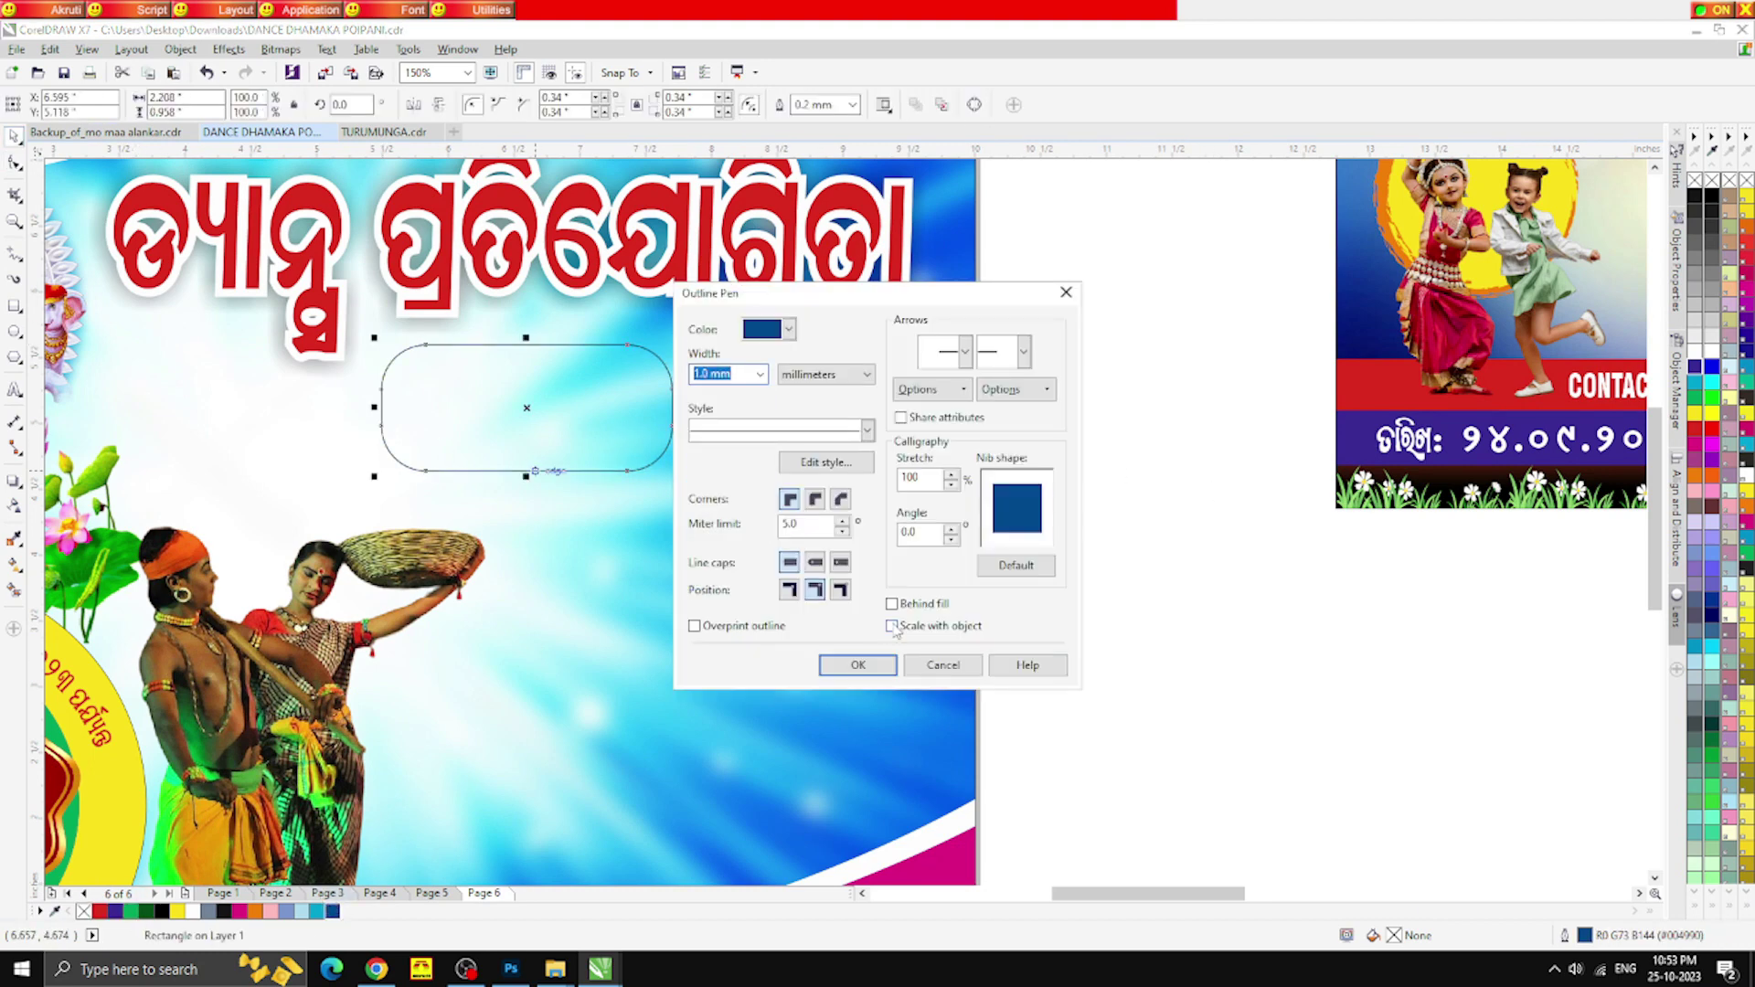
left_click(879, 670)
scroll(448, 392, "up", 2)
key("Right")
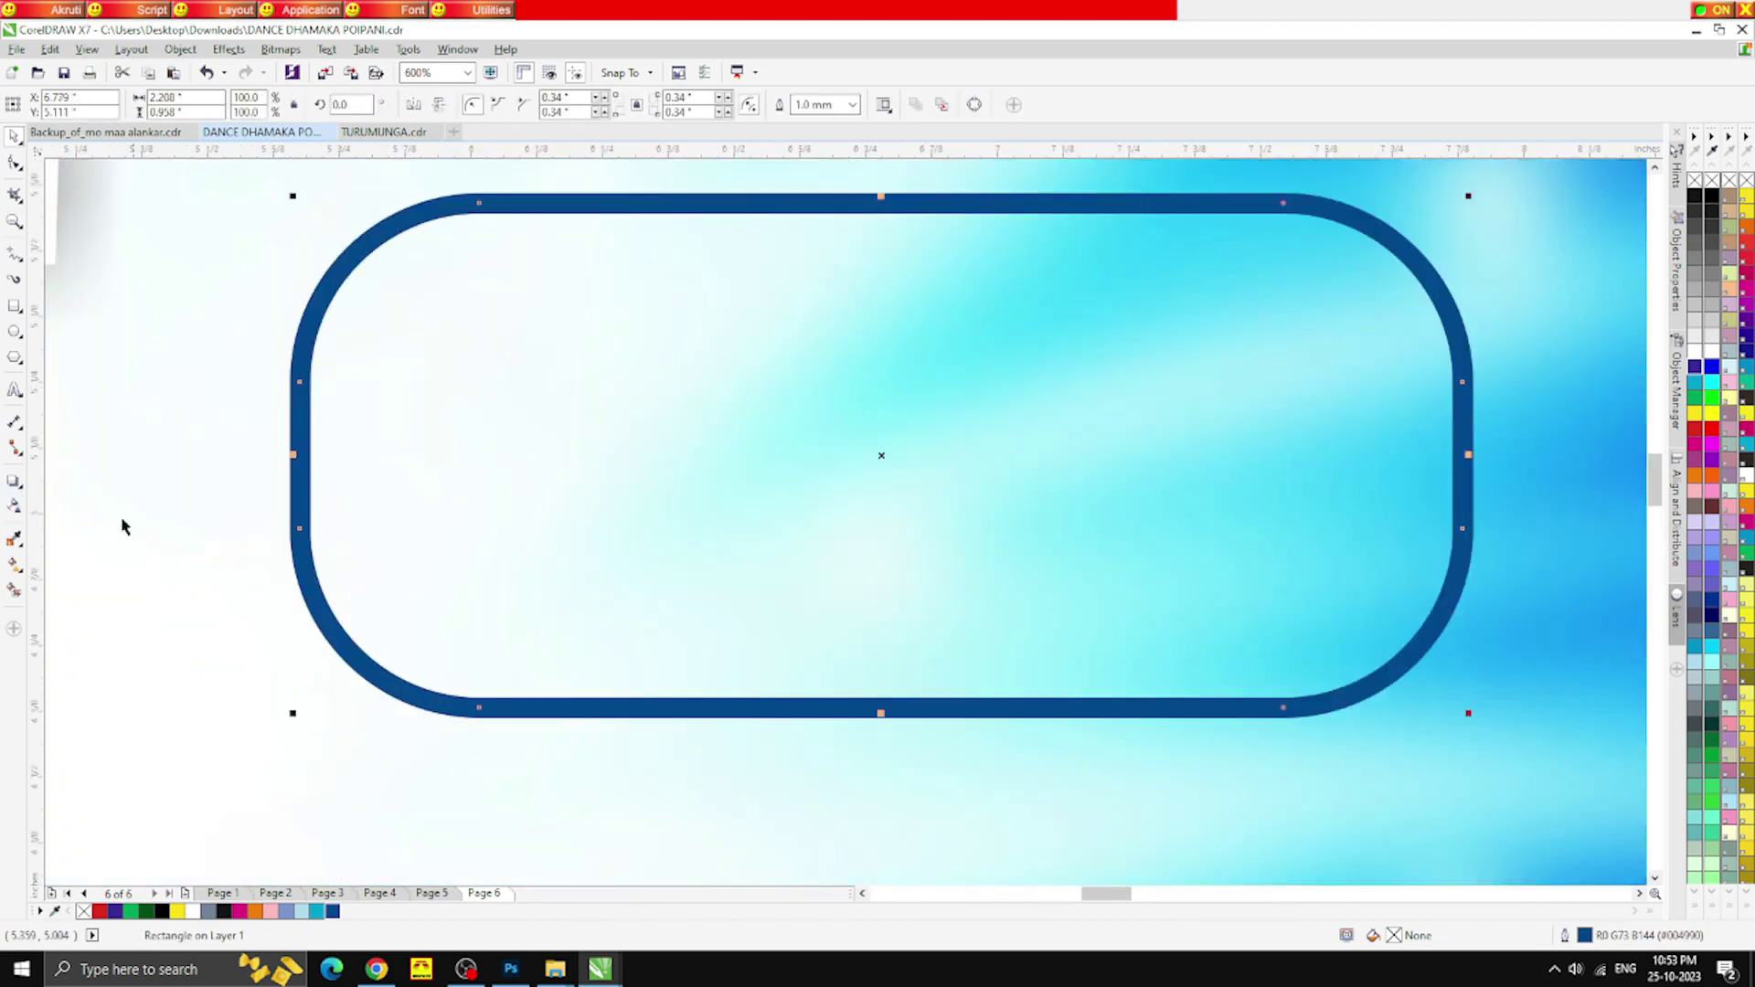
Apply a linear transparency to the rounded rectangle so that it fades out towards the right
left_click(14, 506)
left_click_drag(474, 436, 948, 436)
scroll(497, 423, "down", 5)
scroll(458, 431, "up", 4)
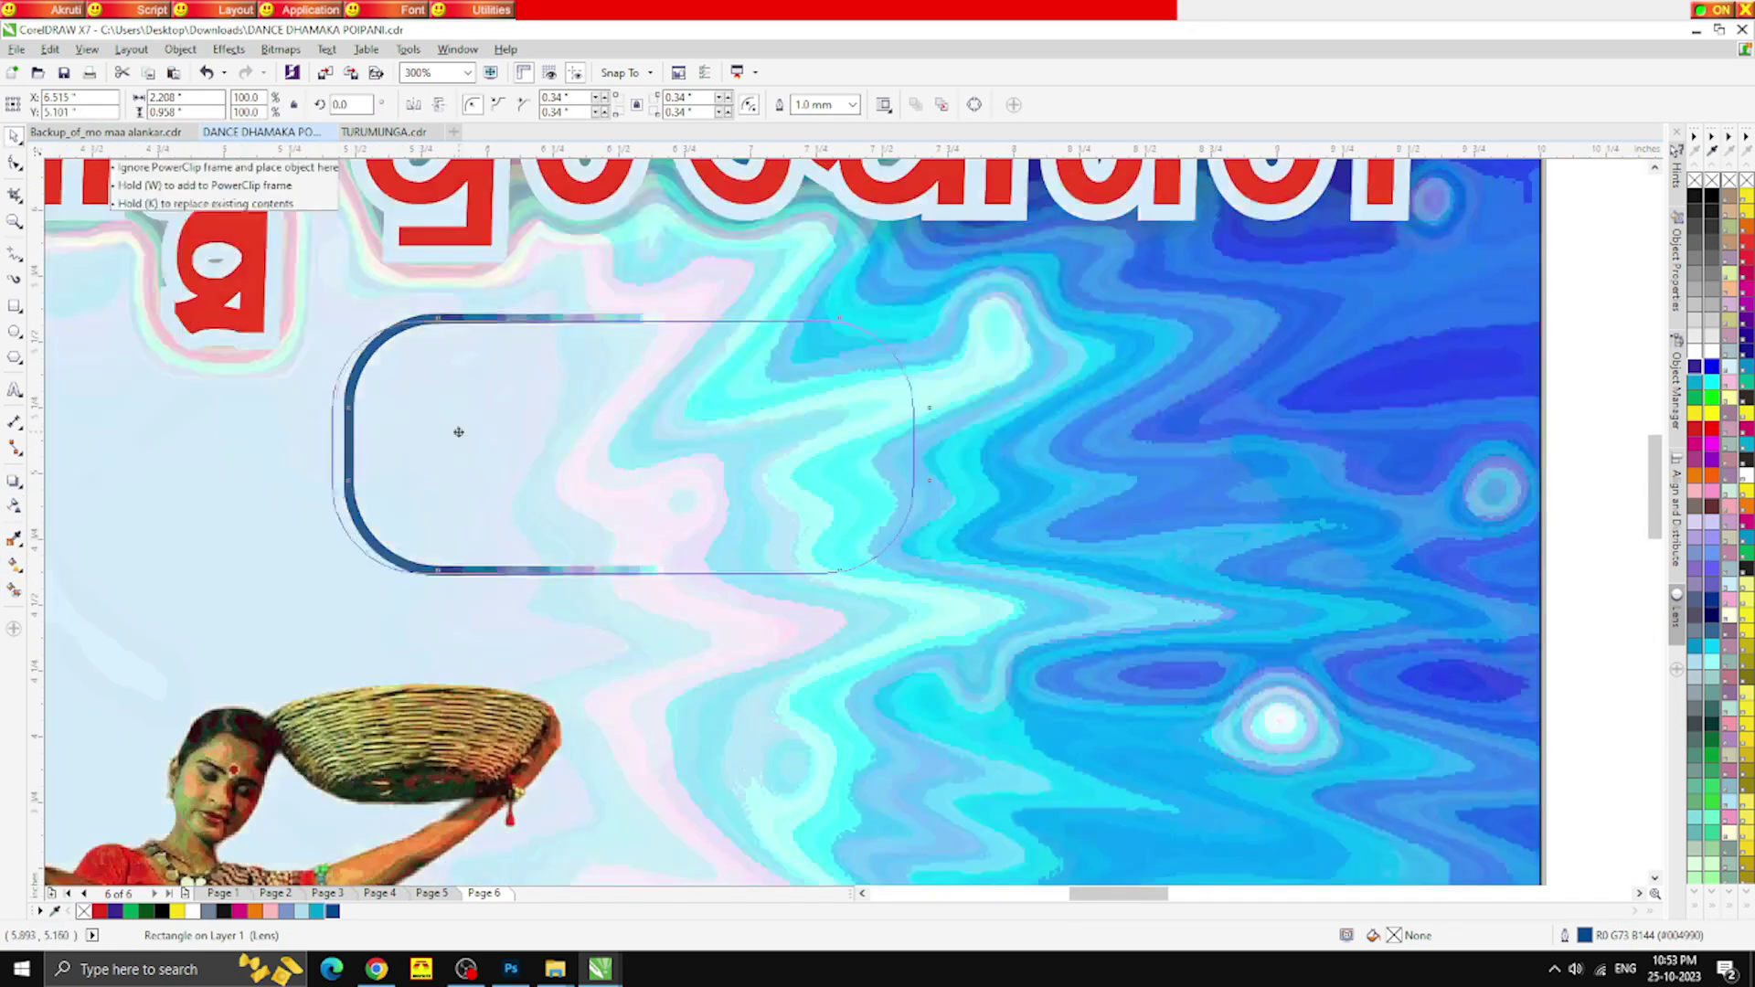
Place a mirrored copy of the faded box at its right, slide it left to form one frame and fill it white
scroll(316, 426, "down", 1)
left_click_drag(320, 436, 614, 425)
right_click(614, 425)
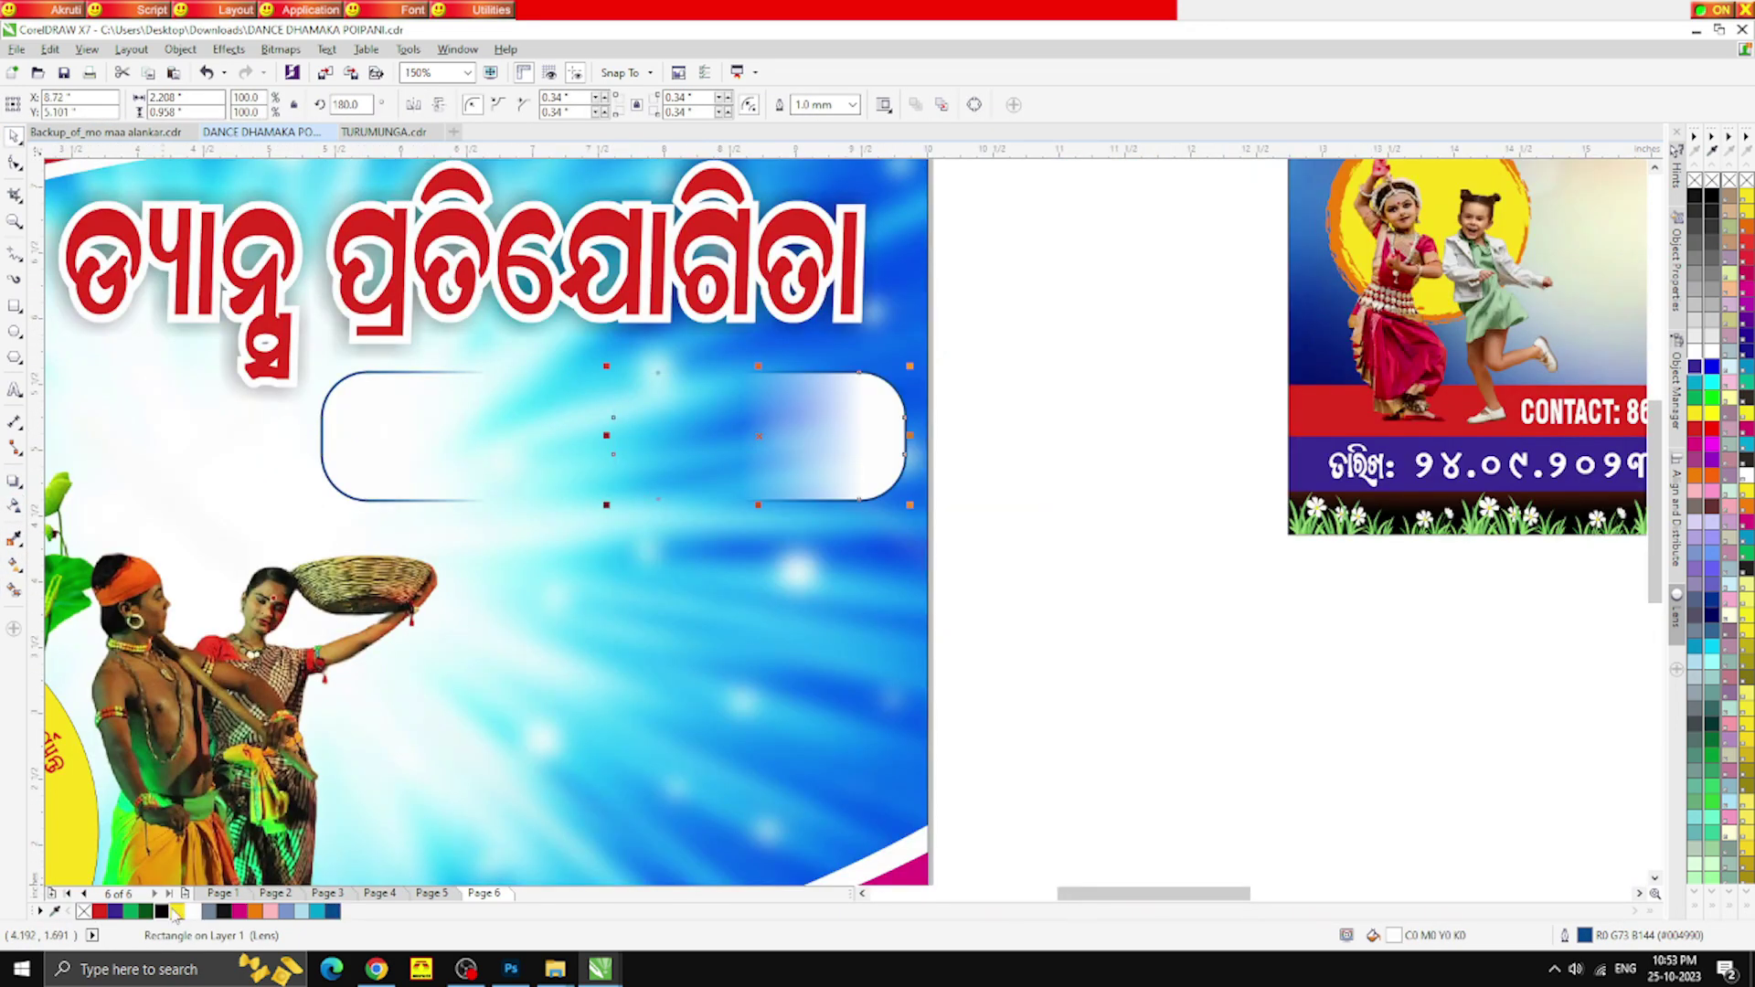
left_click(176, 911)
key("Escape")
left_click_drag(856, 457, 779, 457)
left_click(193, 911)
key("Escape")
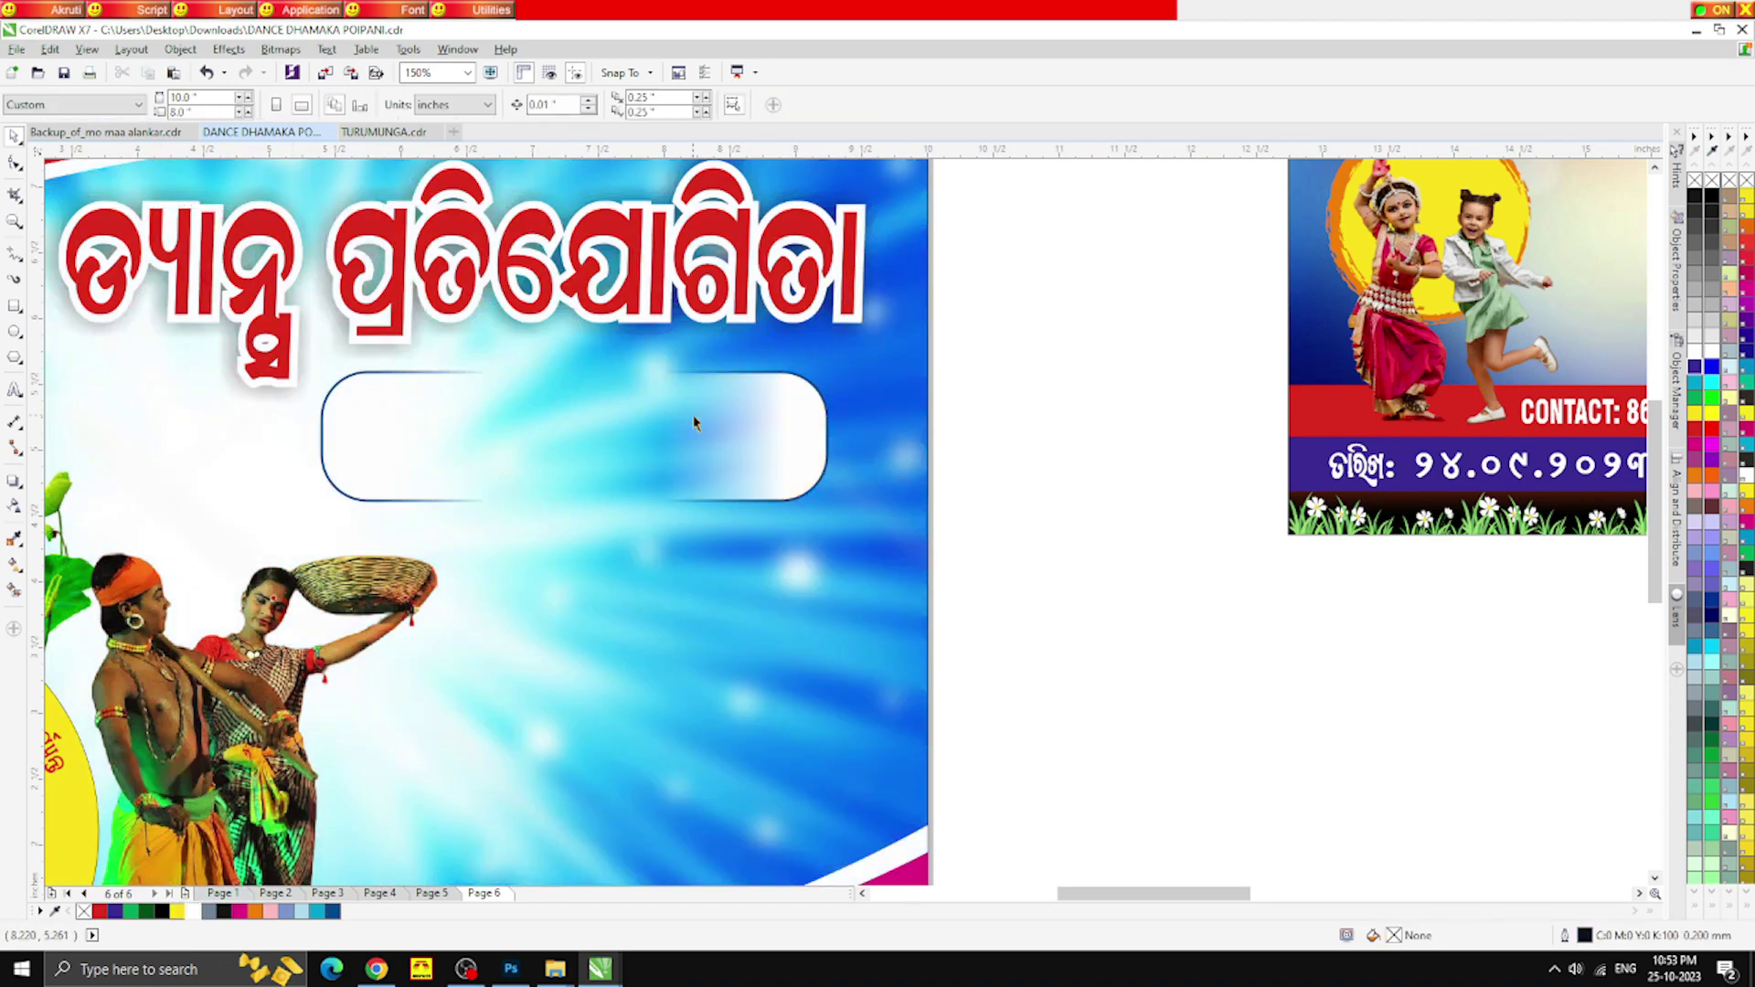
Move the reference poster's rules text into the rounded box, set its font to AkrutiOriKonark-99 and enlarge it to about 3.5 in wide
scroll(704, 436, "down", 1)
left_click_drag(1148, 279, 577, 443)
scroll(579, 448, "up", 2)
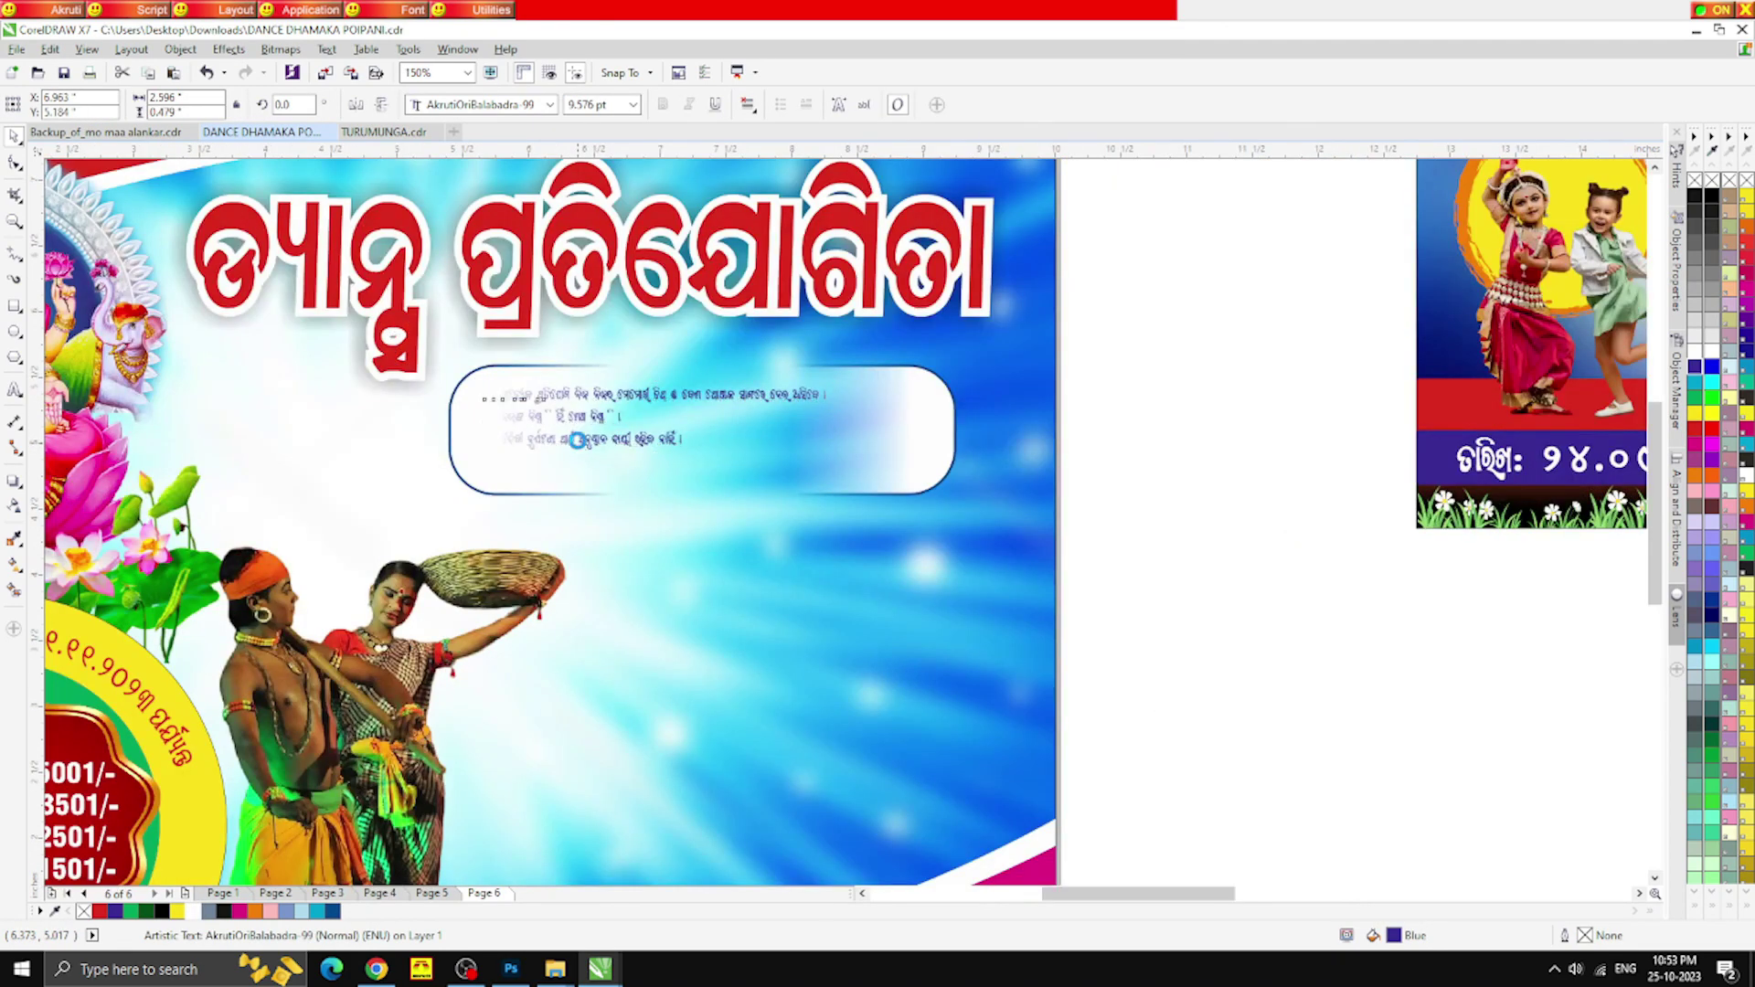
left_click(550, 104)
mouse_move(493, 335)
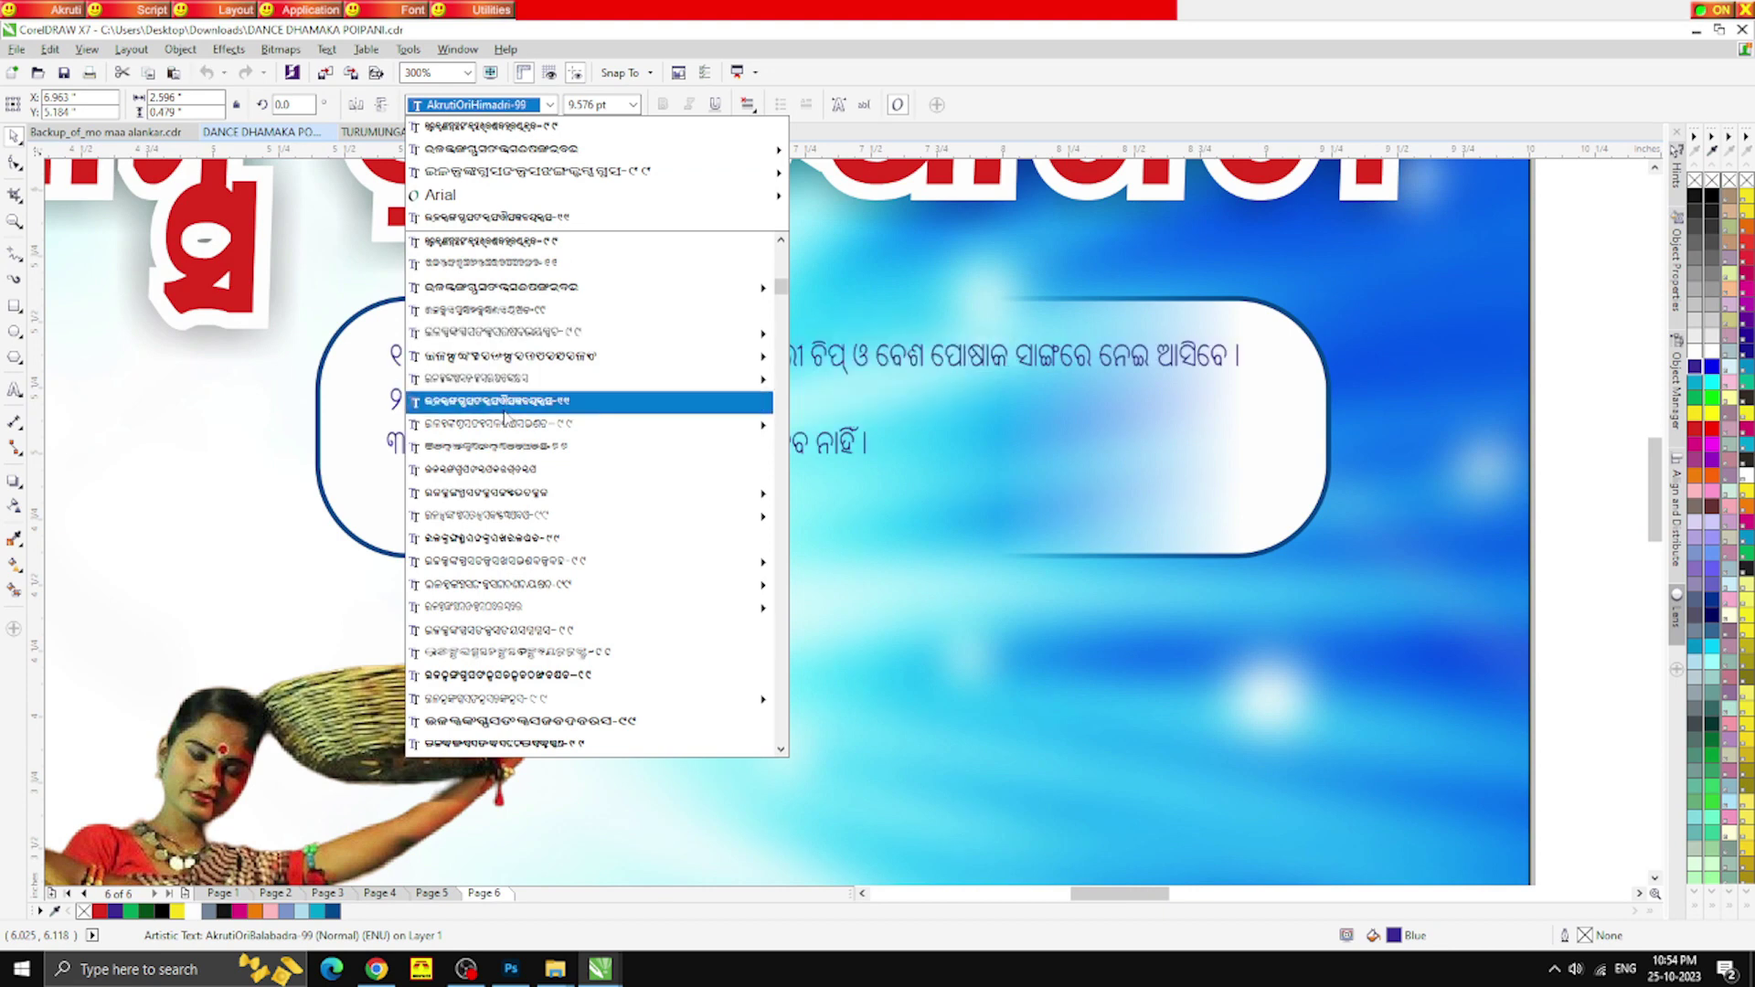
left_click(494, 491)
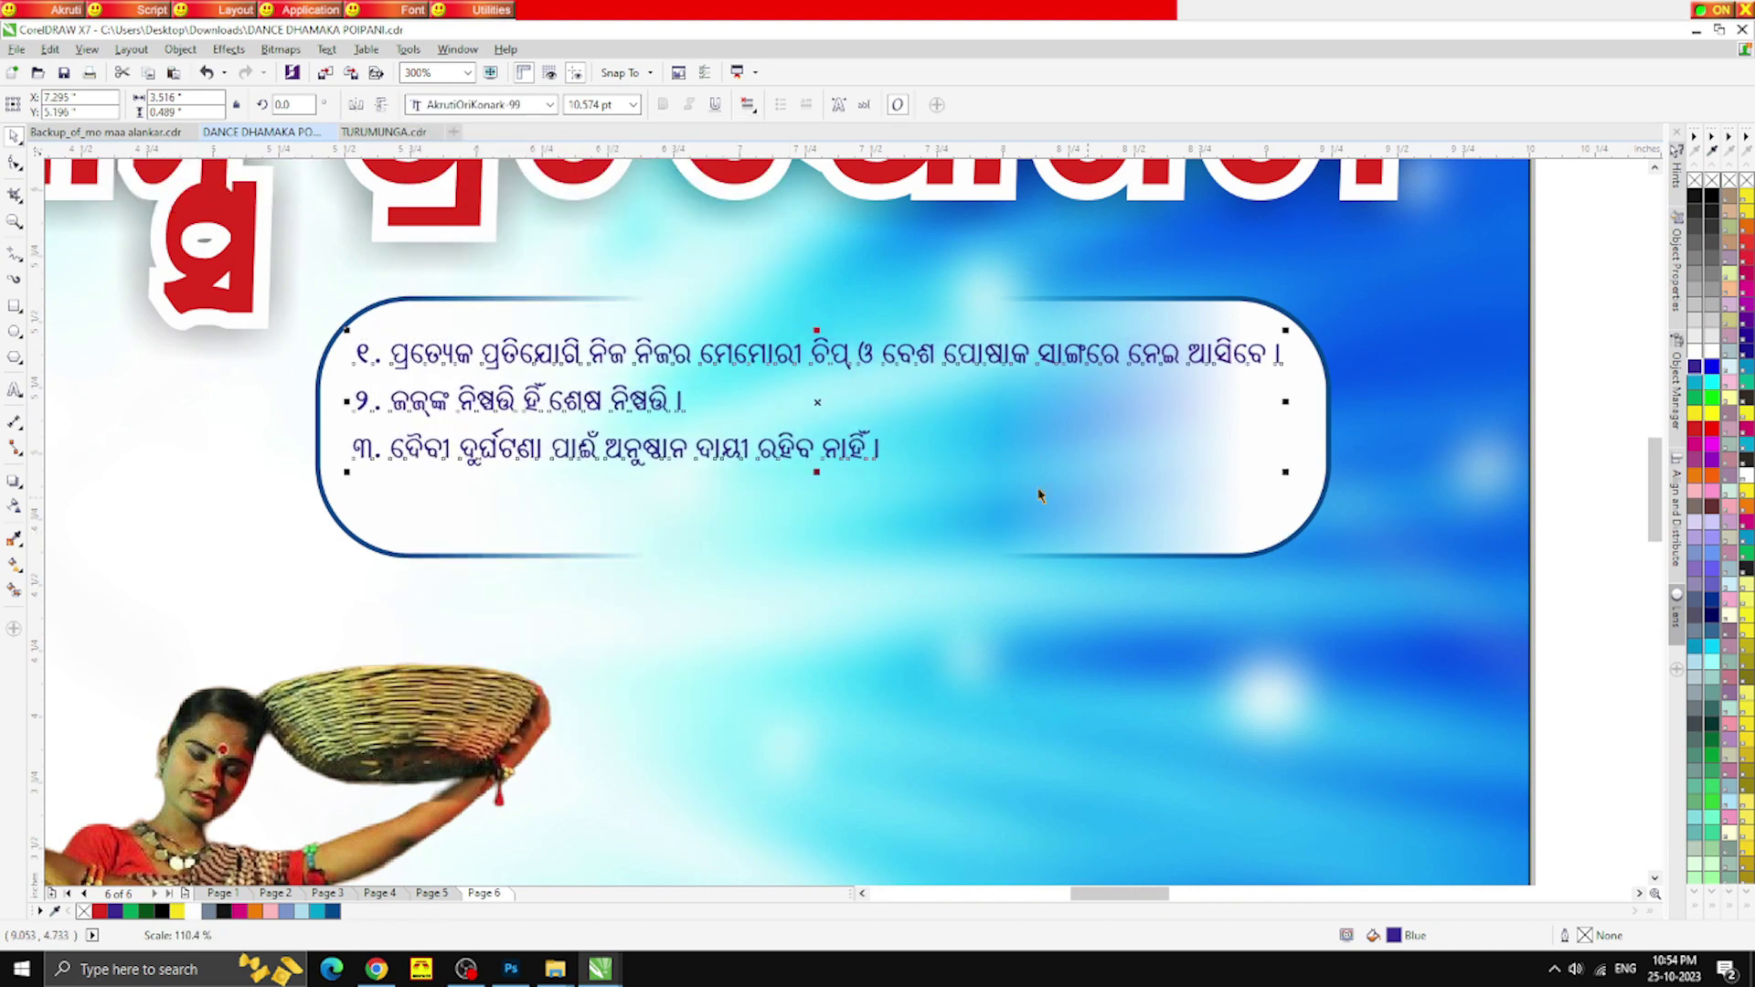
Reduce both box halves to about 0.74 in high and move the box with its rules text up beneath the title
left_click(1030, 559)
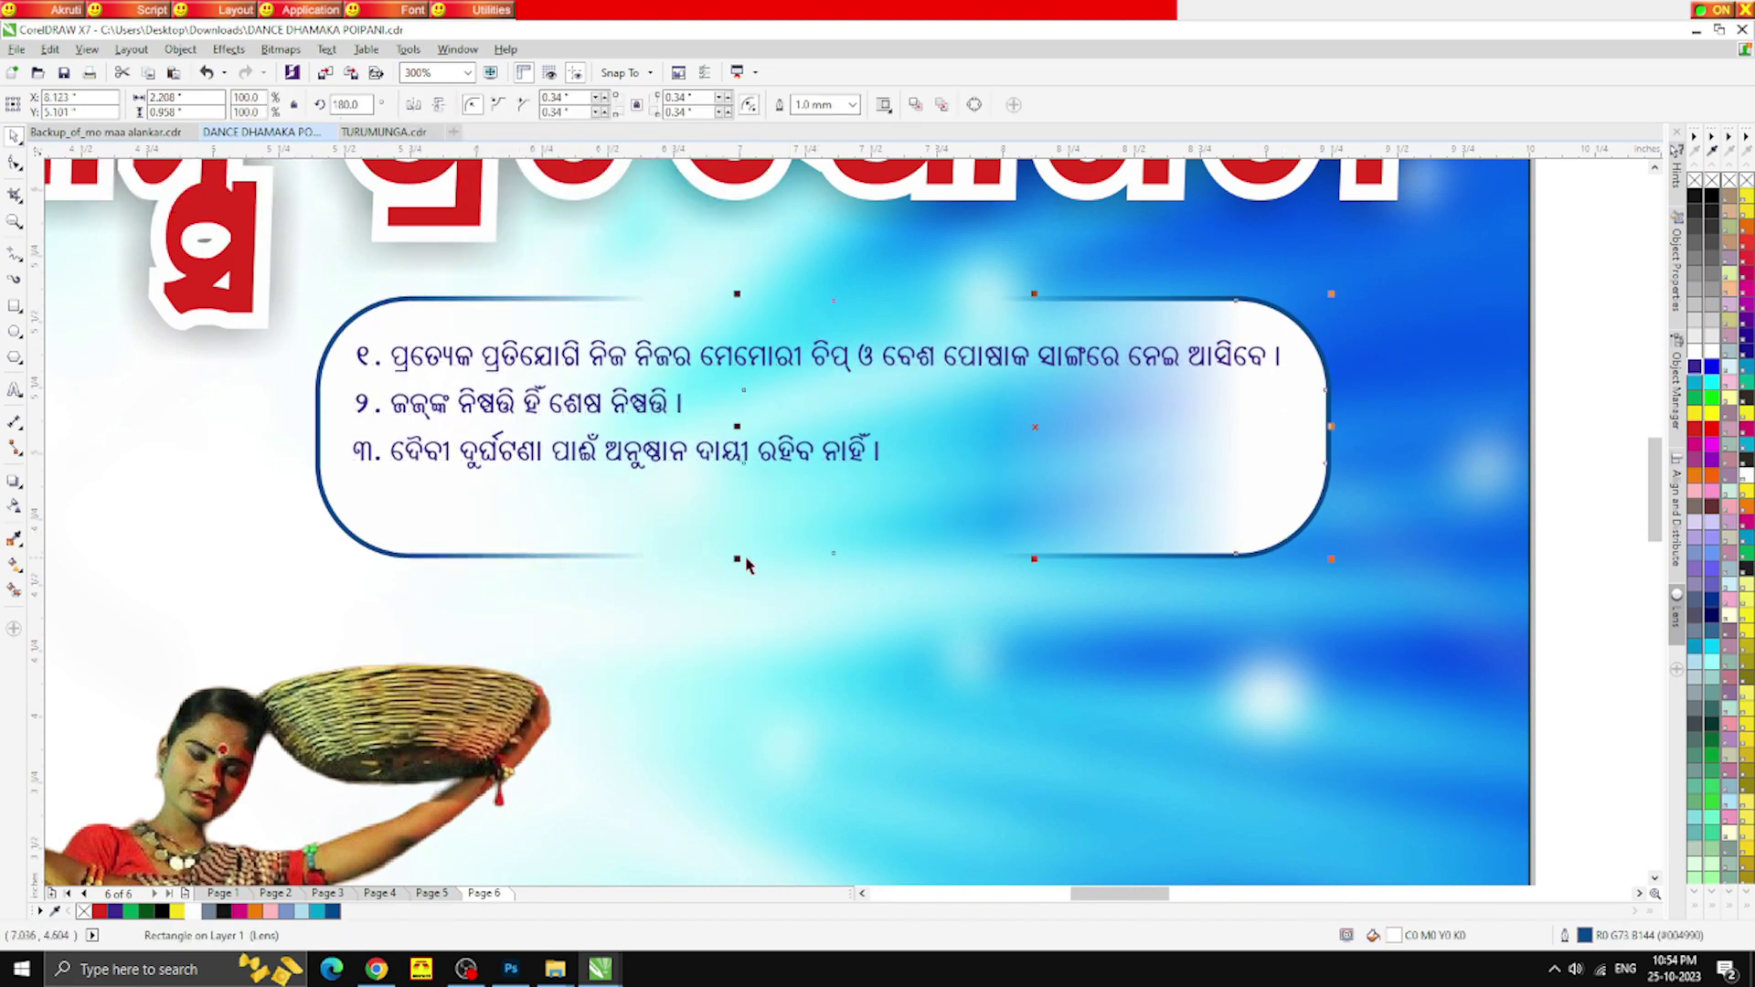
left_click(676, 558, "shift")
left_click_drag(822, 526, 823, 500)
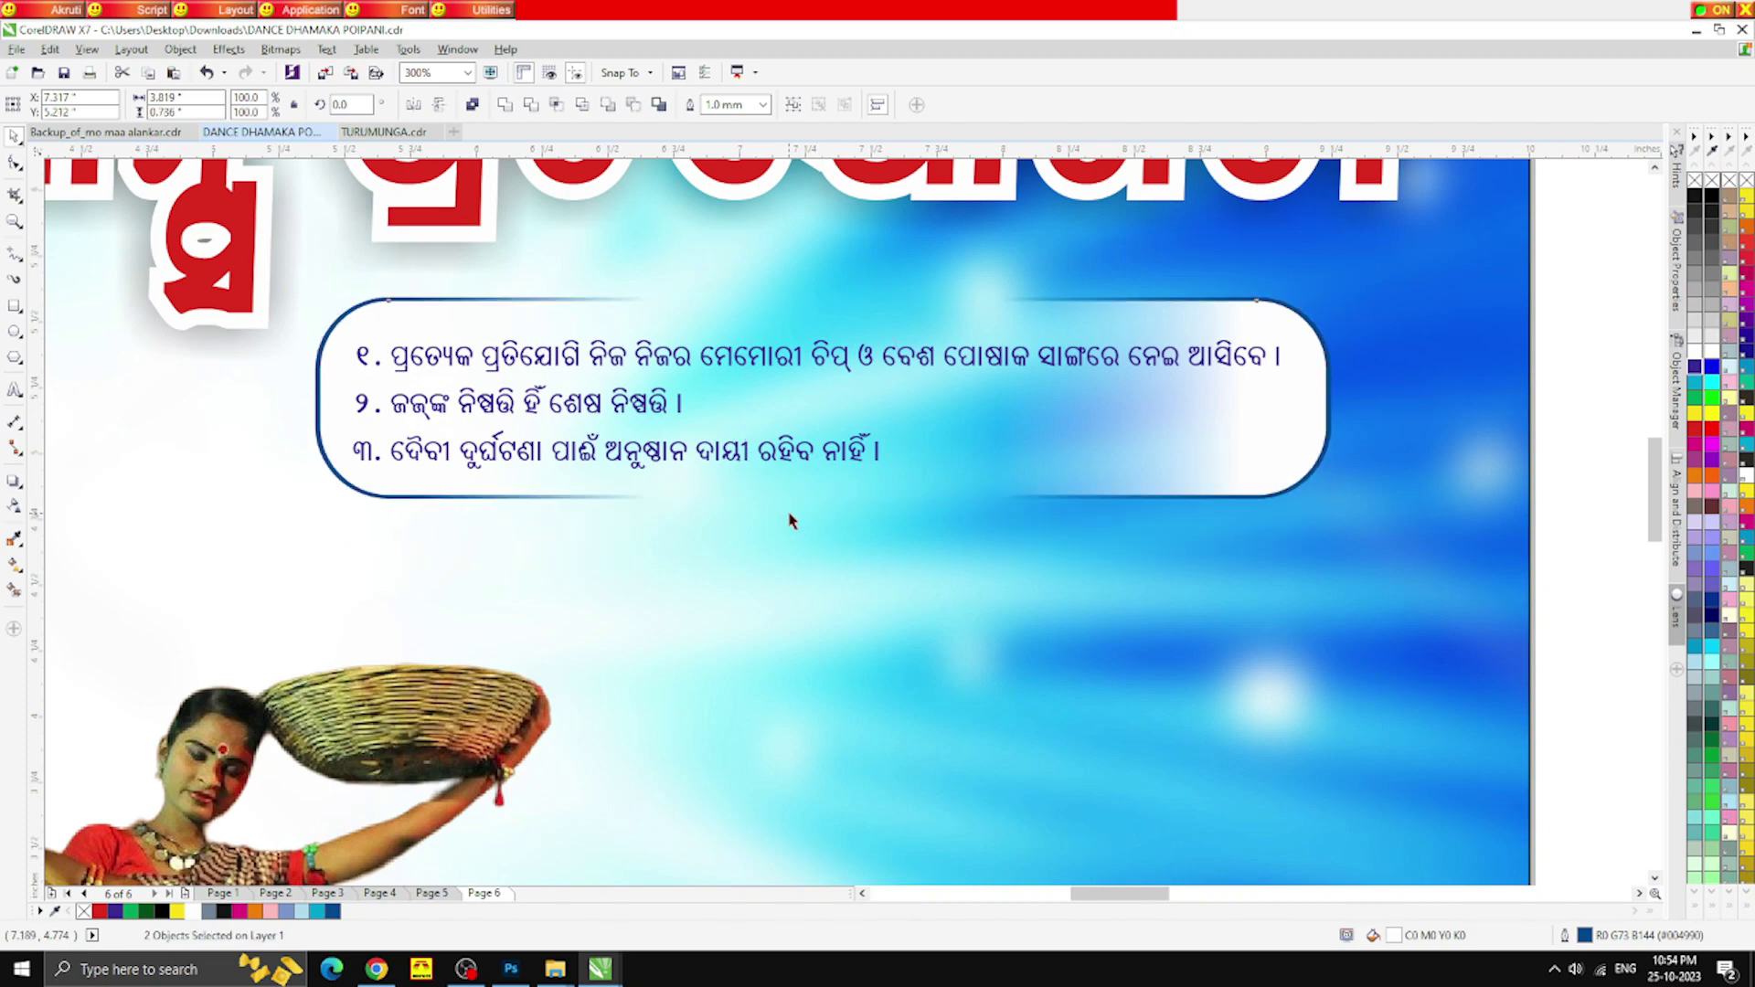
key("F3")
left_click_drag(1160, 533, 443, 317)
left_click_drag(630, 423, 637, 406)
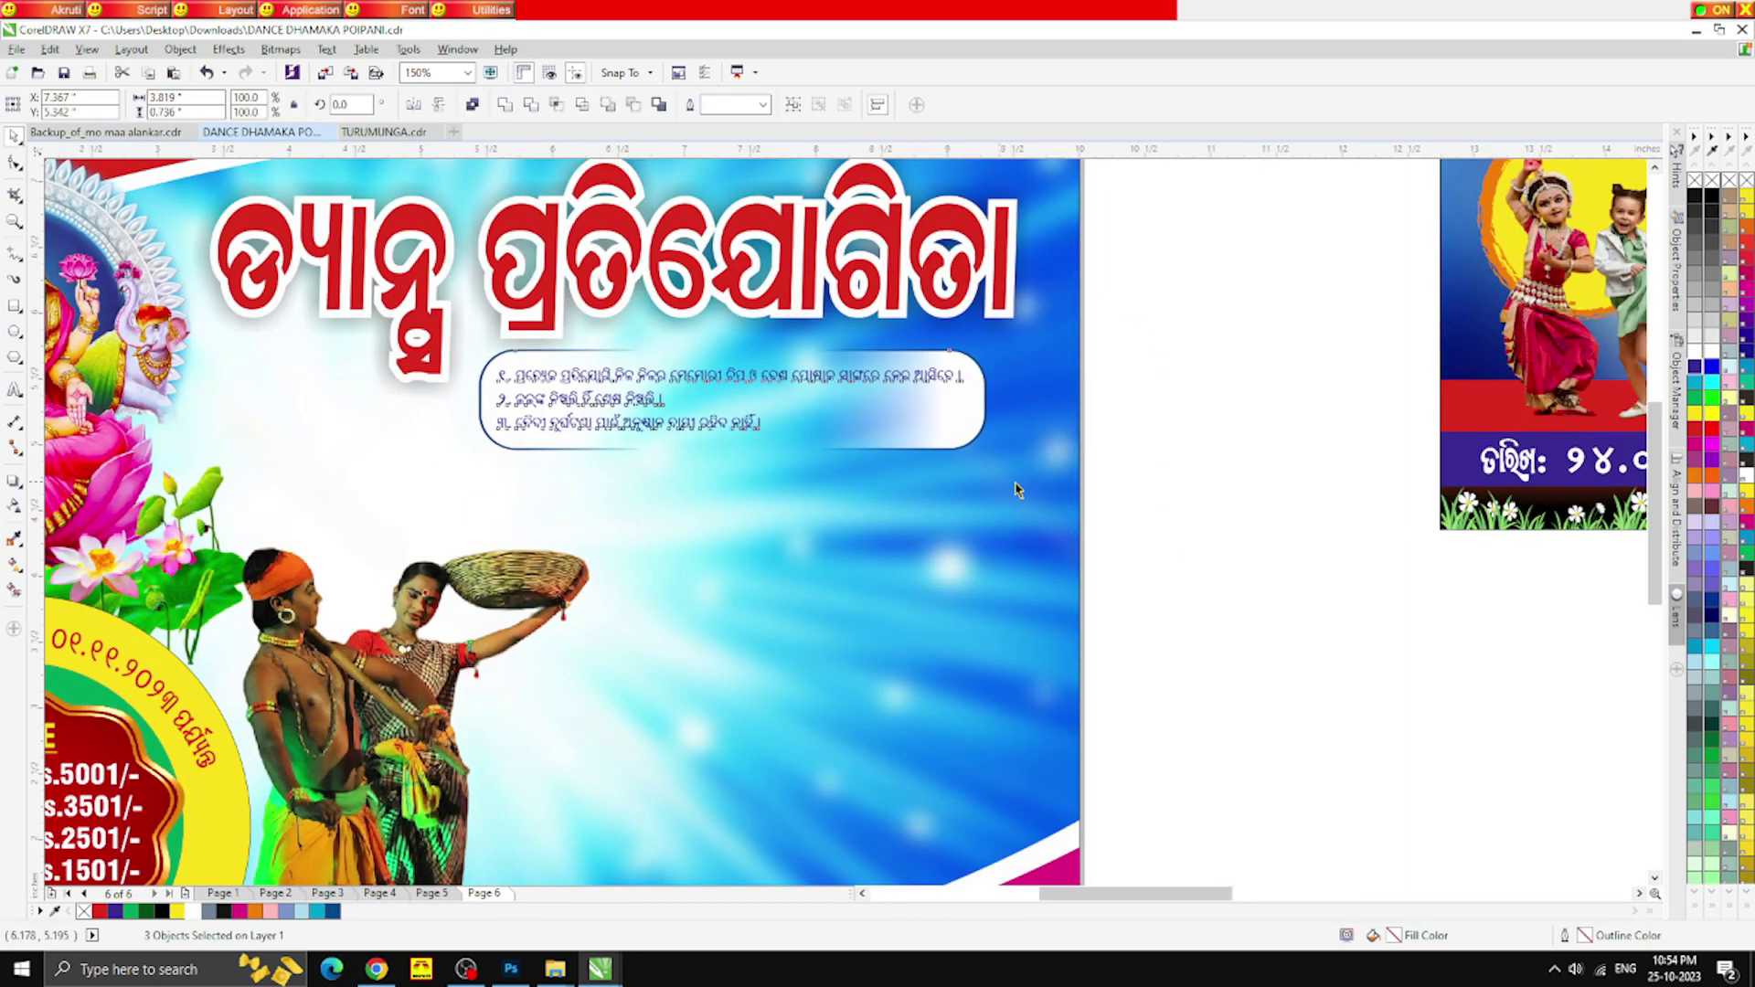
key("Escape")
Delete the entire purple FREE ENTRY reference poster from the workspace
scroll(610, 369, "down", 2)
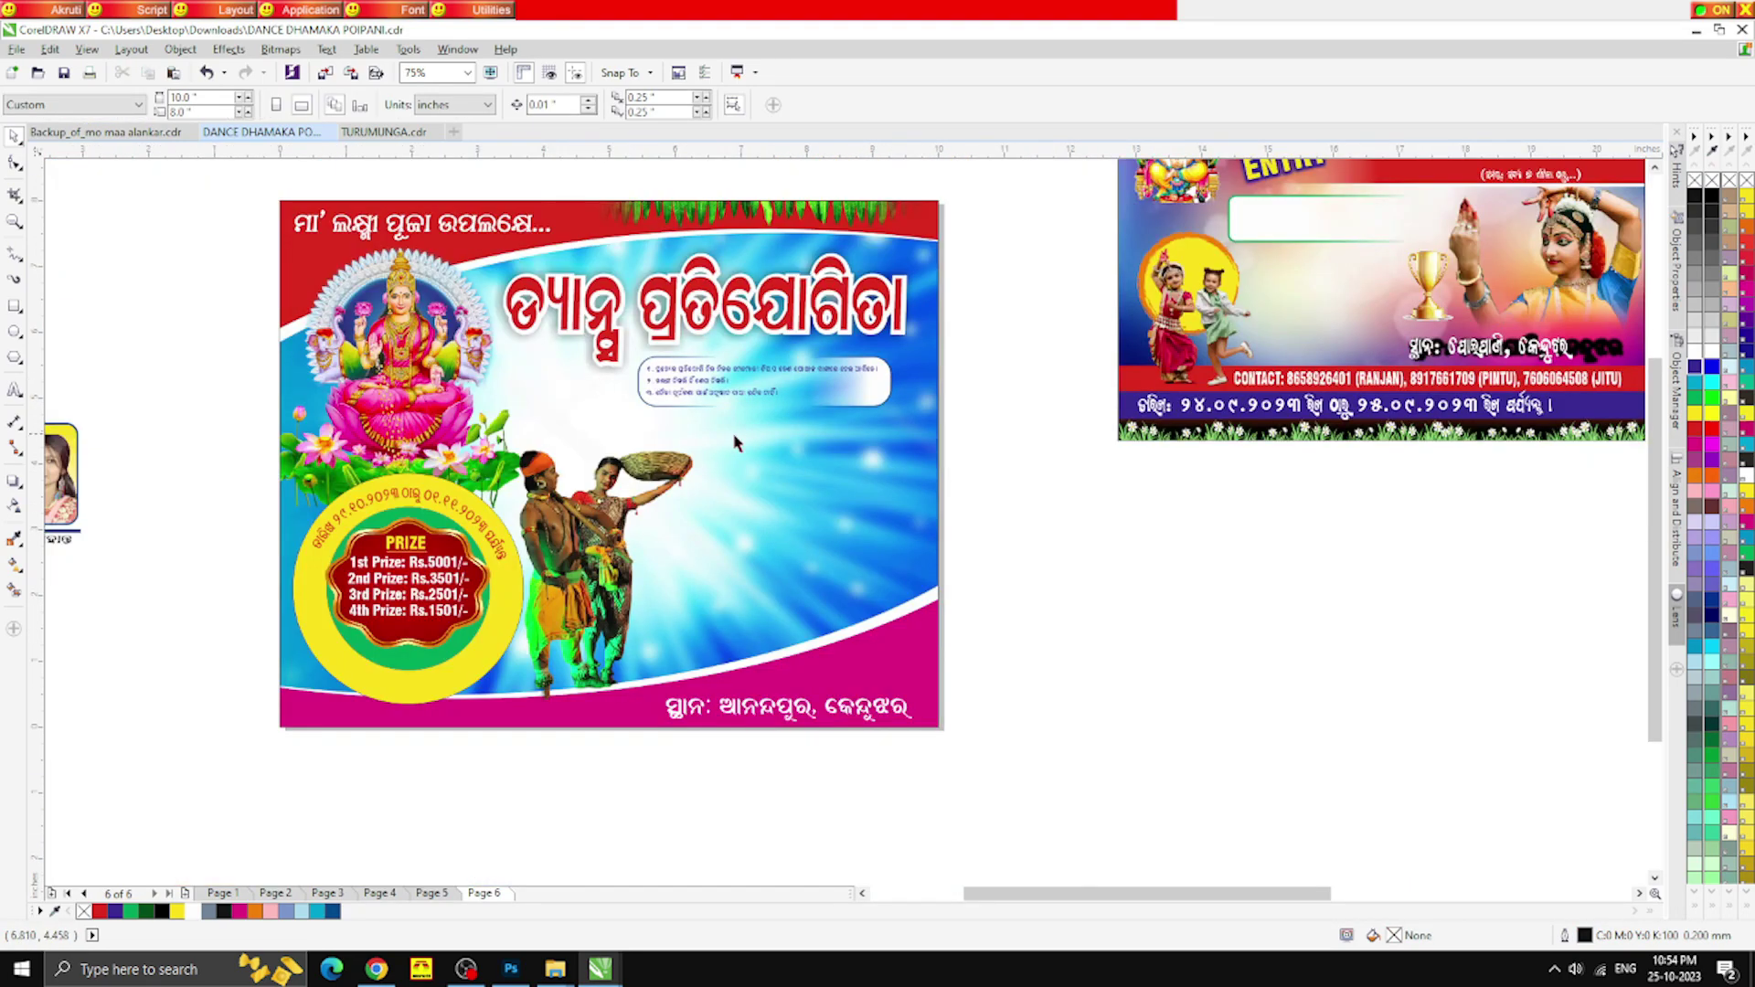
scroll(737, 442, "down", 2)
scroll(922, 337, "up", 2)
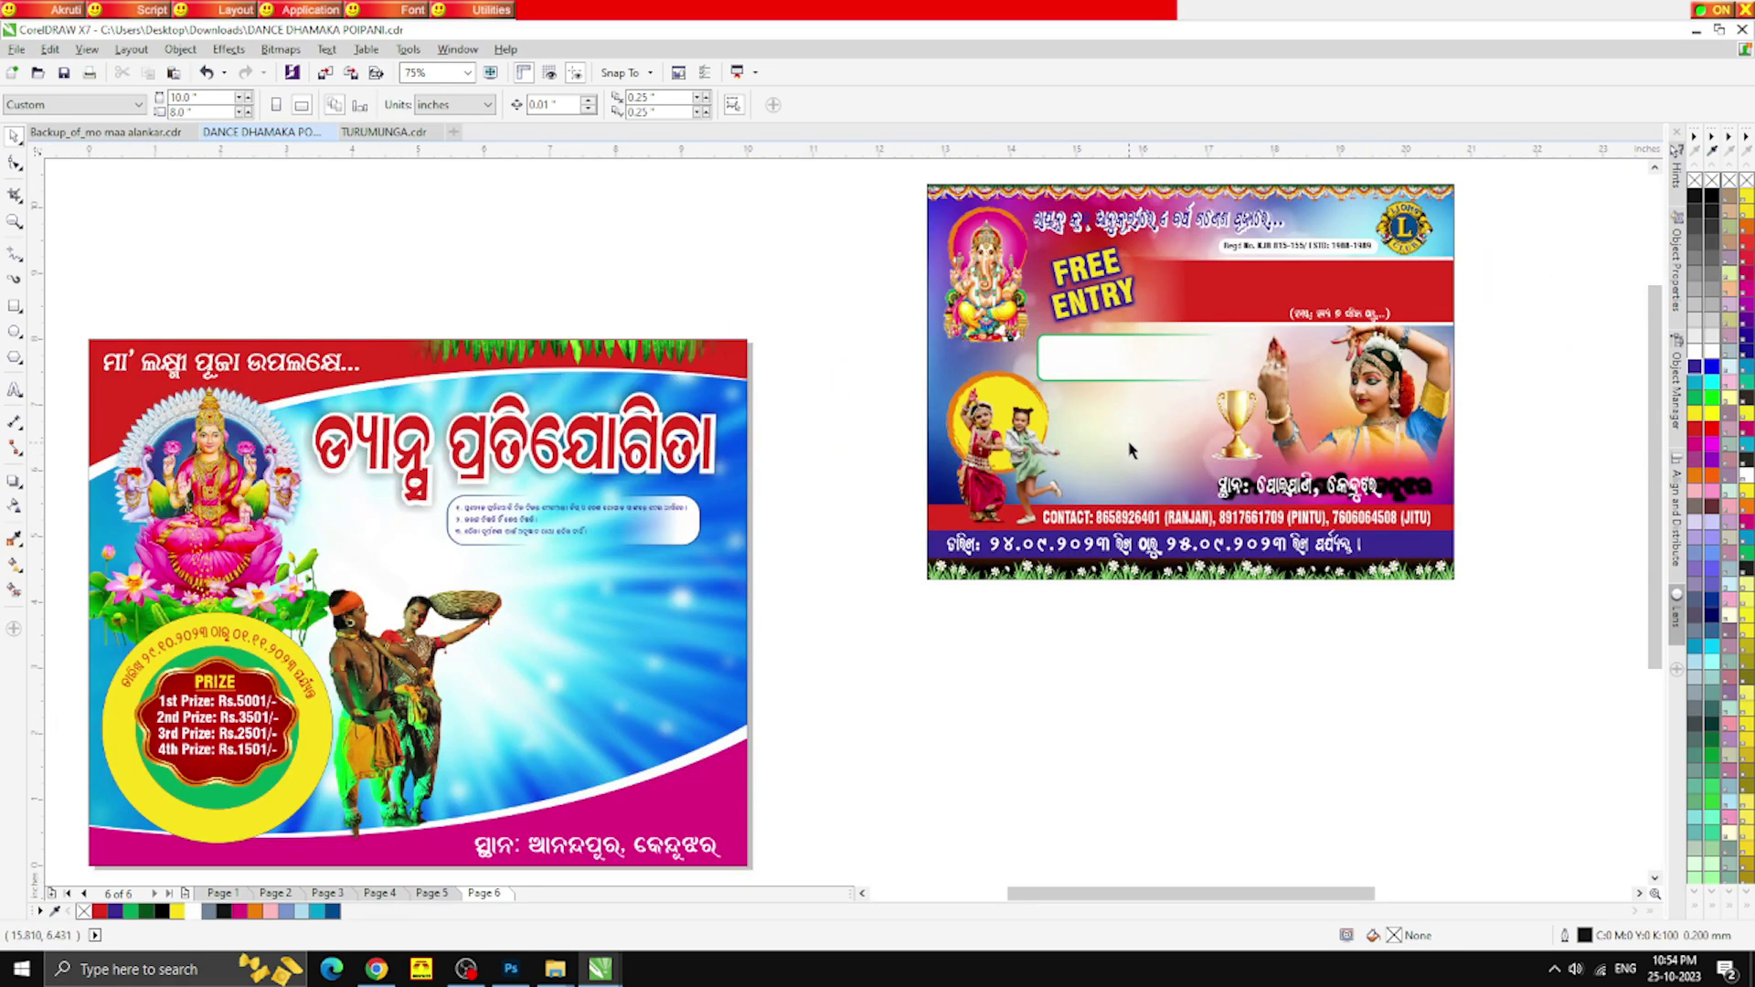
left_click_drag(885, 188, 882, 192)
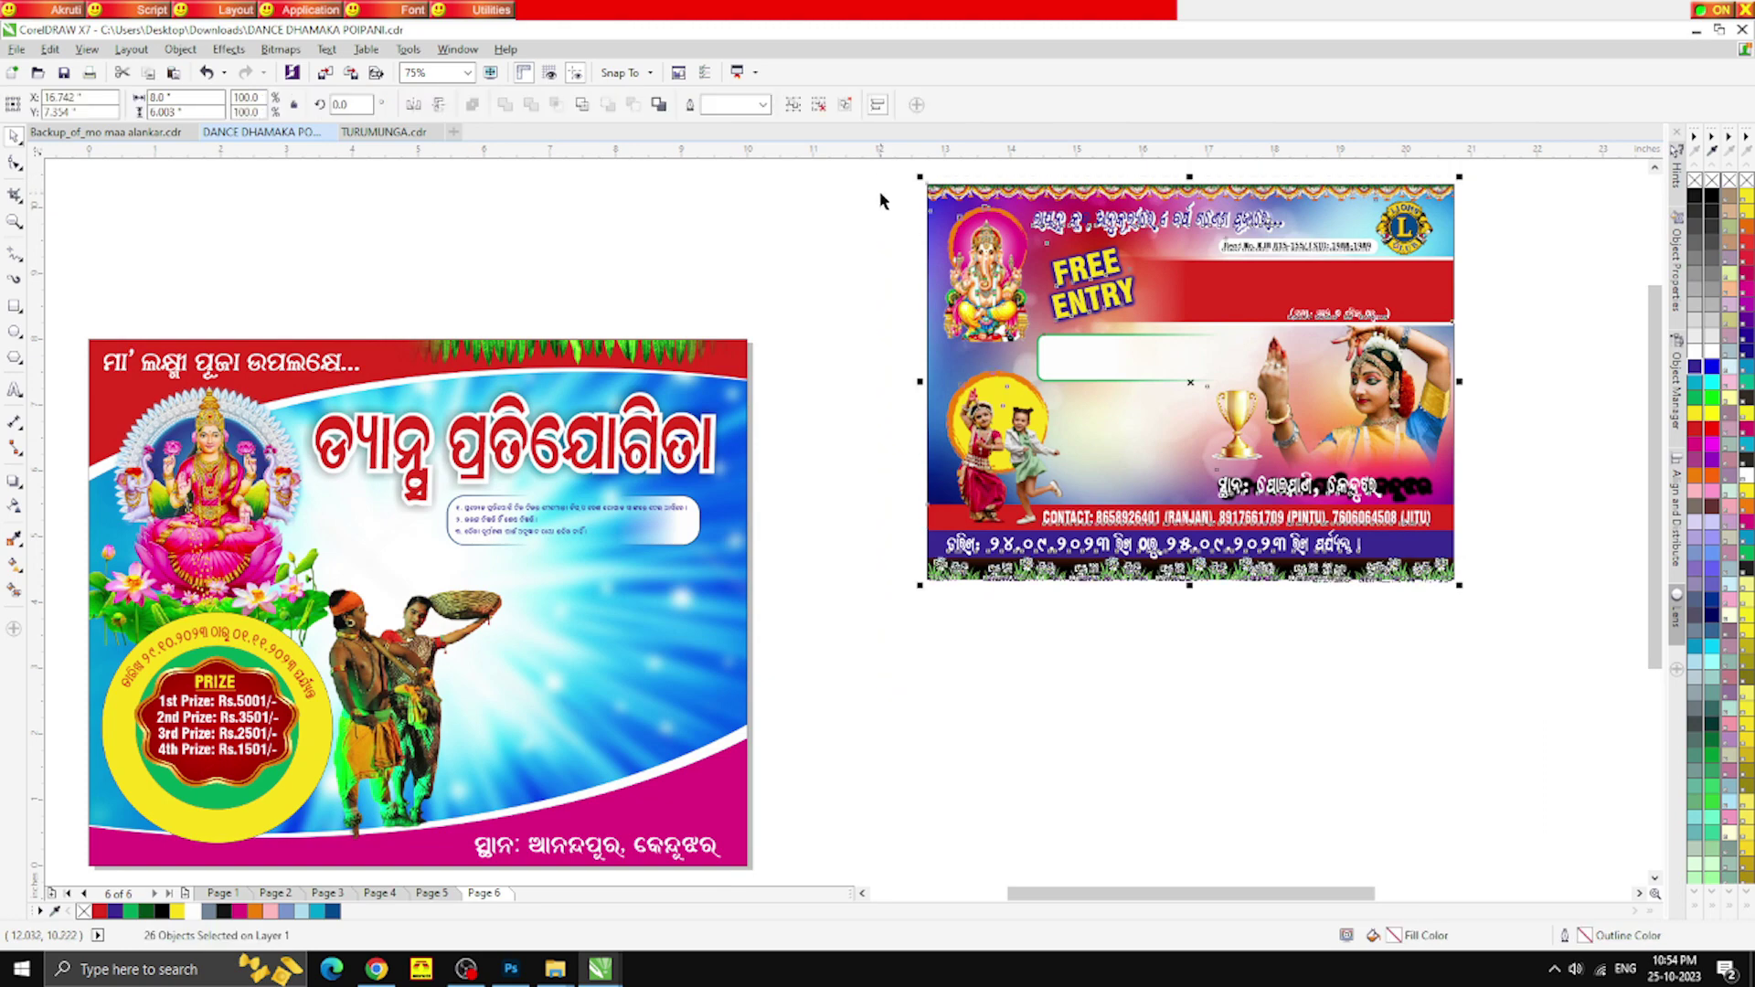
scroll(879, 185, "down", 2)
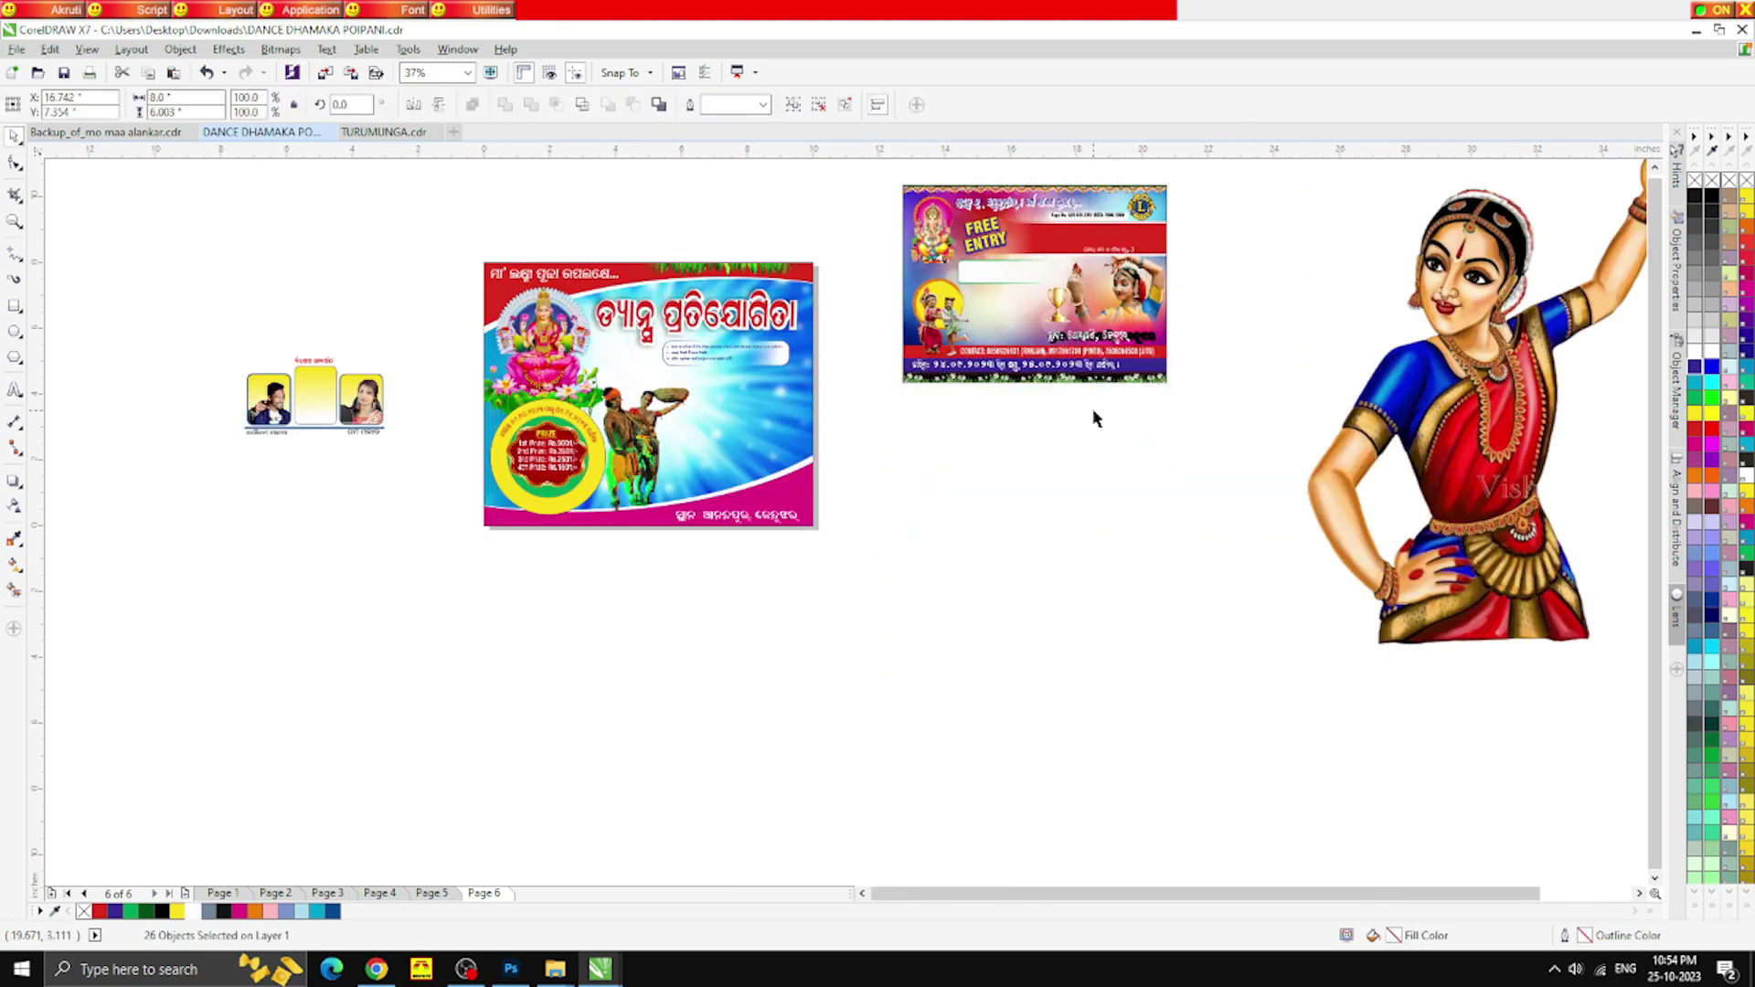
key("Delete")
Scale the classical dancer illustration down to about 5.05 in wide and place it at the poster's right edge
left_click_drag(1428, 449, 1014, 481)
scroll(1015, 481, "down", 1)
left_click_drag(898, 302, 1066, 503)
left_click_drag(1097, 548, 899, 457)
scroll(900, 457, "up", 2)
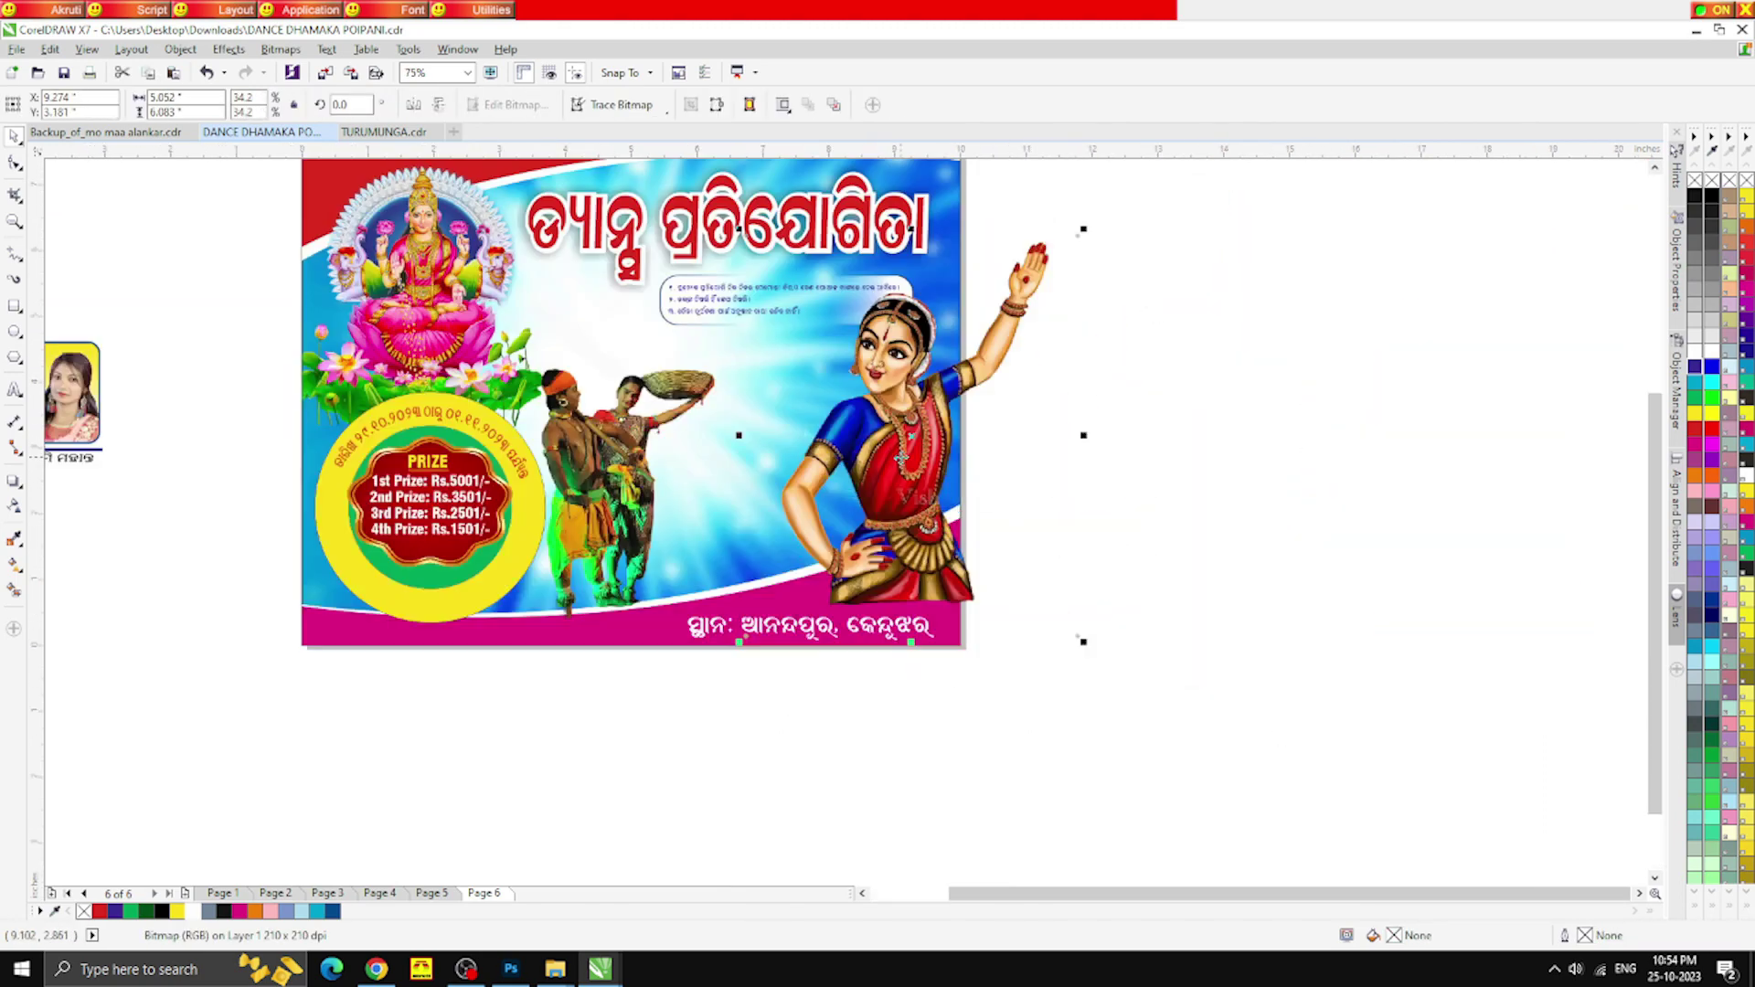
Mirror the classical dancer horizontally, scale it to about 3.64 in wide and place it in the poster's lower right corner
left_click_drag(1083, 230, 1030, 298)
scroll(889, 421, "up", 1)
left_click_drag(889, 421, 815, 434)
left_click(413, 104)
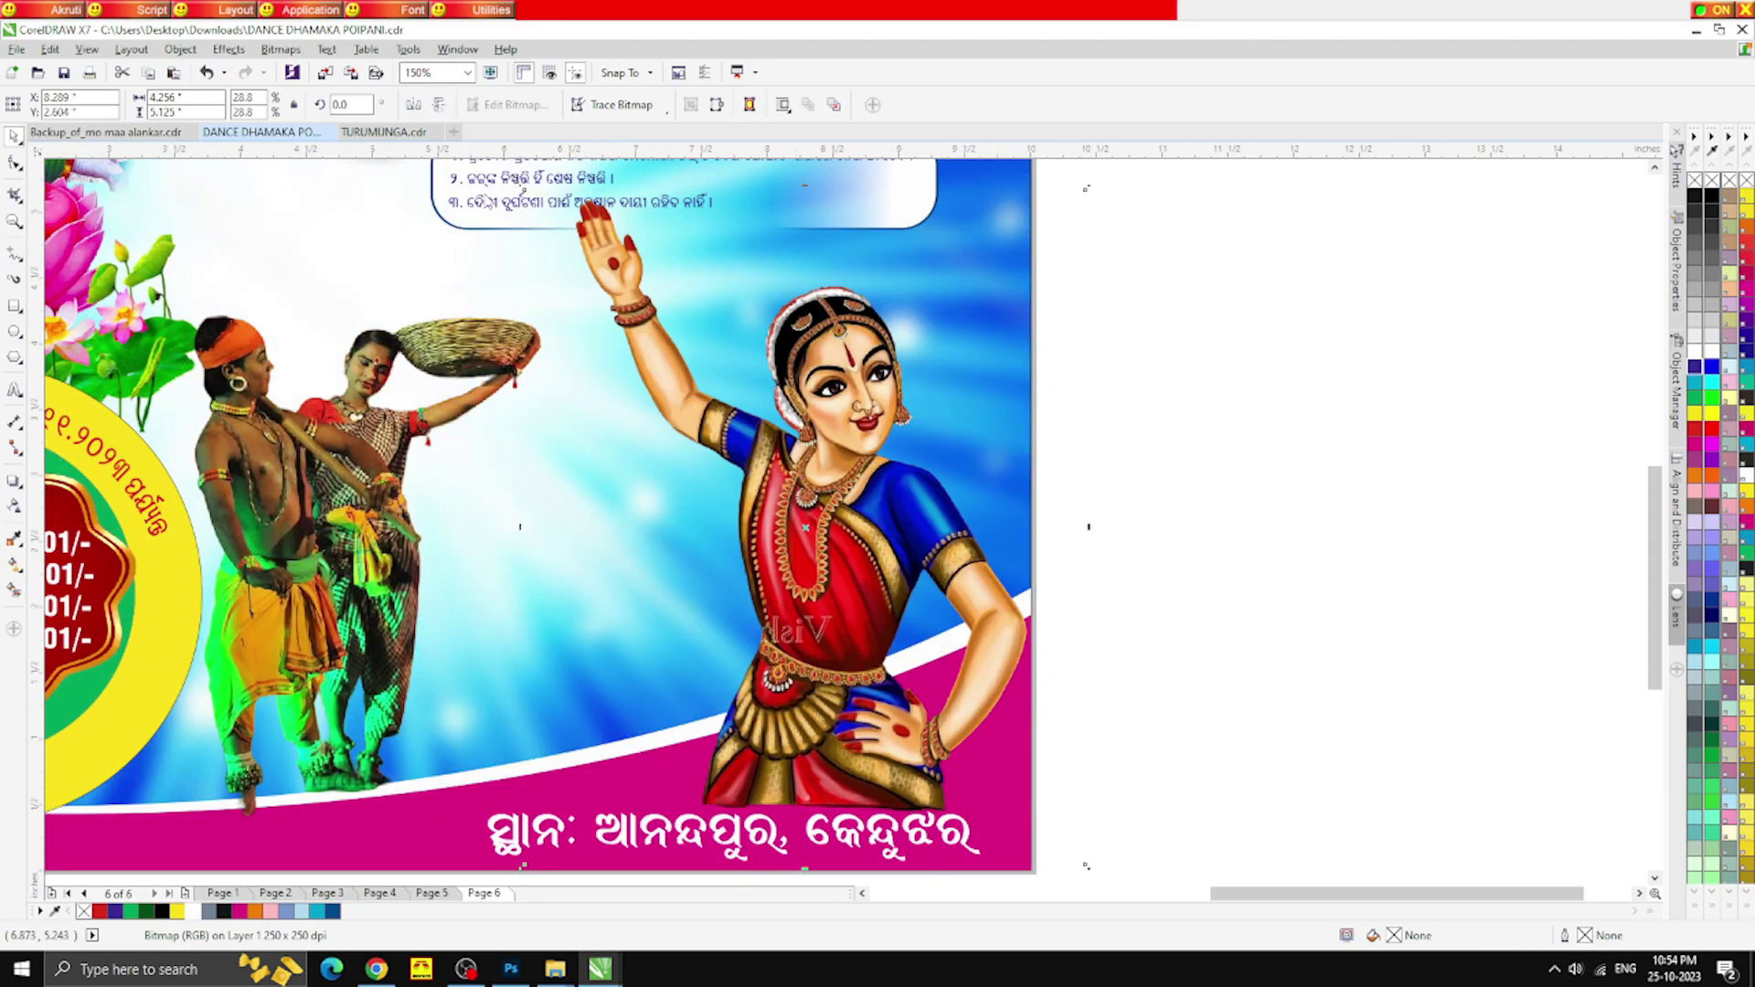
left_click_drag(849, 500, 838, 503)
left_click_drag(508, 185, 670, 380)
left_click_drag(673, 383, 578, 252)
key("ctrl+z")
left_click(775, 519)
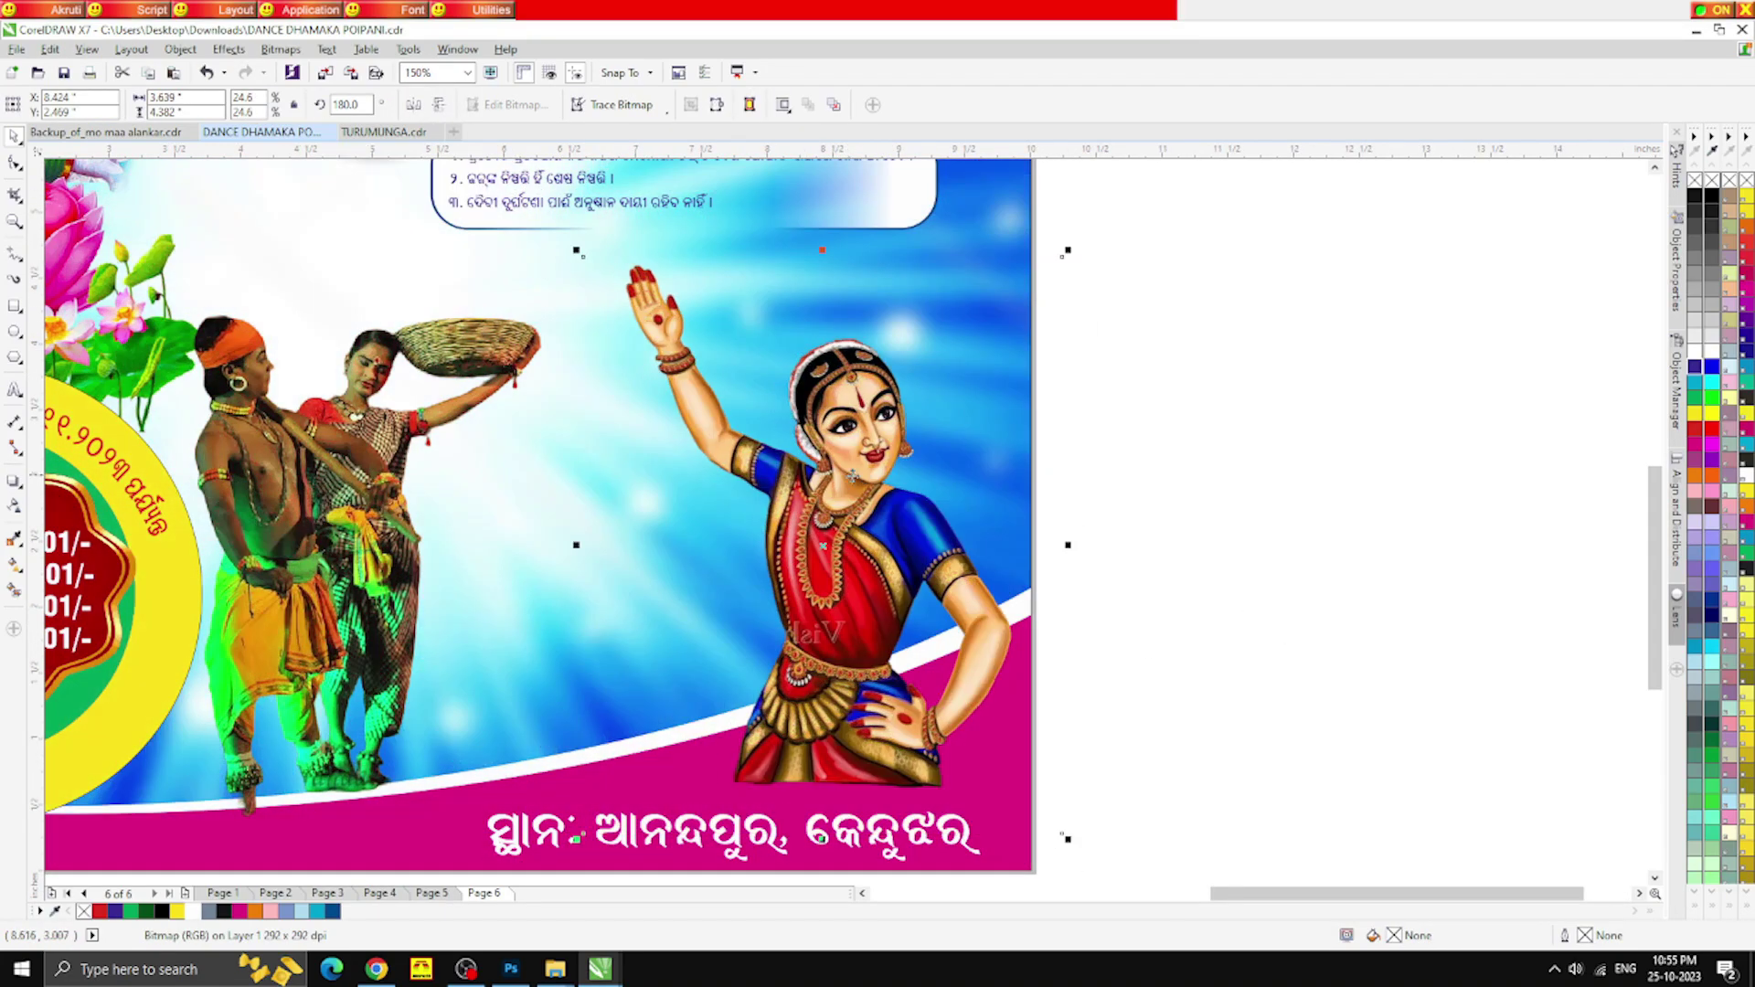
Fade out the classical dancer's lower end with a transparency and trim the picture's frame at the poster's edge
left_click(64, 133)
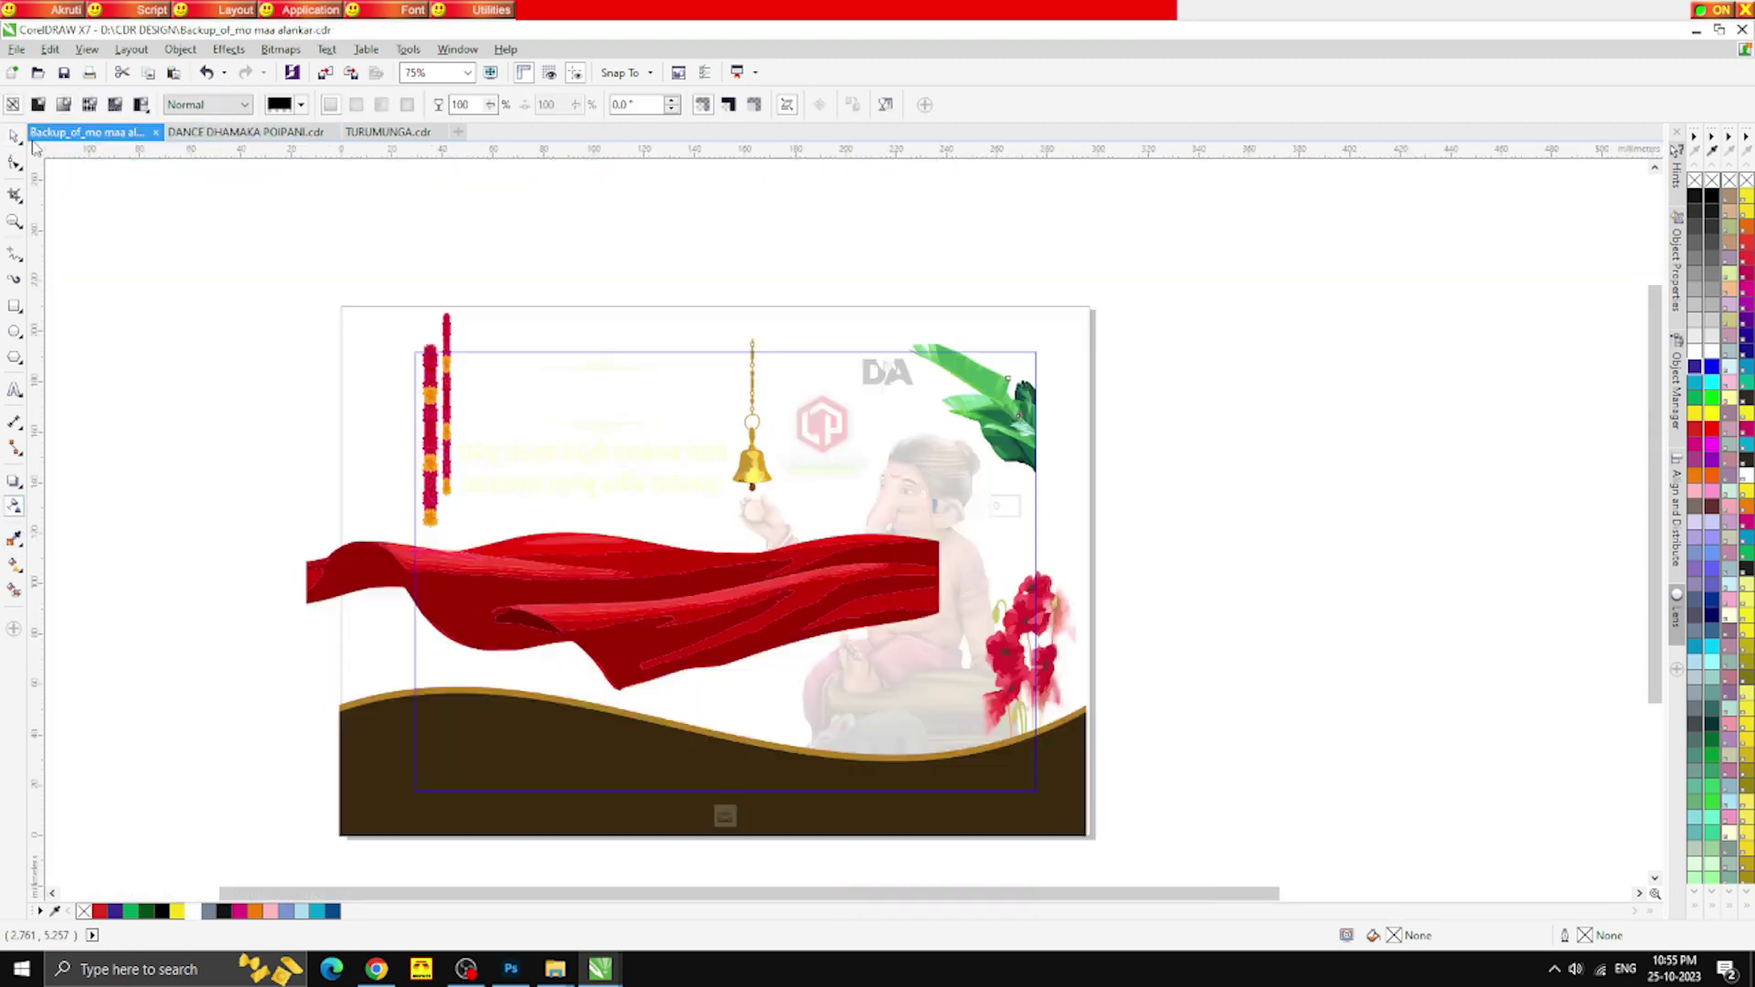
left_click(379, 130)
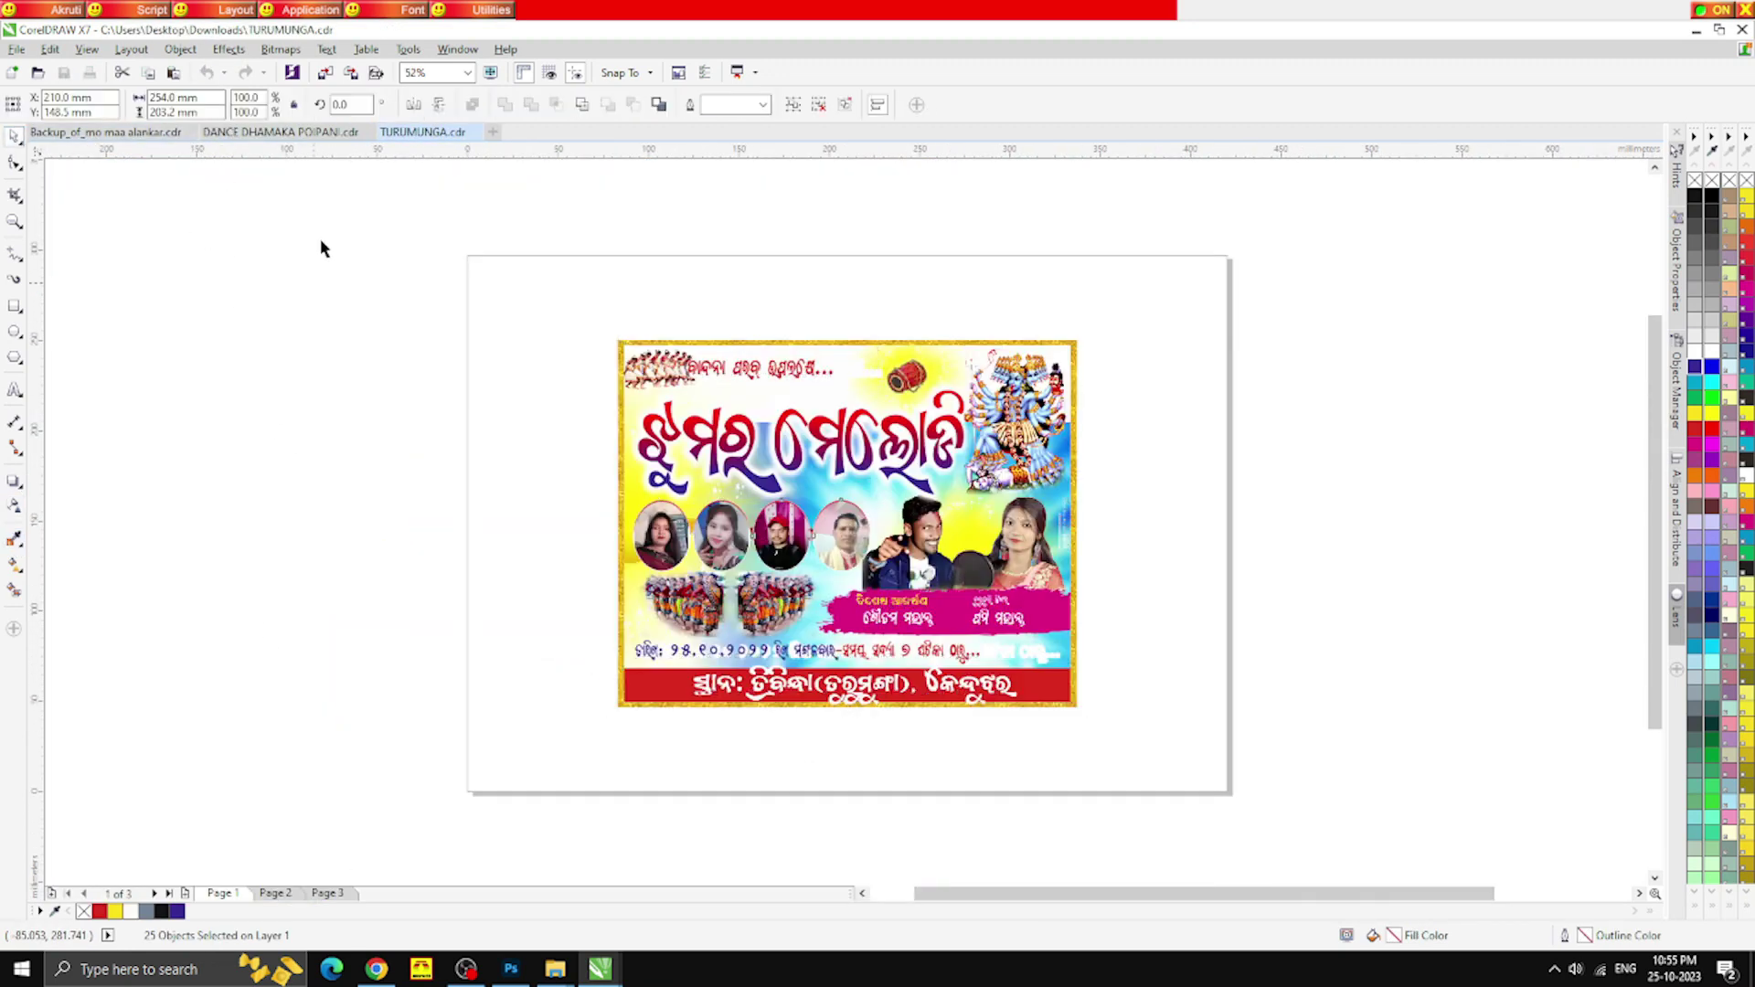
left_click(265, 131)
left_click(1050, 475)
left_click(850, 489)
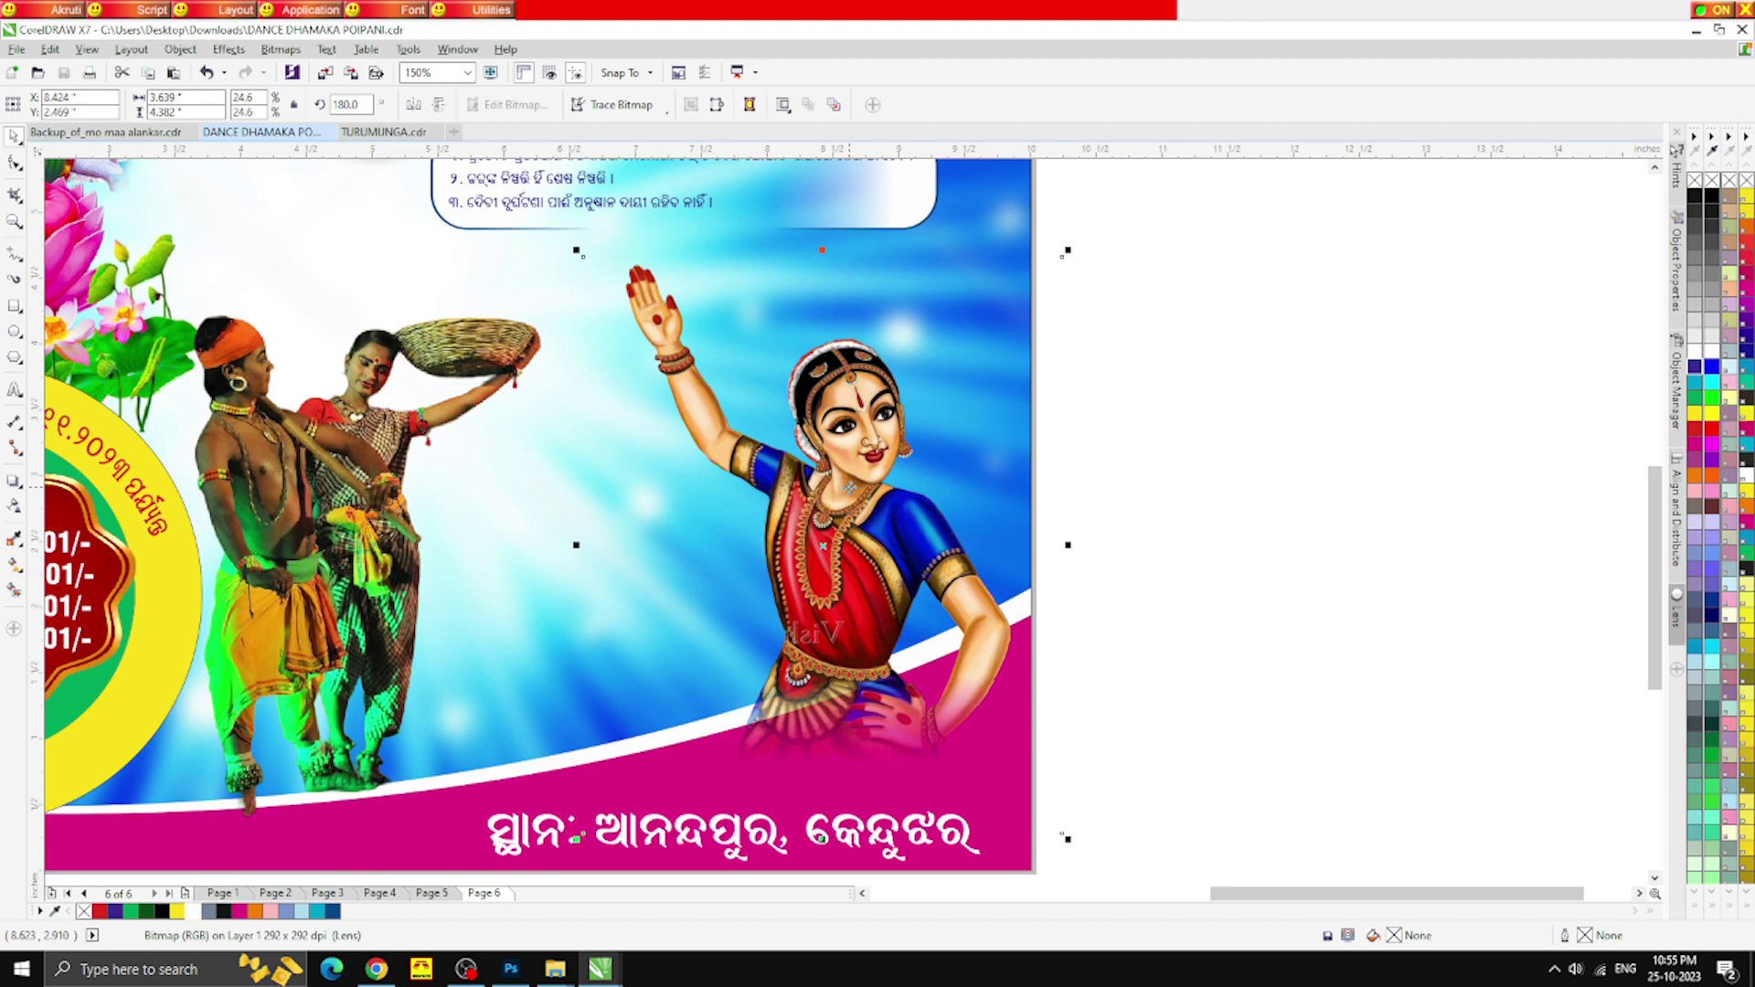
left_click(15, 164)
left_click(11, 137)
scroll(864, 438, "down", 1)
left_click(1157, 533)
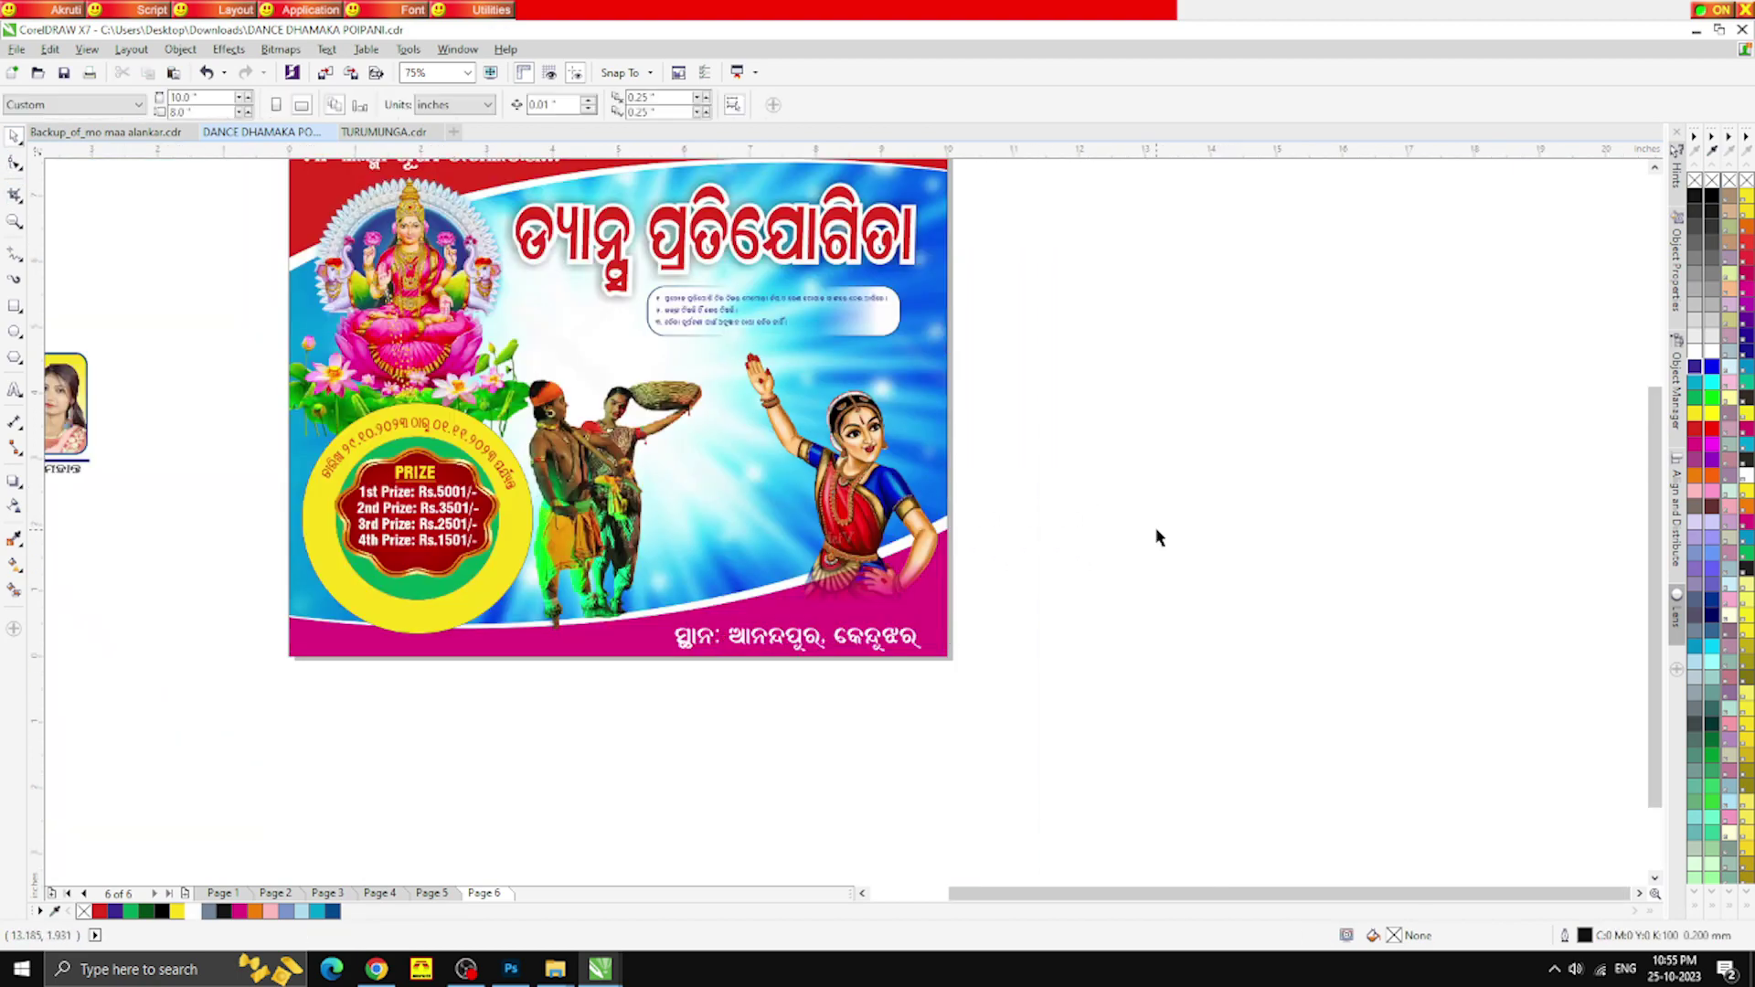
Bring the yellow photo frames from the pasteboard onto the poster, beneath the title and beside the rules box
scroll(648, 466, "down", 1)
scroll(586, 414, "up", 1)
scroll(586, 415, "down", 1)
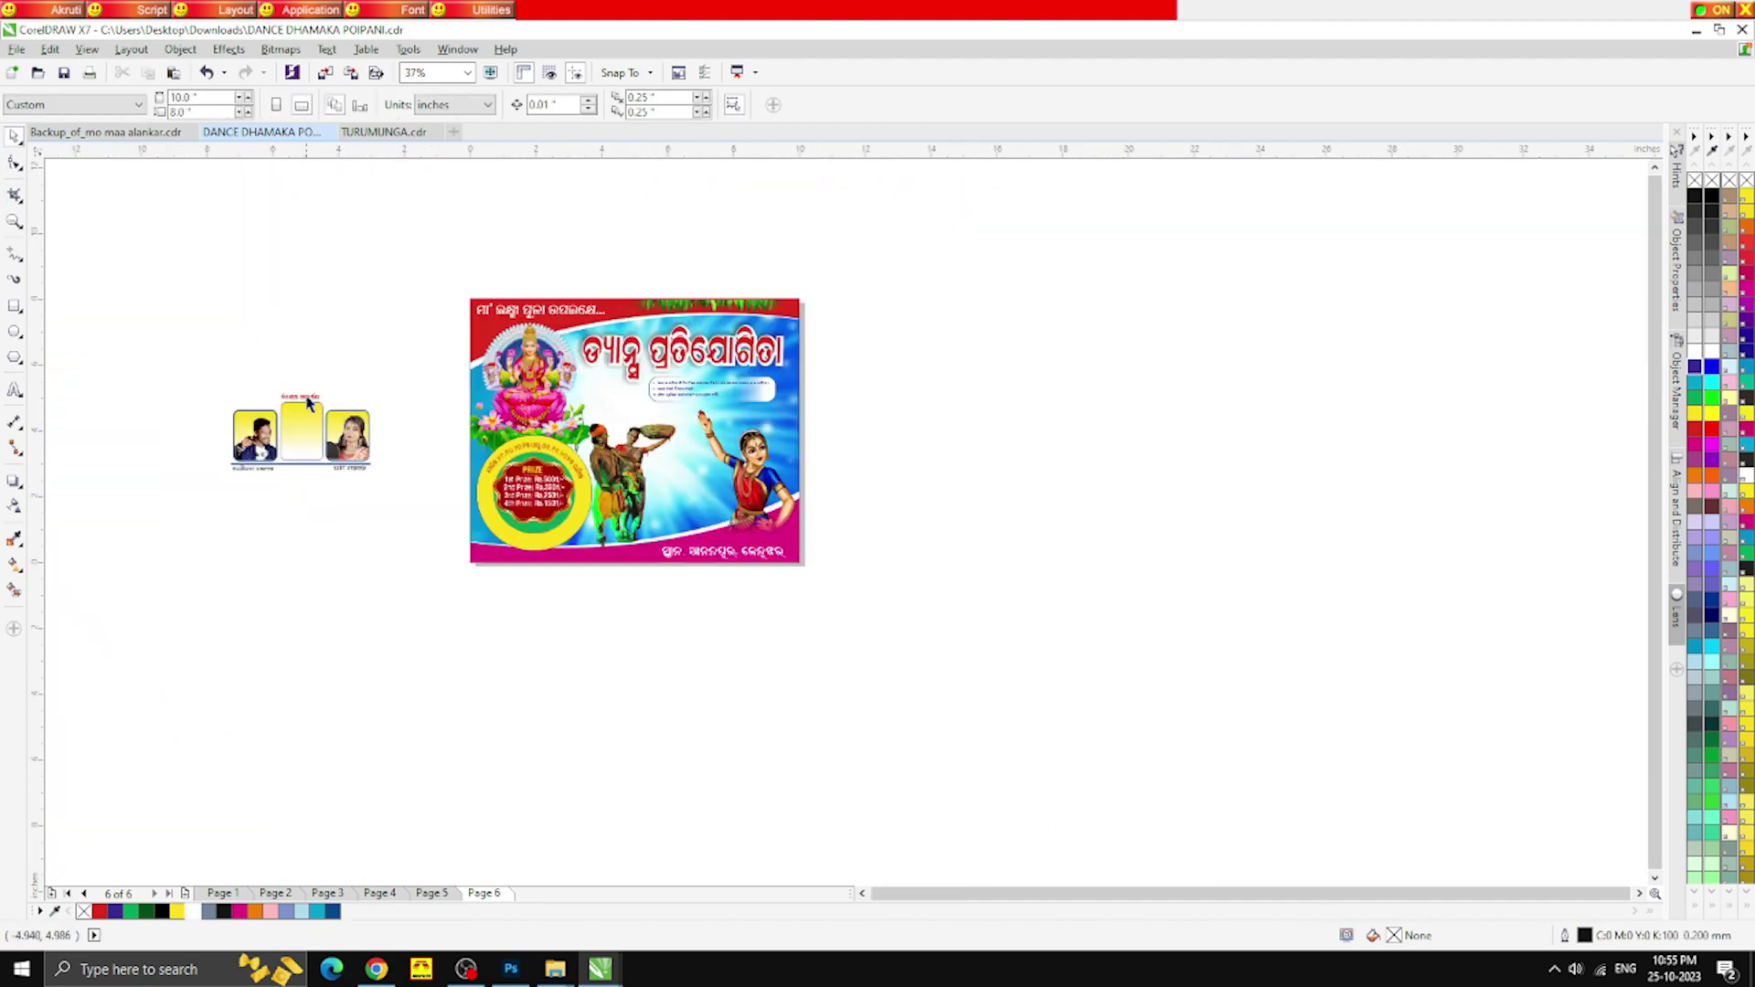
scroll(230, 471, "up", 1)
left_click_drag(214, 440, 567, 527)
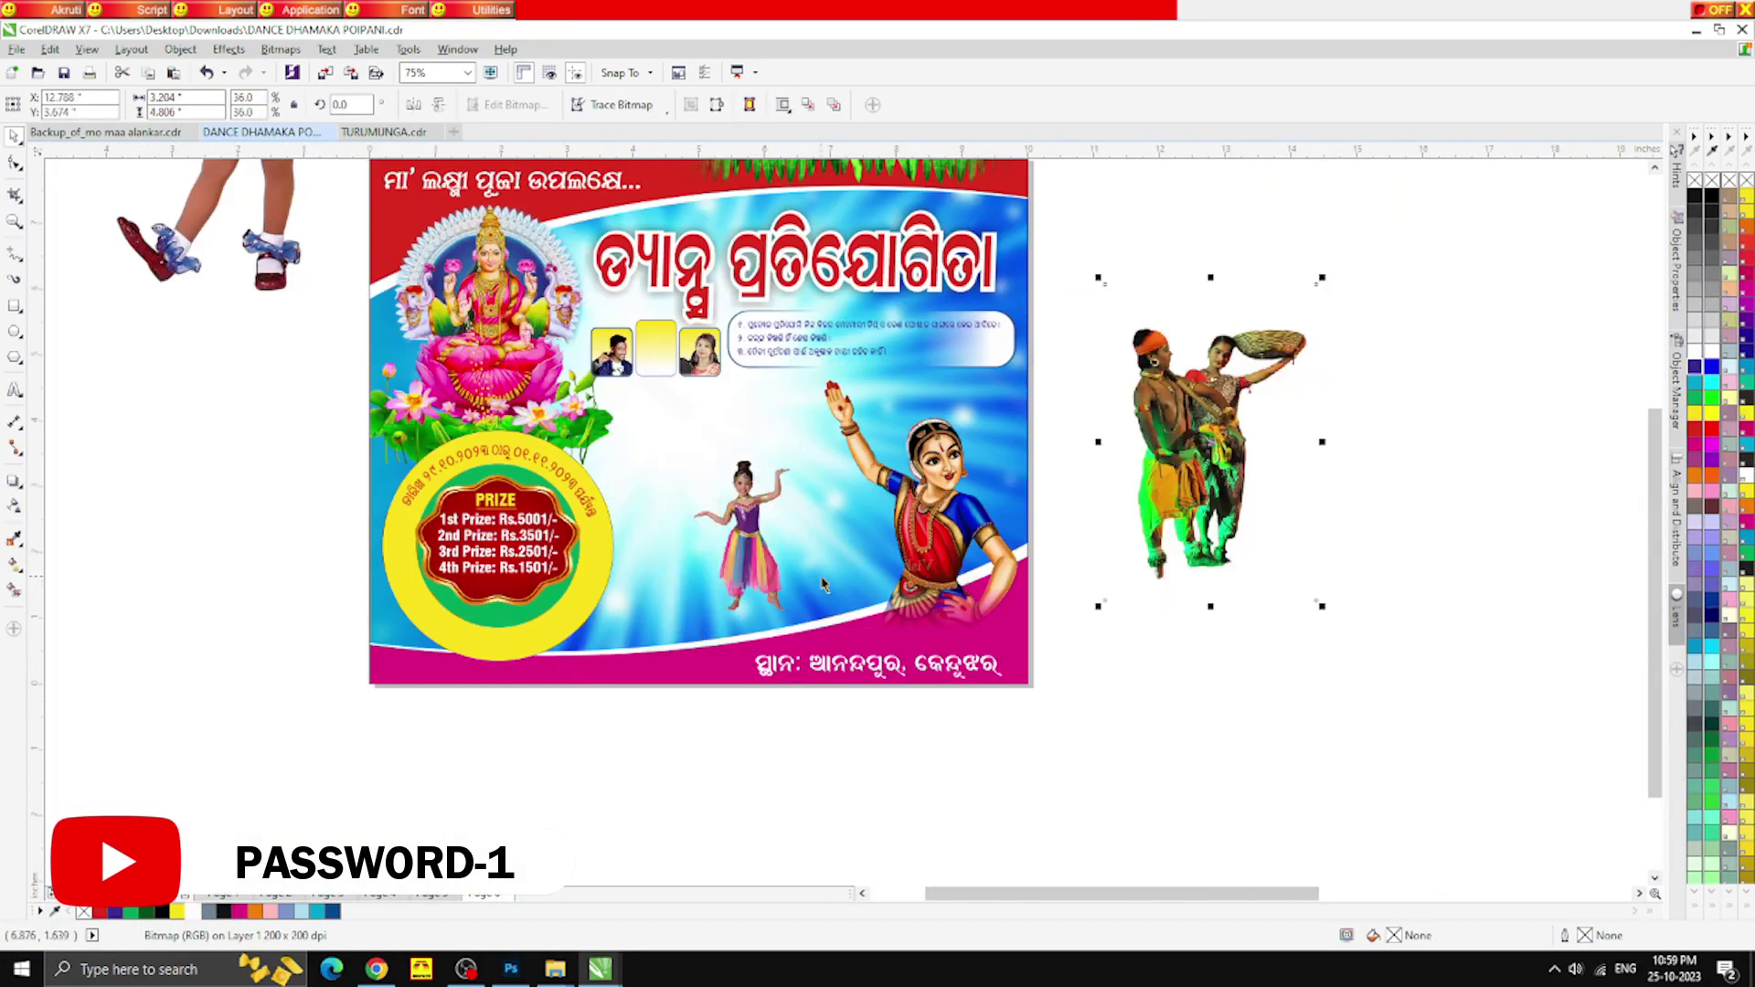
Enlarge the child dancer in the purple top and place her beside the prize circle
left_click_drag(704, 509, 774, 616)
scroll(654, 489, "up", 3)
left_click_drag(688, 457, 655, 489)
left_click_drag(820, 273, 847, 267)
key("Escape")
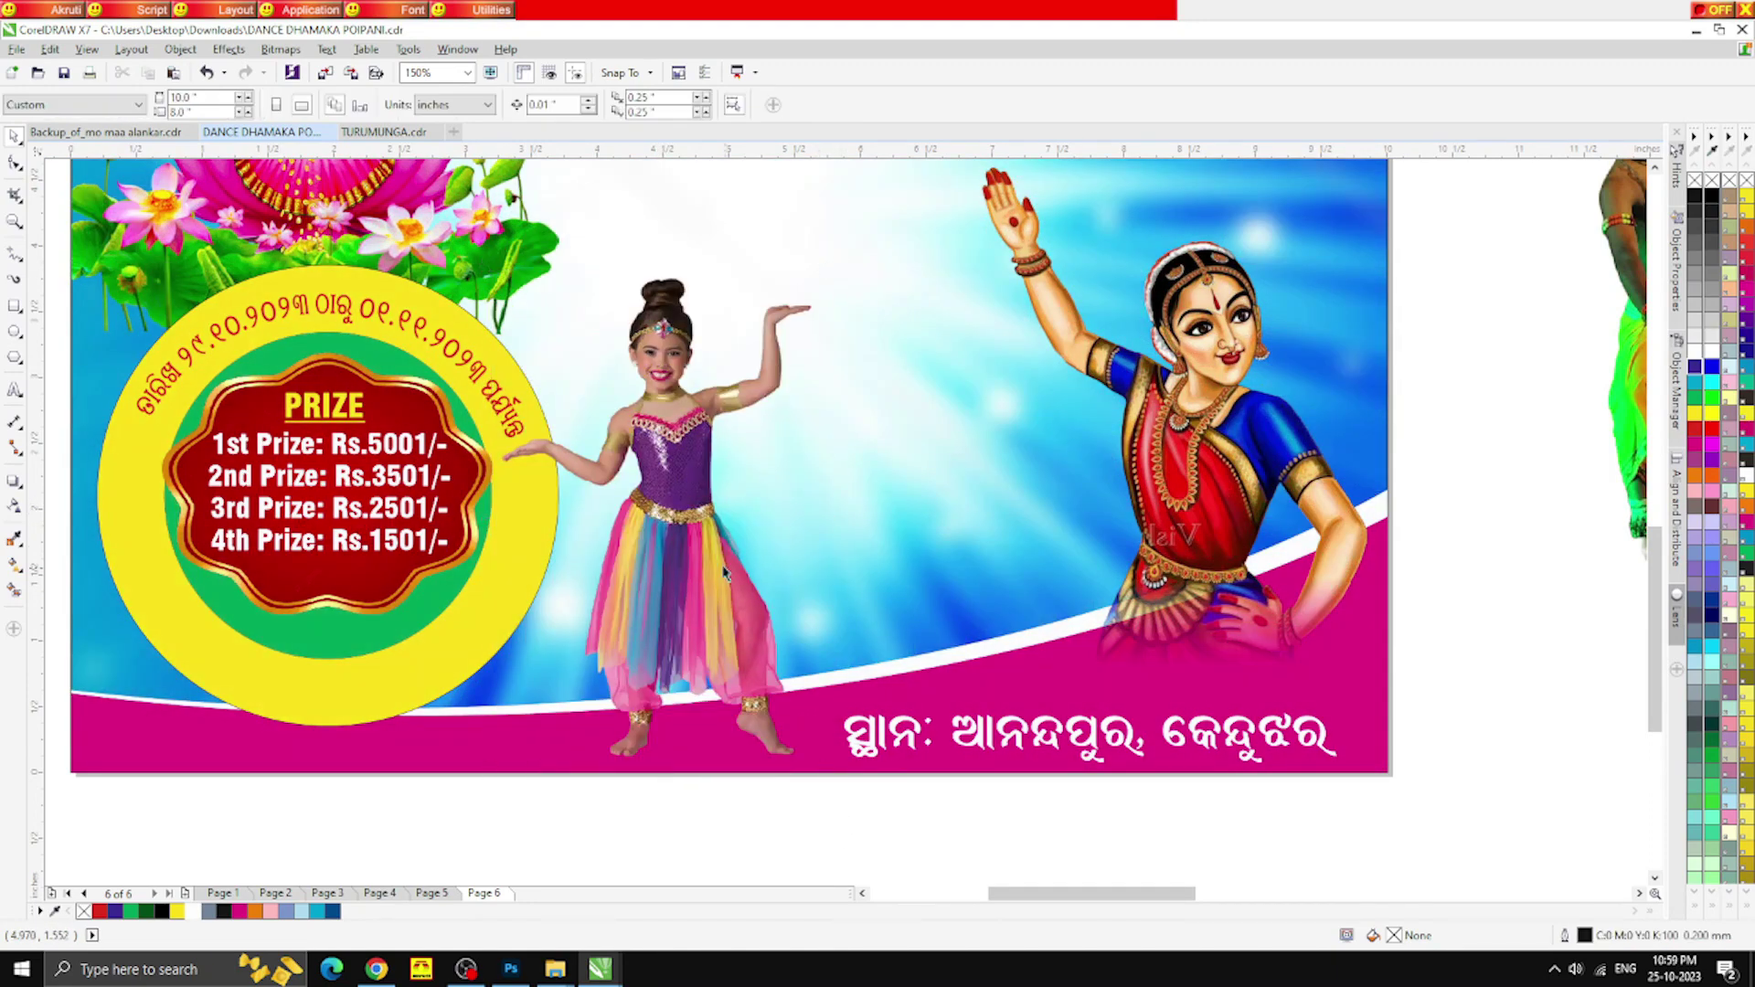
Scale the child in the sailor costume to about 2.68 in wide and place her beside the purple-top dancer
scroll(697, 535, "down", 1)
scroll(661, 531, "down", 1)
left_click_drag(394, 254, 729, 548)
scroll(709, 545, "up", 1)
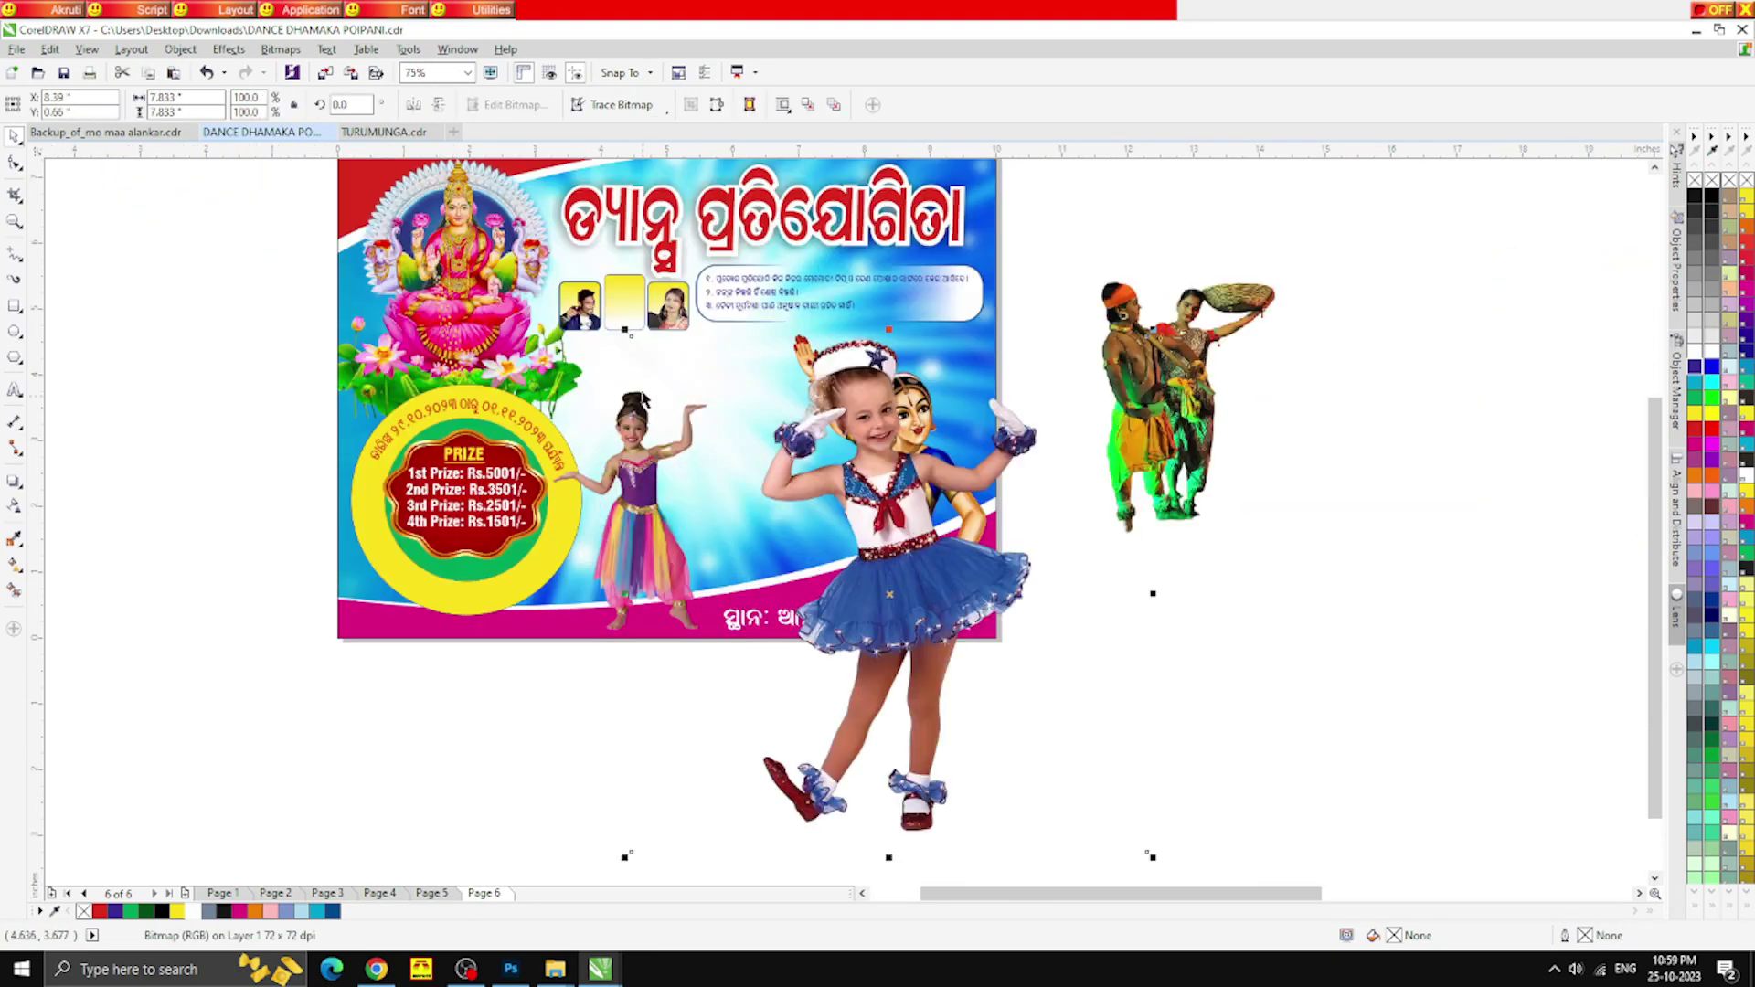
left_click_drag(627, 329, 999, 704)
left_click_drag(1078, 799, 756, 547)
scroll(757, 547, "up", 3)
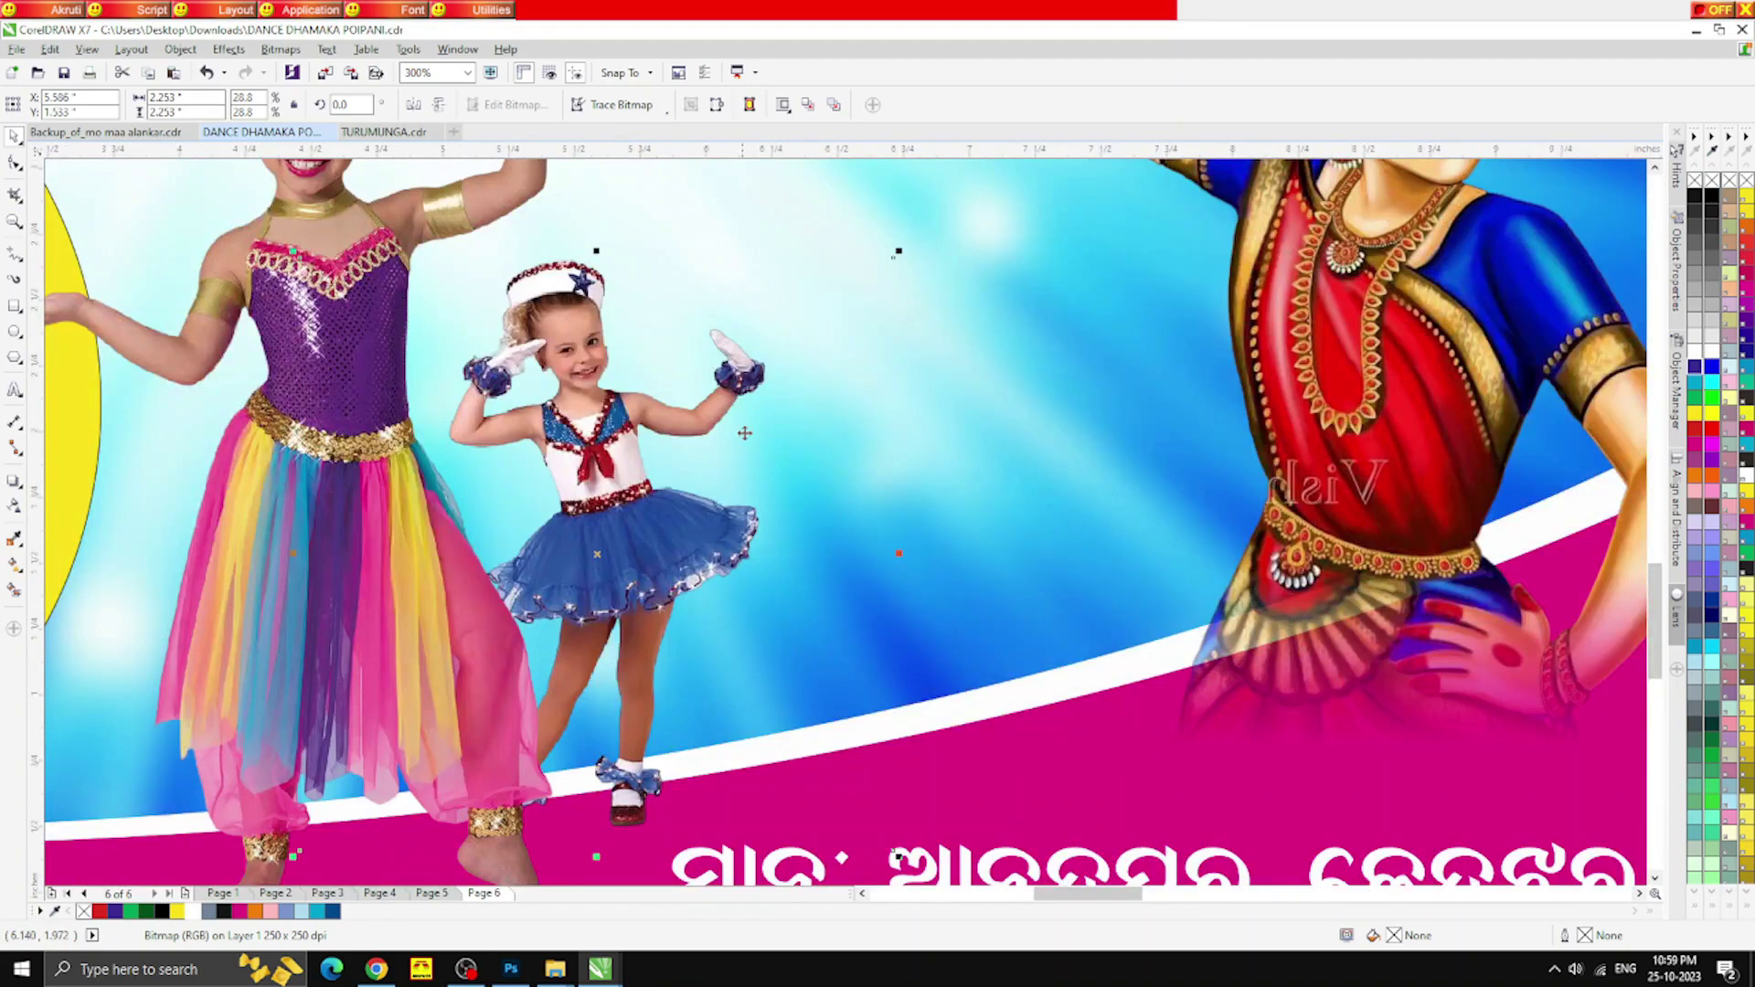
left_click_drag(898, 252, 1011, 151)
left_click_drag(709, 439, 647, 507)
scroll(575, 450, "down", 2)
scroll(576, 453, "up", 1)
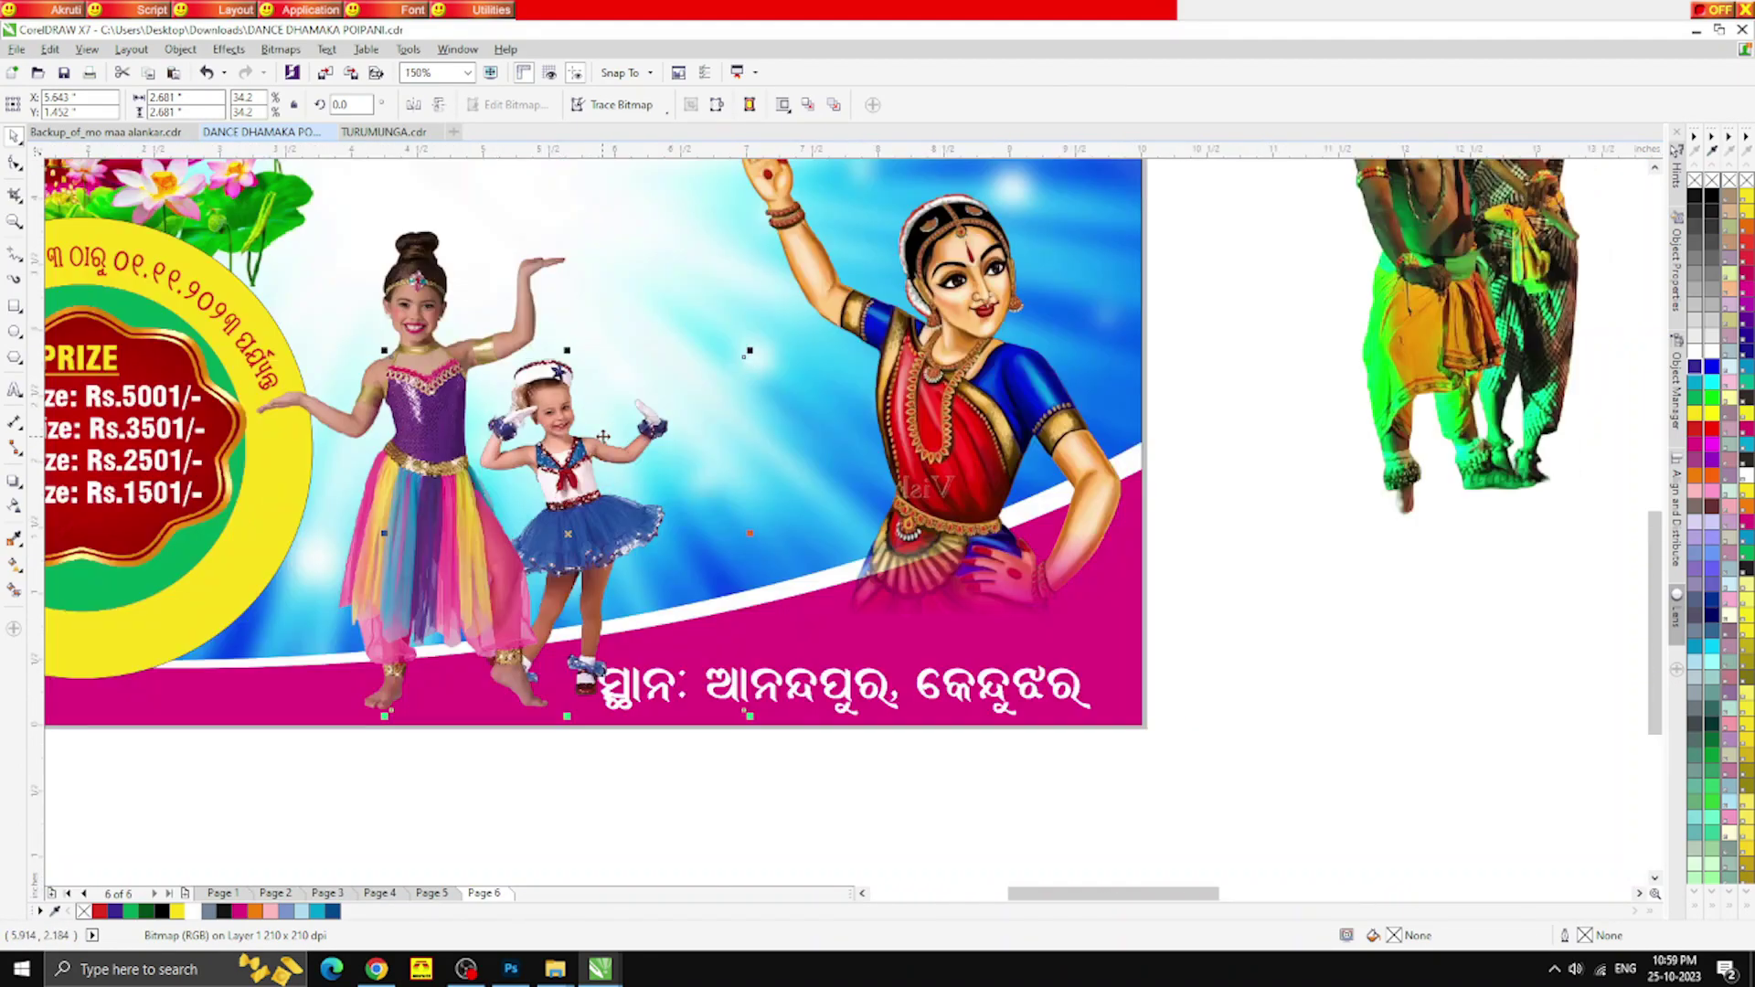
key("Escape")
Move the classical dancer off the poster onto the pasteboard
scroll(772, 575, "down", 1)
left_click_drag(854, 512, 210, 564)
key("Escape")
Bring the drummer and folk dancers onto the poster beneath the rules box, scaled to about 4.36 in wide
scroll(806, 582, "down", 1)
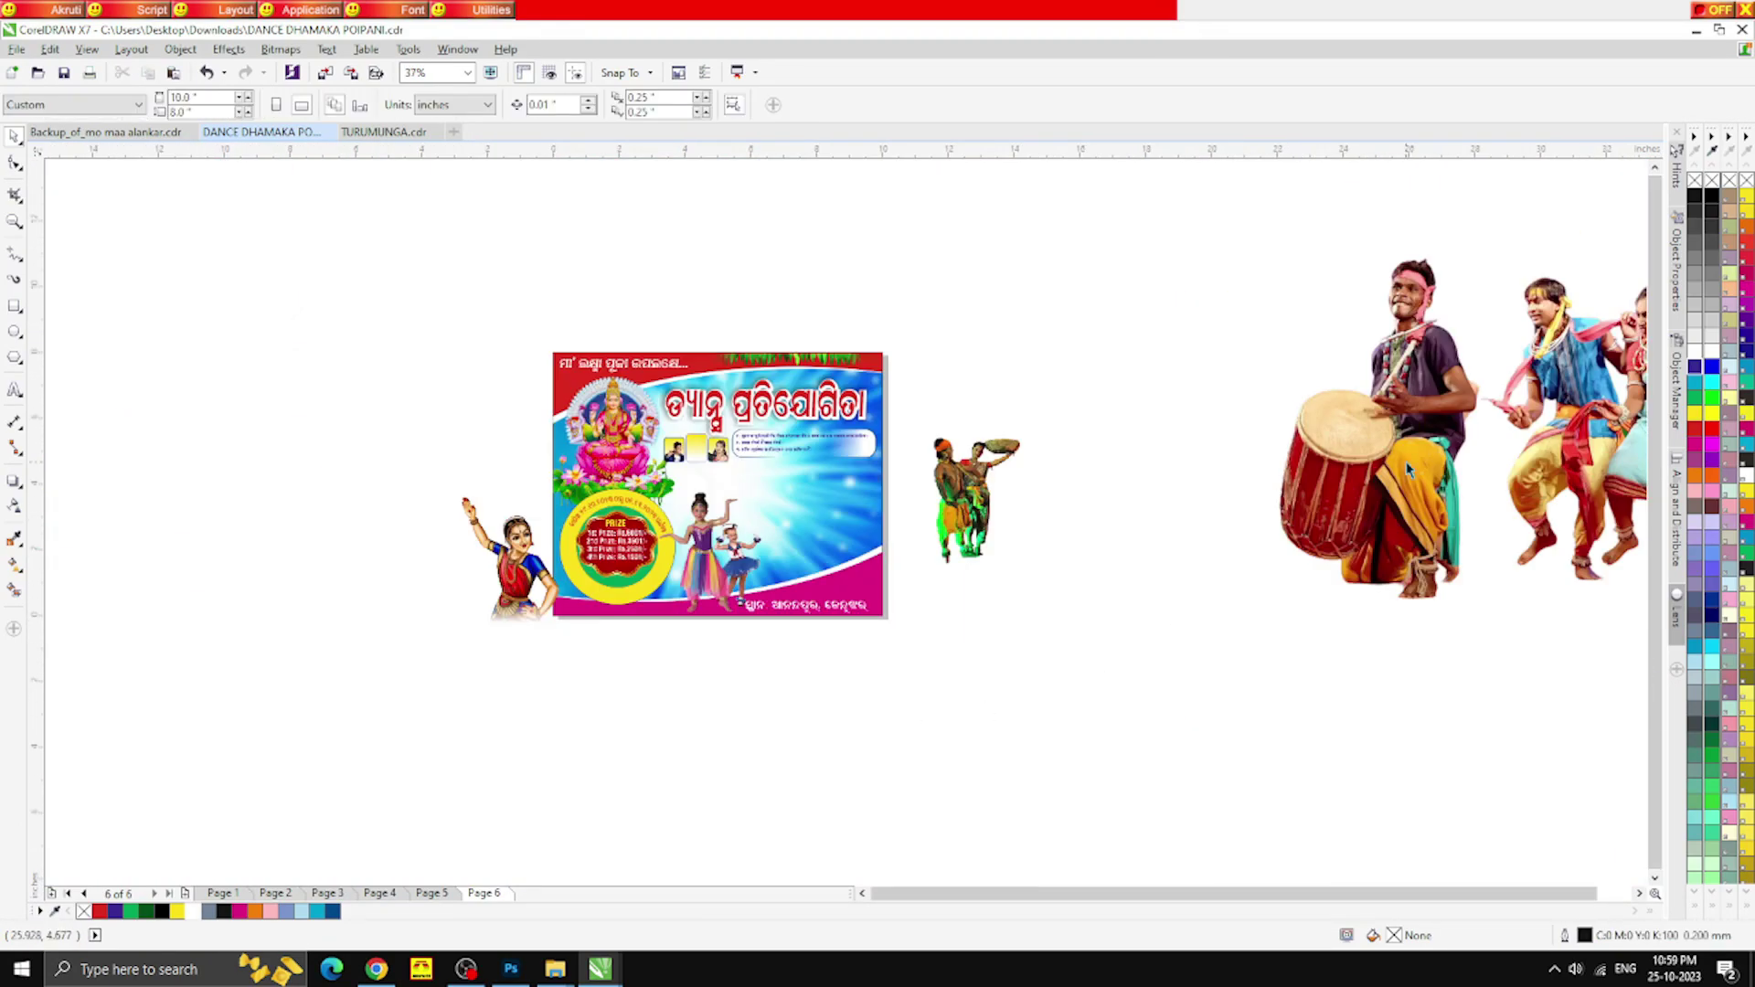
left_click_drag(1371, 430, 873, 558)
left_click_drag(659, 348, 1164, 674)
scroll(841, 547, "up", 2)
left_click_drag(880, 532, 962, 648)
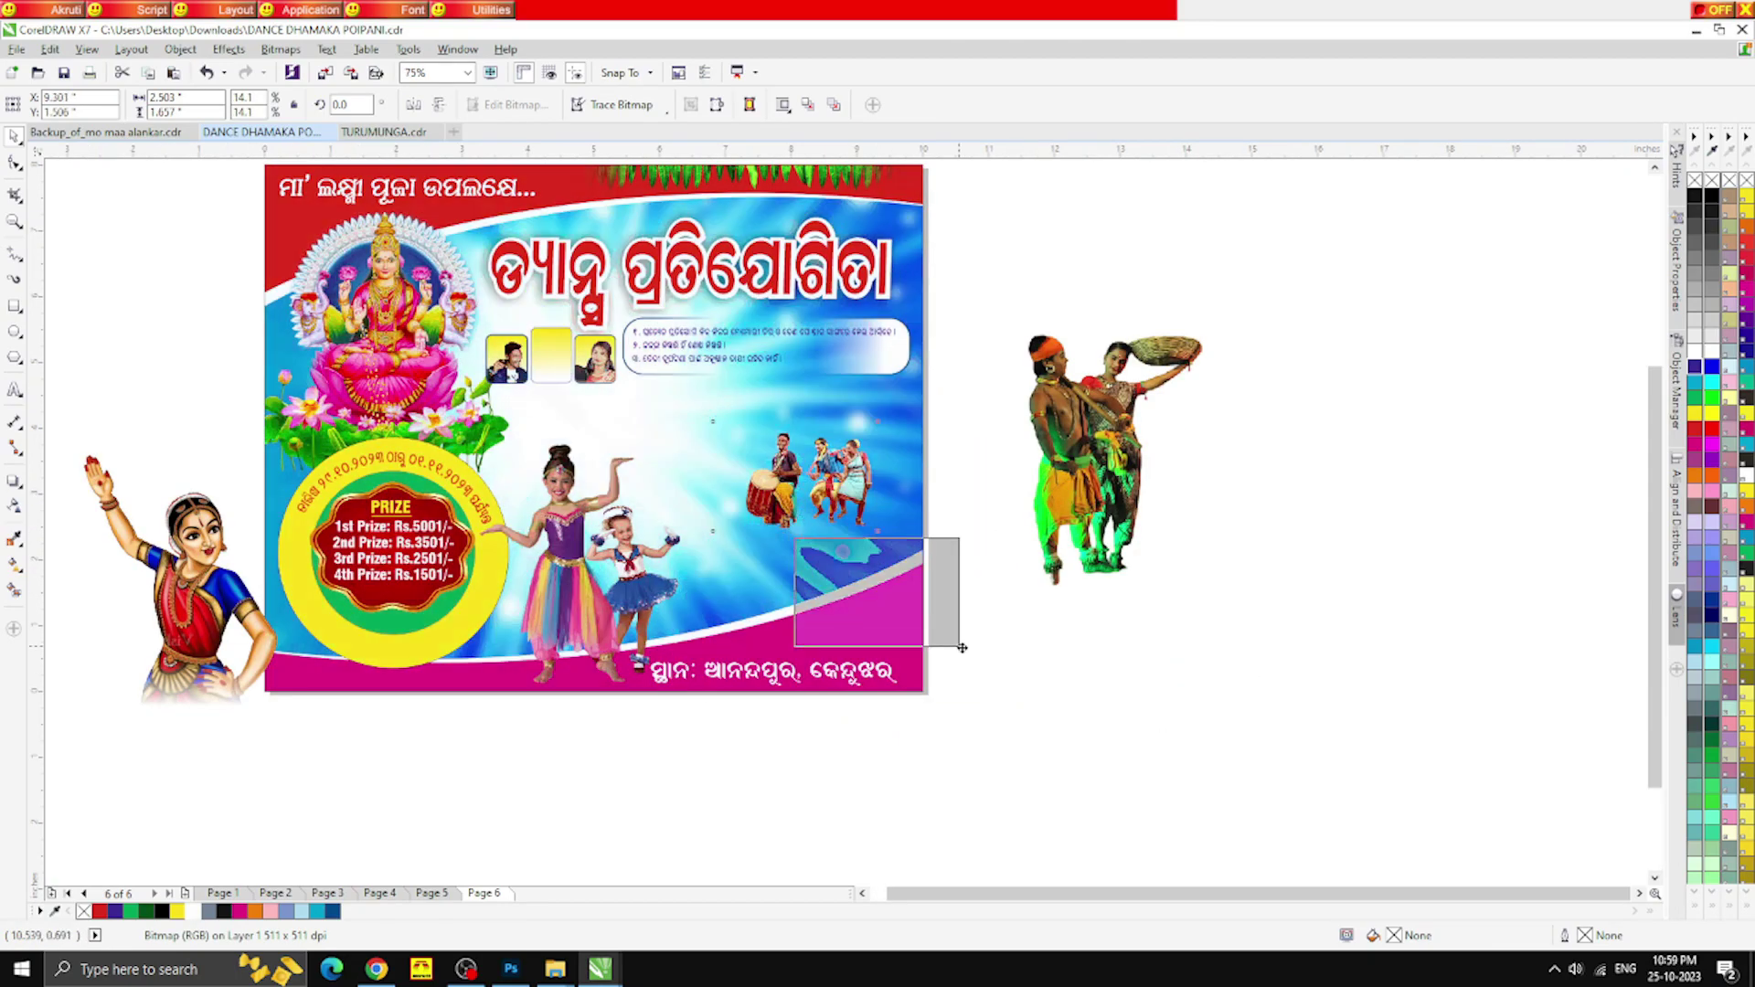
left_click_drag(733, 470, 694, 439)
left_click_drag(820, 516, 780, 413)
scroll(781, 413, "up", 1)
scroll(786, 458, "down", 1)
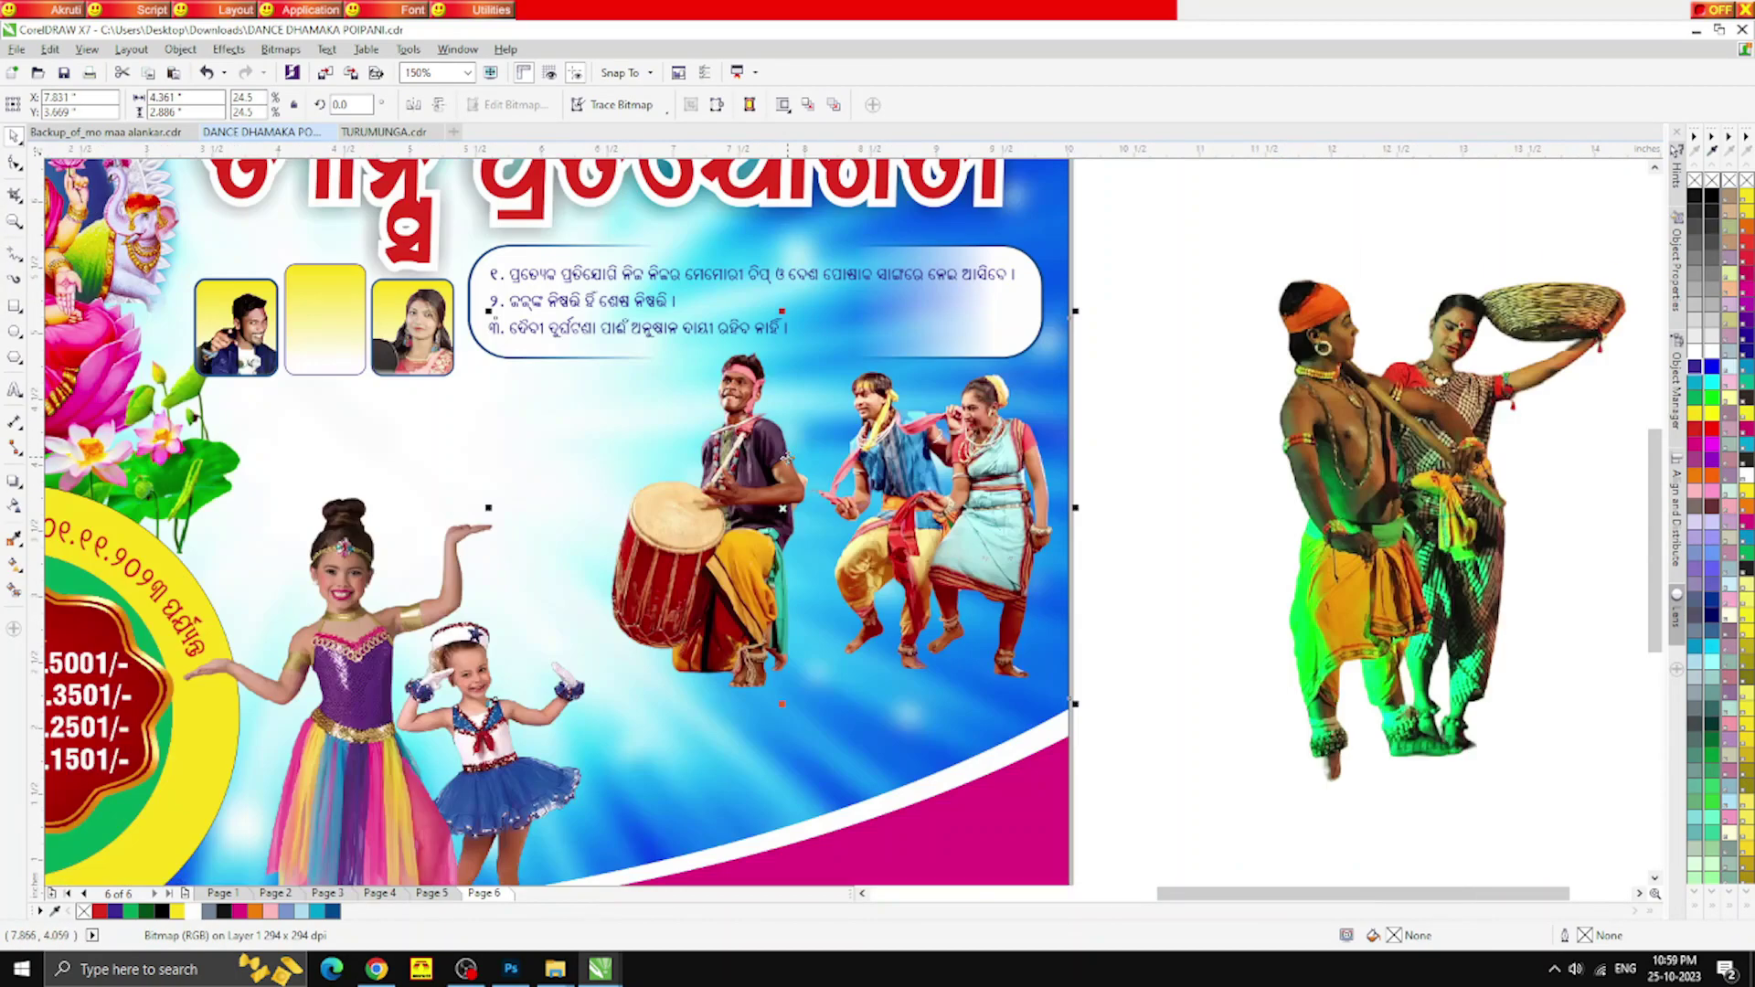
Return the classical dancer to the poster in front of the folk dancers and reduce it to about 2.62 in wide
scroll(724, 454, "down", 1)
left_click_drag(203, 636, 806, 626)
key("shift+Page_Up")
scroll(807, 629, "up", 1)
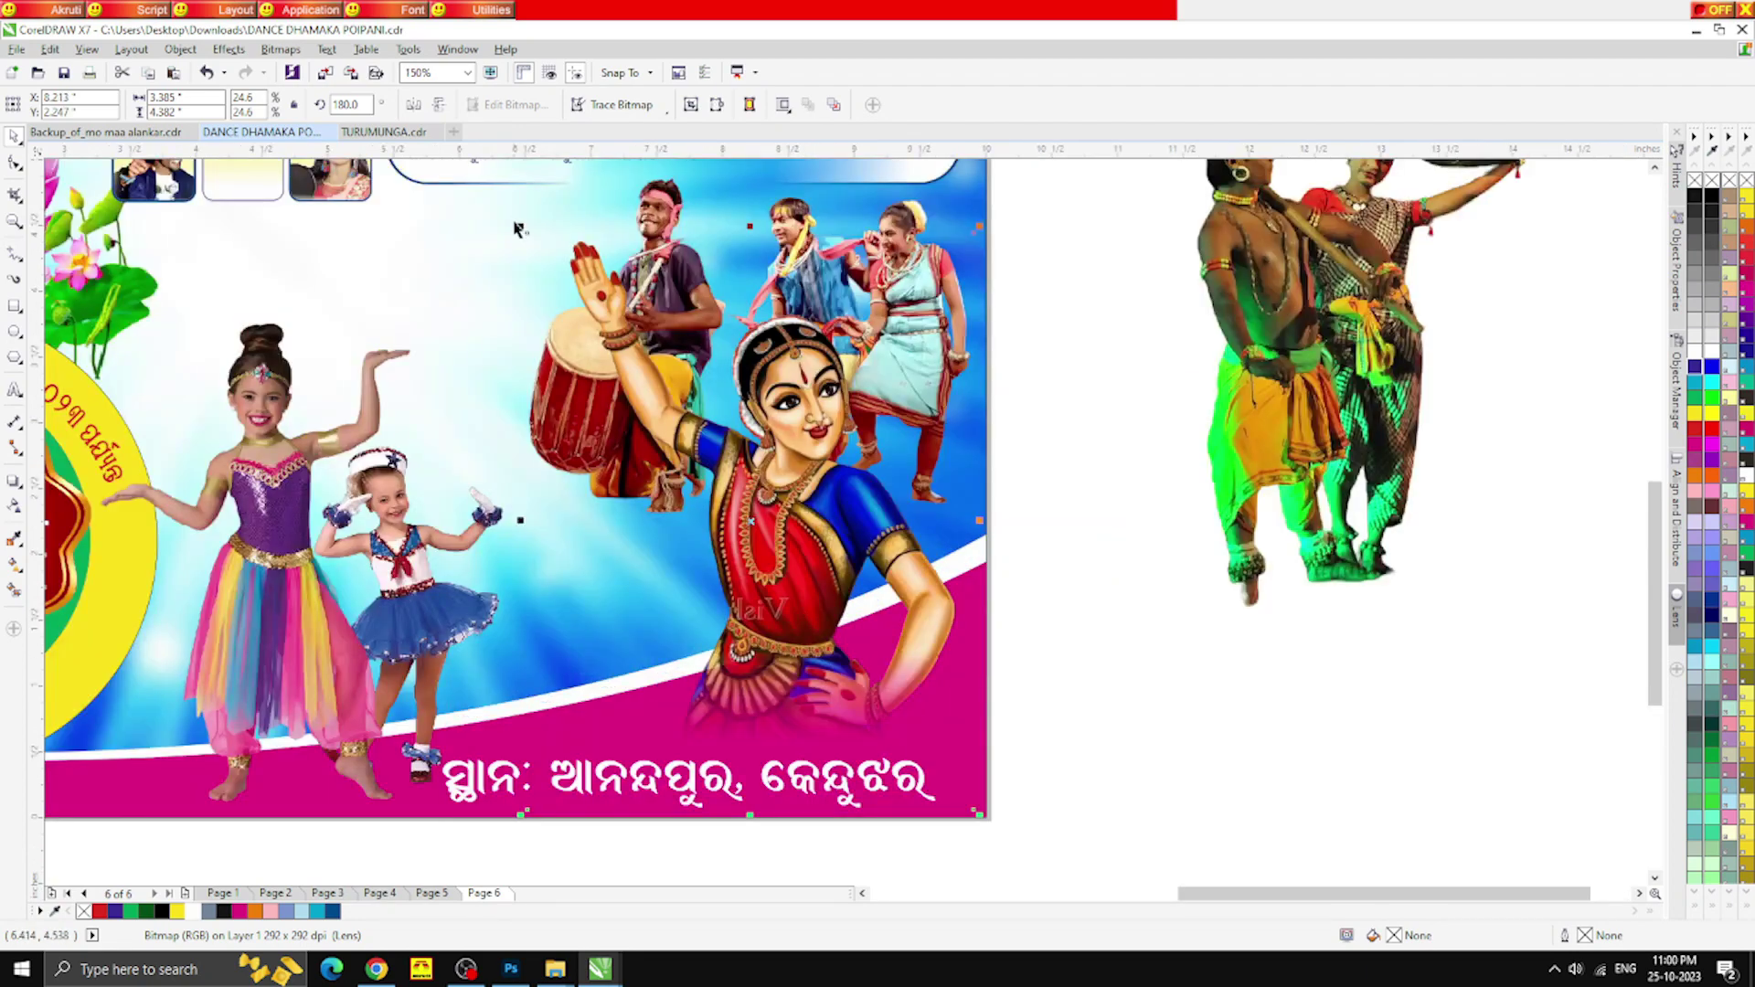
left_click_drag(522, 227, 616, 354)
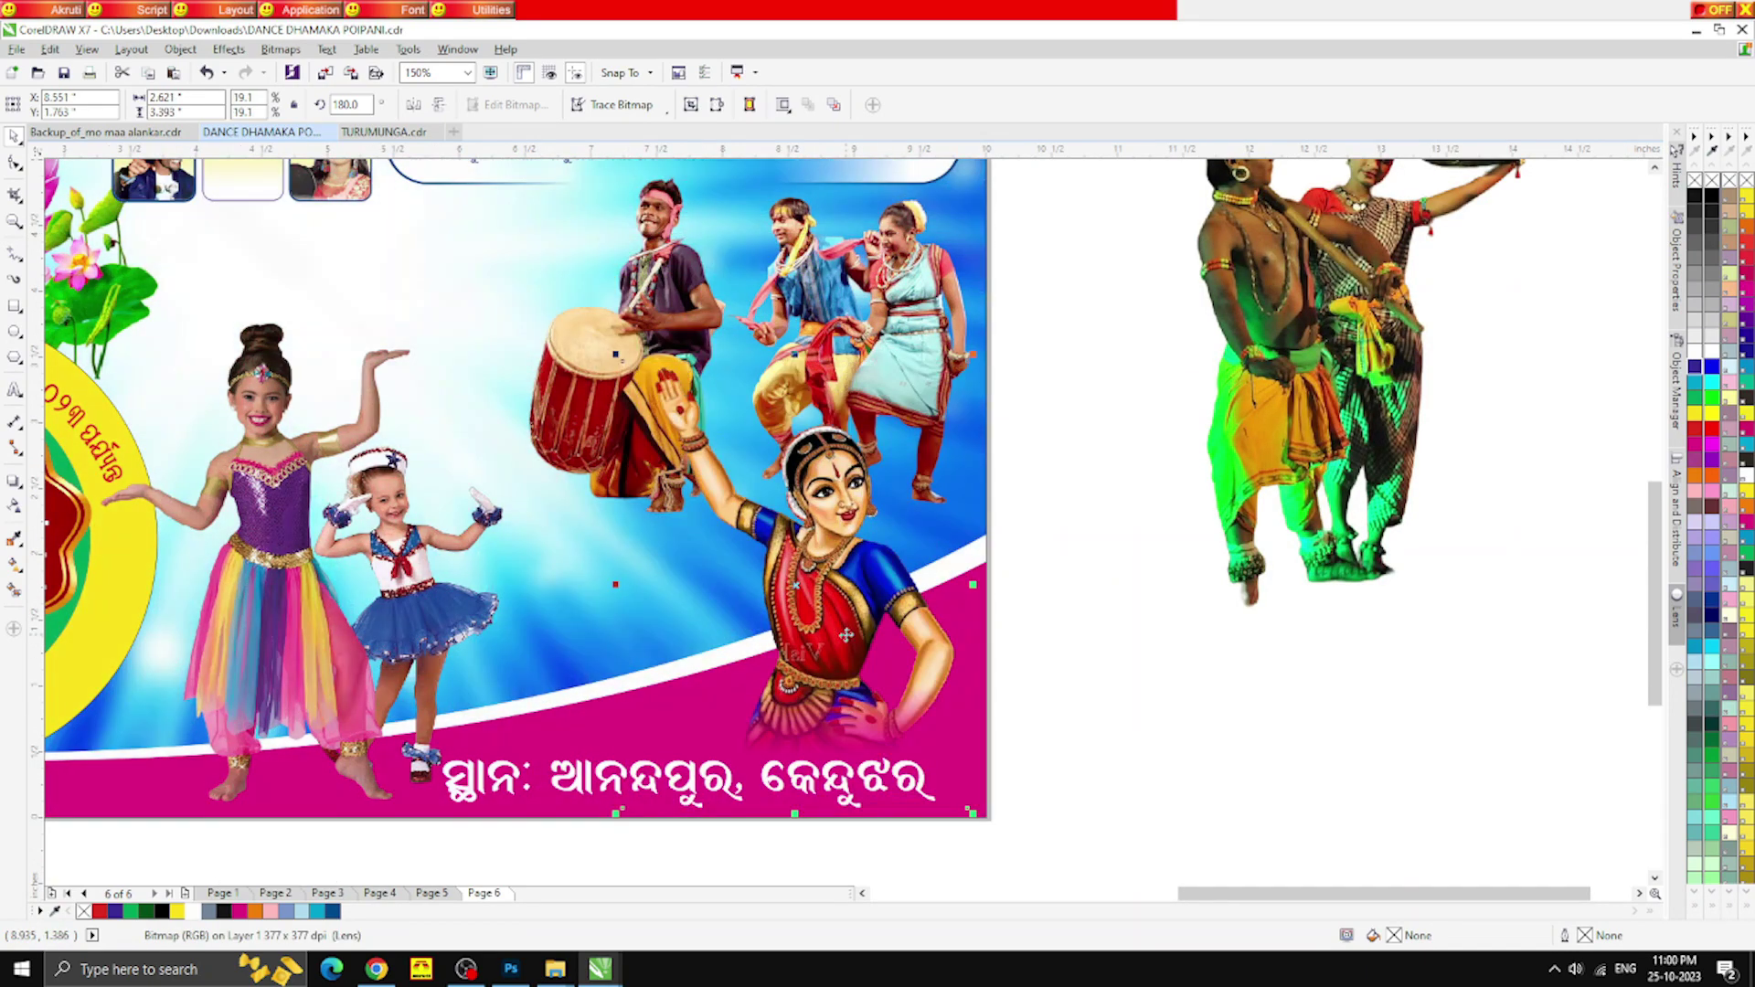
left_click(1078, 674)
scroll(835, 601, "down", 1)
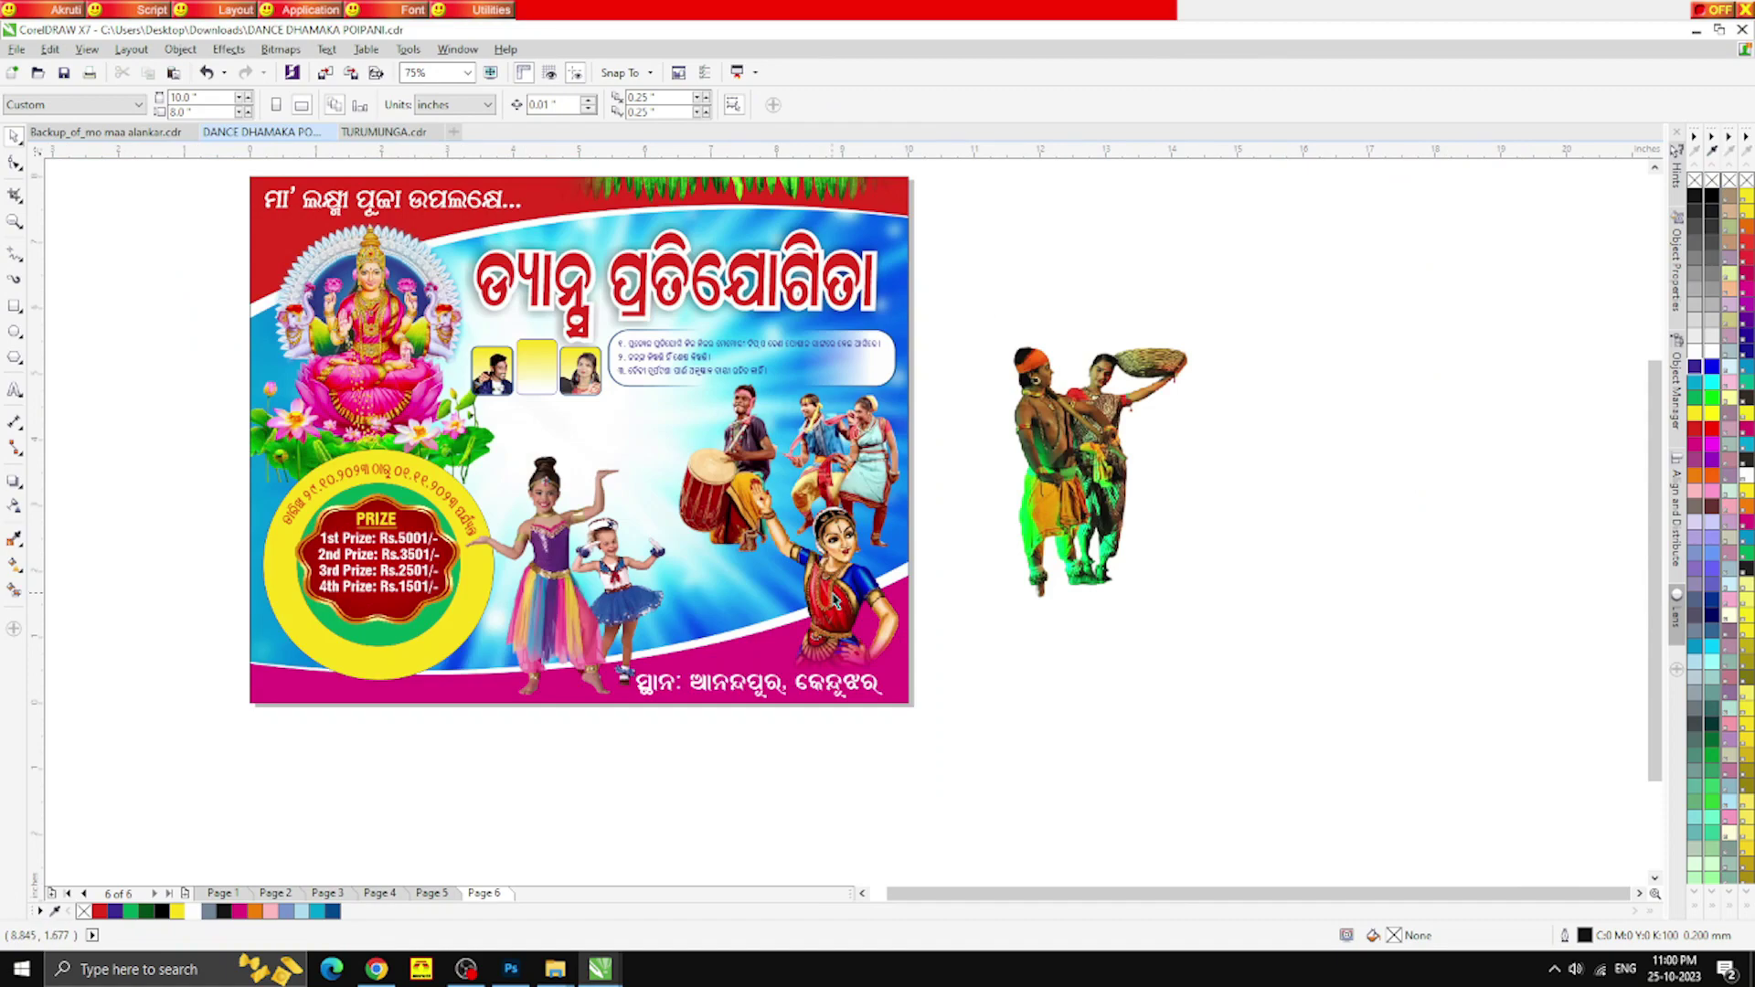
Try the basket-carrying couple on the poster beside the child dancers, reduced to about 1.9 in wide
left_click(1086, 462)
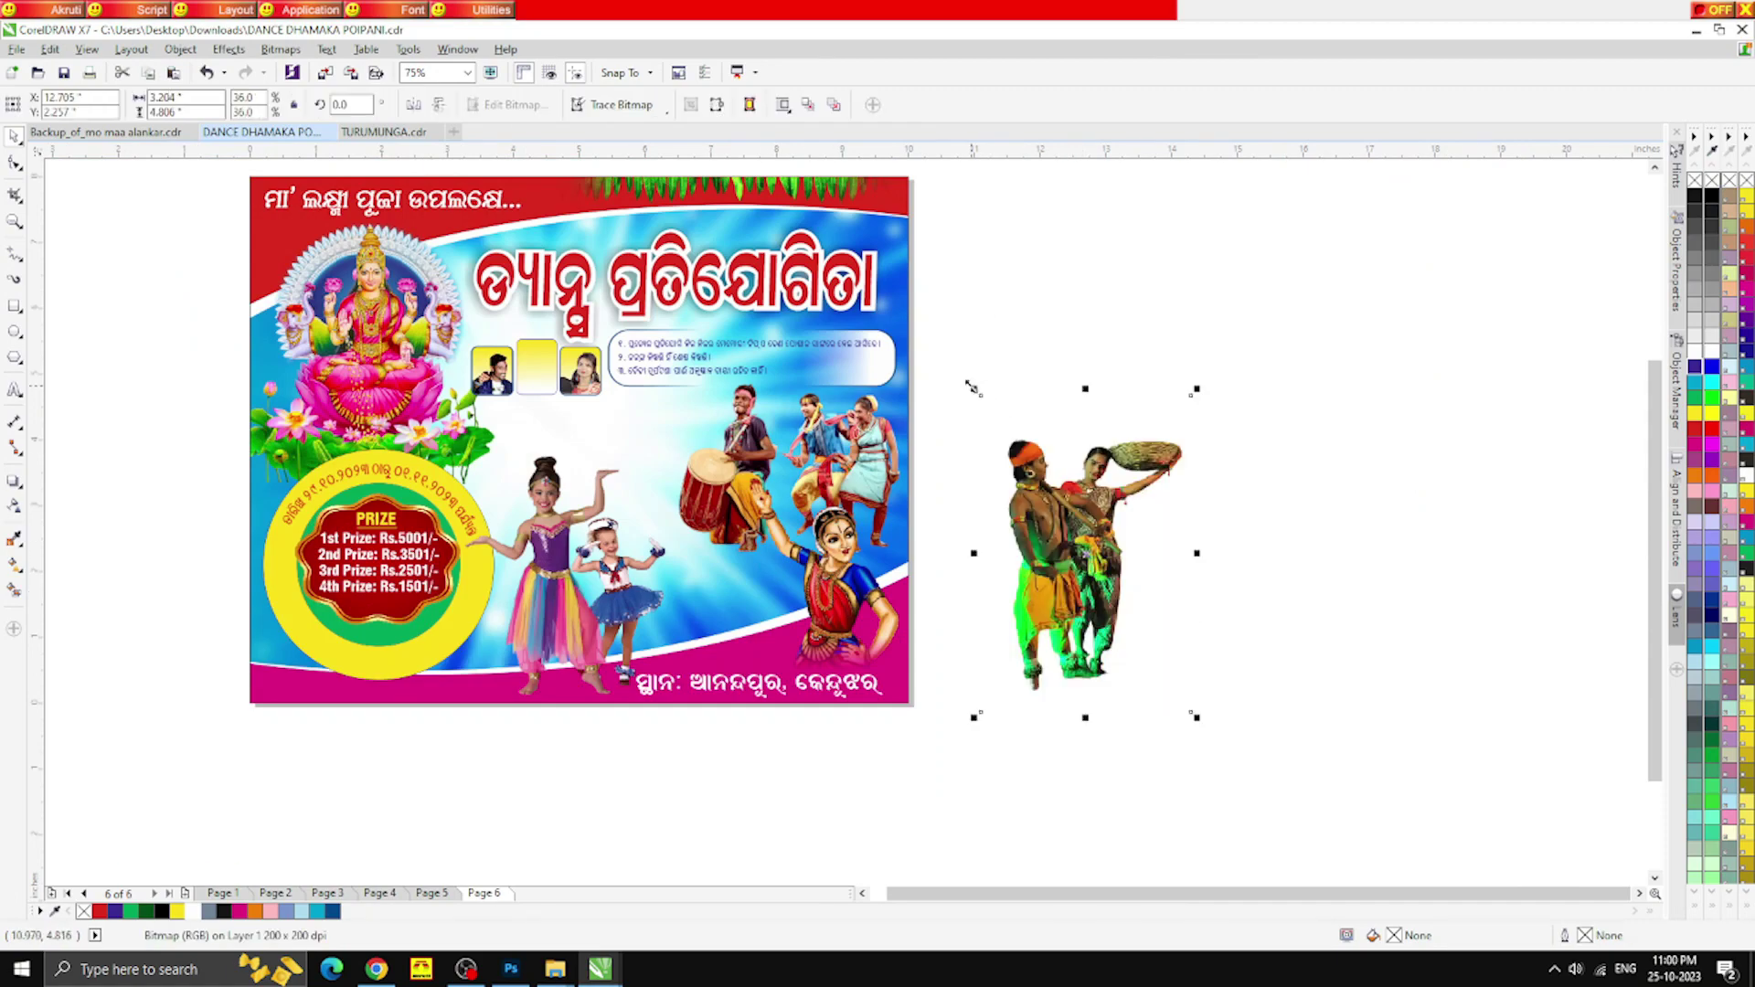
left_click_drag(971, 384, 1065, 514)
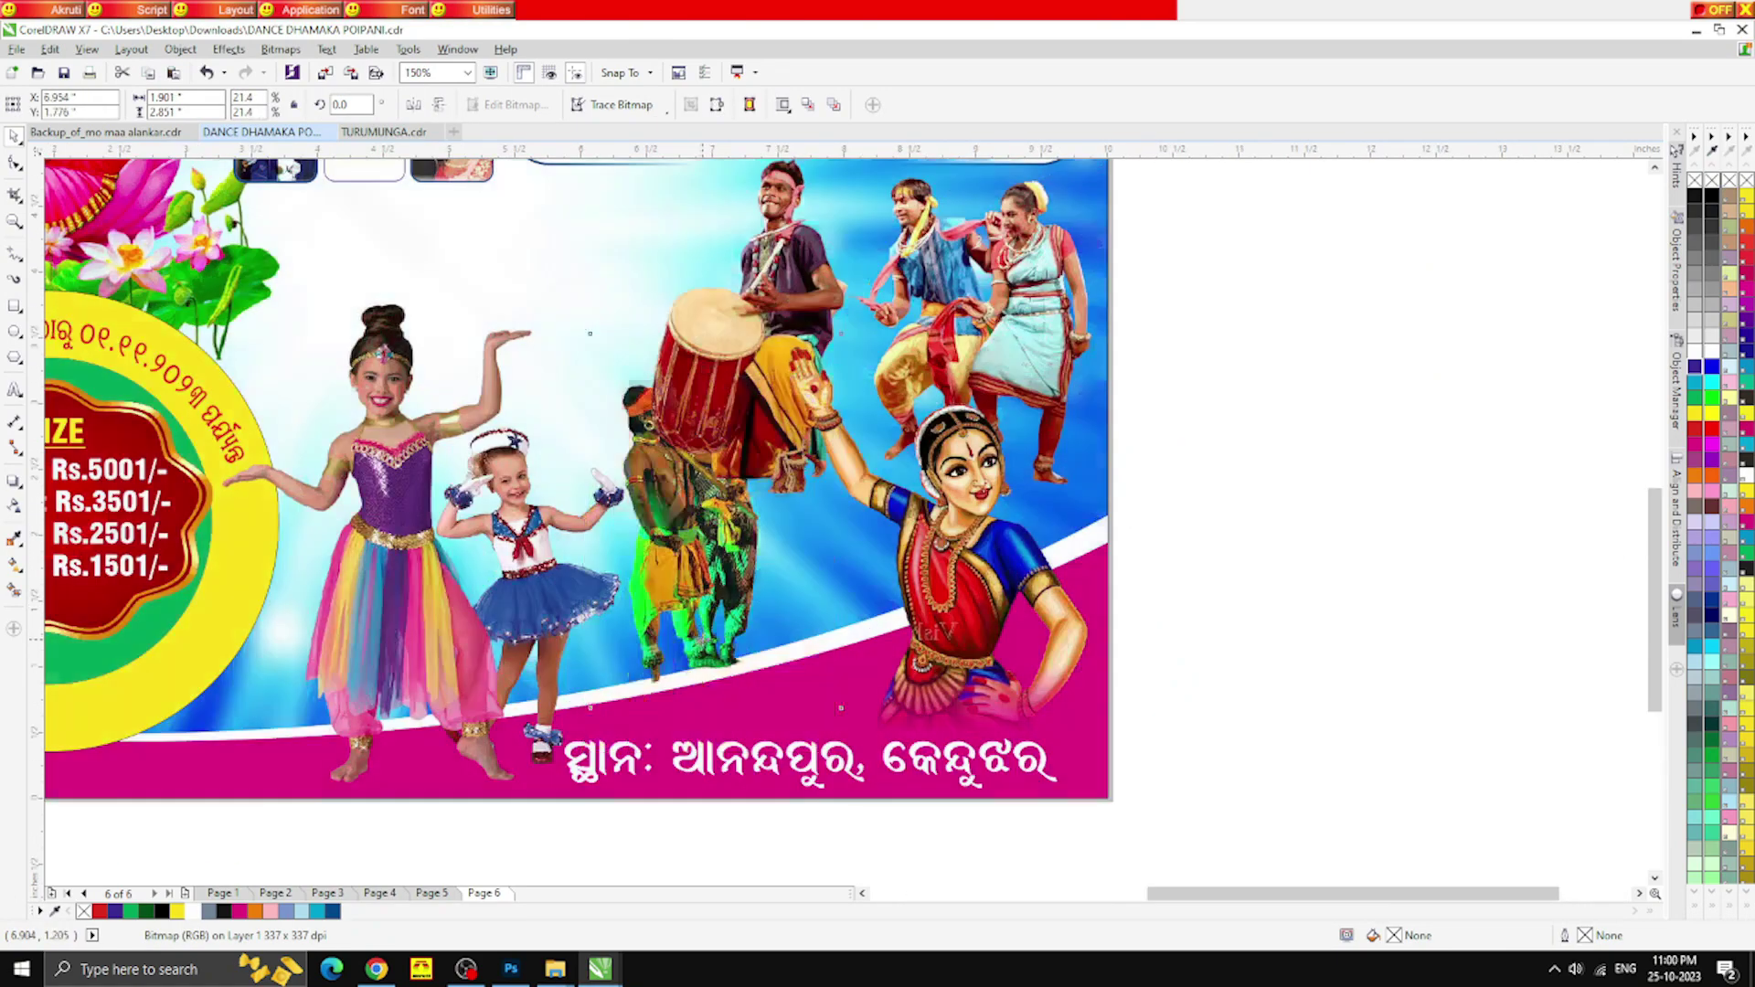
key("ctrl+z")
key("ctrl+z")
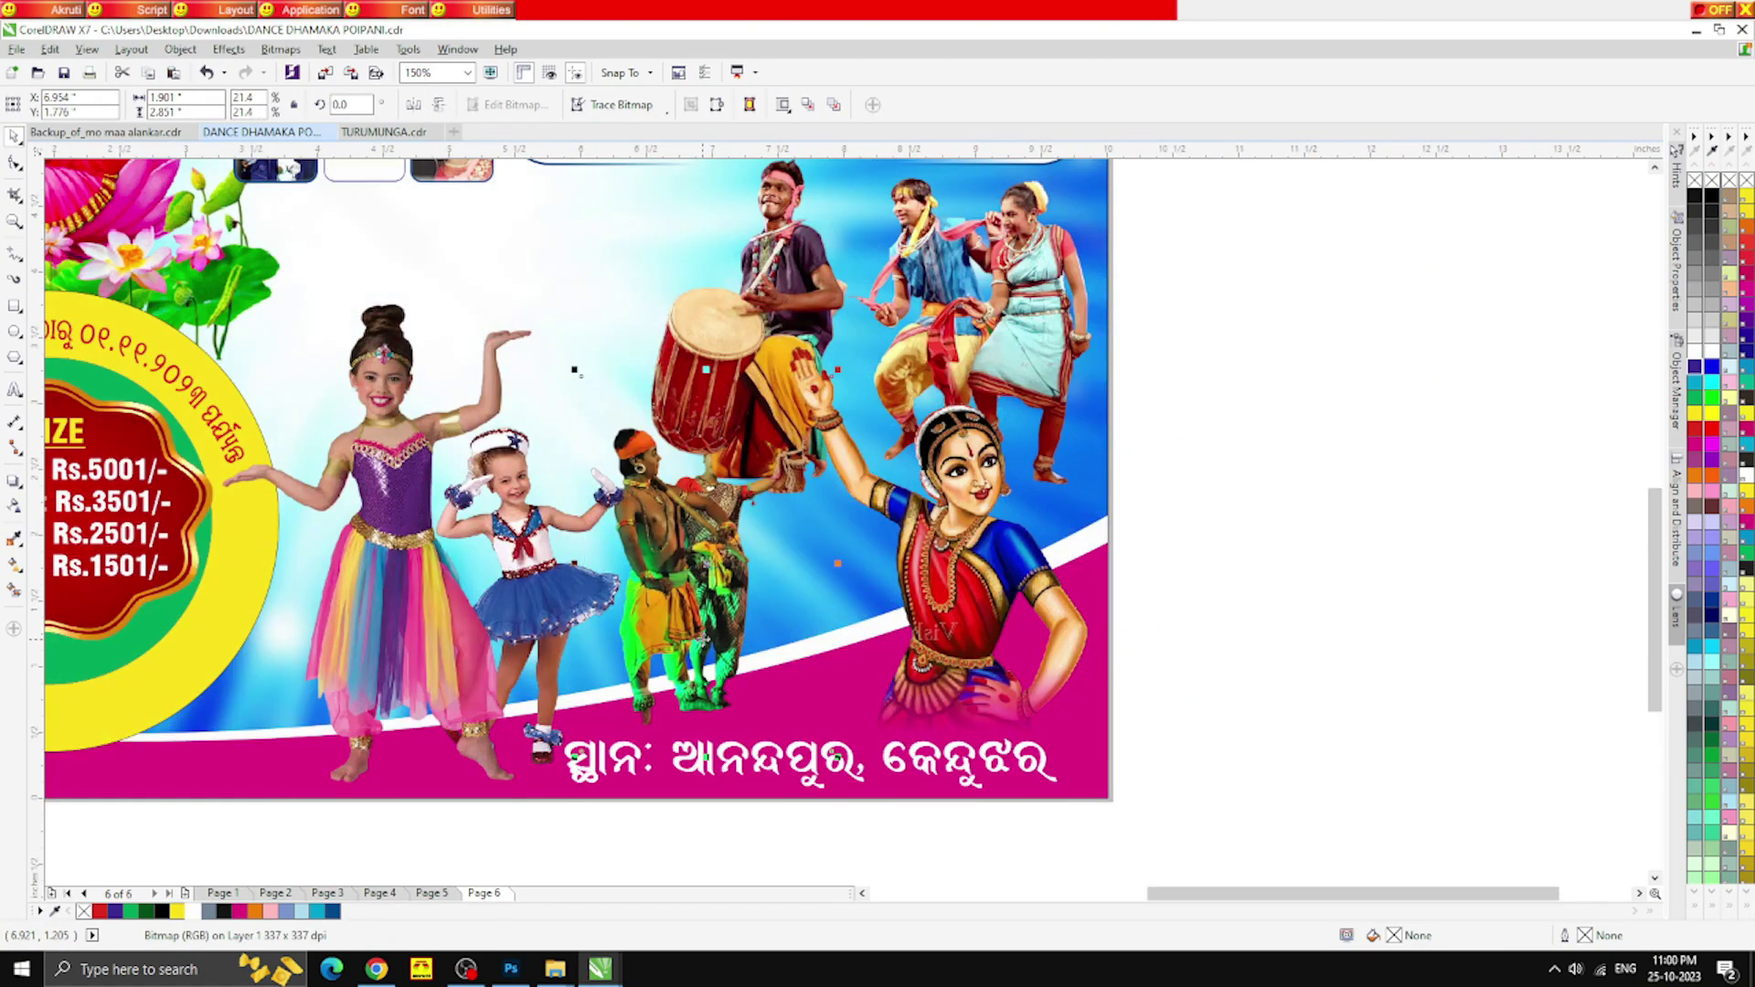
Delete the basket-carrying couple from the poster
key("Delete")
scroll(809, 478, "down", 1)
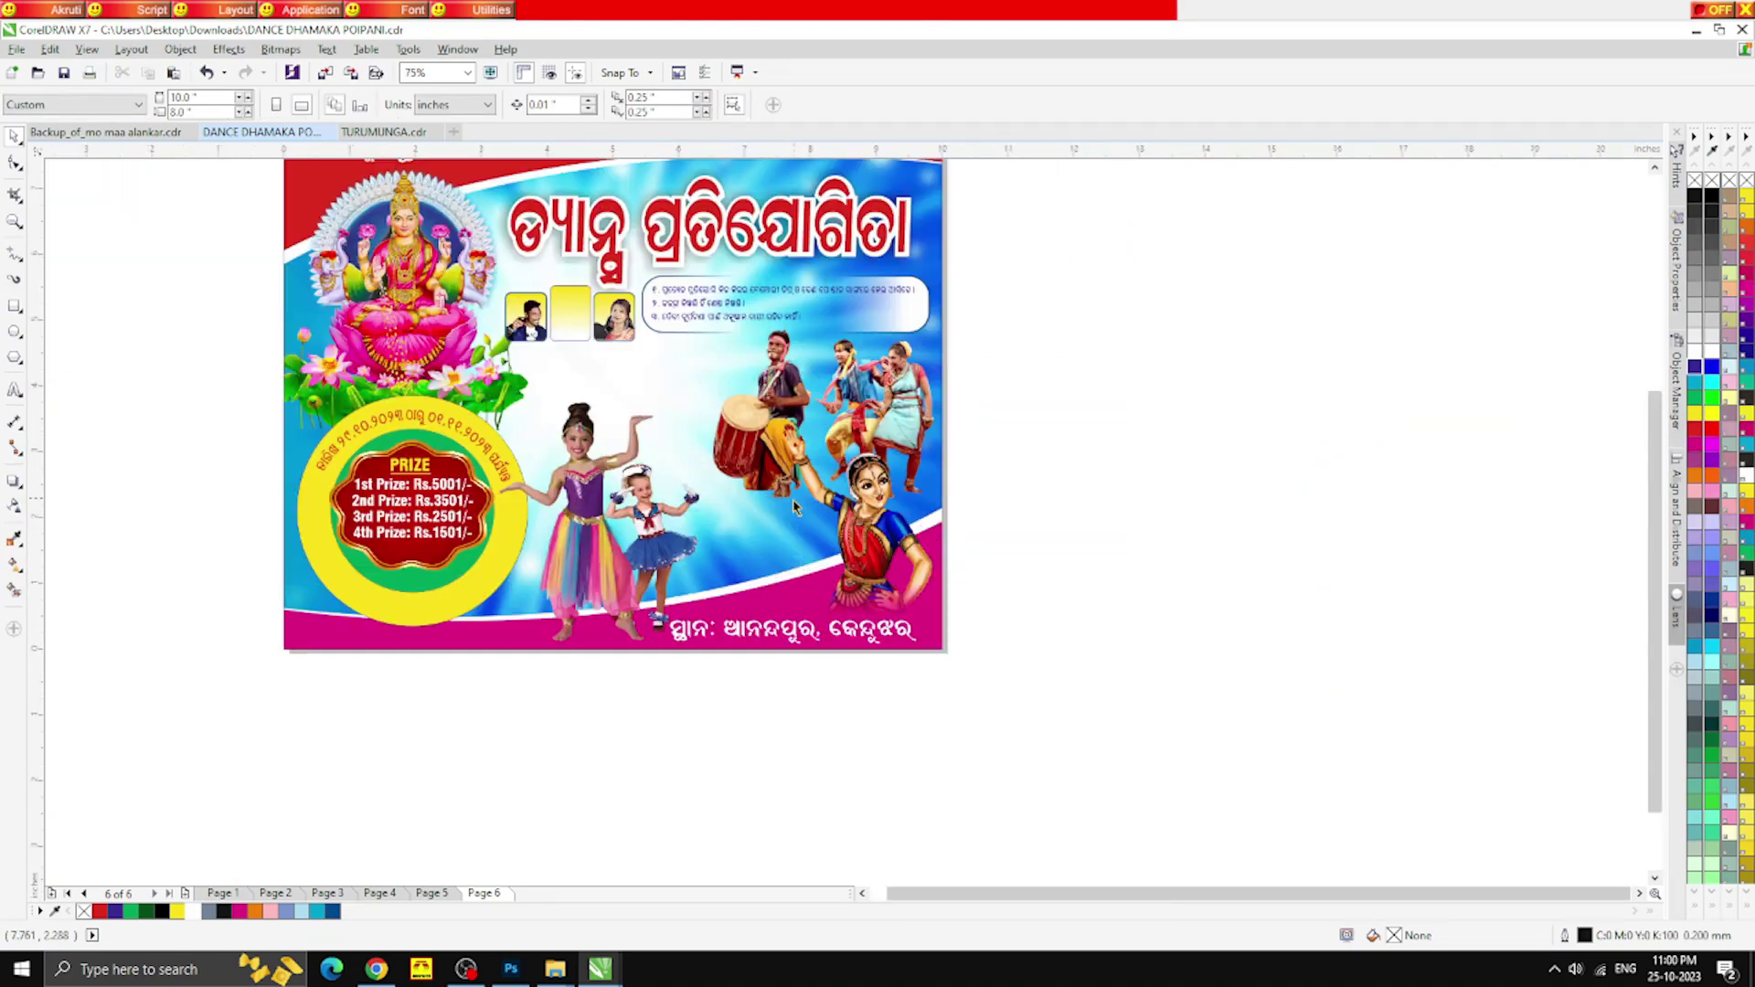
scroll(803, 419, "up", 1)
left_click(757, 445)
key("ctrl+z")
left_click(1210, 490)
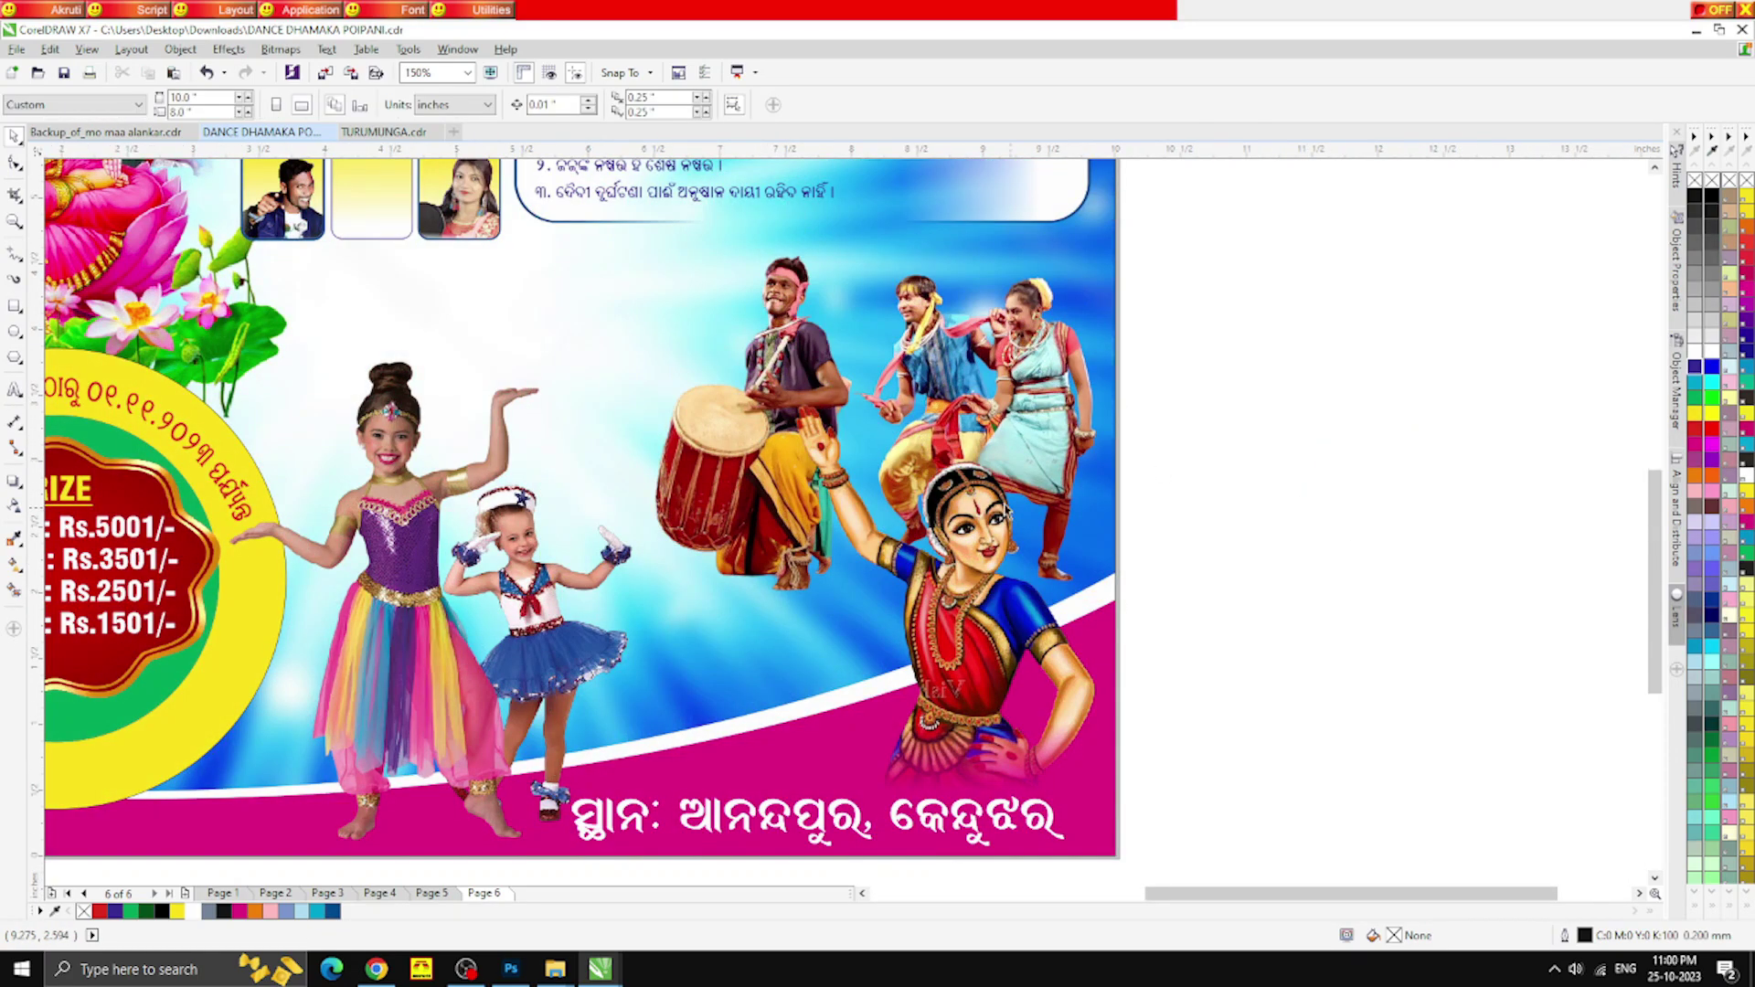
Enlarge the drummer and folk dancers to about 4.92 in wide and move them down next to the child dancers
left_click_drag(737, 436, 737, 518)
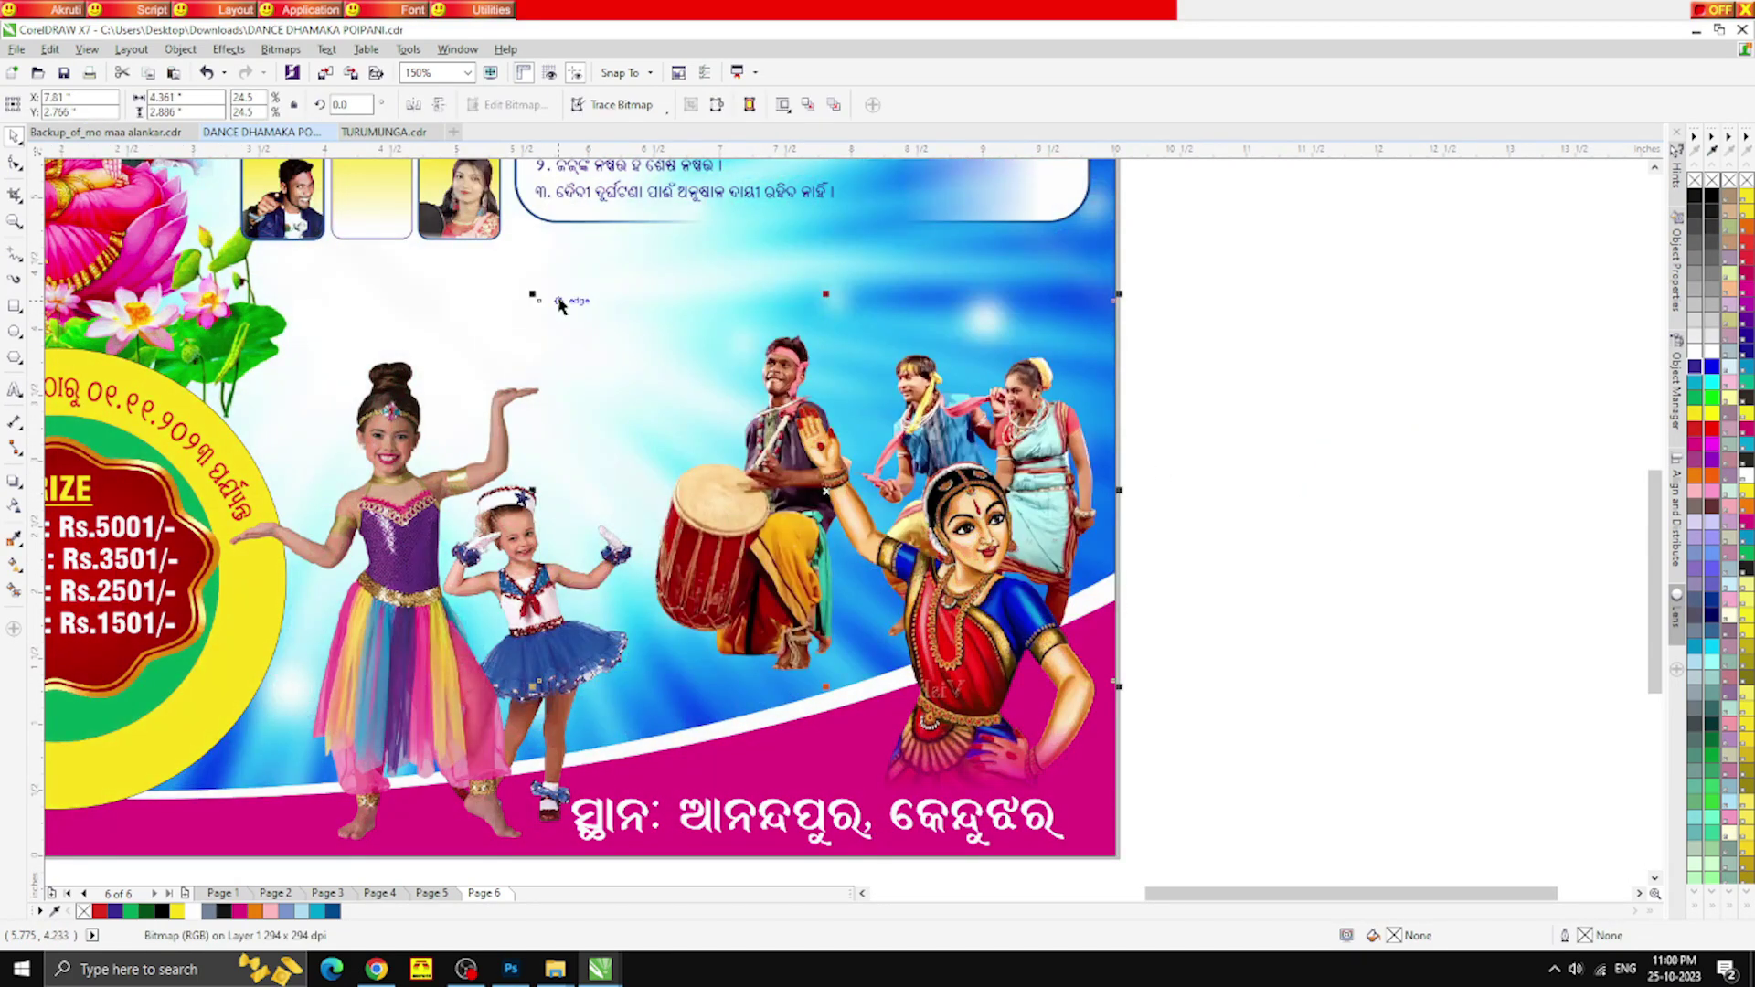
left_click_drag(535, 298, 456, 243)
left_click_drag(672, 464, 672, 517)
key("Escape")
scroll(751, 469, "down", 1)
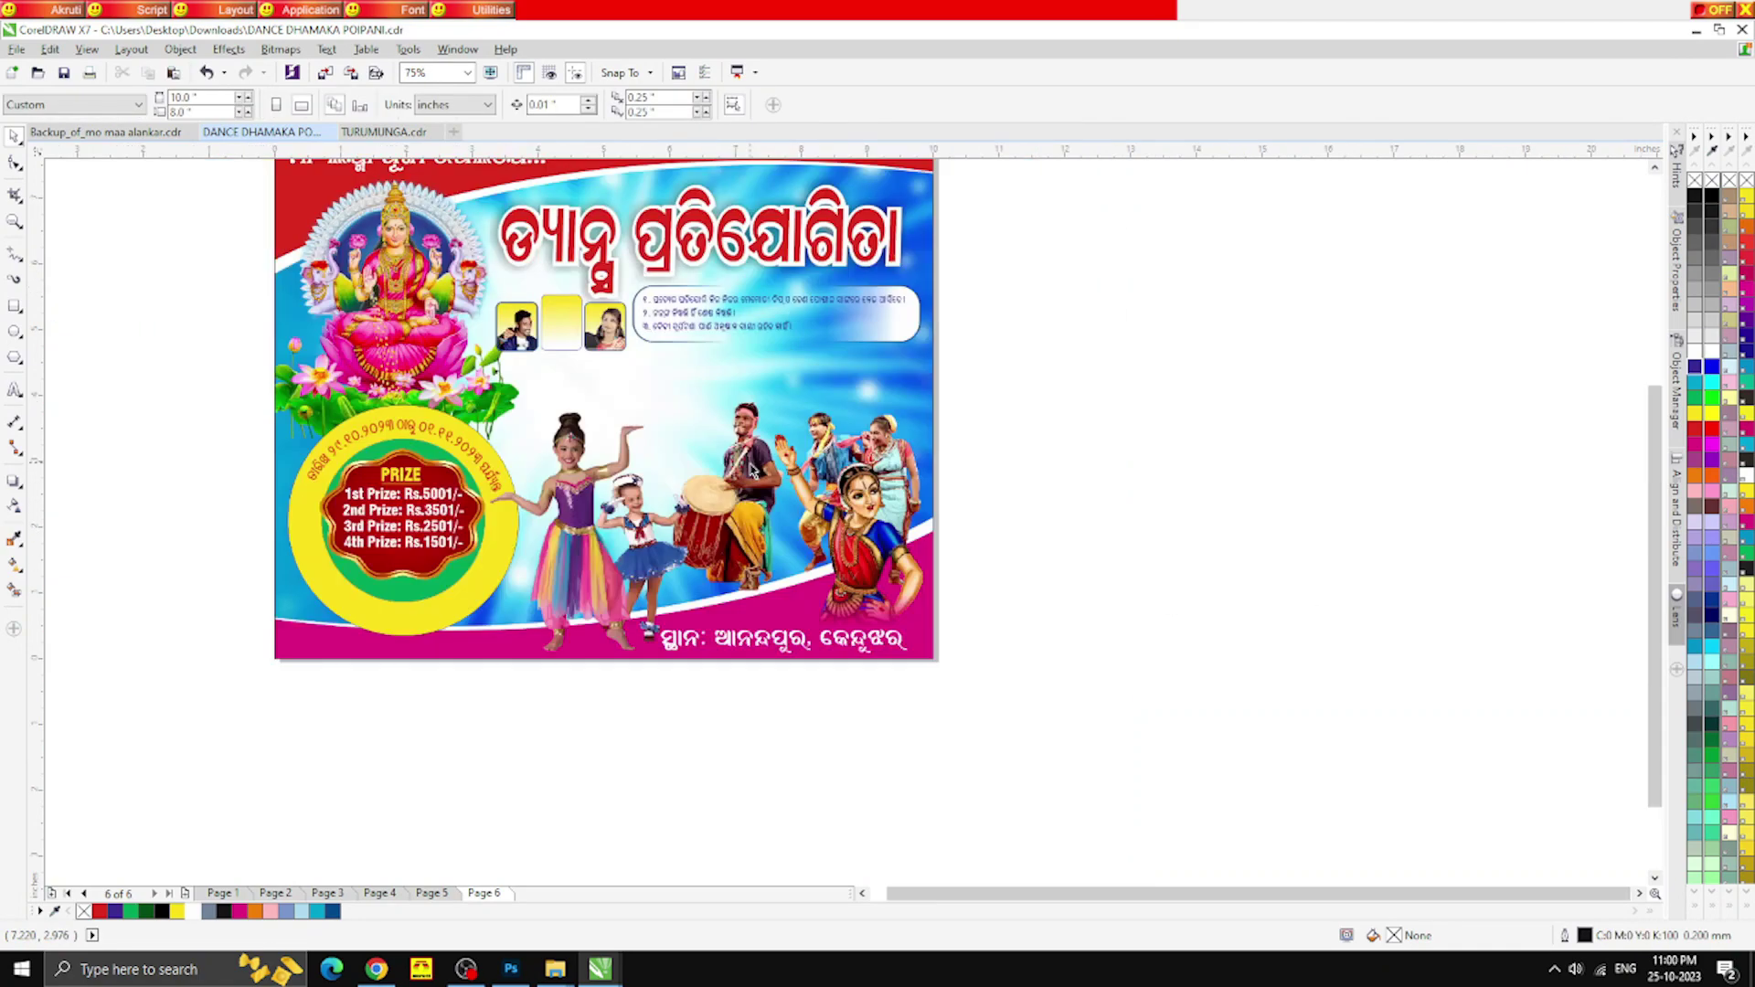
Reduce the classical dancer to about 2.06 in wide, place it above the sailor-costume child, and shift the drummer group down
left_click_drag(859, 555, 728, 507)
scroll(713, 476, "up", 1)
left_click_drag(1140, 565, 1140, 670)
scroll(863, 472, "down", 1)
left_click_drag(947, 596, 947, 578)
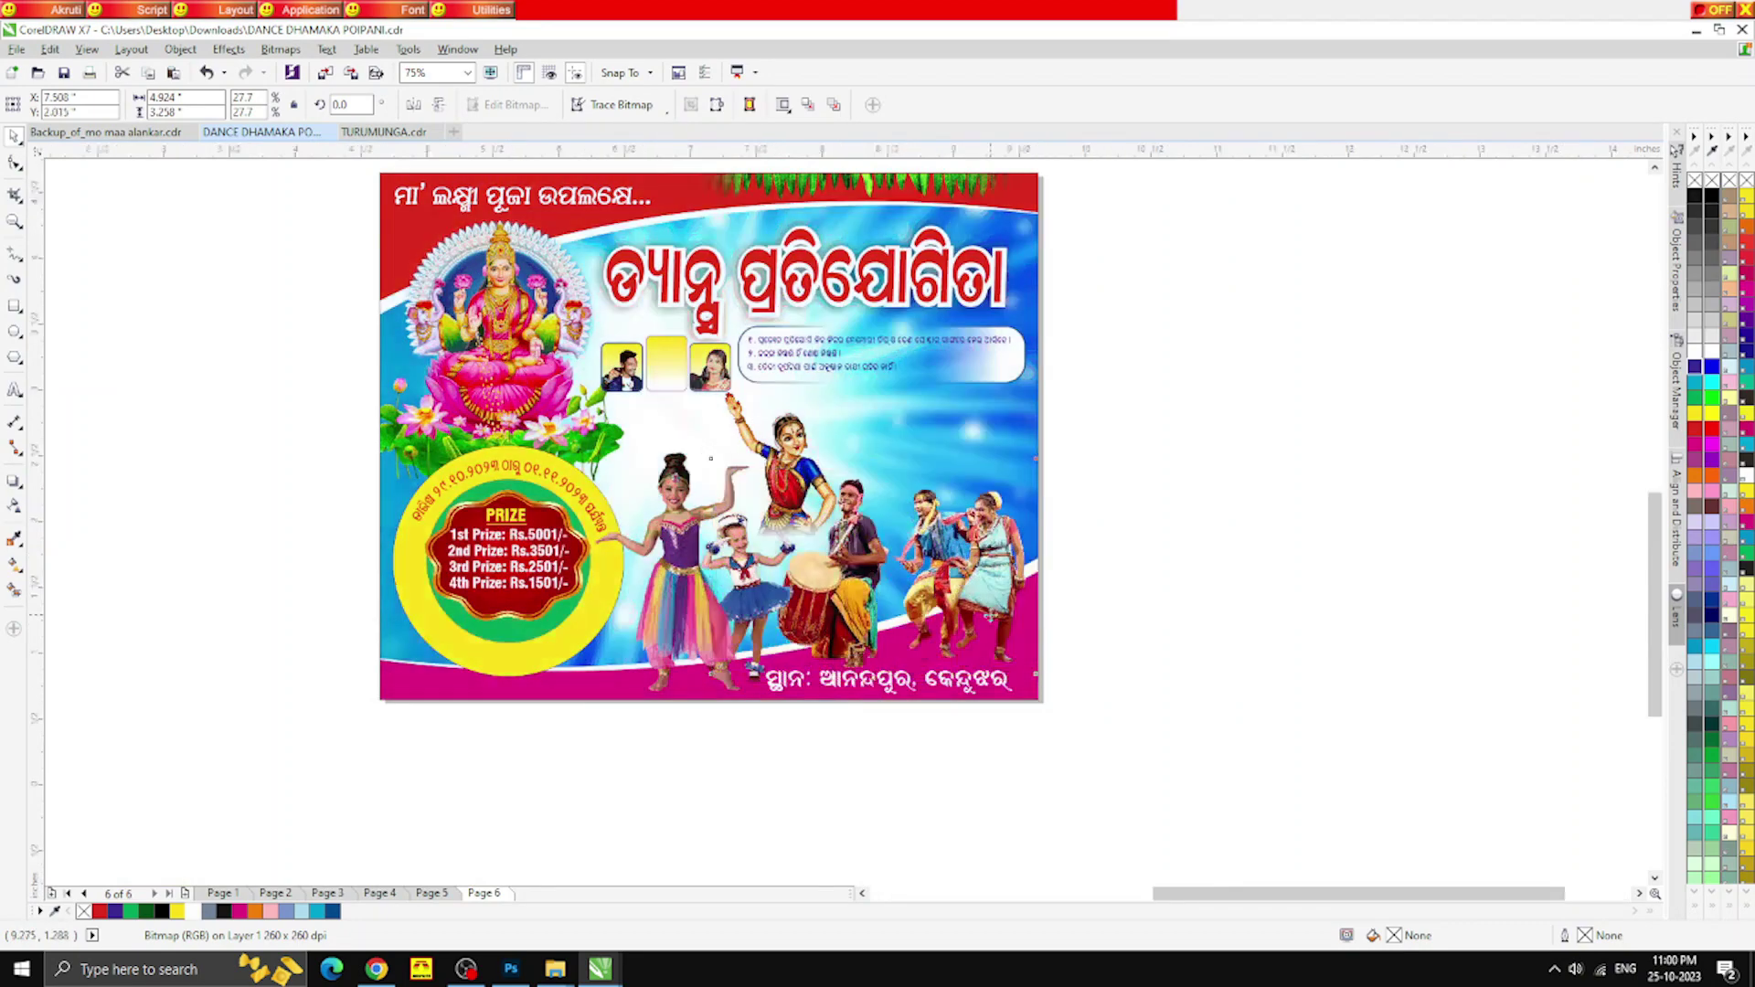
scroll(991, 625, "up", 1)
key("Escape")
scroll(646, 306, "down", 1)
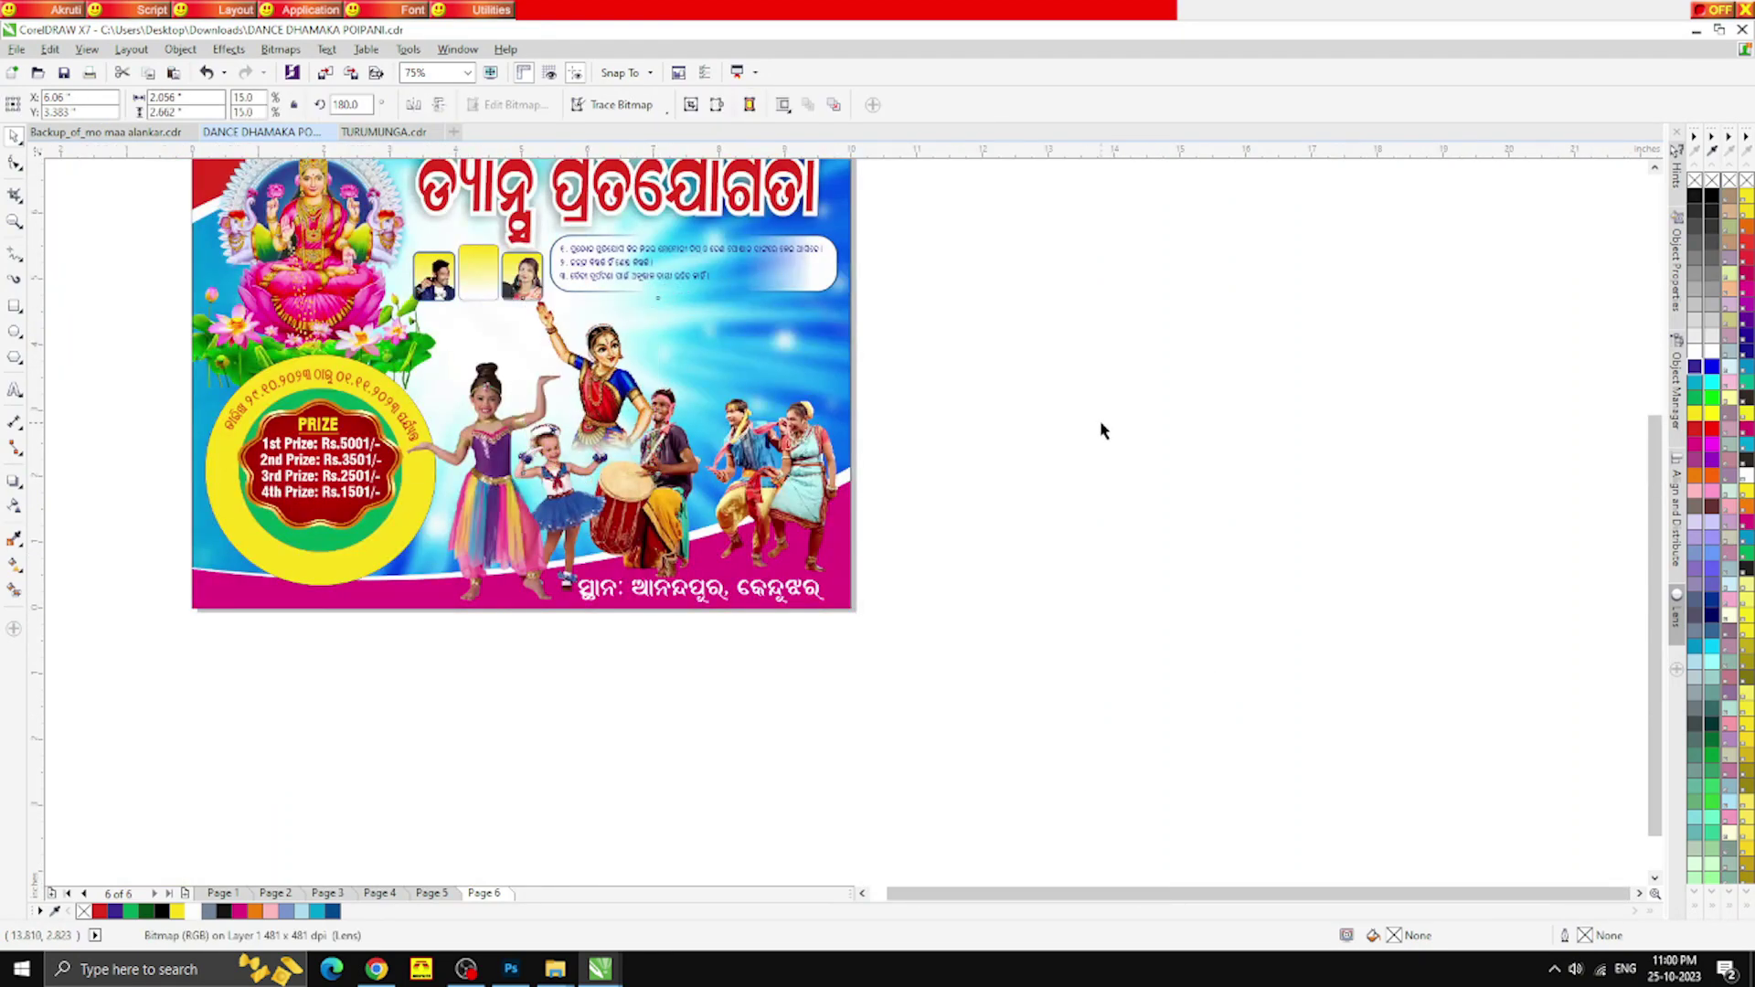
scroll(587, 369, "up", 1)
left_click(587, 370)
key("Escape")
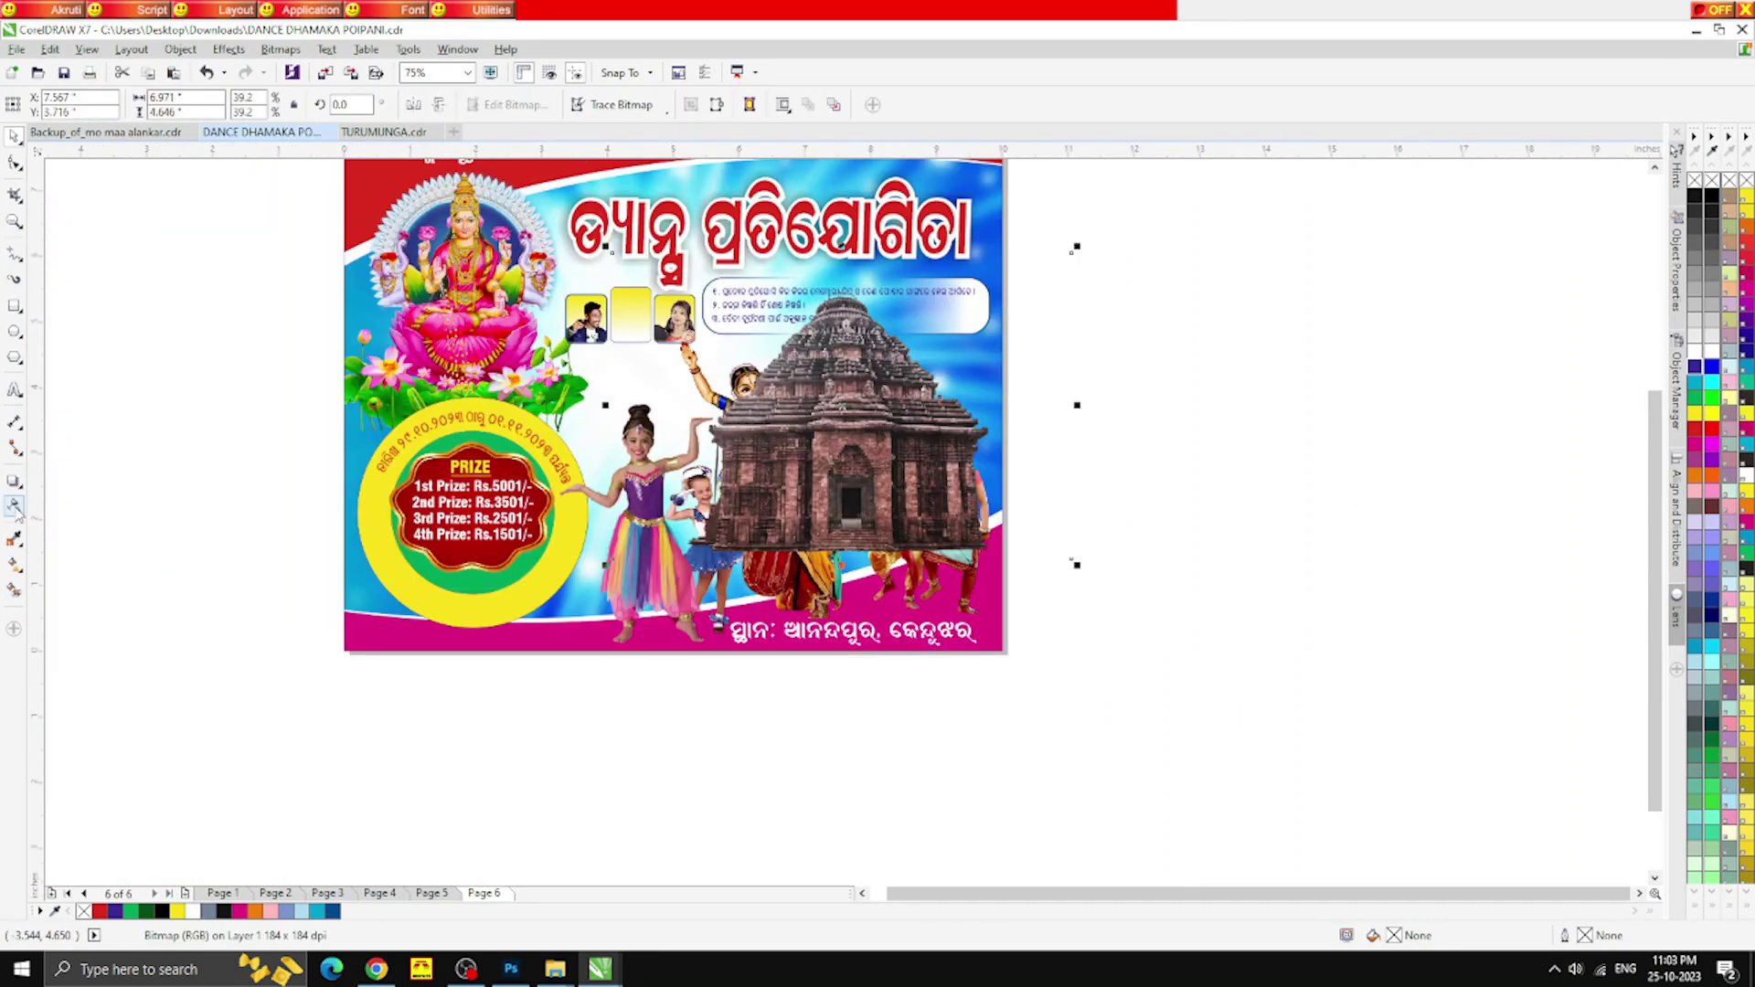
Blend the temple picture into the poster by trying the Screen merge mode and settling on Overlay transparency
left_click(13, 505)
left_click(207, 105)
left_click(219, 442)
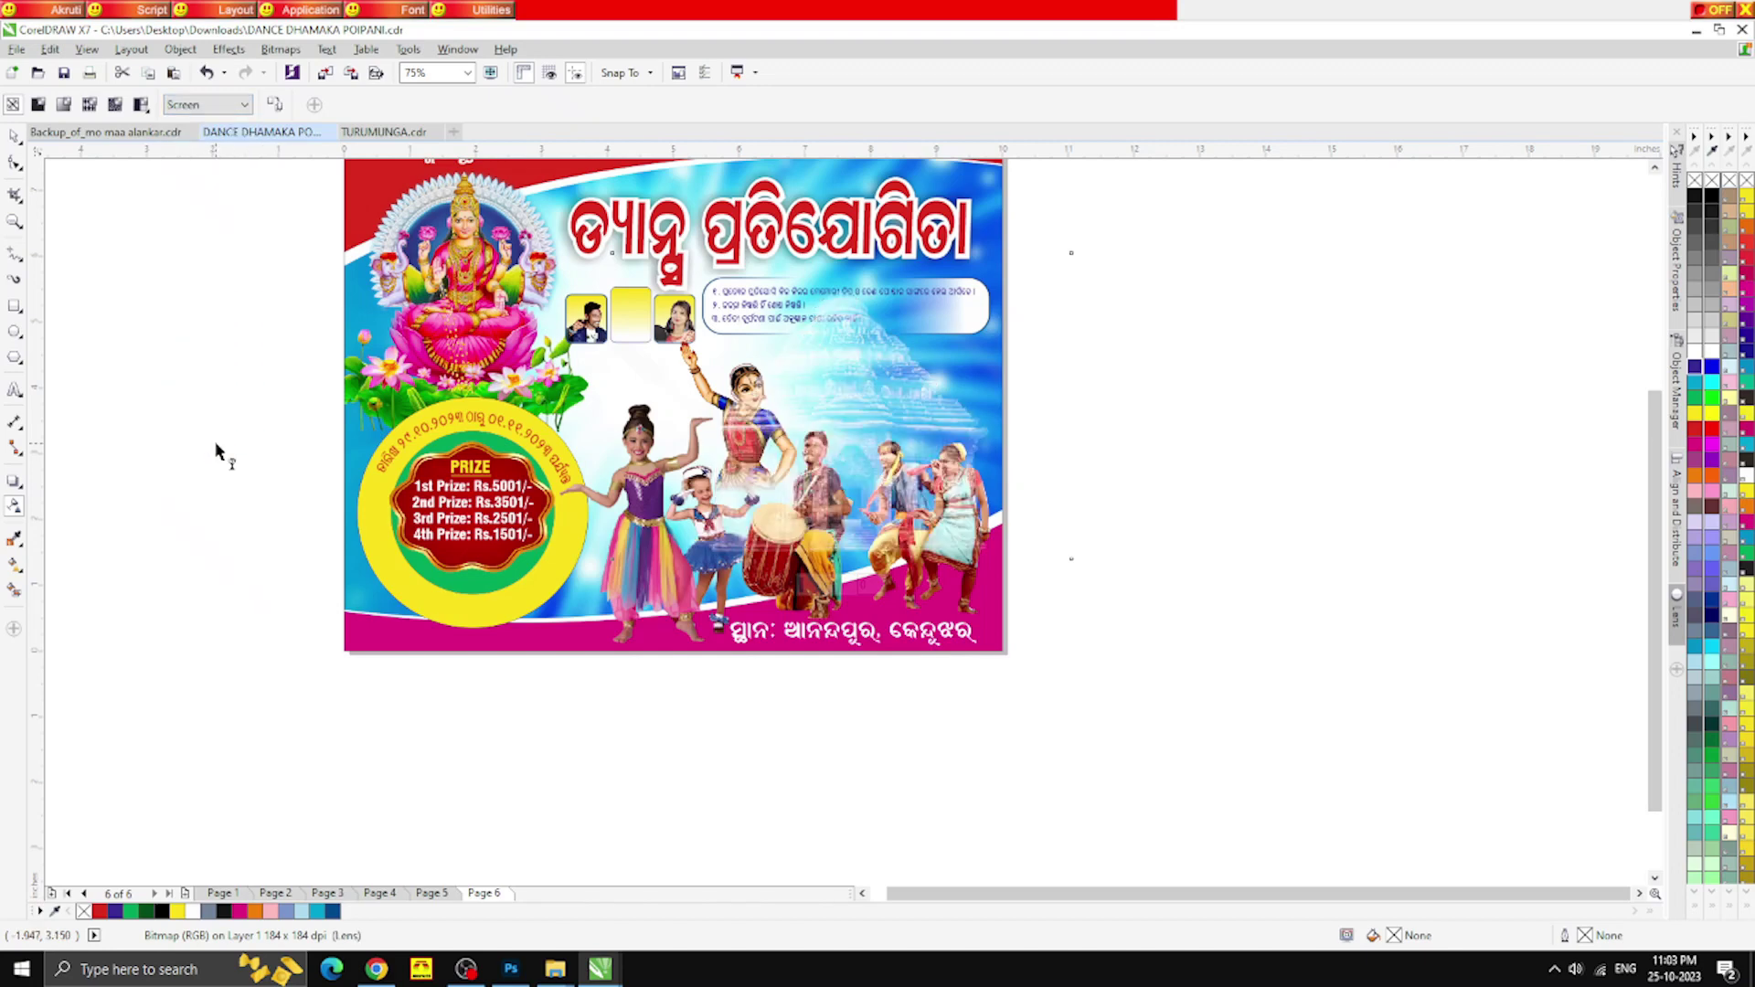
left_click(197, 107)
left_click(219, 465)
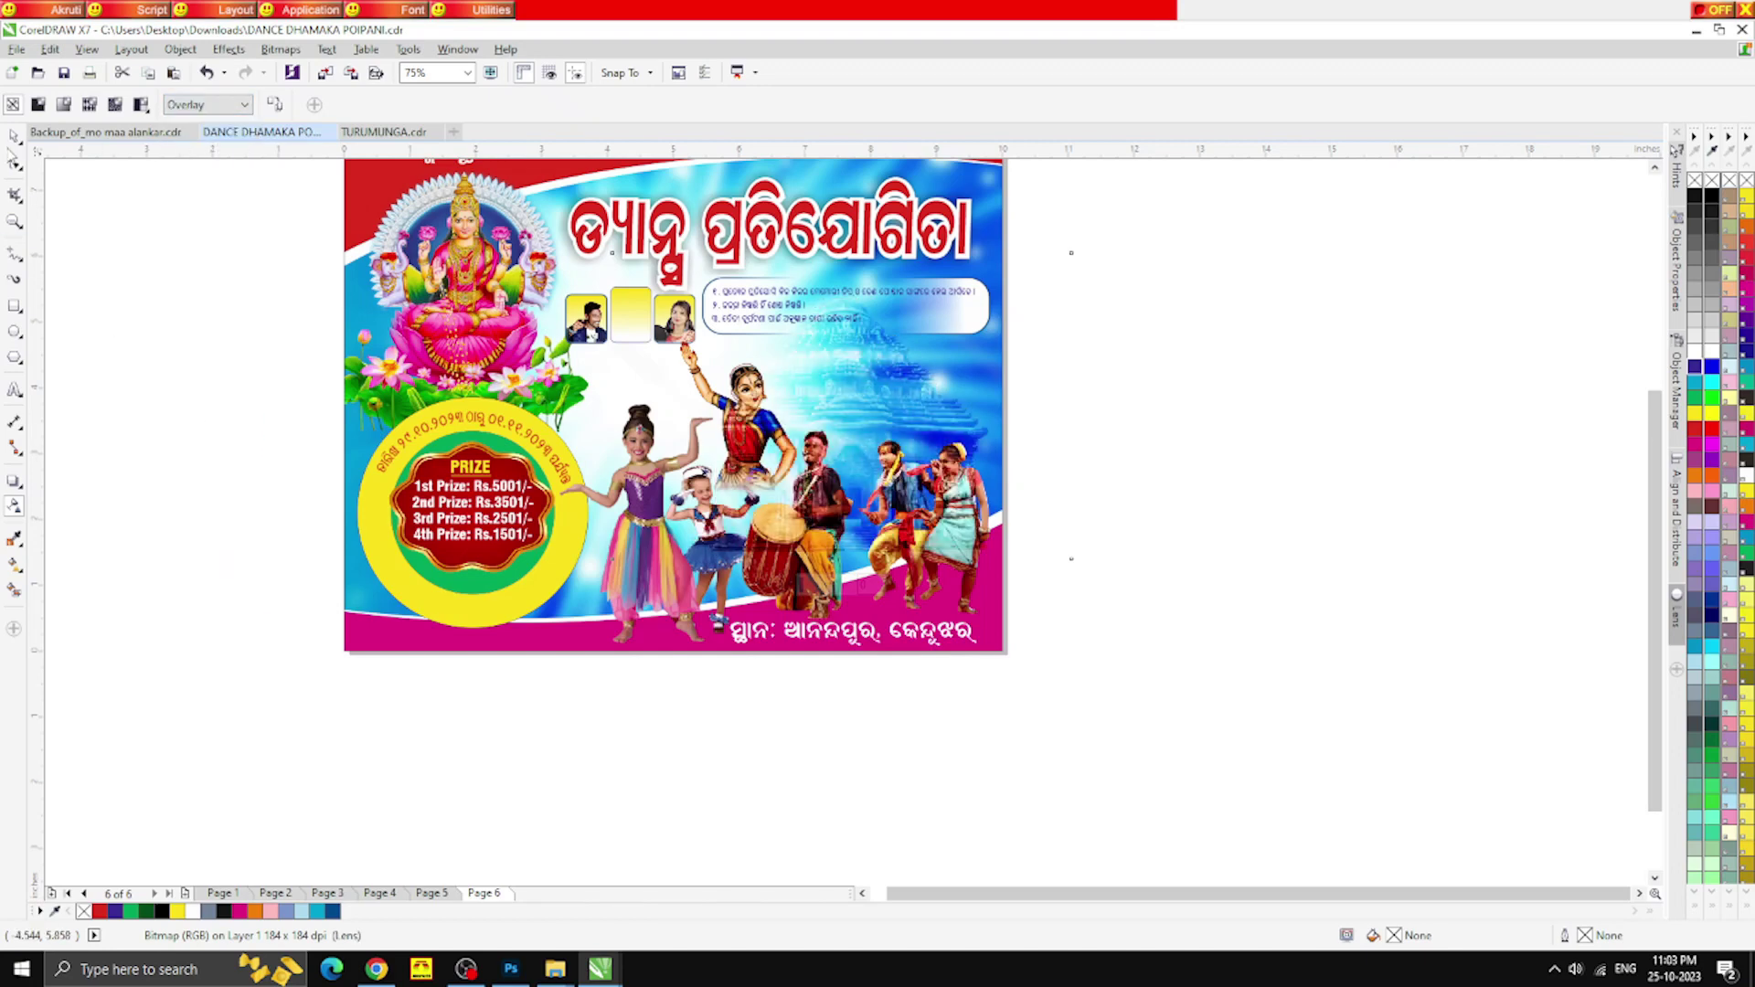
left_click(19, 142)
left_click(161, 378)
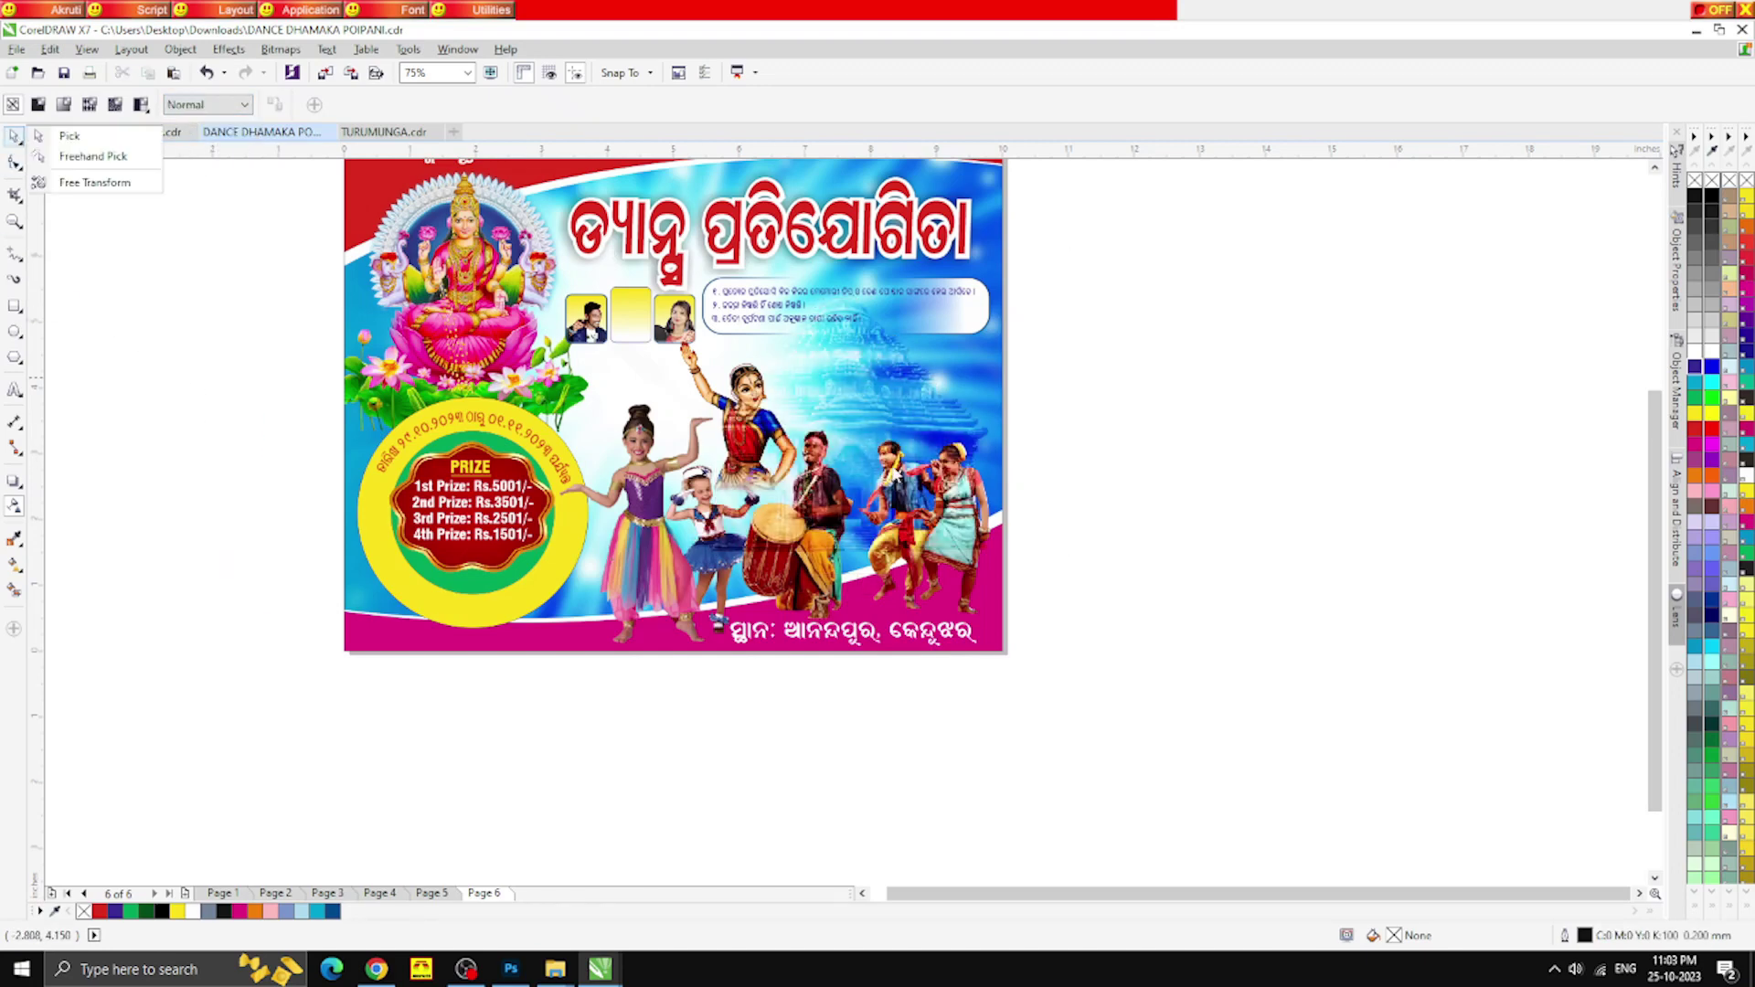
Scale the blended temple picture to about 5.74 in wide and place it over the folk dancers below the rules box
scroll(893, 473, "up", 1)
scroll(831, 382, "down", 1)
left_click(834, 382)
left_click(14, 136)
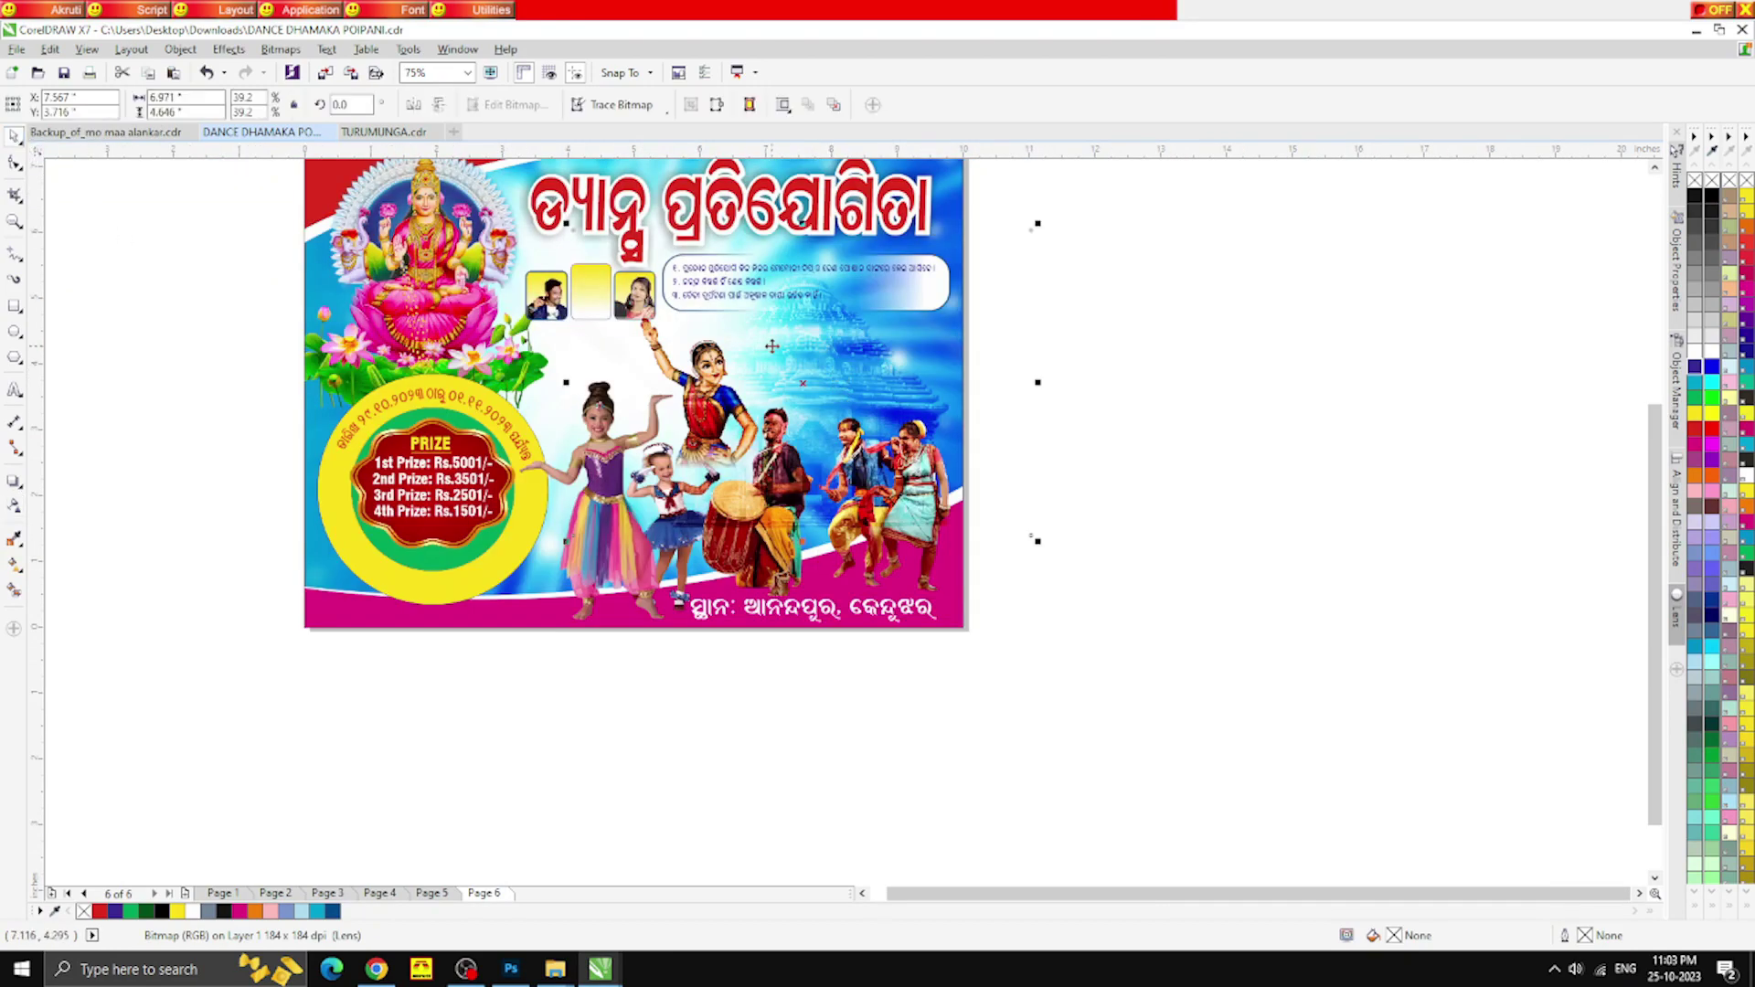
left_click_drag(792, 360, 897, 415)
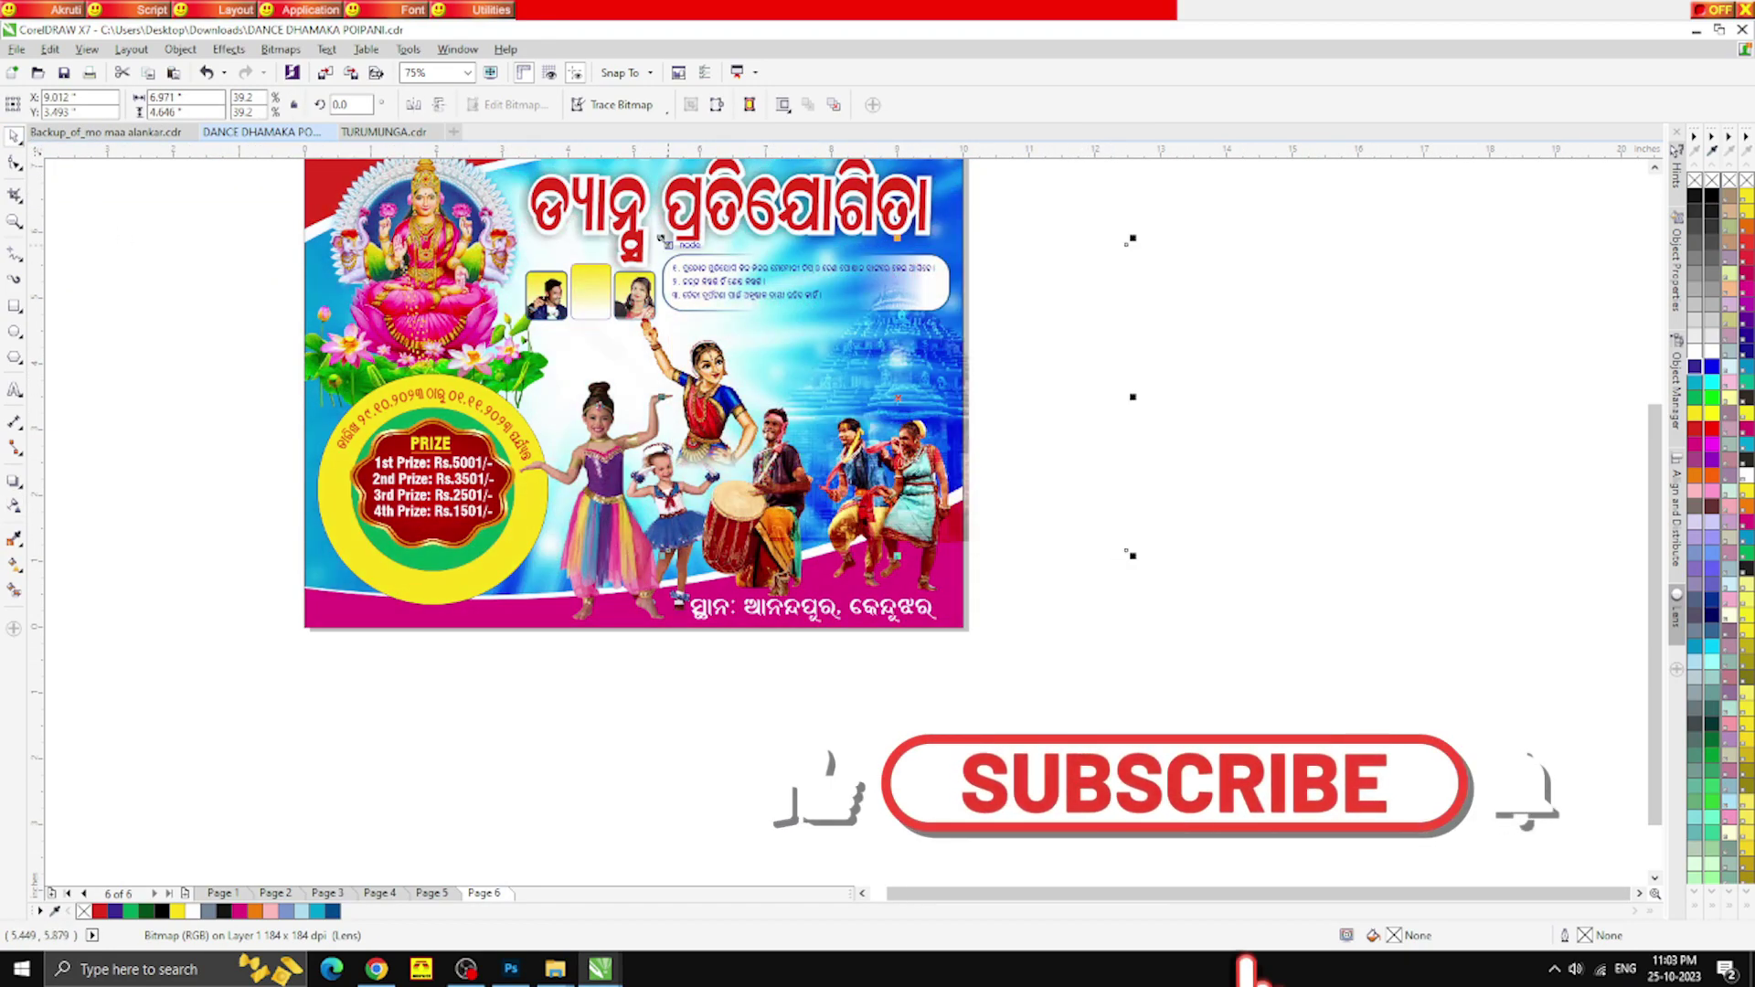
left_click_drag(662, 238, 782, 318)
scroll(957, 409, "up", 1)
left_click_drag(957, 462, 756, 485)
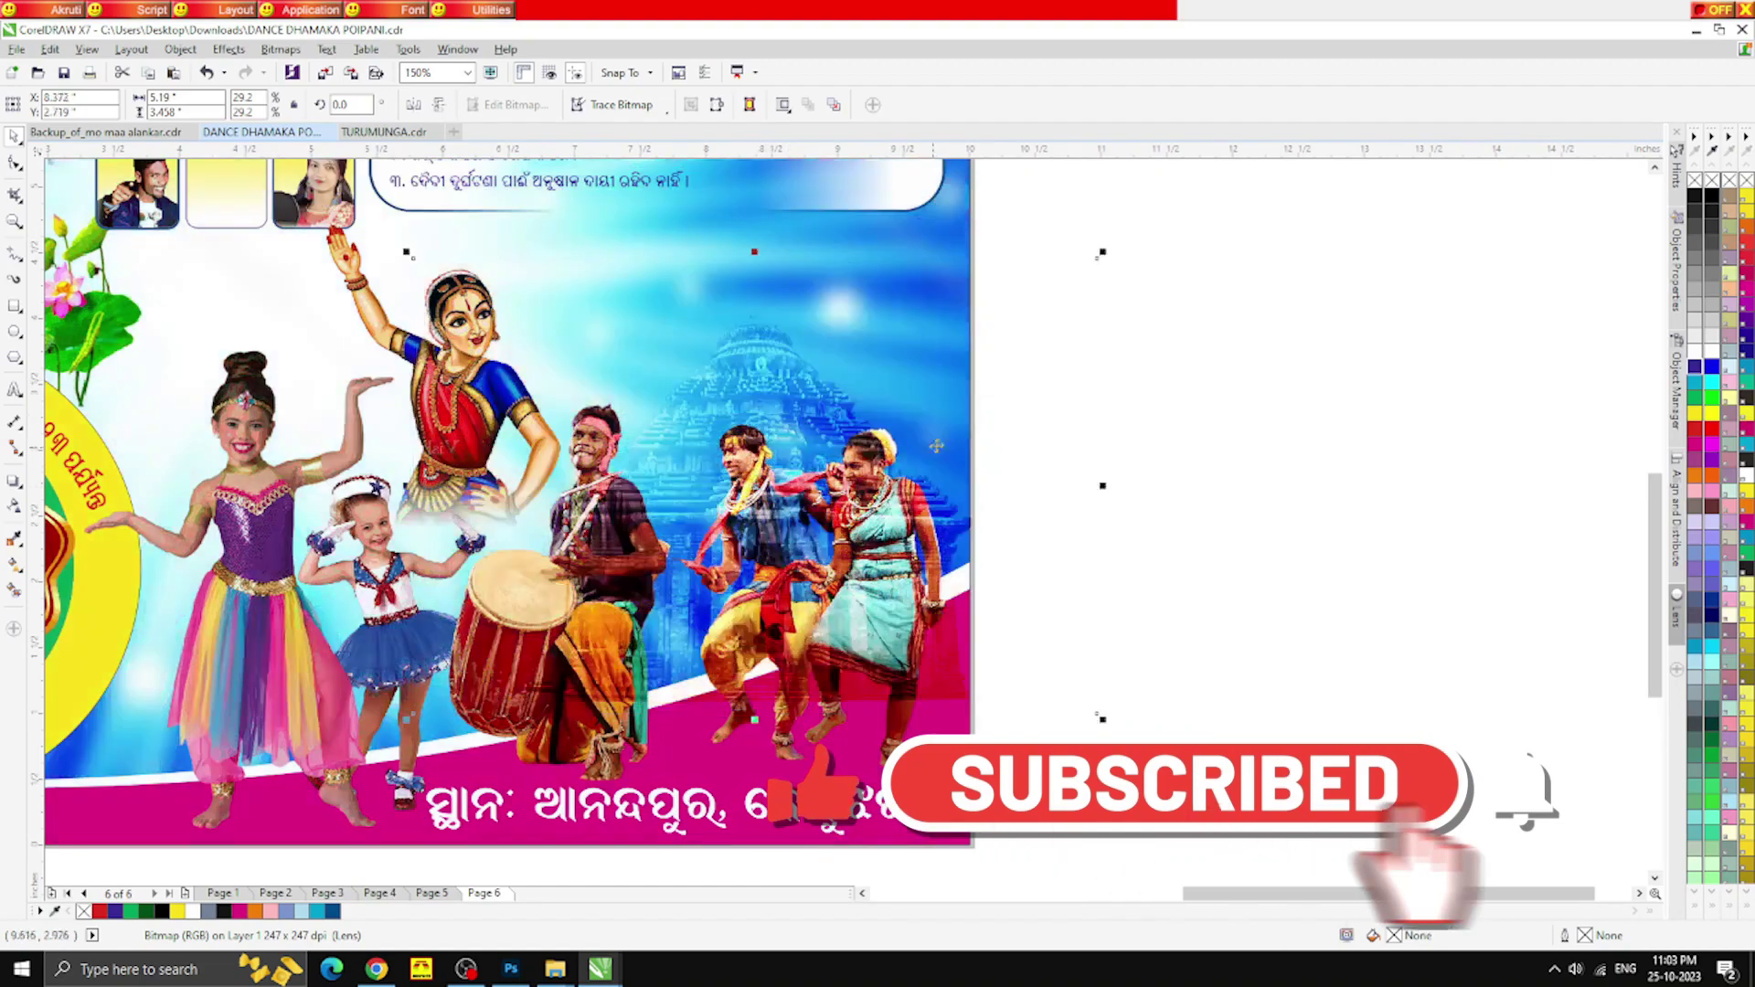
left_click_drag(1102, 252, 1174, 203)
left_click_drag(791, 505, 776, 475)
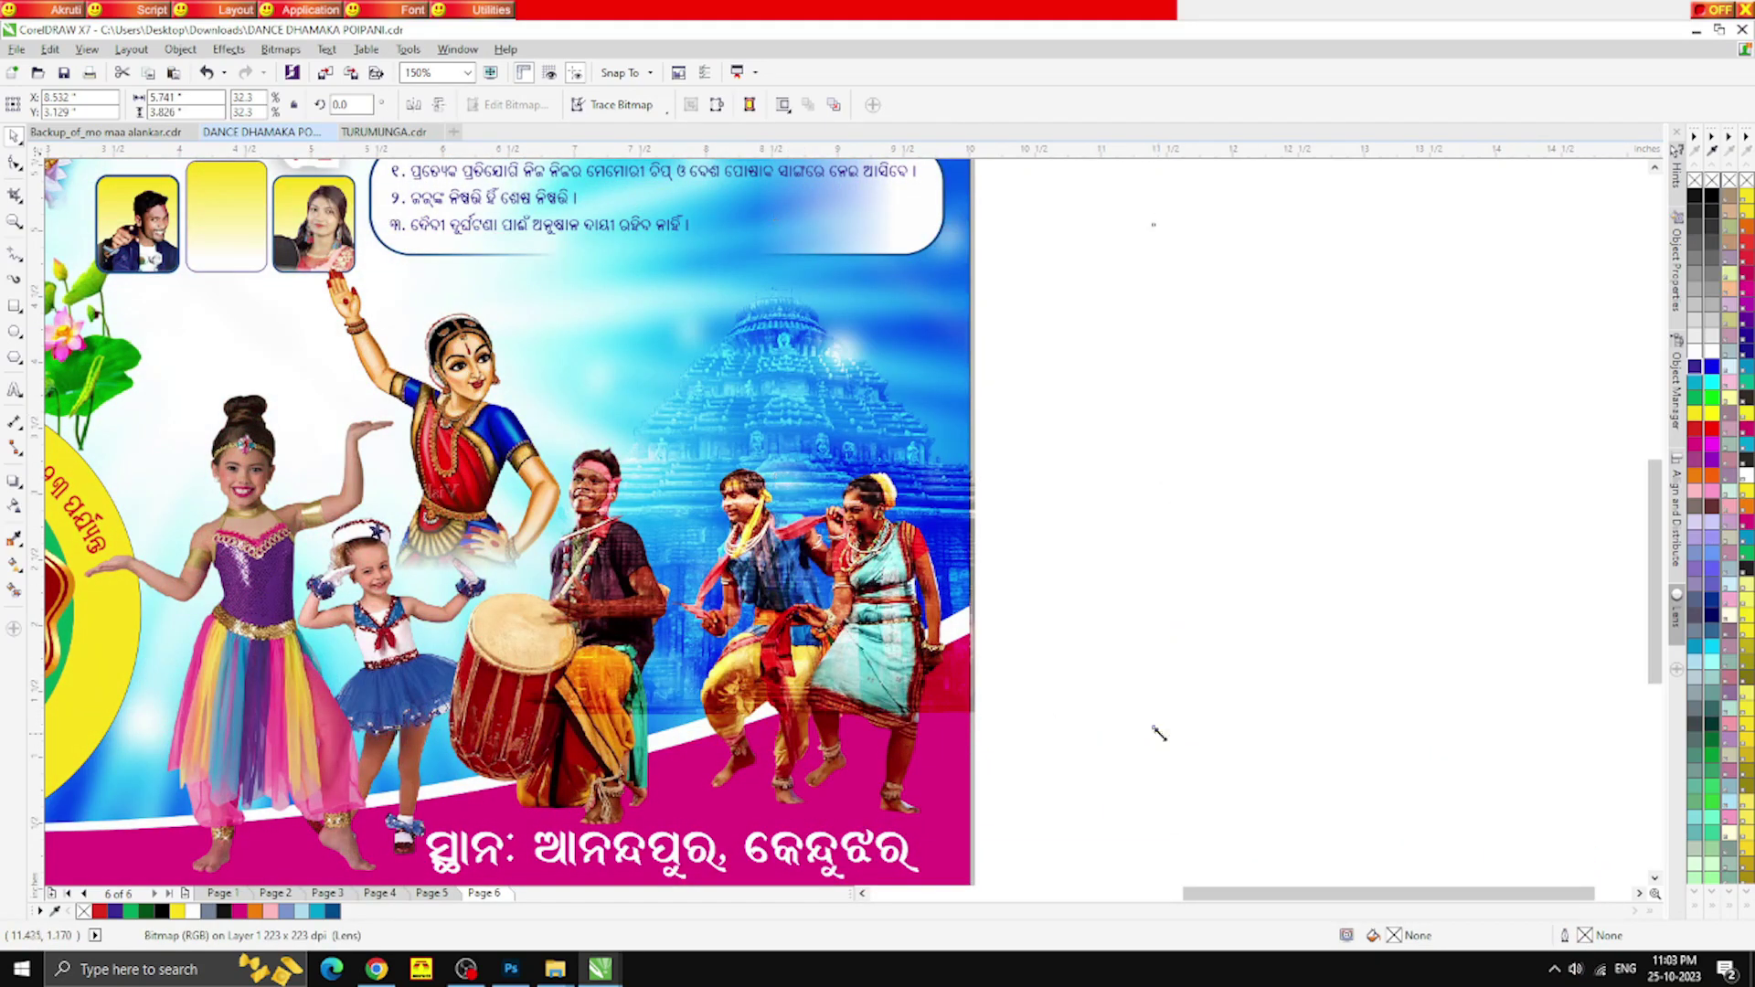
Enlarge the temple picture to about 6.16 in wide, shift it slightly up, and PowerClip it inside the poster background
left_click_drag(1158, 730, 1214, 770)
left_click_drag(823, 392, 783, 345)
scroll(770, 335, "down", 1)
right_click(770, 336)
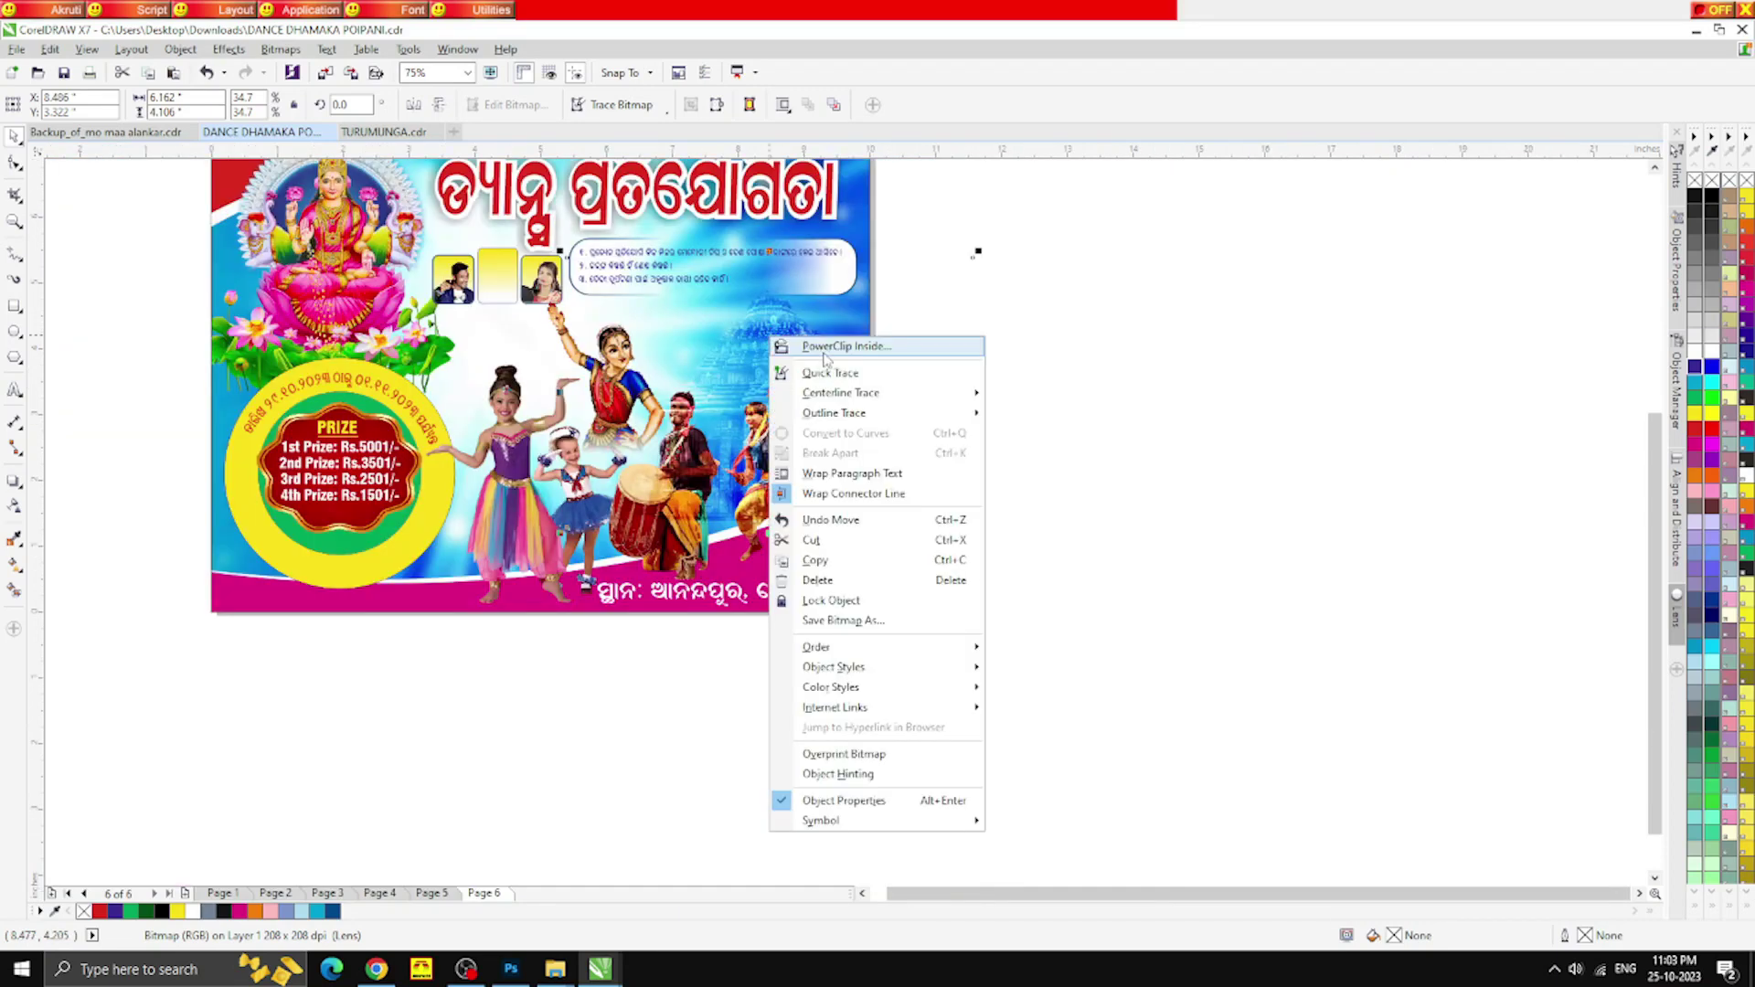
left_click(822, 347)
left_click(512, 344)
key("Escape")
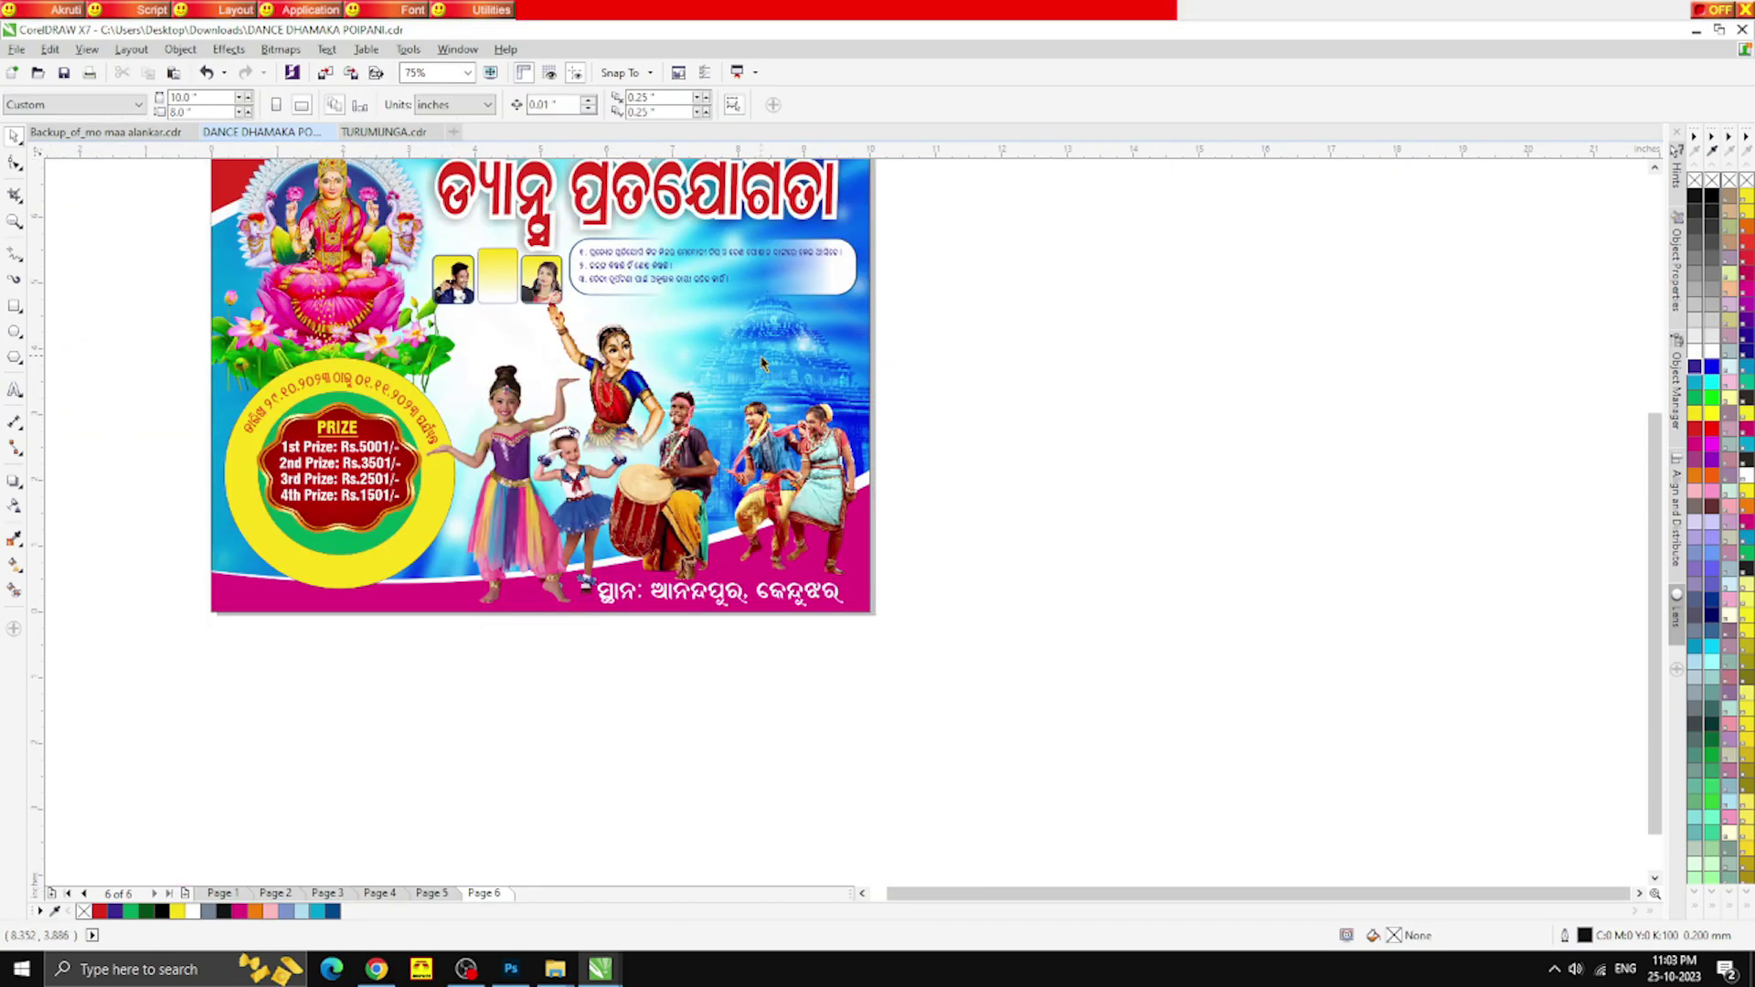
Examine how the clipped temple blends behind the dancers and how the overall poster layout looks
scroll(763, 364, "up", 2)
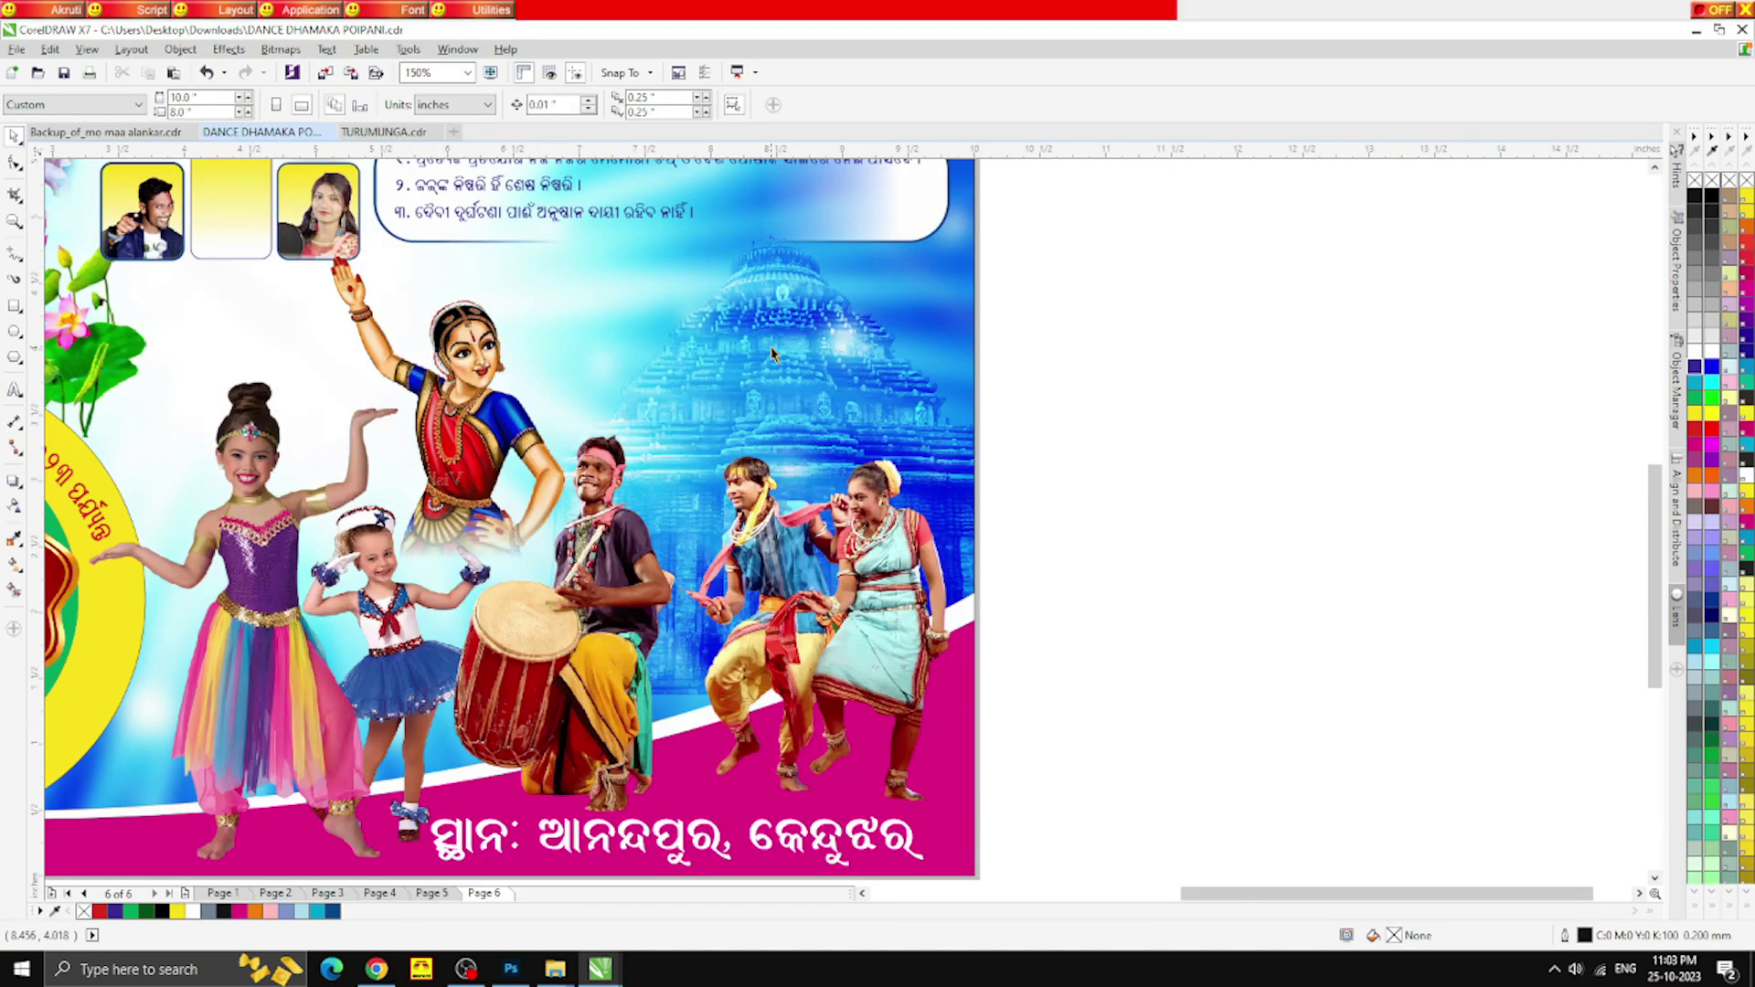
scroll(784, 360, "down", 2)
scroll(655, 346, "up", 2)
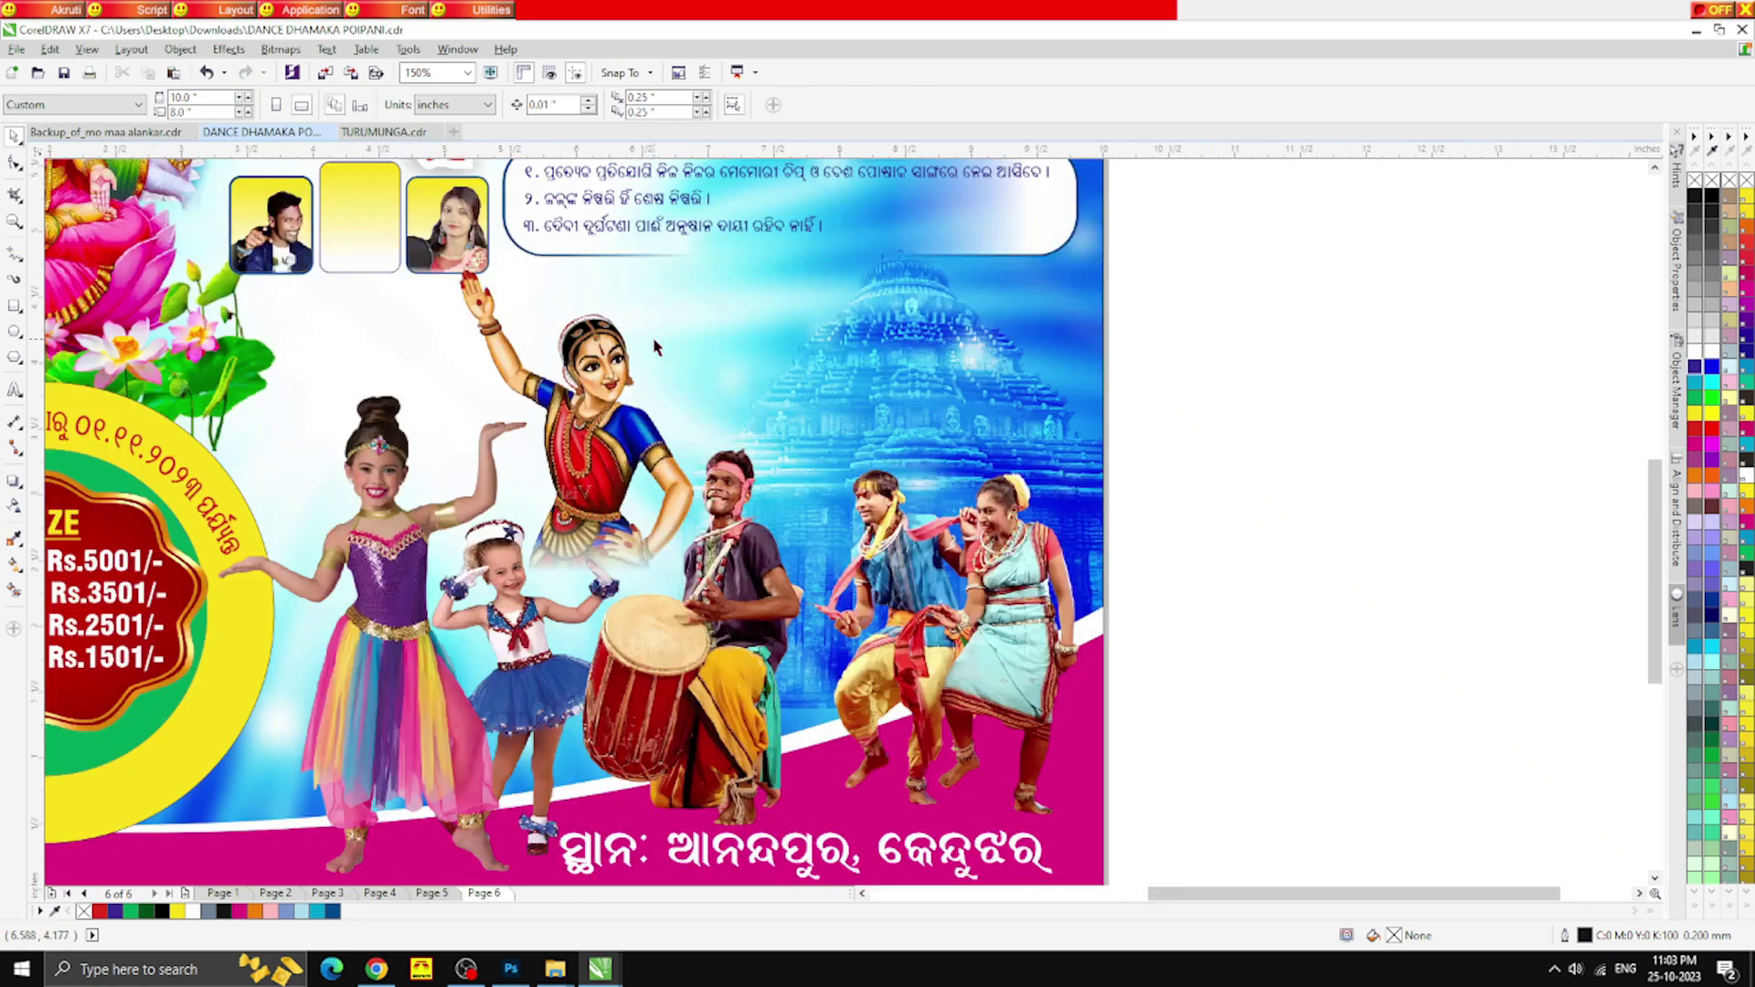
scroll(663, 351, "down", 2)
scroll(552, 285, "down", 3)
scroll(552, 279, "up", 3)
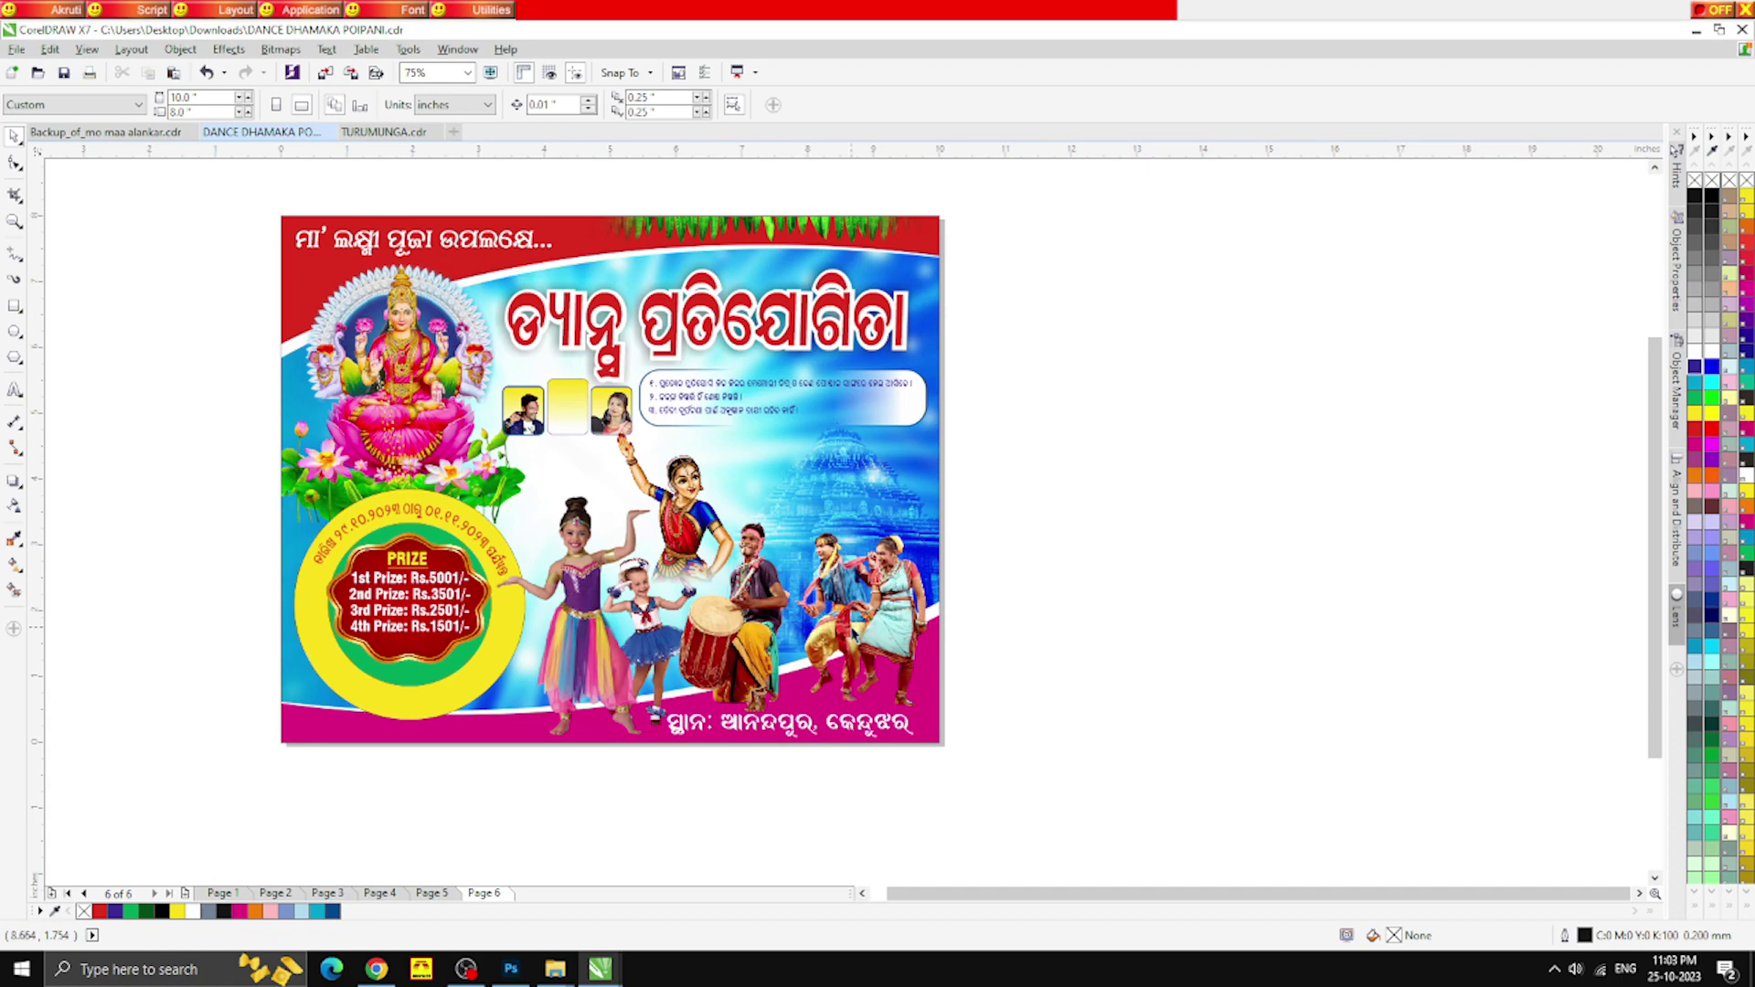
scroll(641, 649, "up", 2)
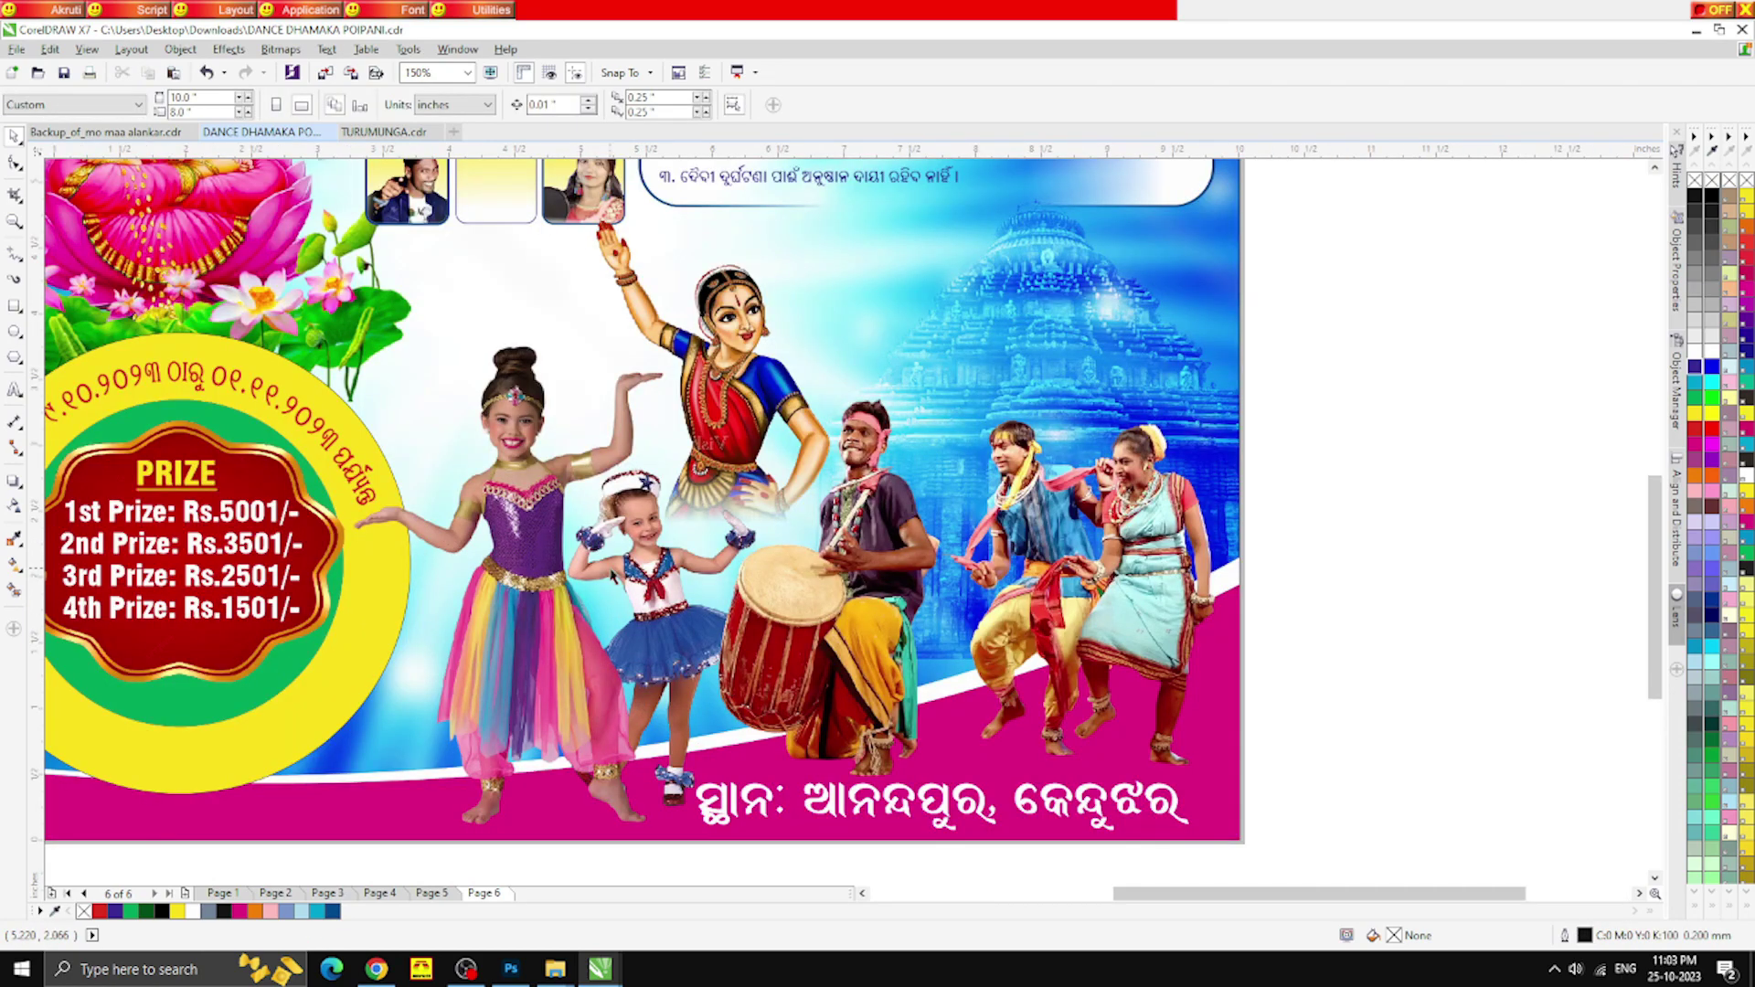
scroll(634, 508, "down", 2)
Delete the two guest photos and the empty yellow photo frame beside the rules box
scroll(714, 391, "up", 2)
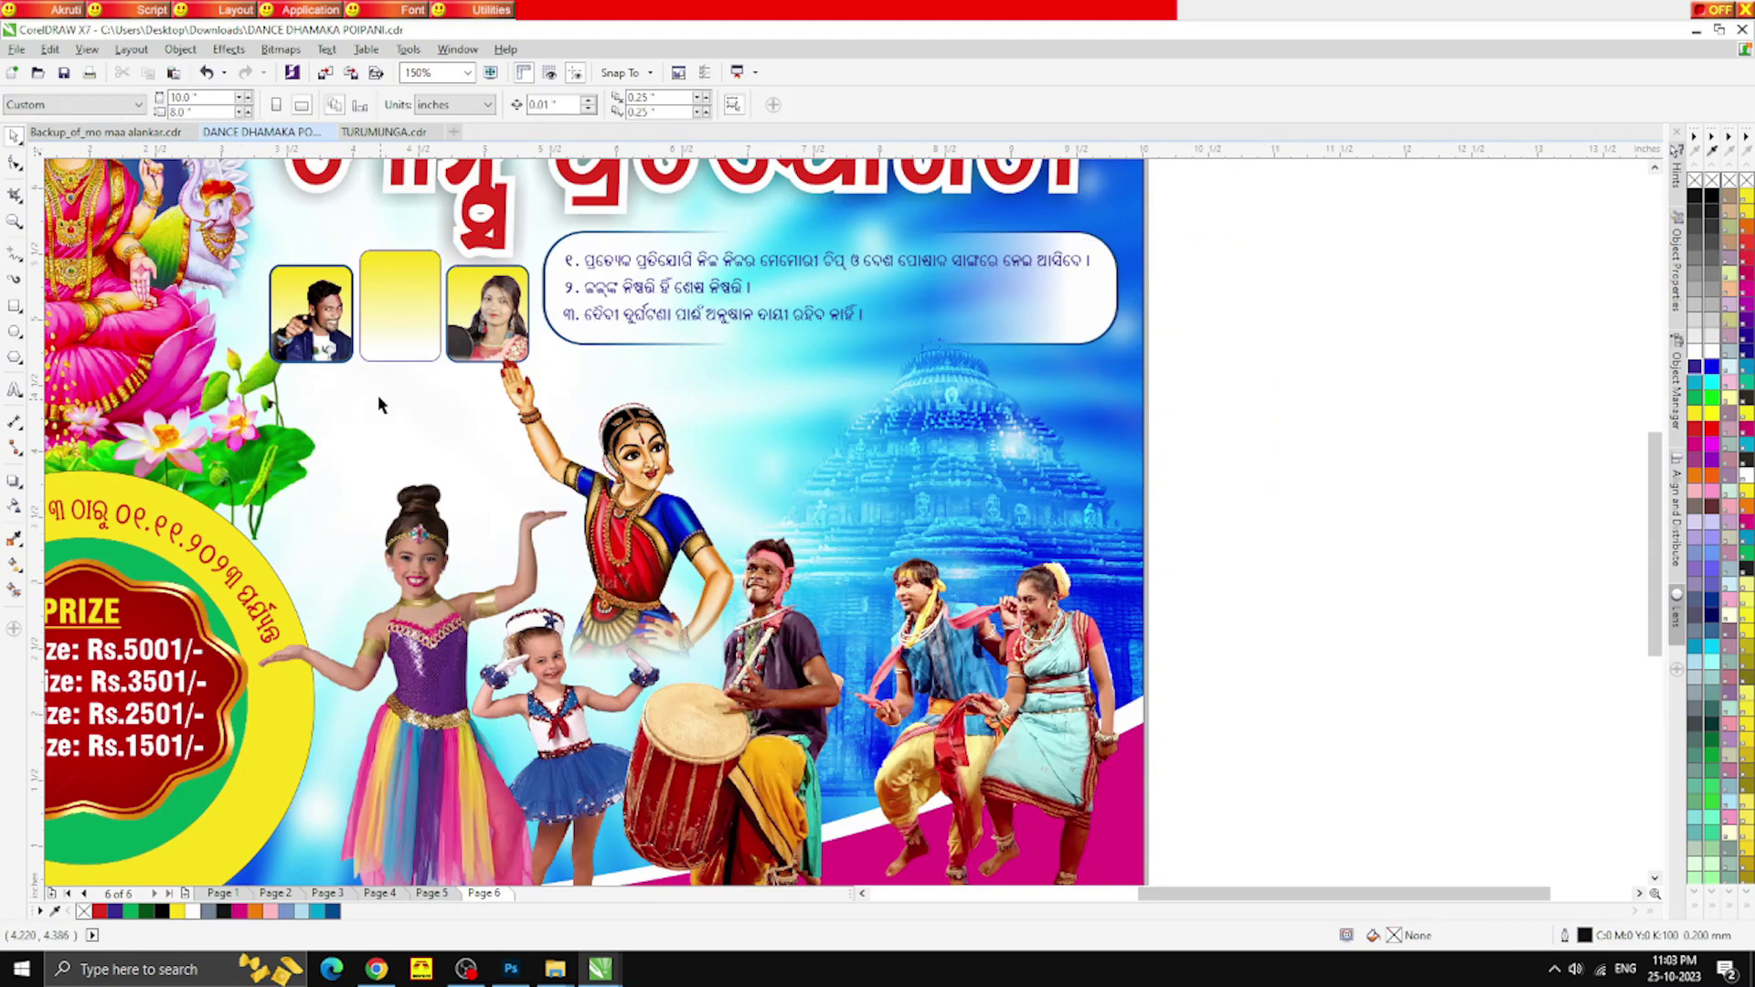
left_click(314, 331)
left_click(400, 319)
key("Delete")
left_click(485, 315)
key("Delete")
left_click(331, 328)
key("Delete")
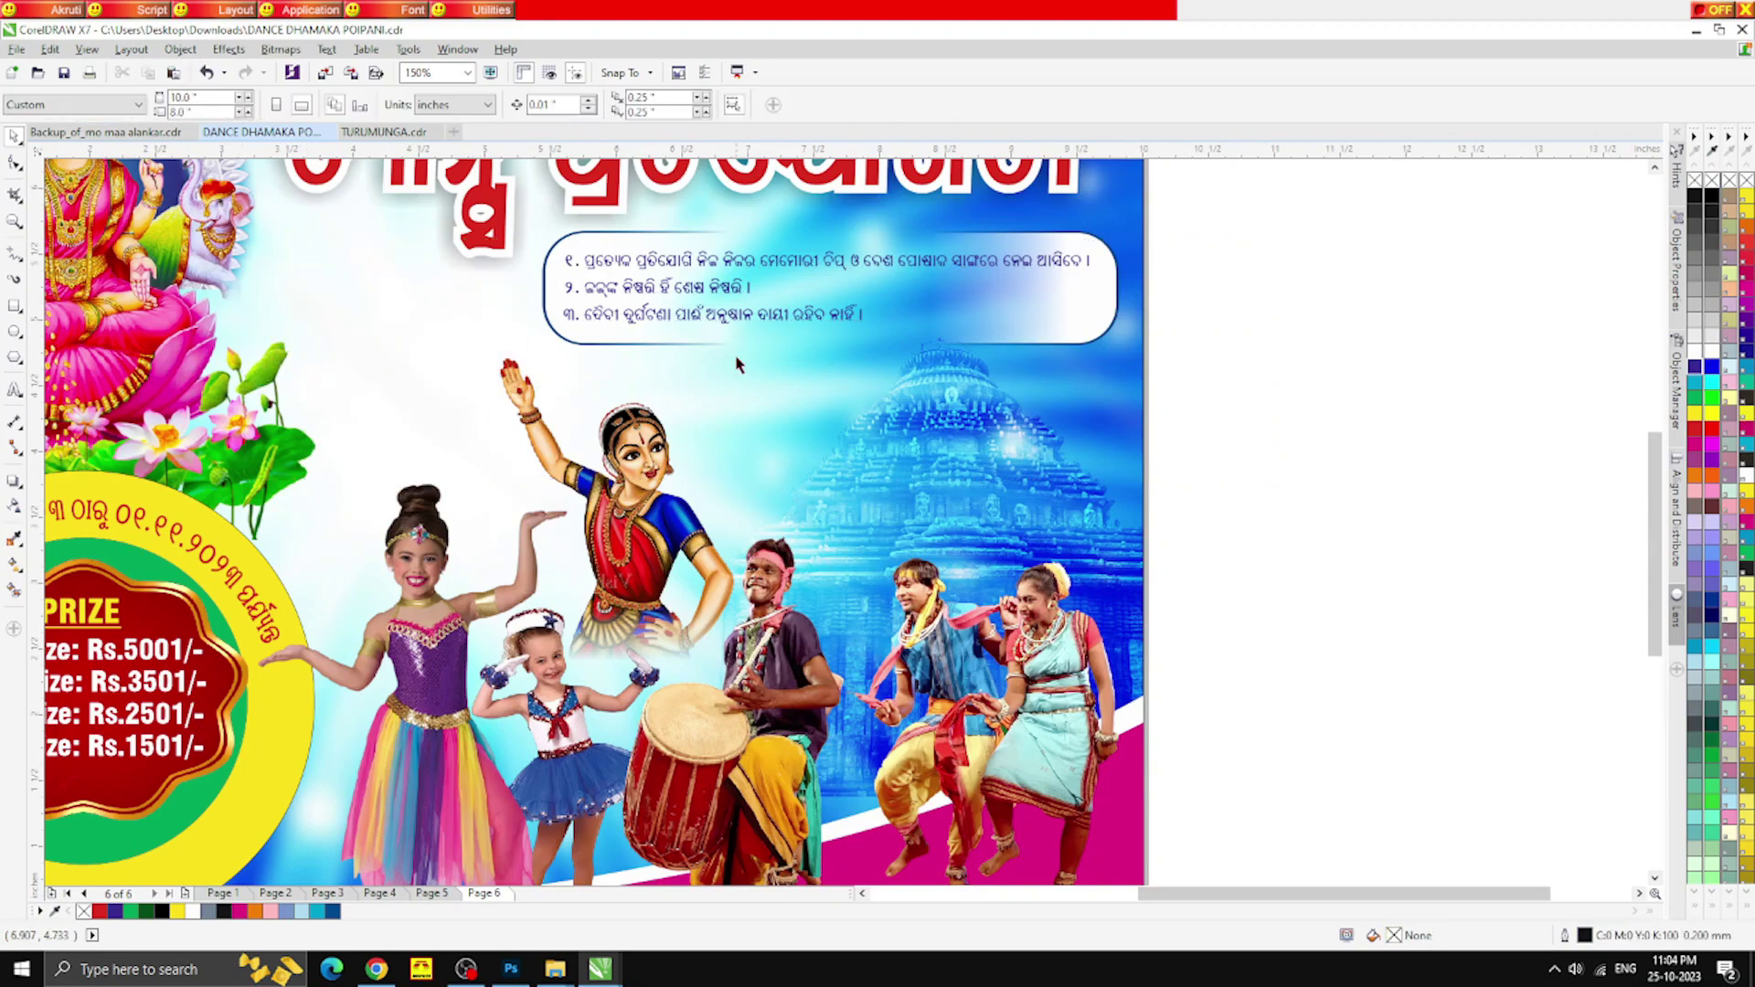
Delete the green leaf garland along the upper edge of the poster's red header band
scroll(790, 366, "down", 1)
left_click_drag(1060, 385, 670, 287)
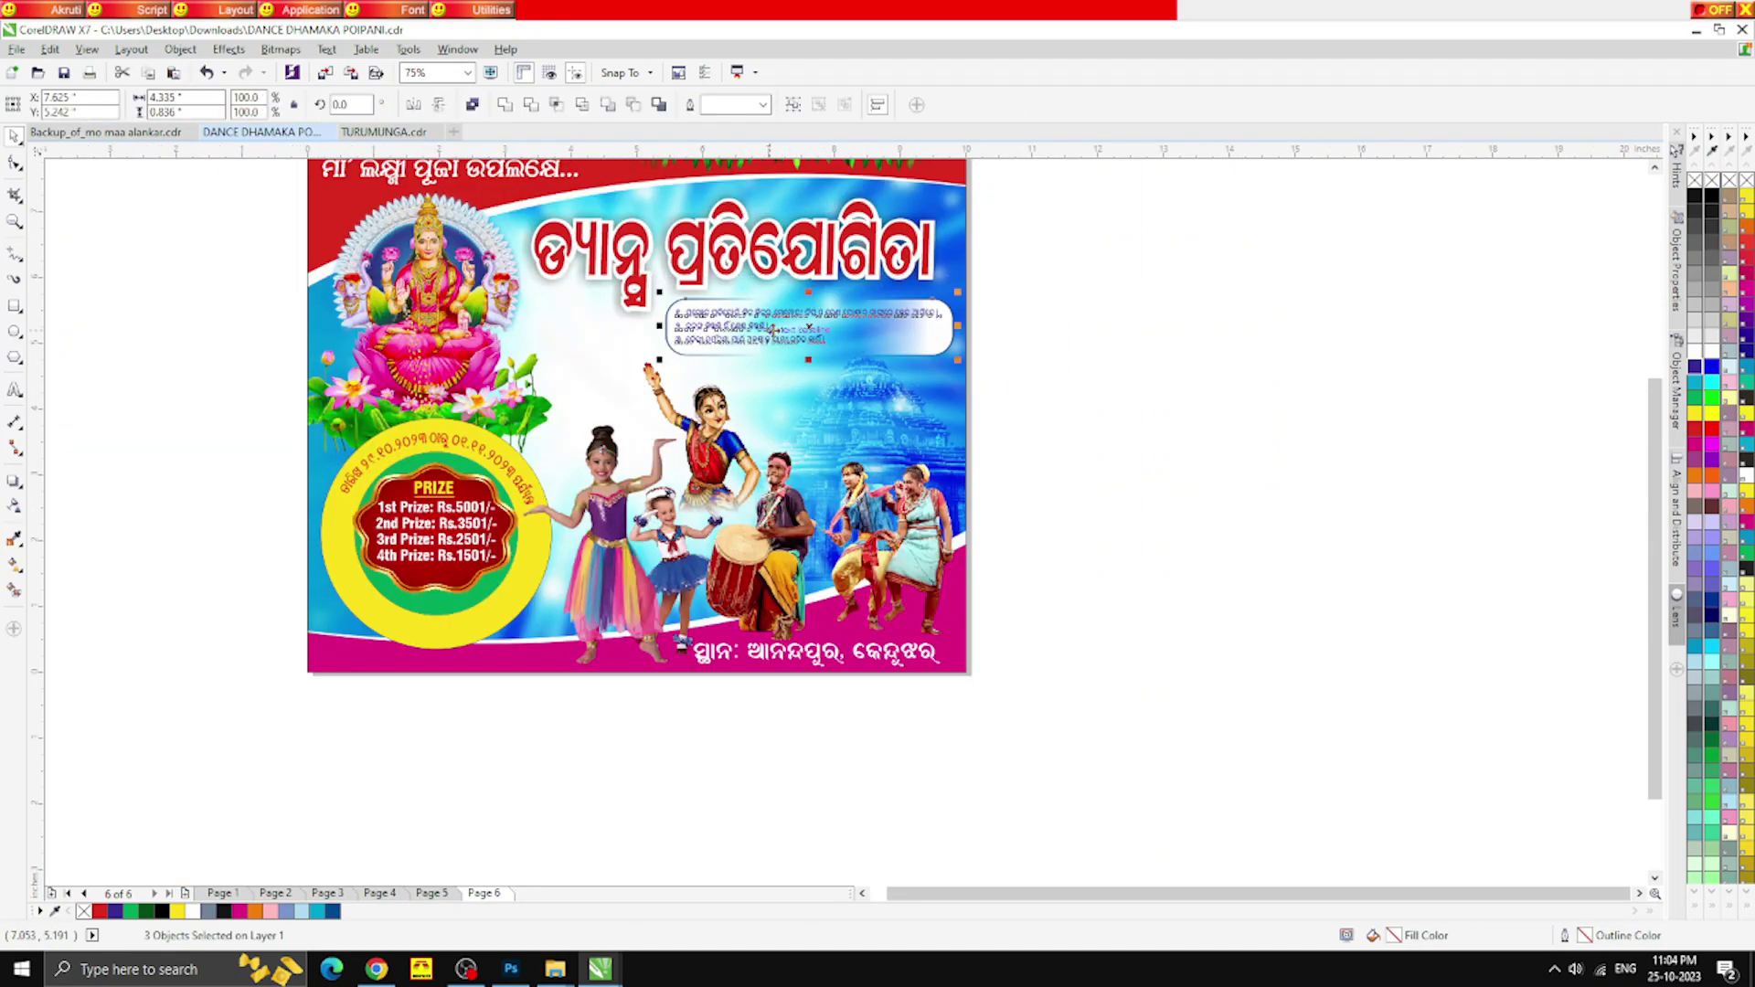
left_click(1046, 396)
scroll(618, 361, "down", 1)
scroll(657, 284, "up", 1)
left_click(666, 239)
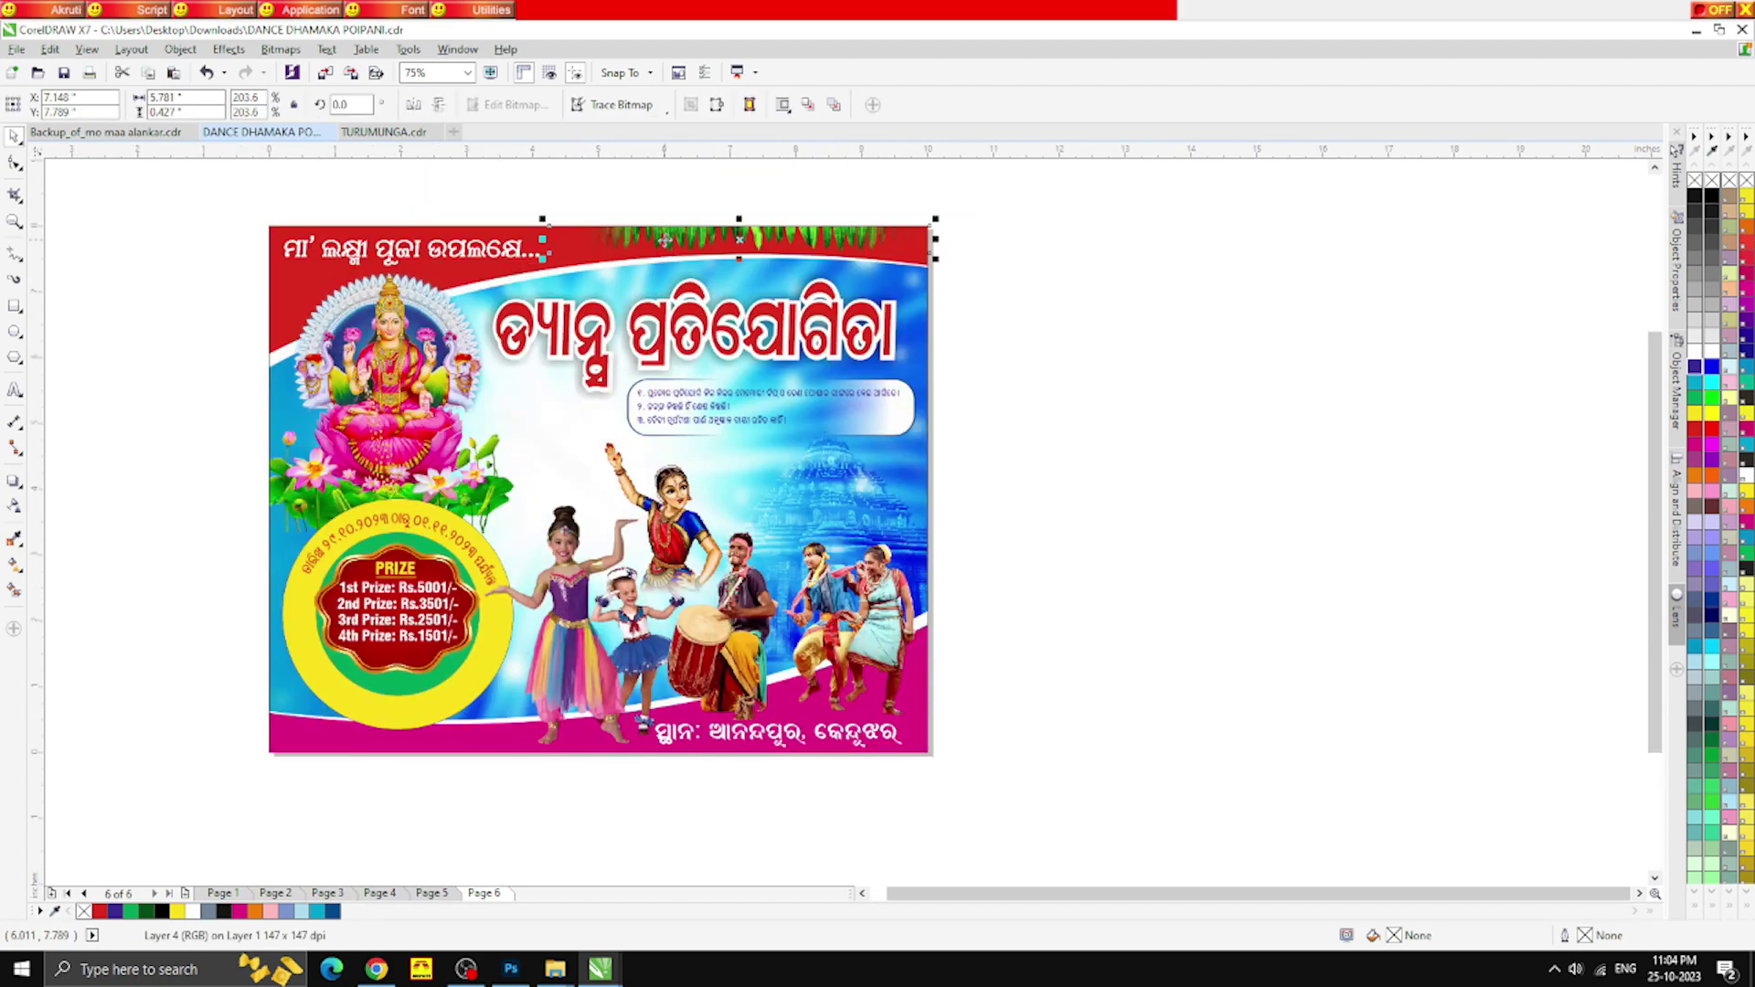
key("Delete")
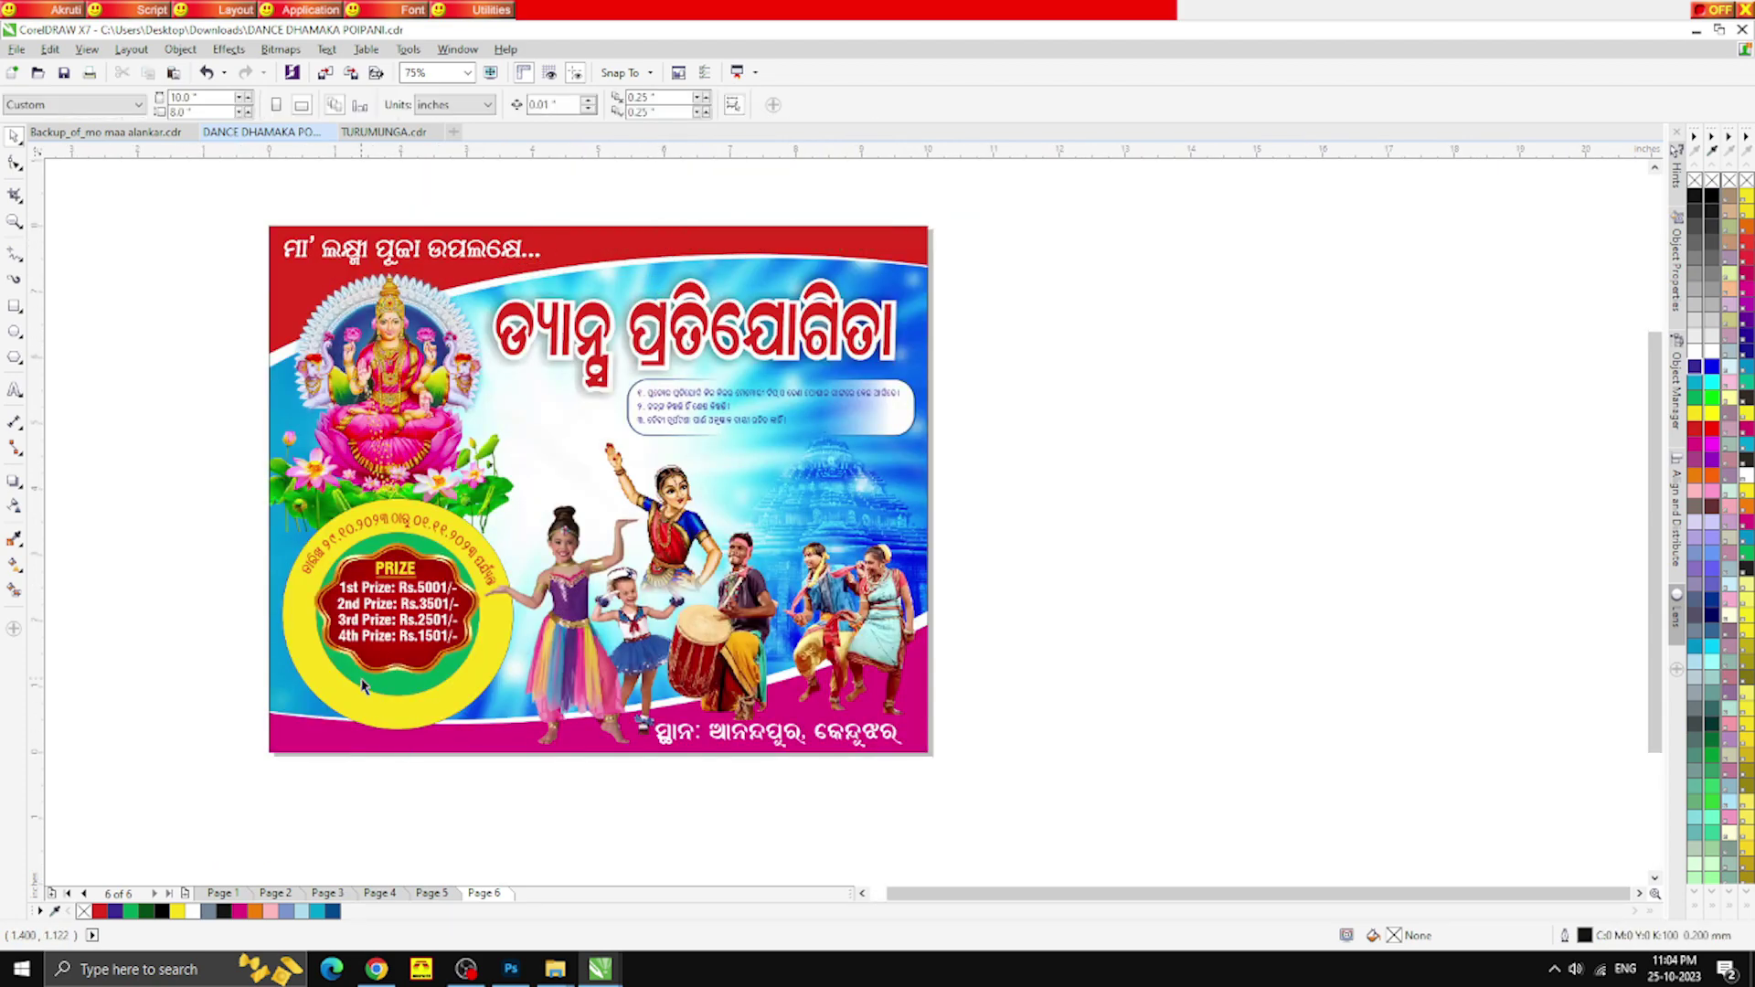
Move the venue text below the yellow prize circle, reduce it to about 2.38 in wide, and colour it black
scroll(364, 693, "up", 2)
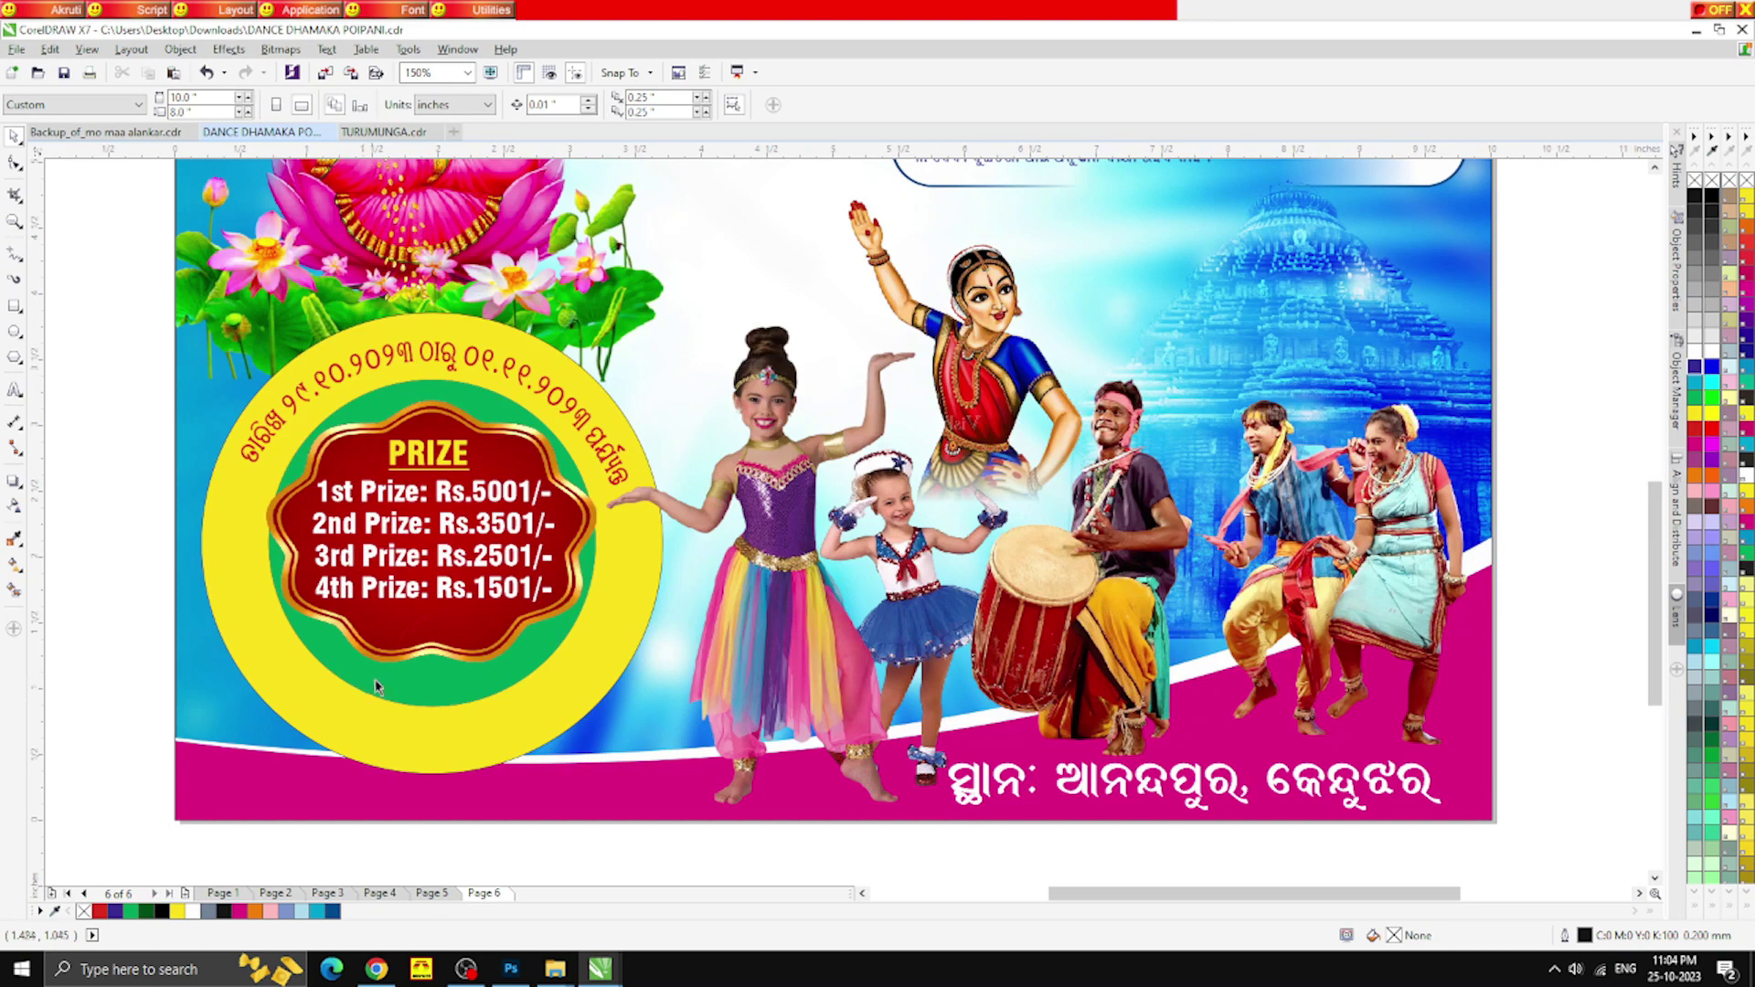
left_click_drag(1024, 805, 373, 801)
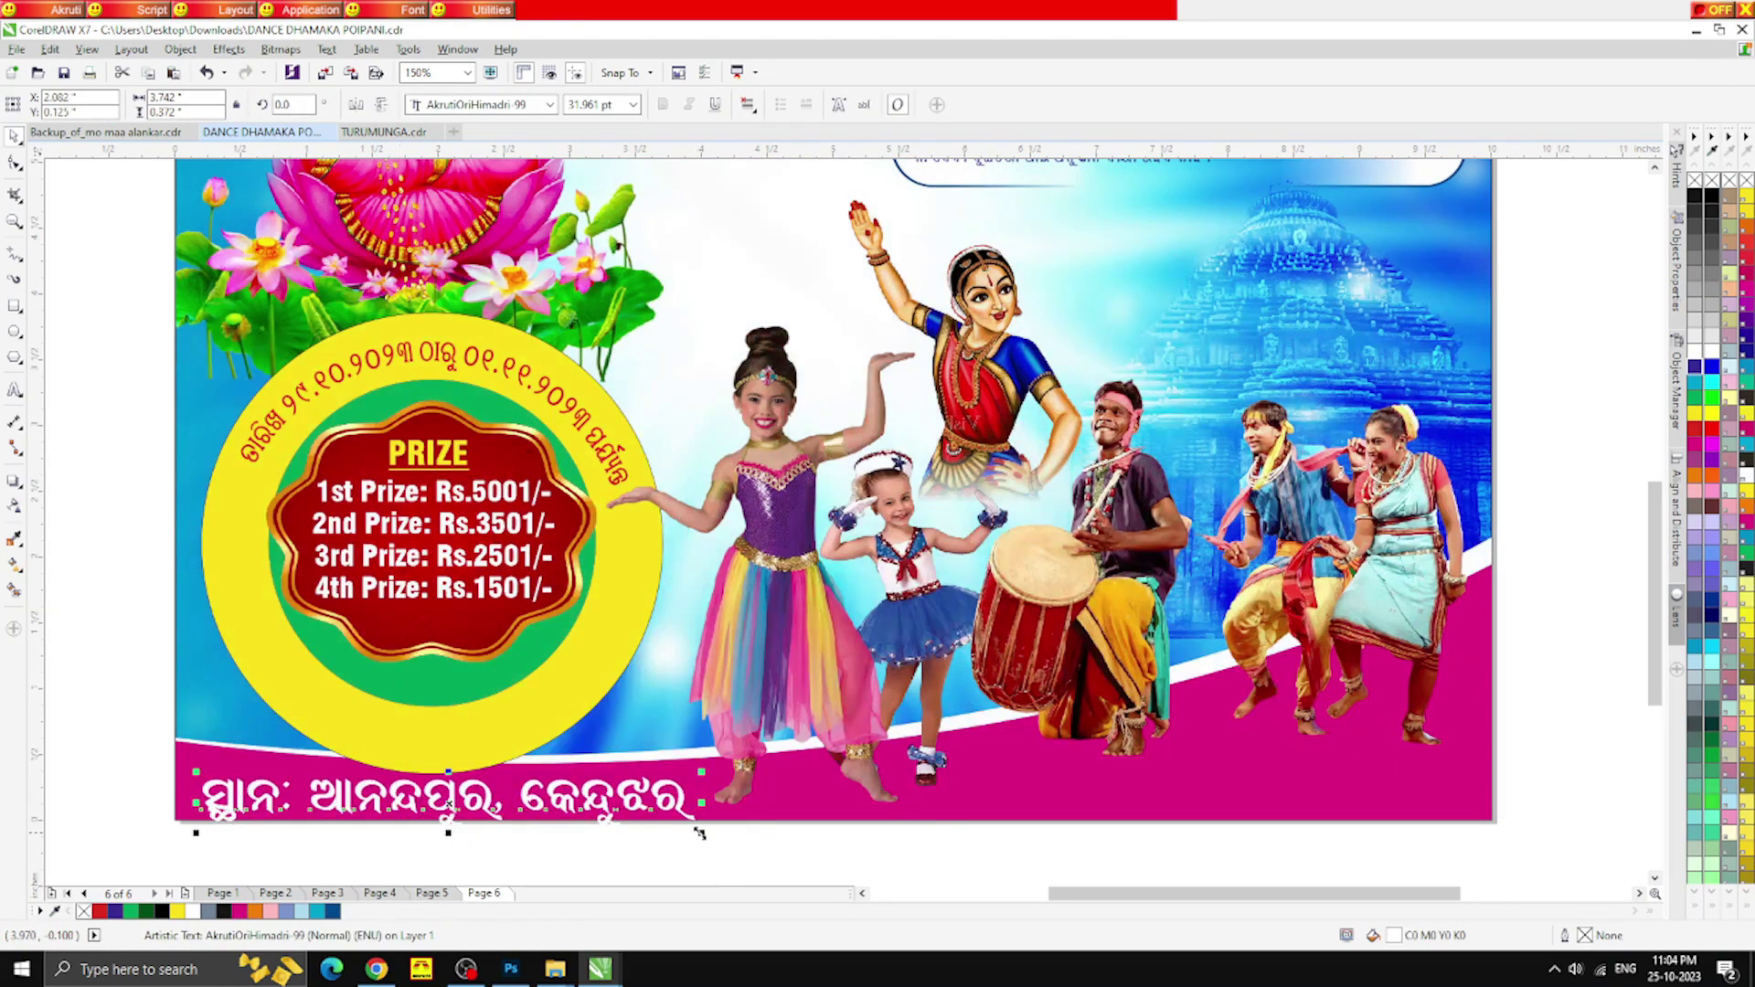
left_click_drag(699, 833, 522, 816)
left_click(162, 911)
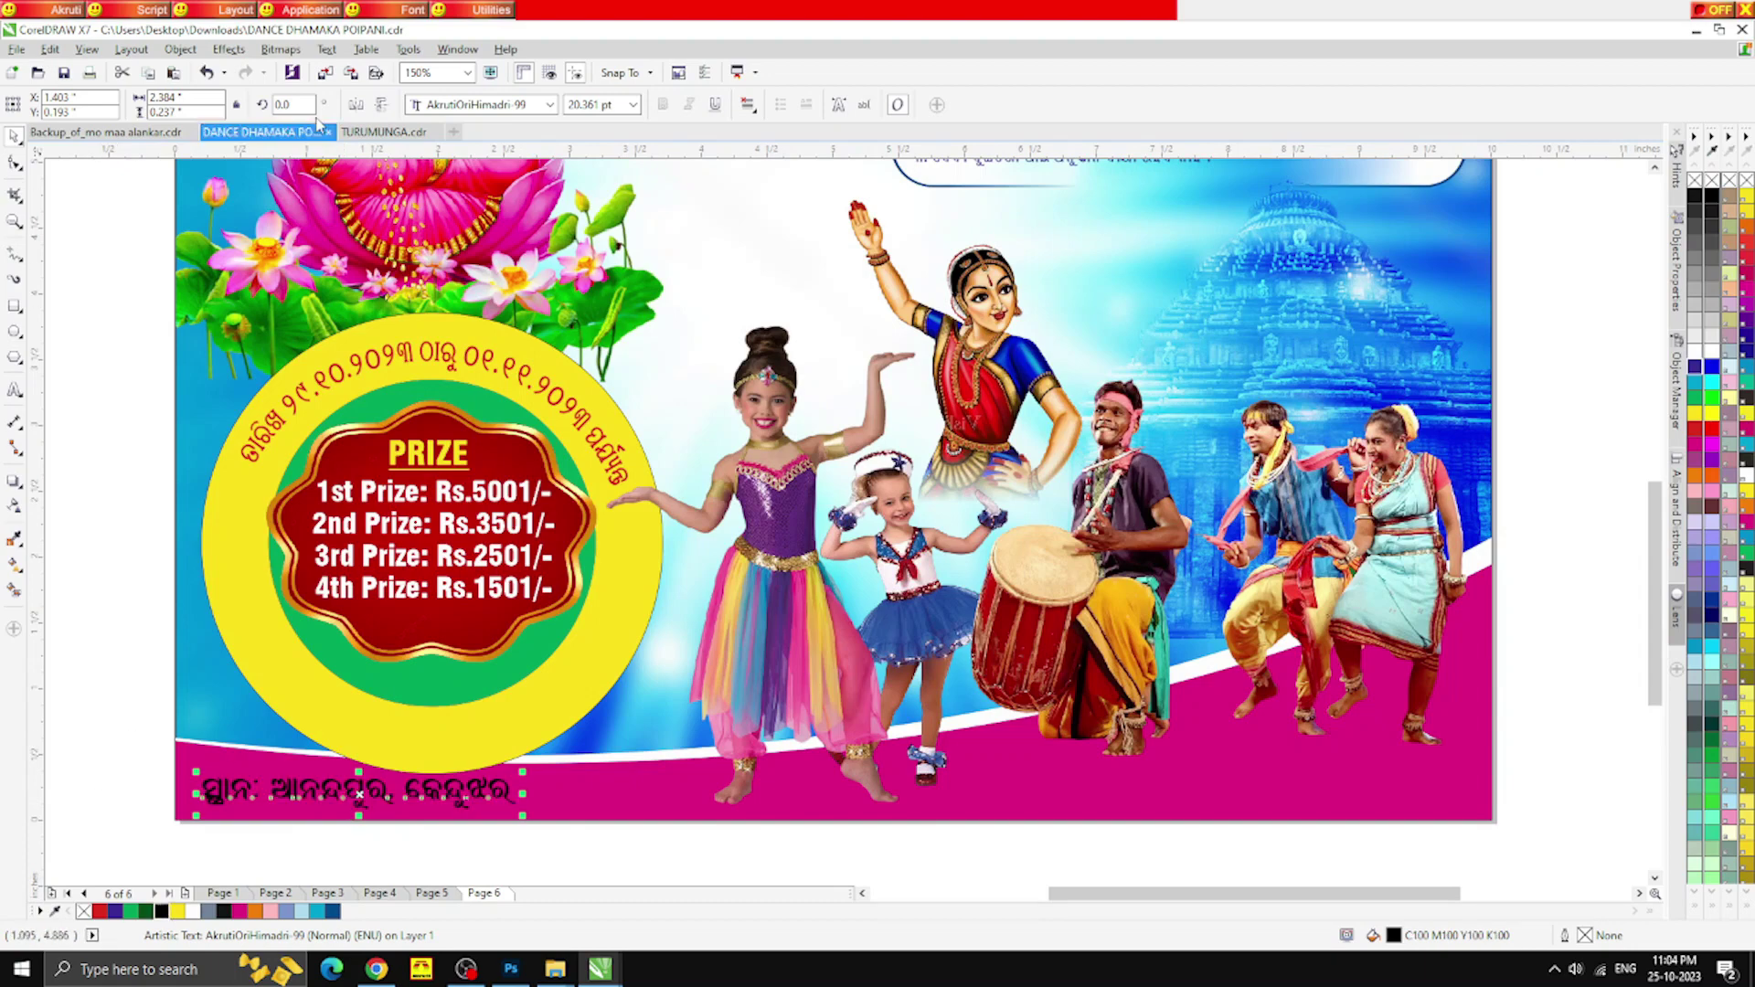
Fit the venue text along the lower arc of the yellow circle and set its font to AkrutiOriKonark-99
left_click(327, 49)
left_click(378, 335)
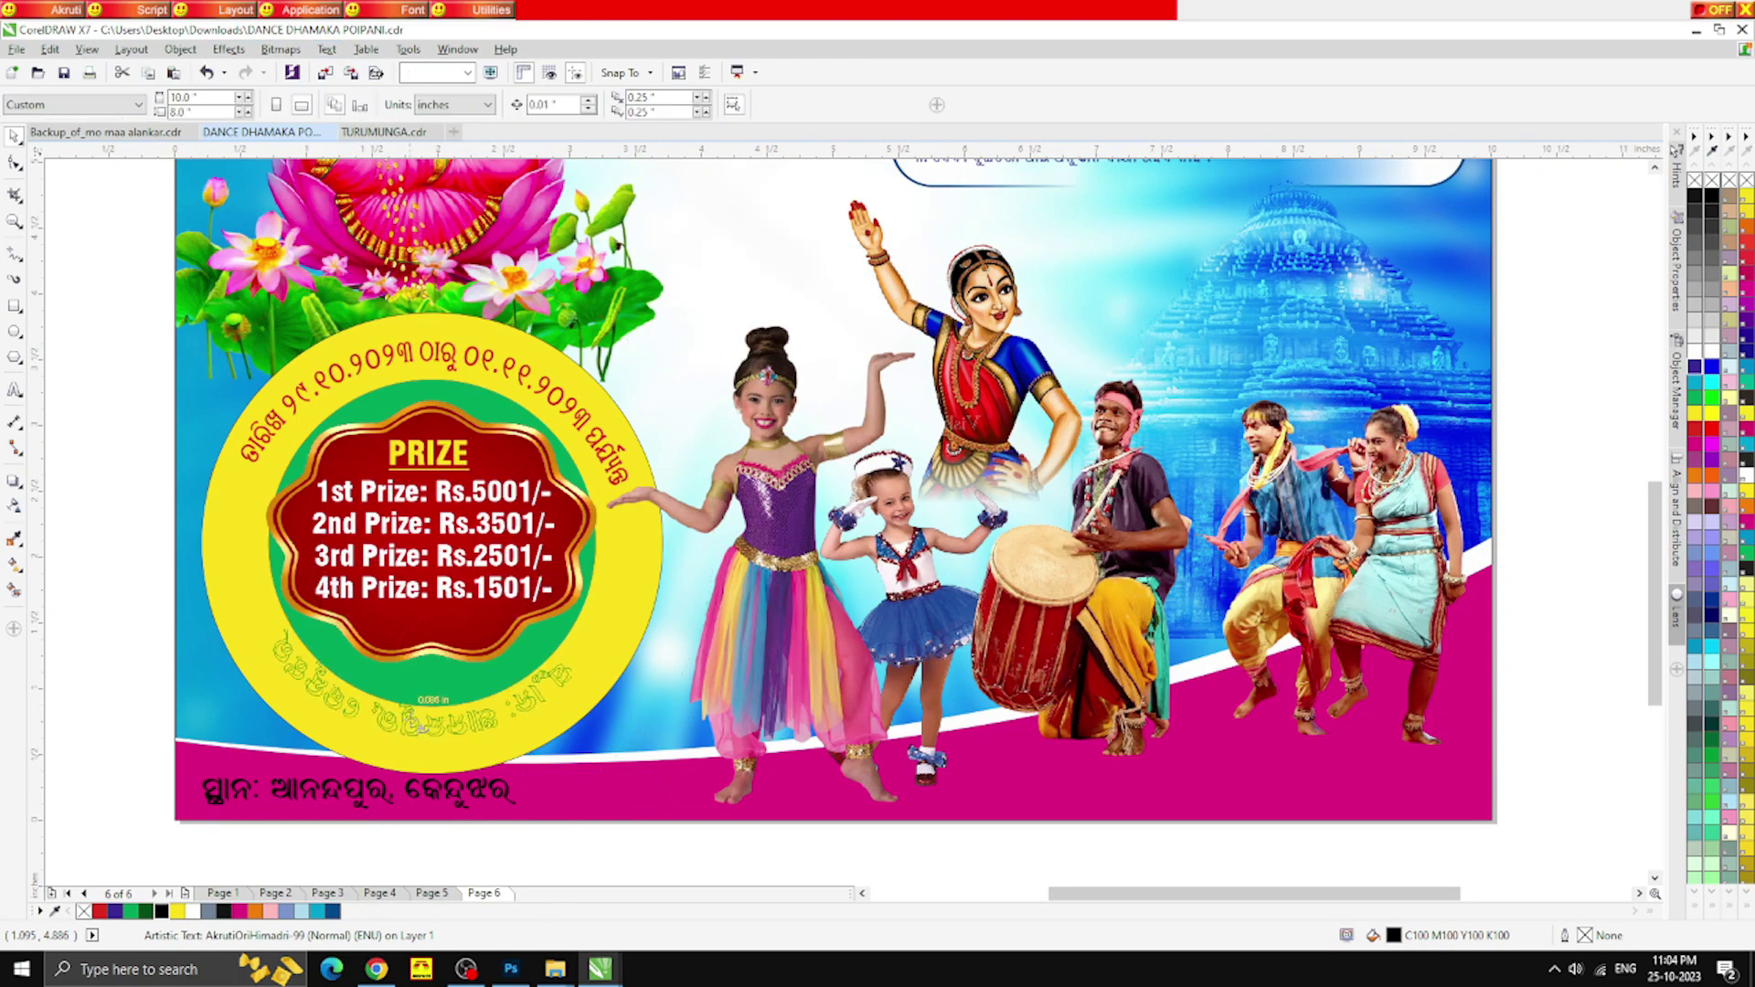
left_click(435, 741)
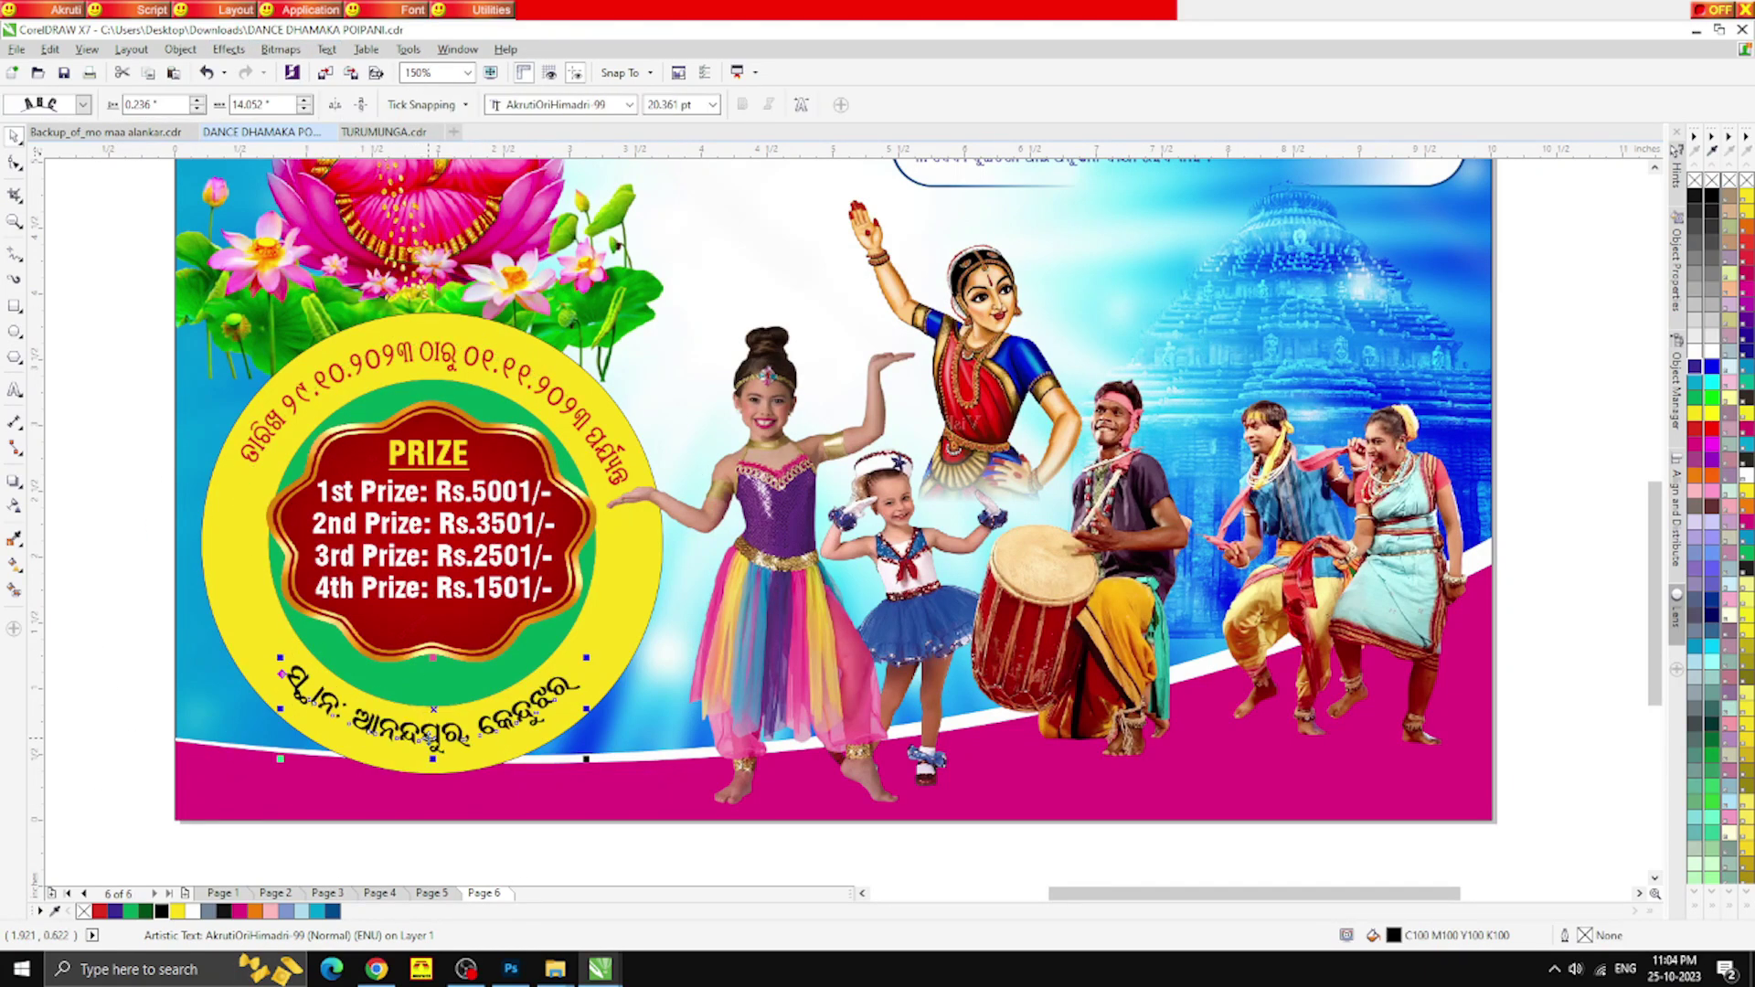
left_click(14, 391)
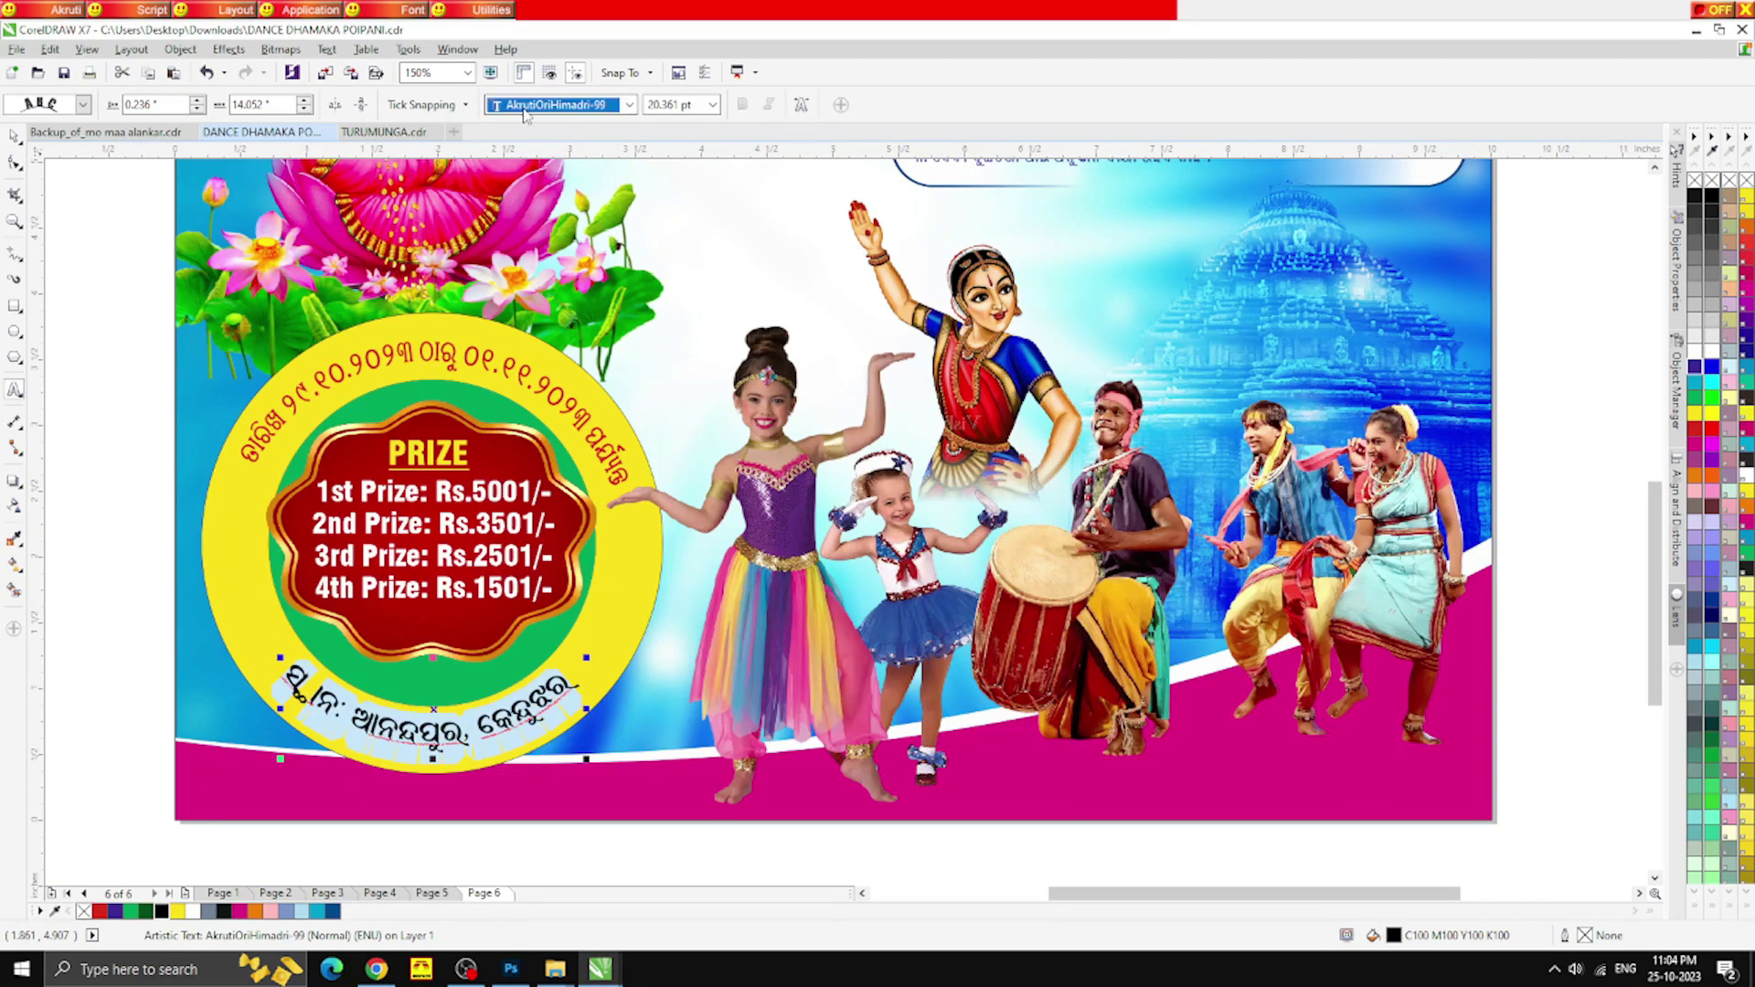
left_click(629, 104)
left_click(581, 331)
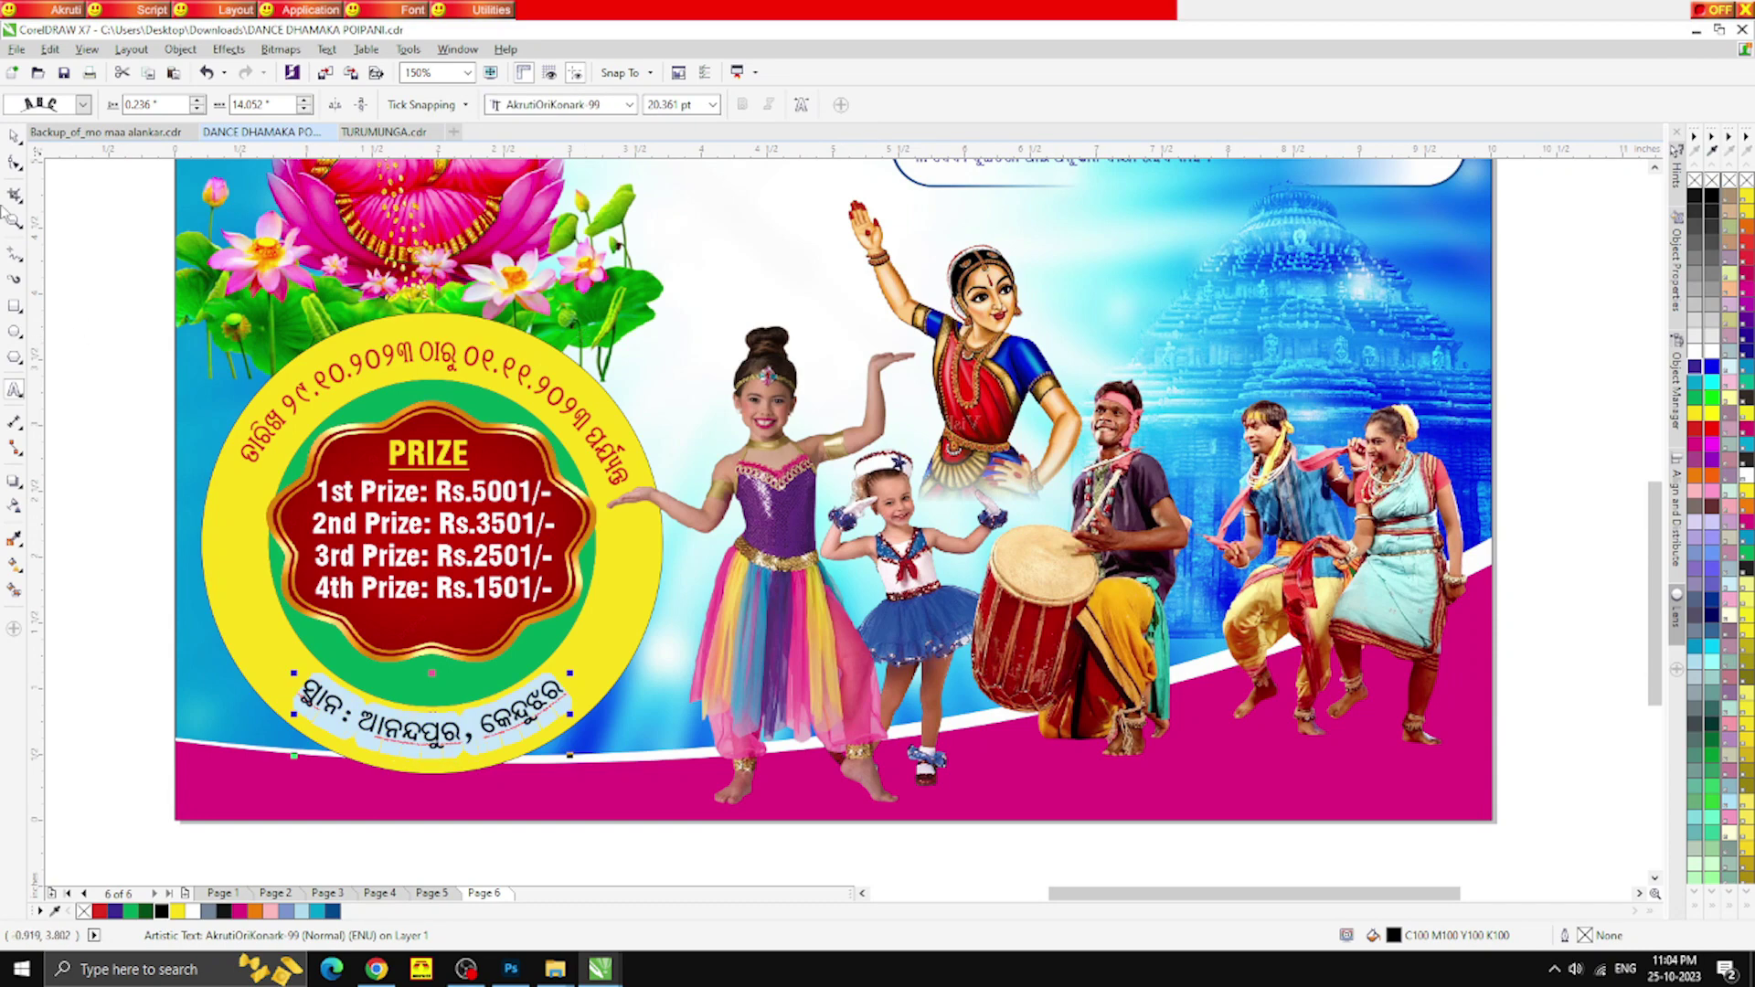
left_click(14, 135)
Enlarge the curved venue text on the yellow ring to about 26.85 pt
left_click_drag(571, 672, 612, 635)
key("super")
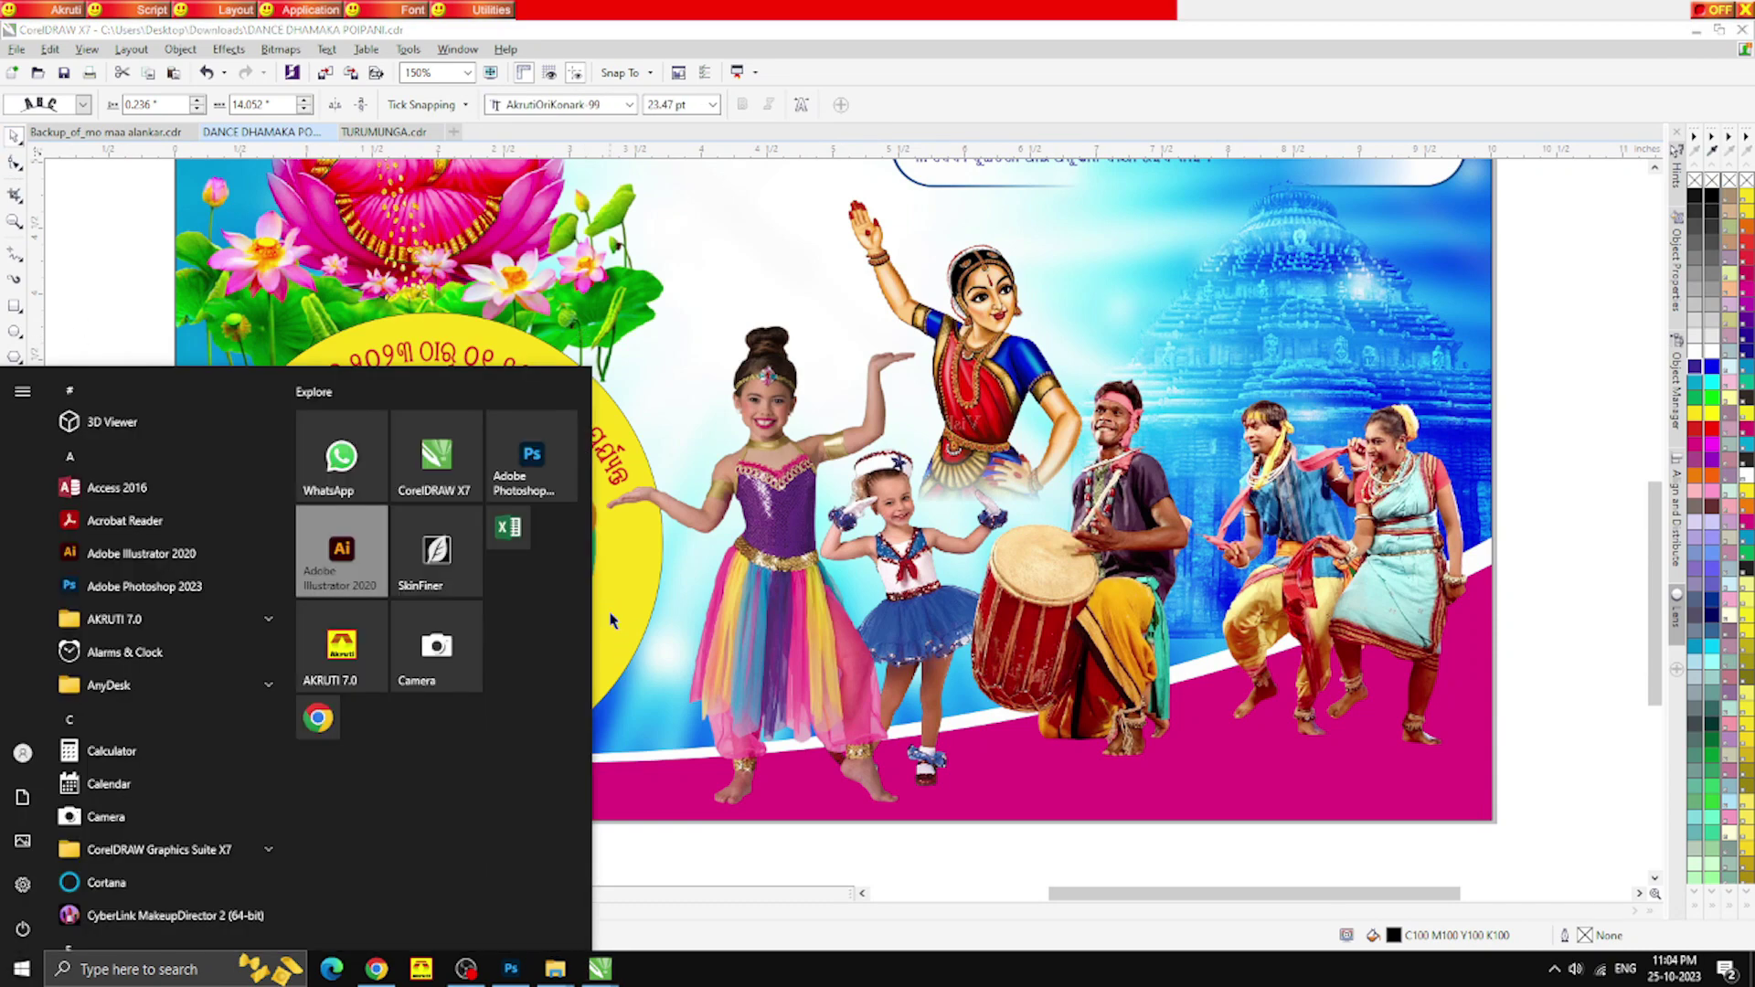
left_click(681, 747)
left_click(535, 702)
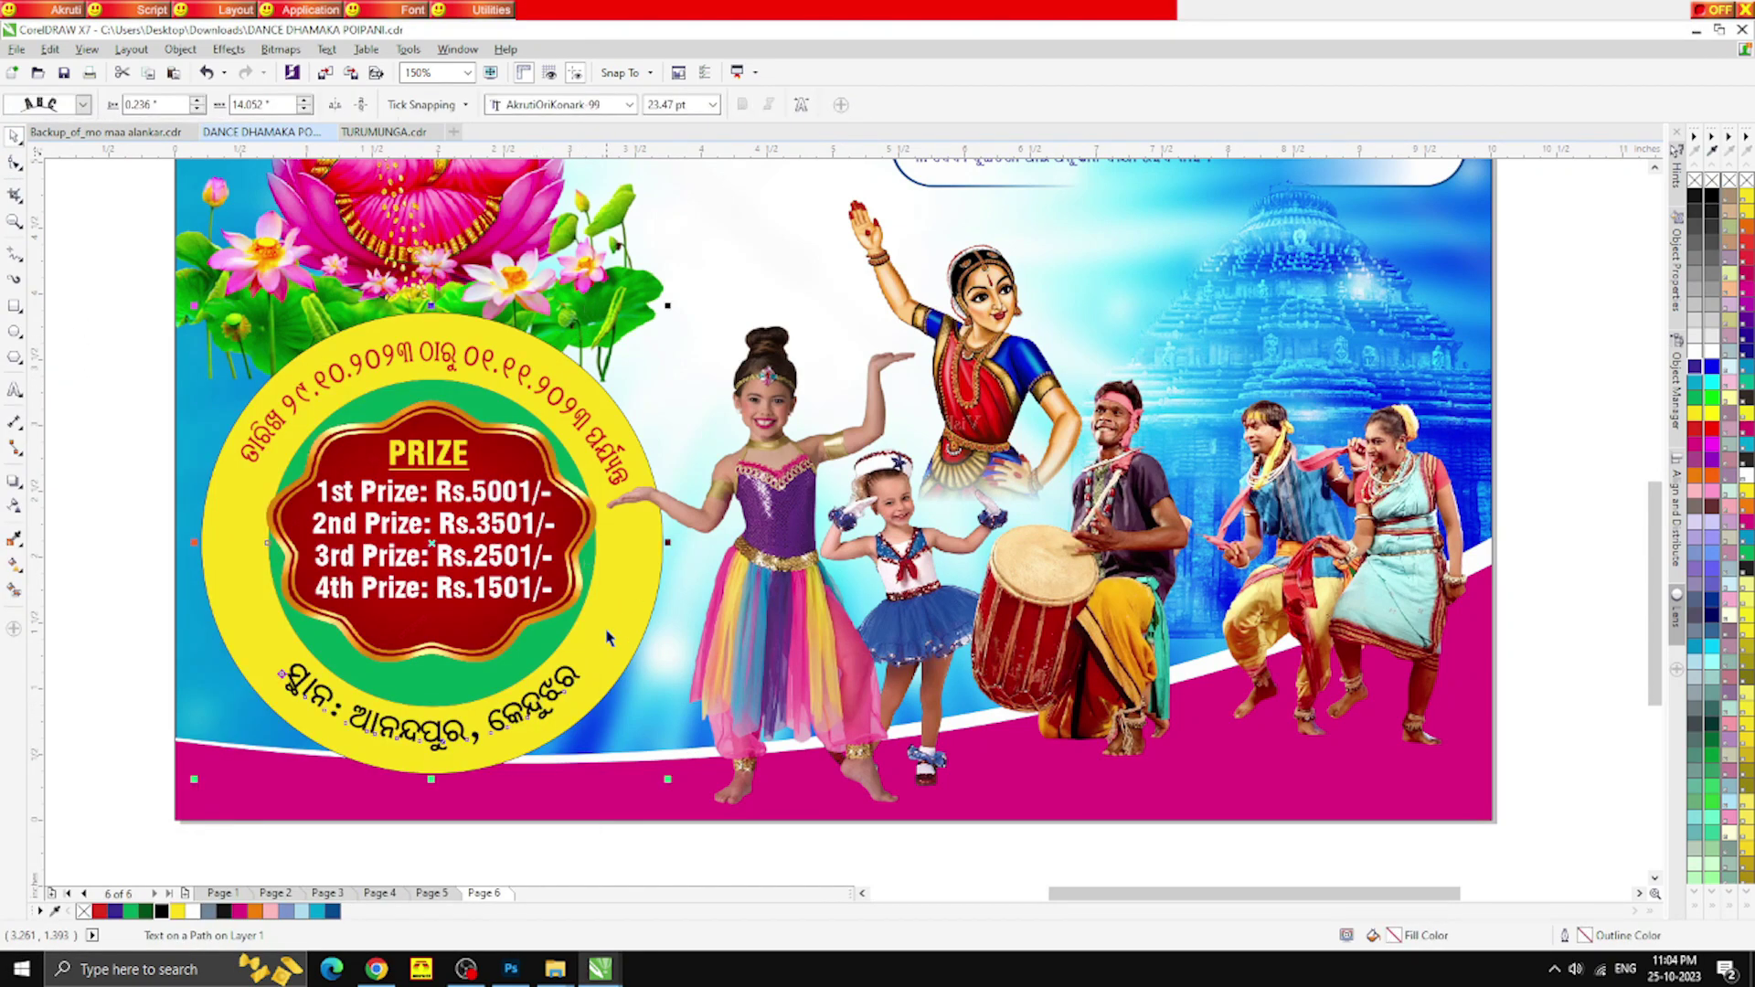
left_click(497, 718)
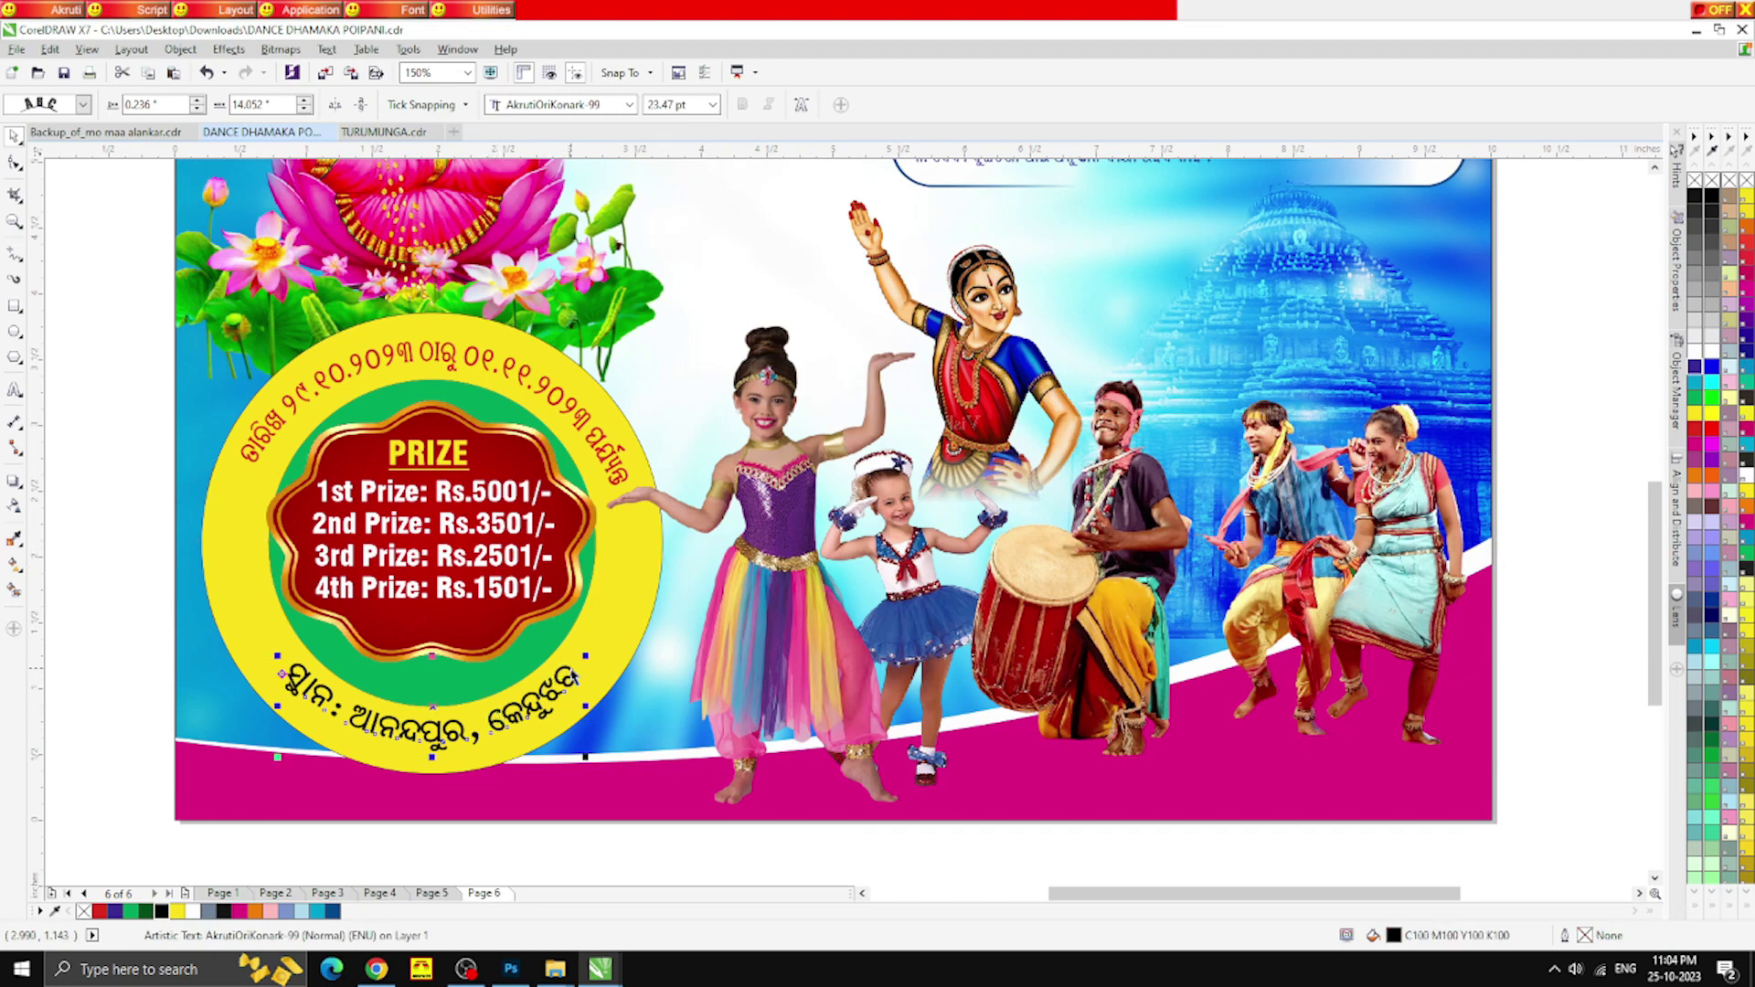
left_click_drag(584, 657, 632, 610)
scroll(512, 770, "up", 4)
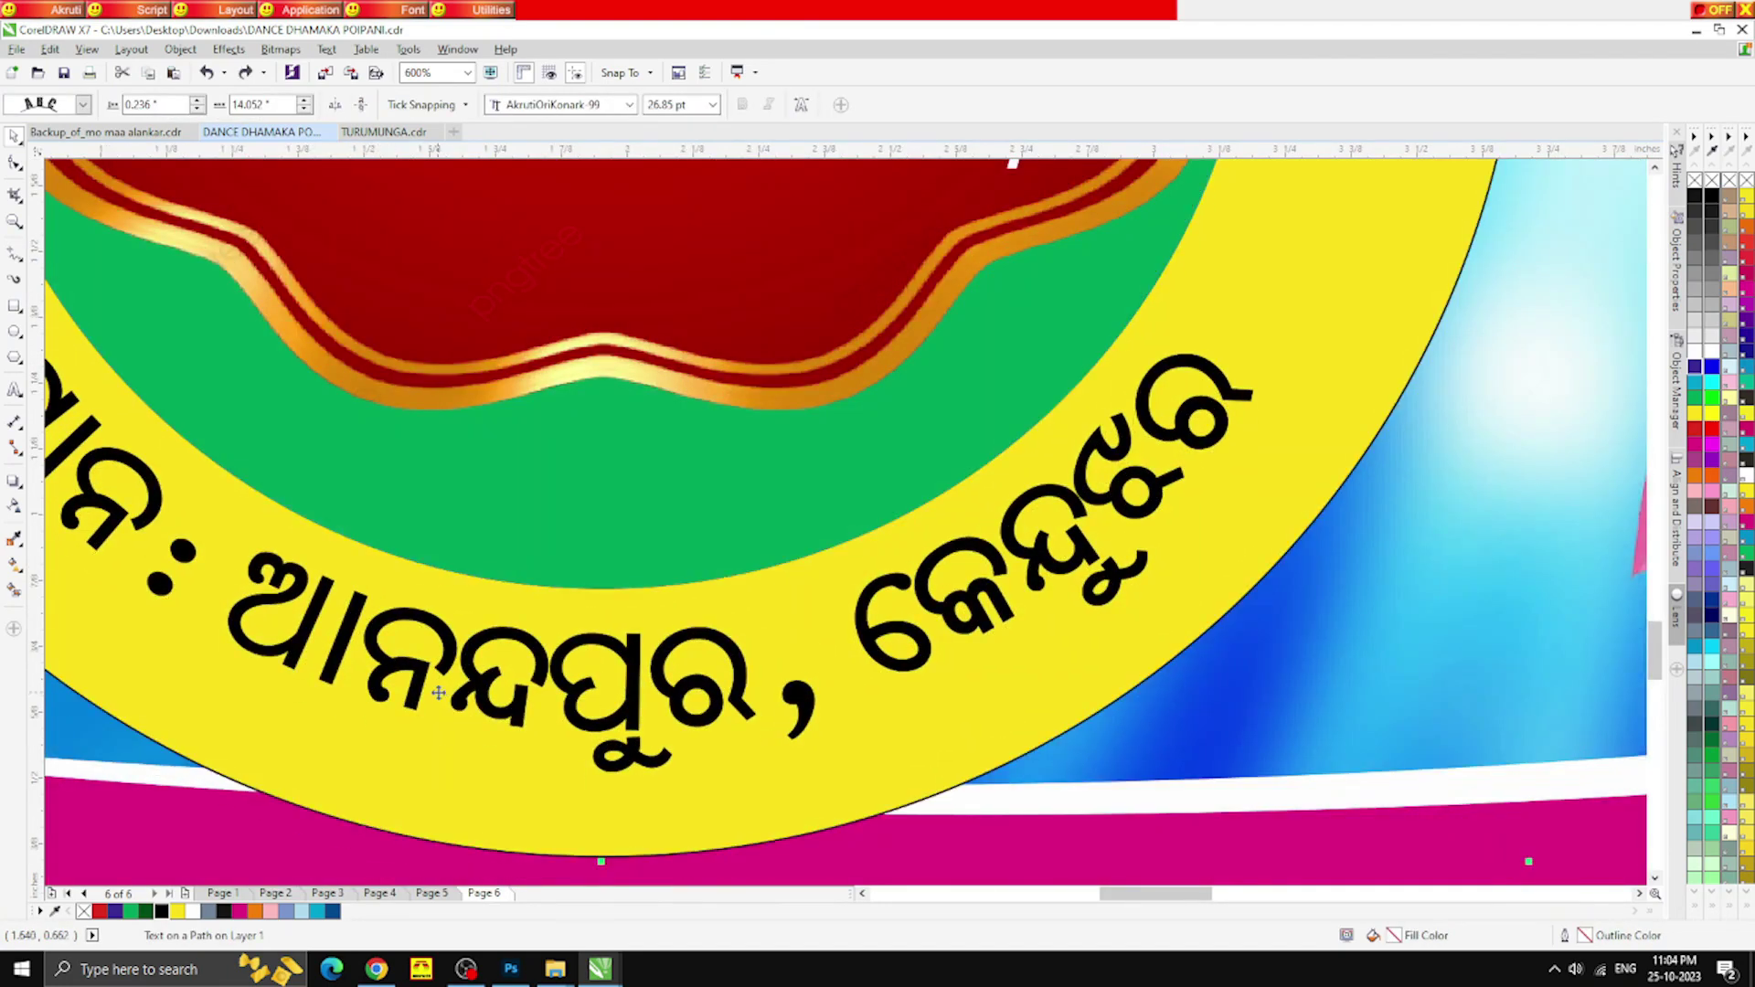
left_click_drag(438, 692, 423, 743)
scroll(595, 718, "down", 1)
key("ctrl+z")
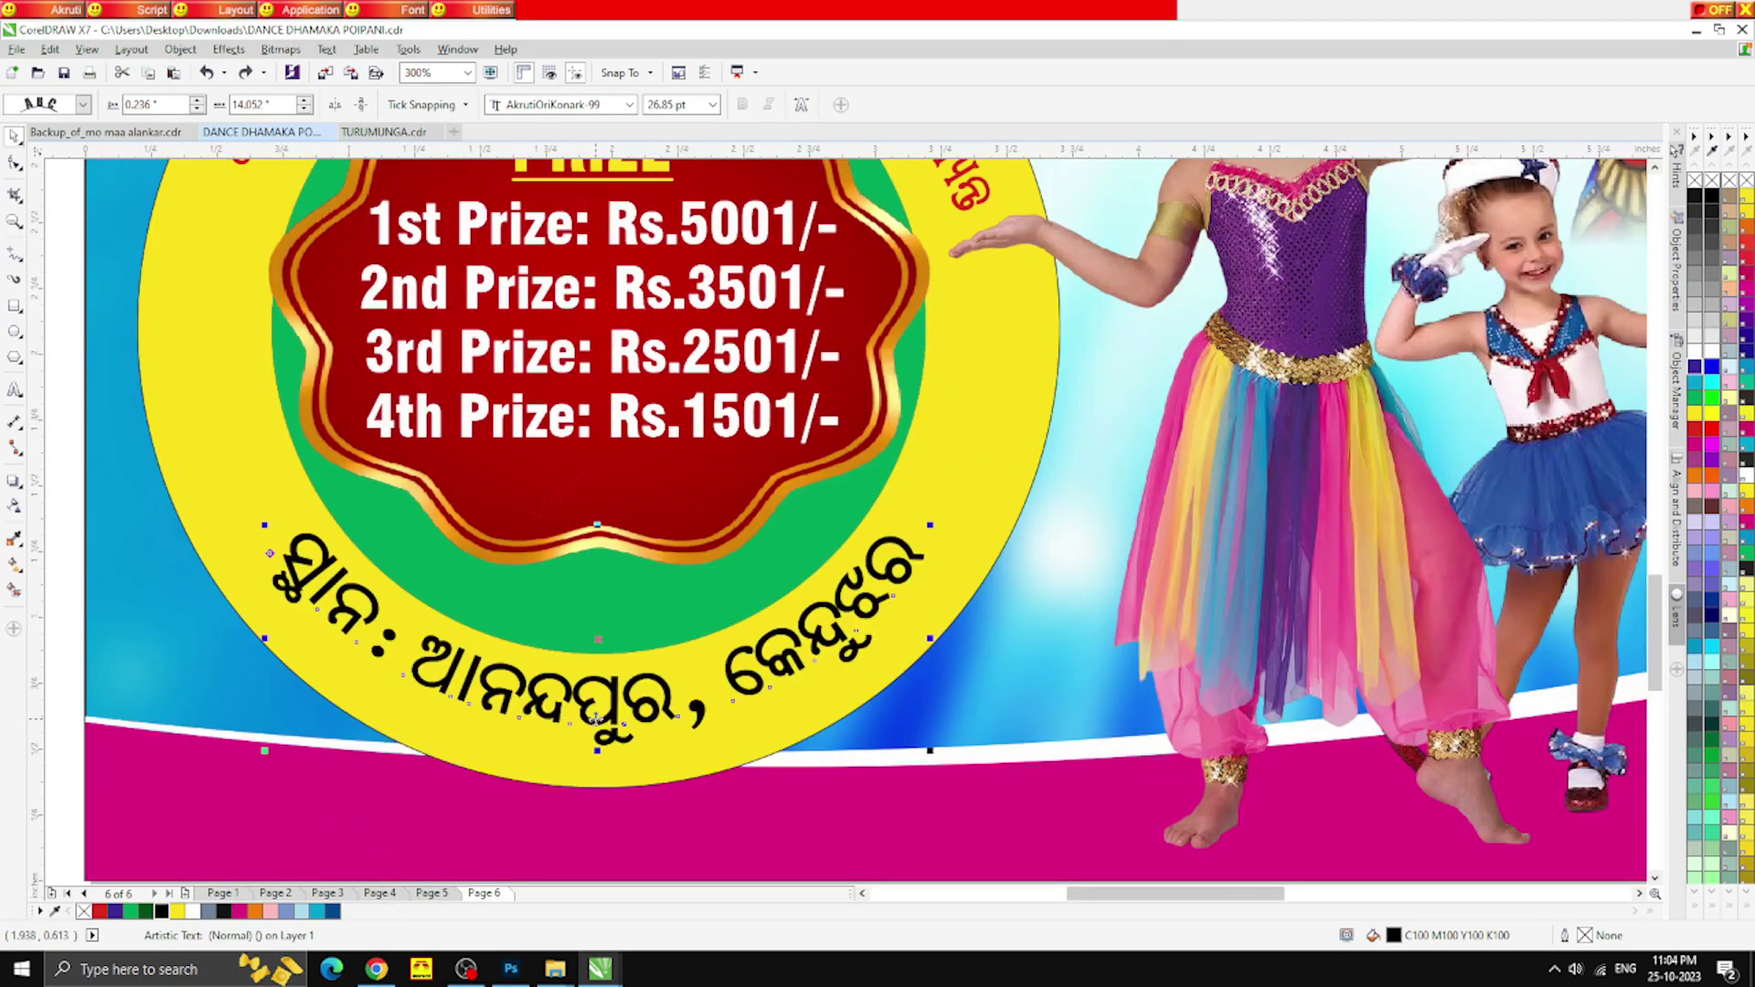
Widen the letter spacing of the curved venue text slightly with the Shape tool and deselect it
scroll(510, 604, "down", 1)
left_click(14, 165)
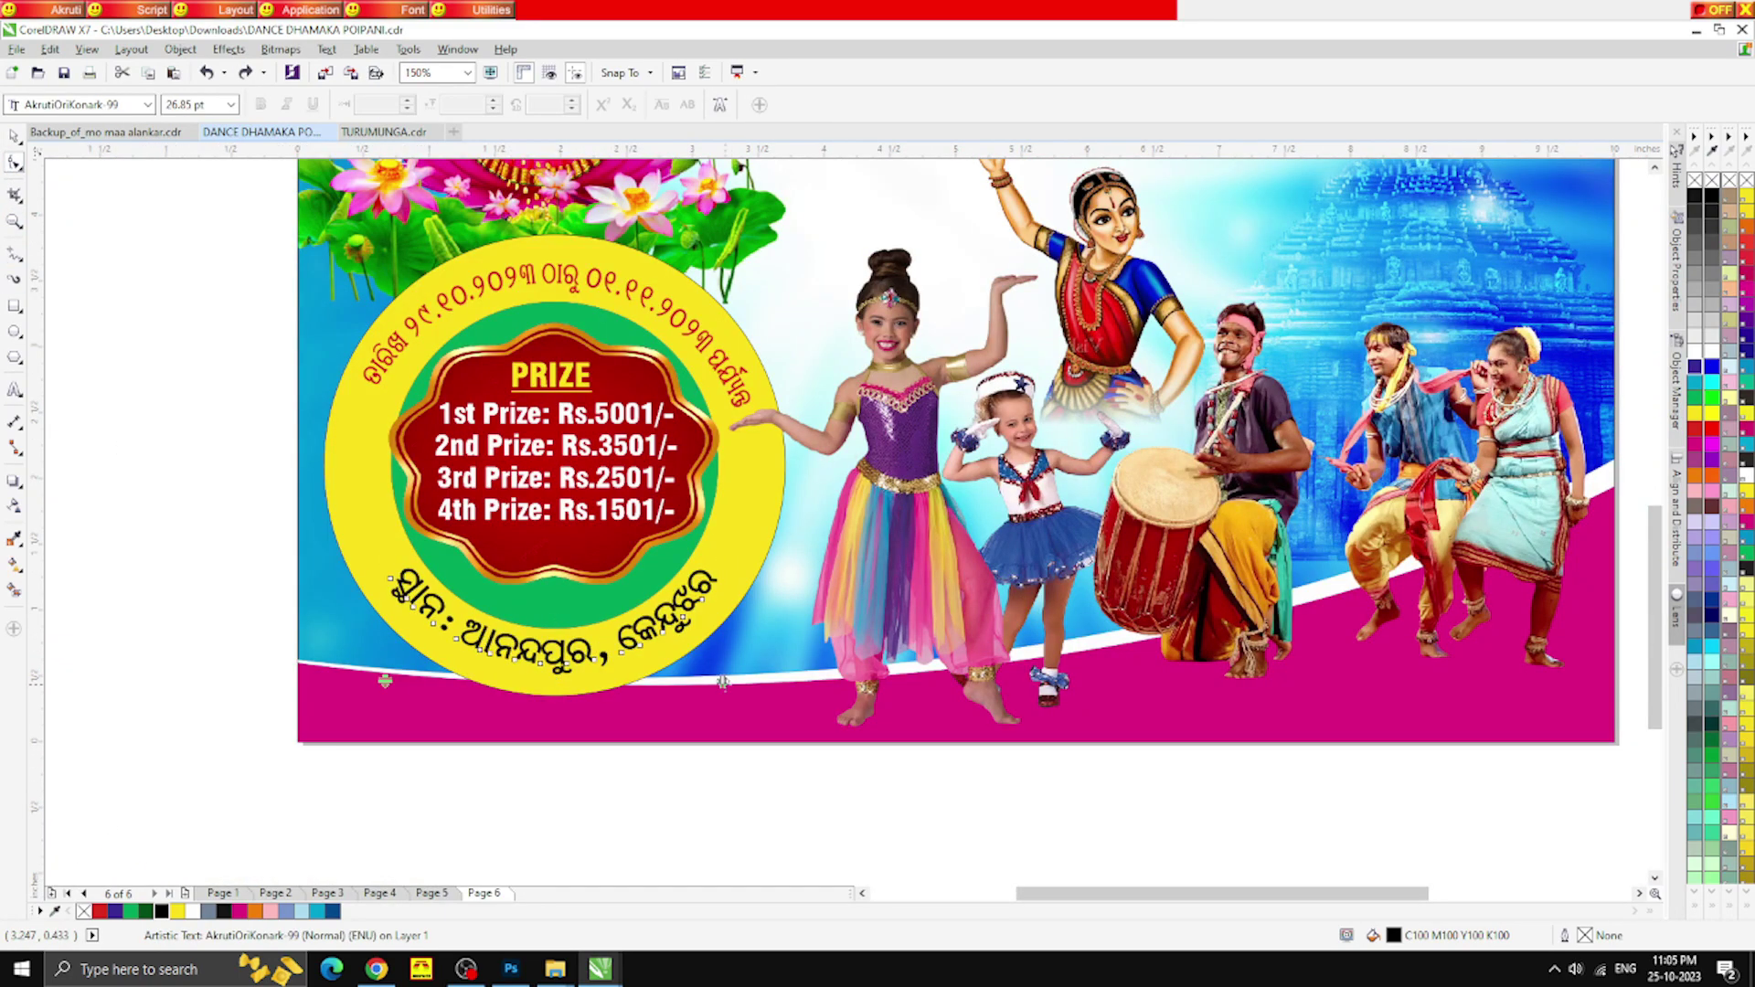
left_click_drag(723, 682, 762, 679)
key("space")
left_click(292, 530)
scroll(471, 596, "down", 1)
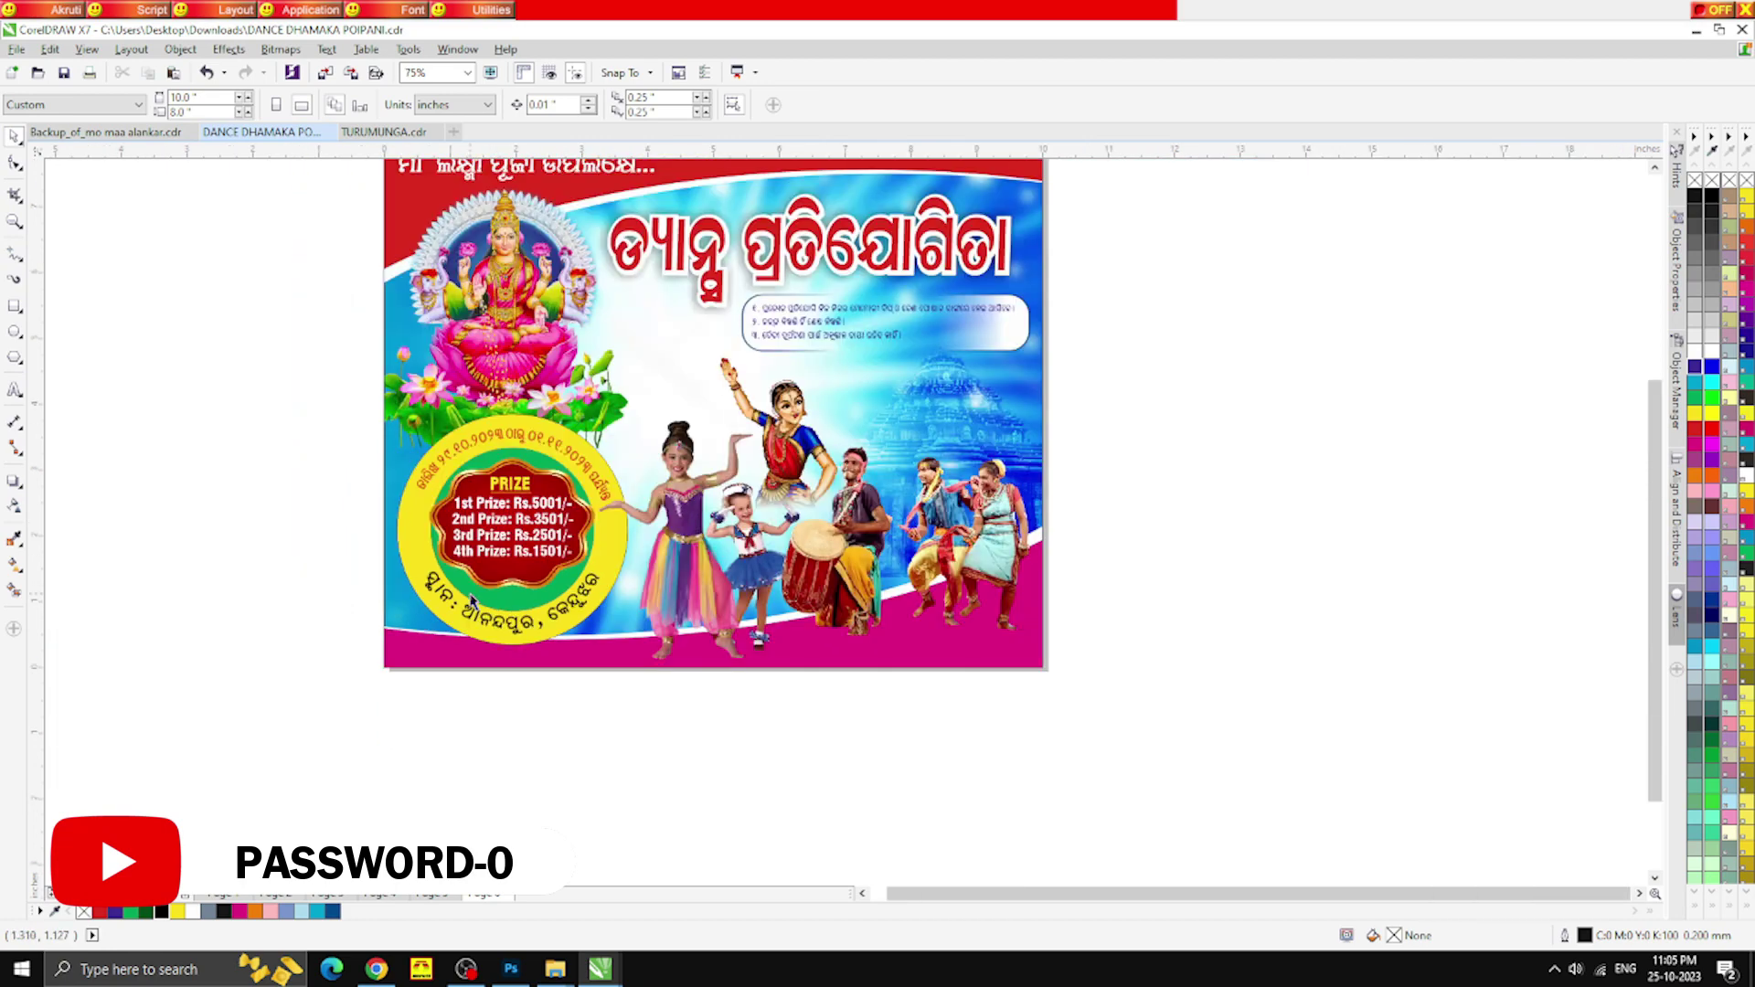
Place a glowing yellow sun picture about 2.49 in wide between the classical dancer and the temple, behind the dancer
scroll(1005, 512, "up", 1)
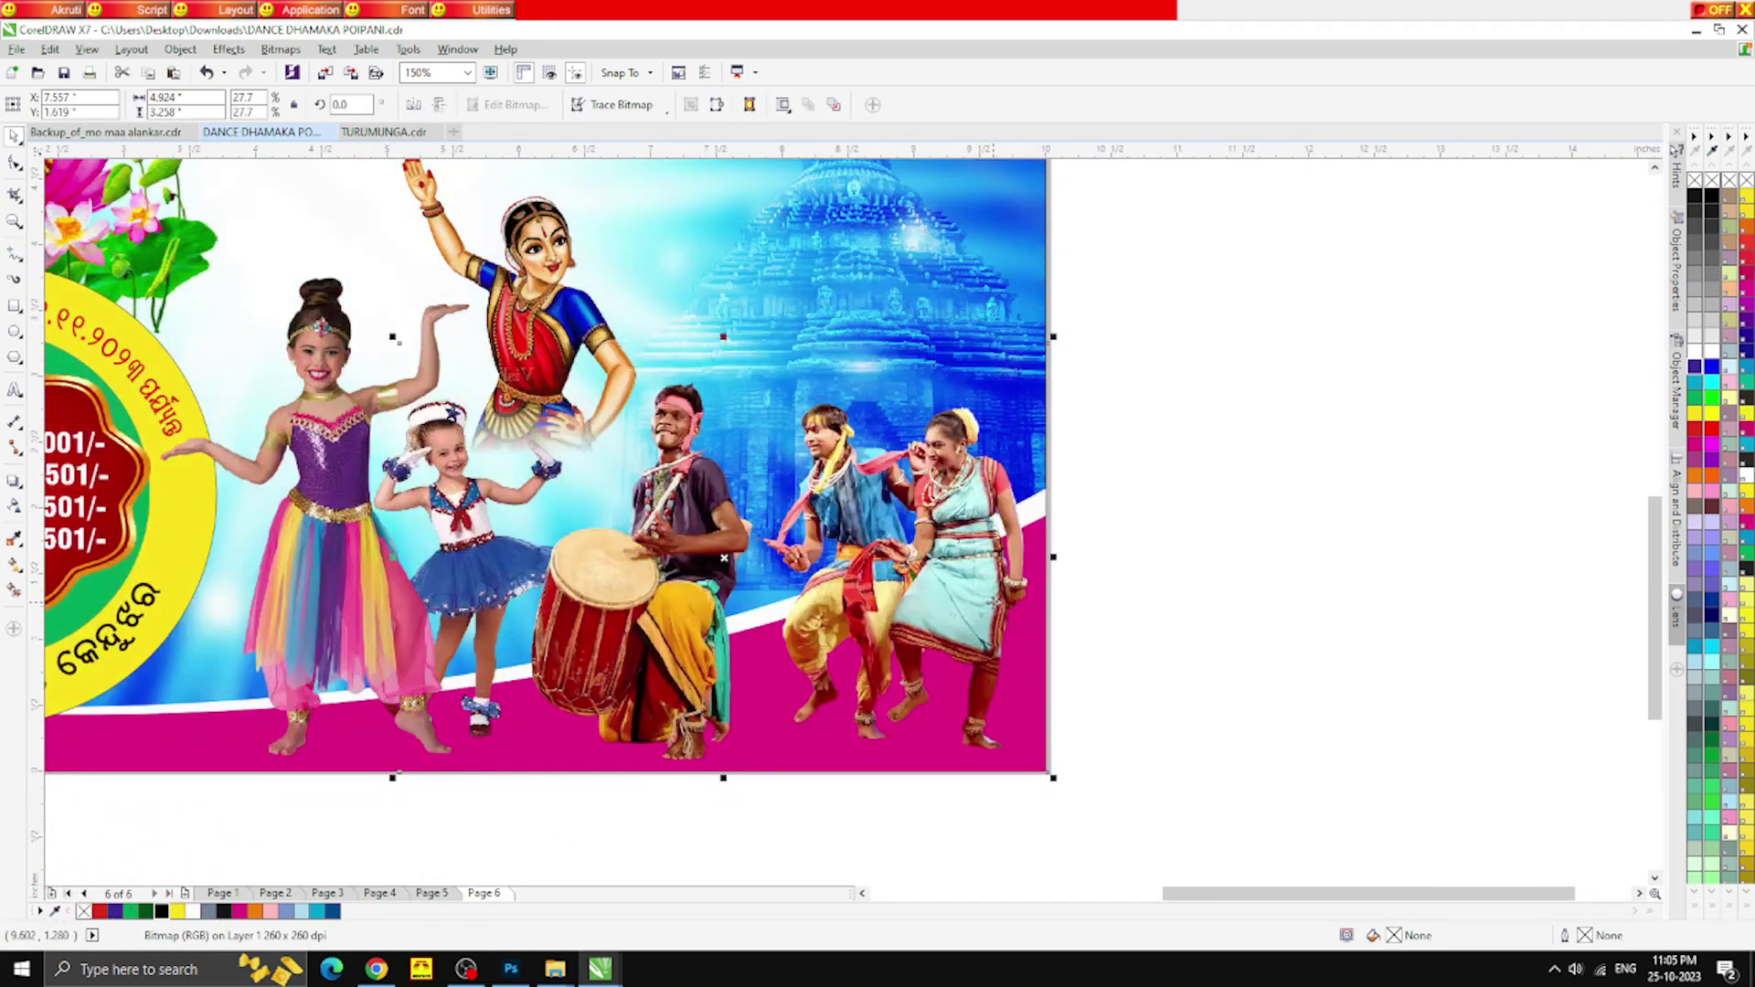
scroll(957, 366, "down", 1)
scroll(891, 391, "up", 1)
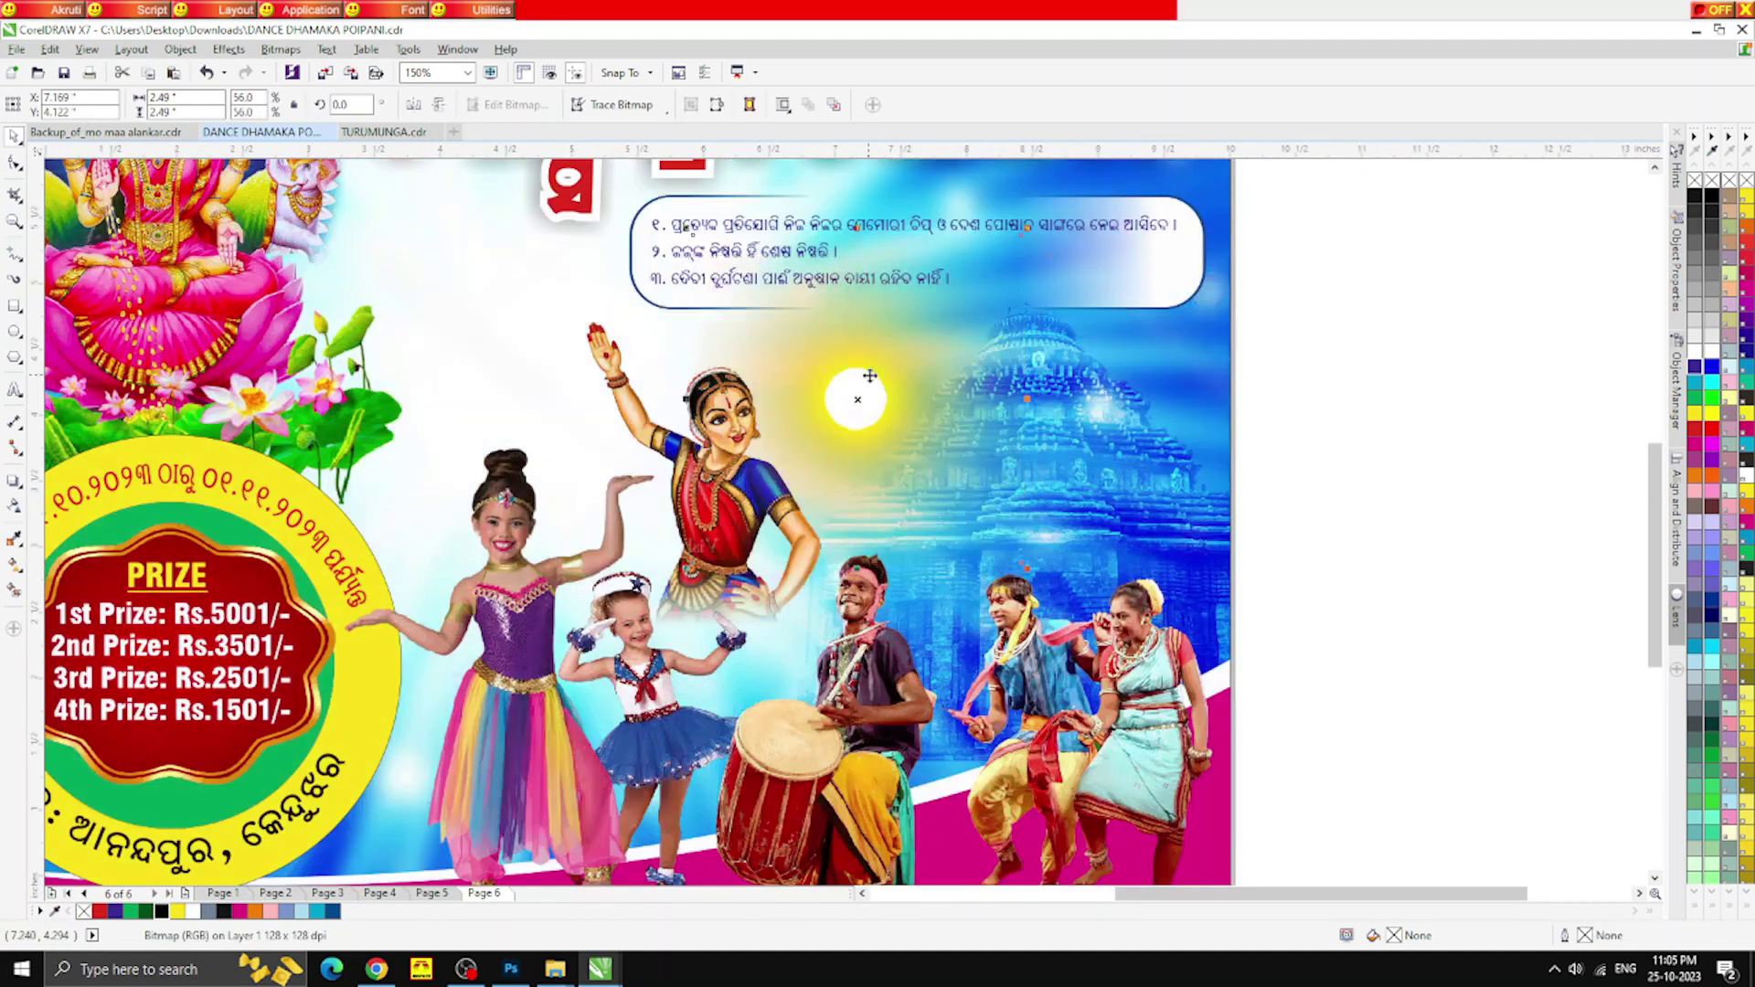
scroll(914, 510, "down", 1)
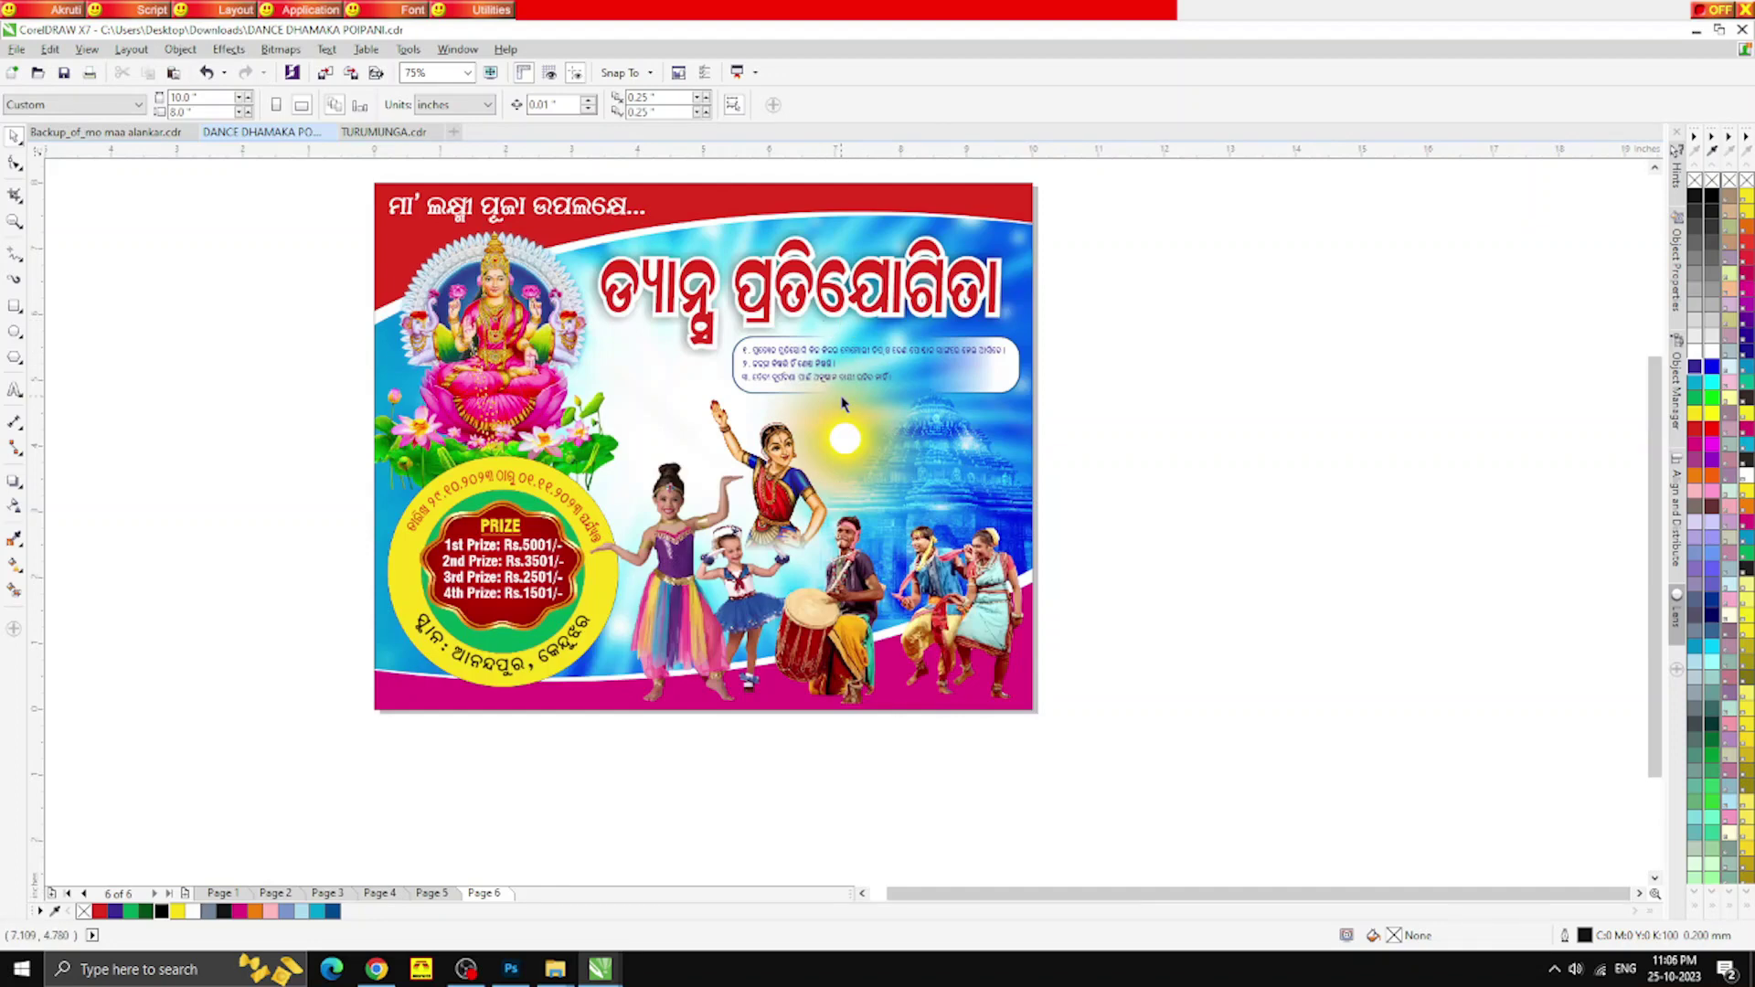
scroll(695, 283, "up", 1)
scroll(722, 265, "down", 1)
scroll(744, 247, "up", 1)
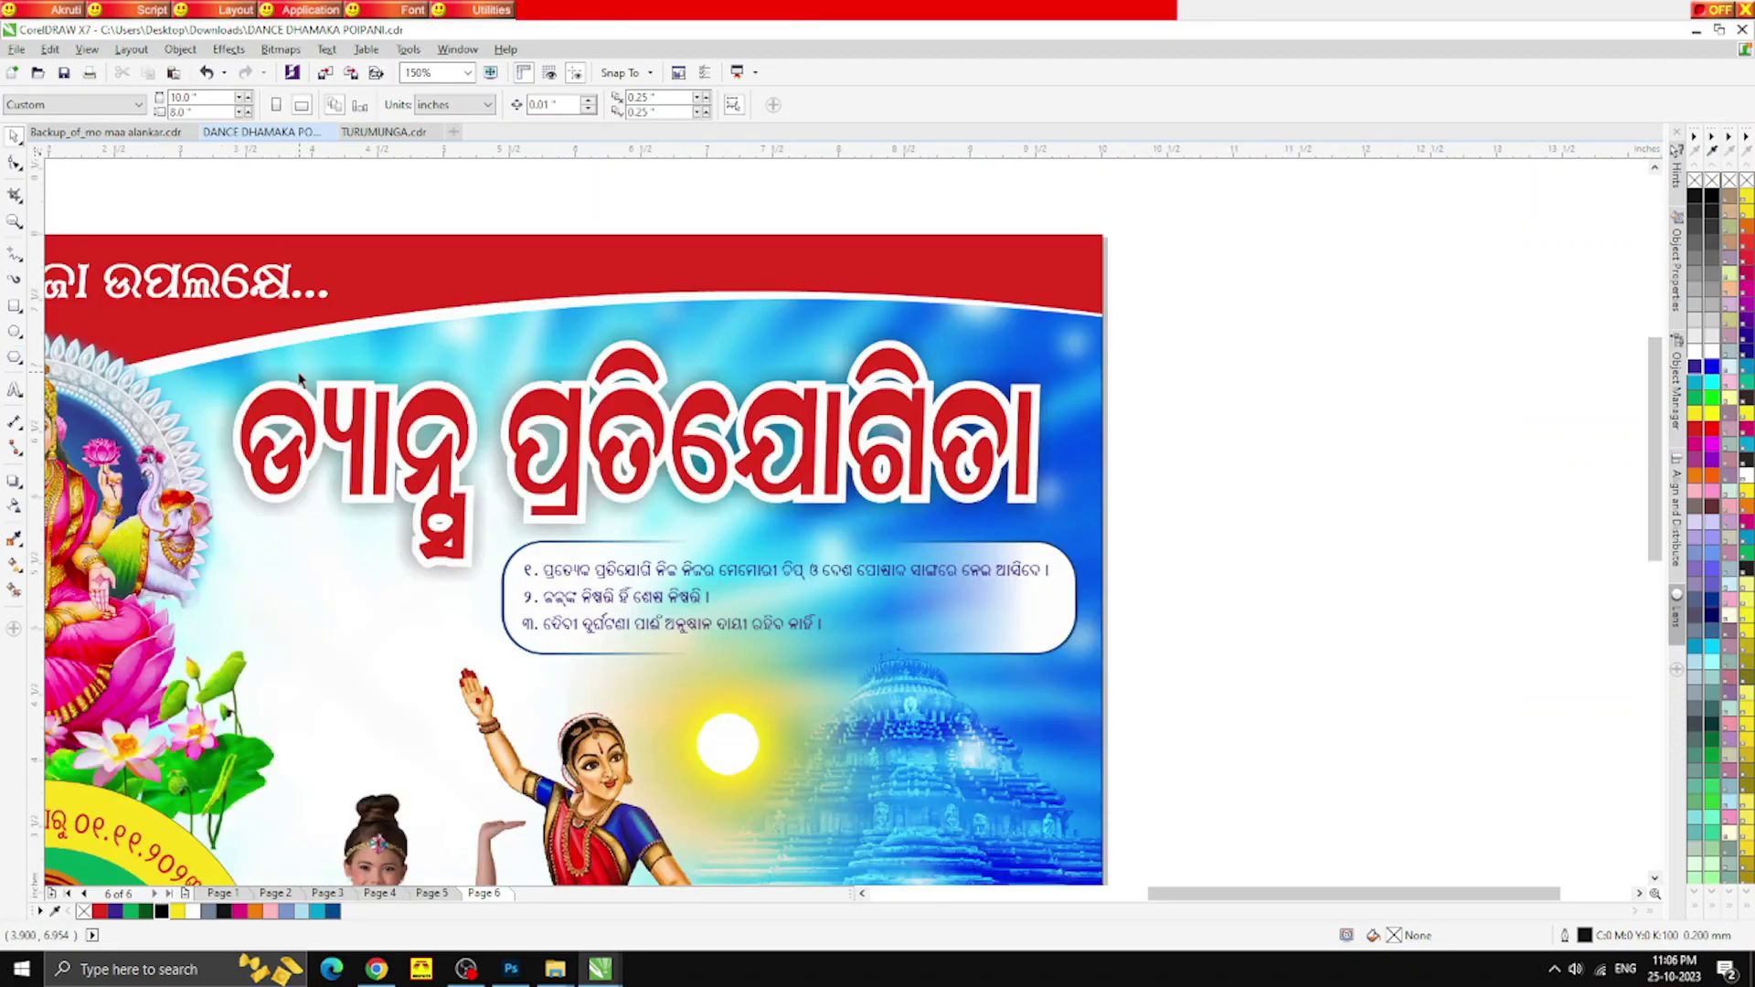
scroll(390, 377, "down", 2)
scroll(238, 557, "up", 1)
Copy the two-line age-group text from the red scroll on page 3 to page 6 and place it beside the rules box
left_click(223, 893)
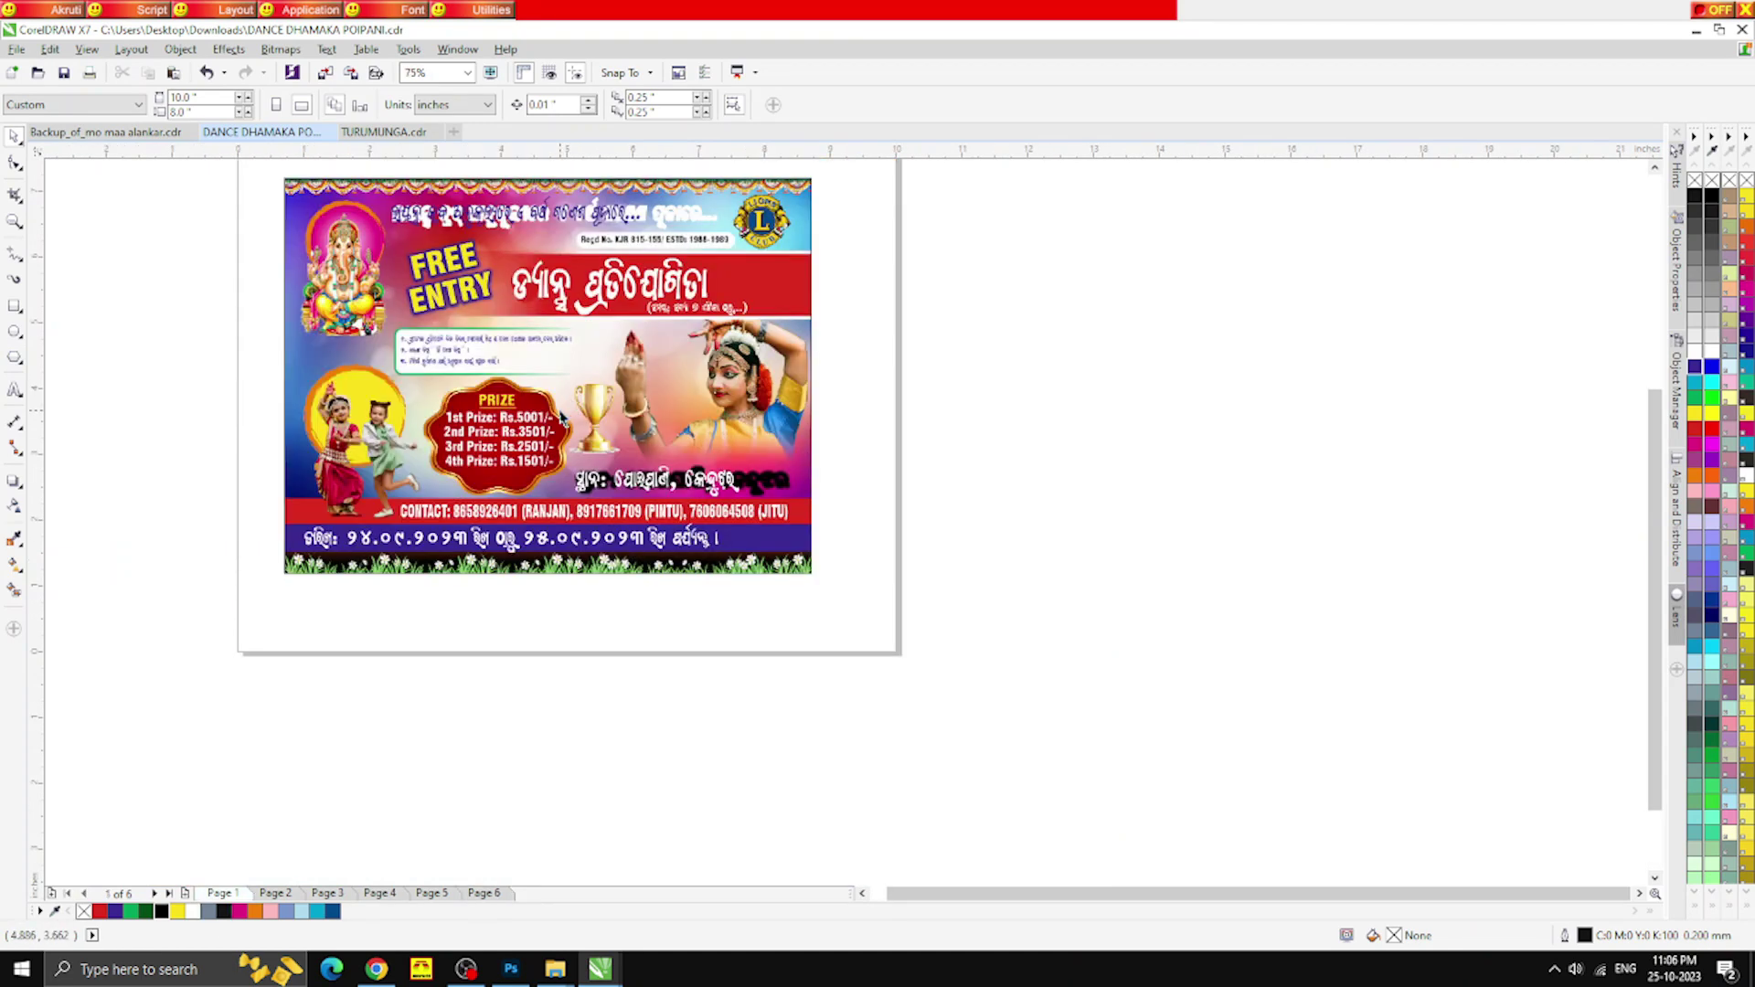
left_click(284, 893)
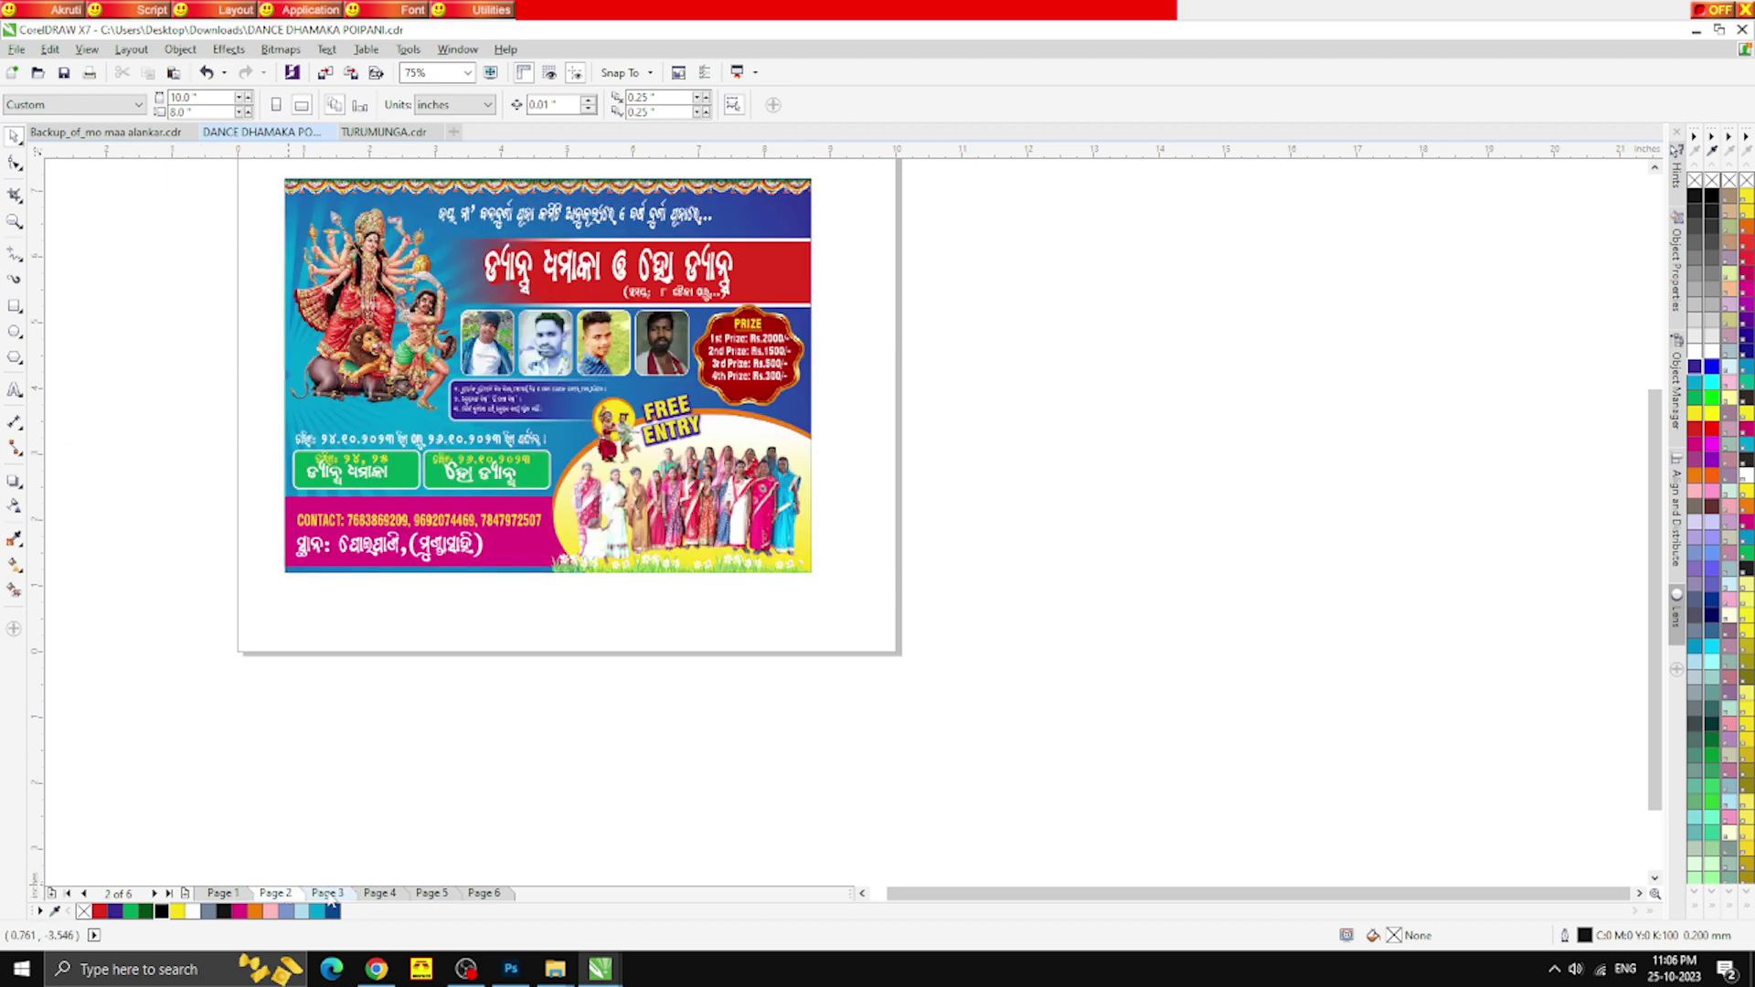
left_click(329, 894)
scroll(529, 307, "up", 1)
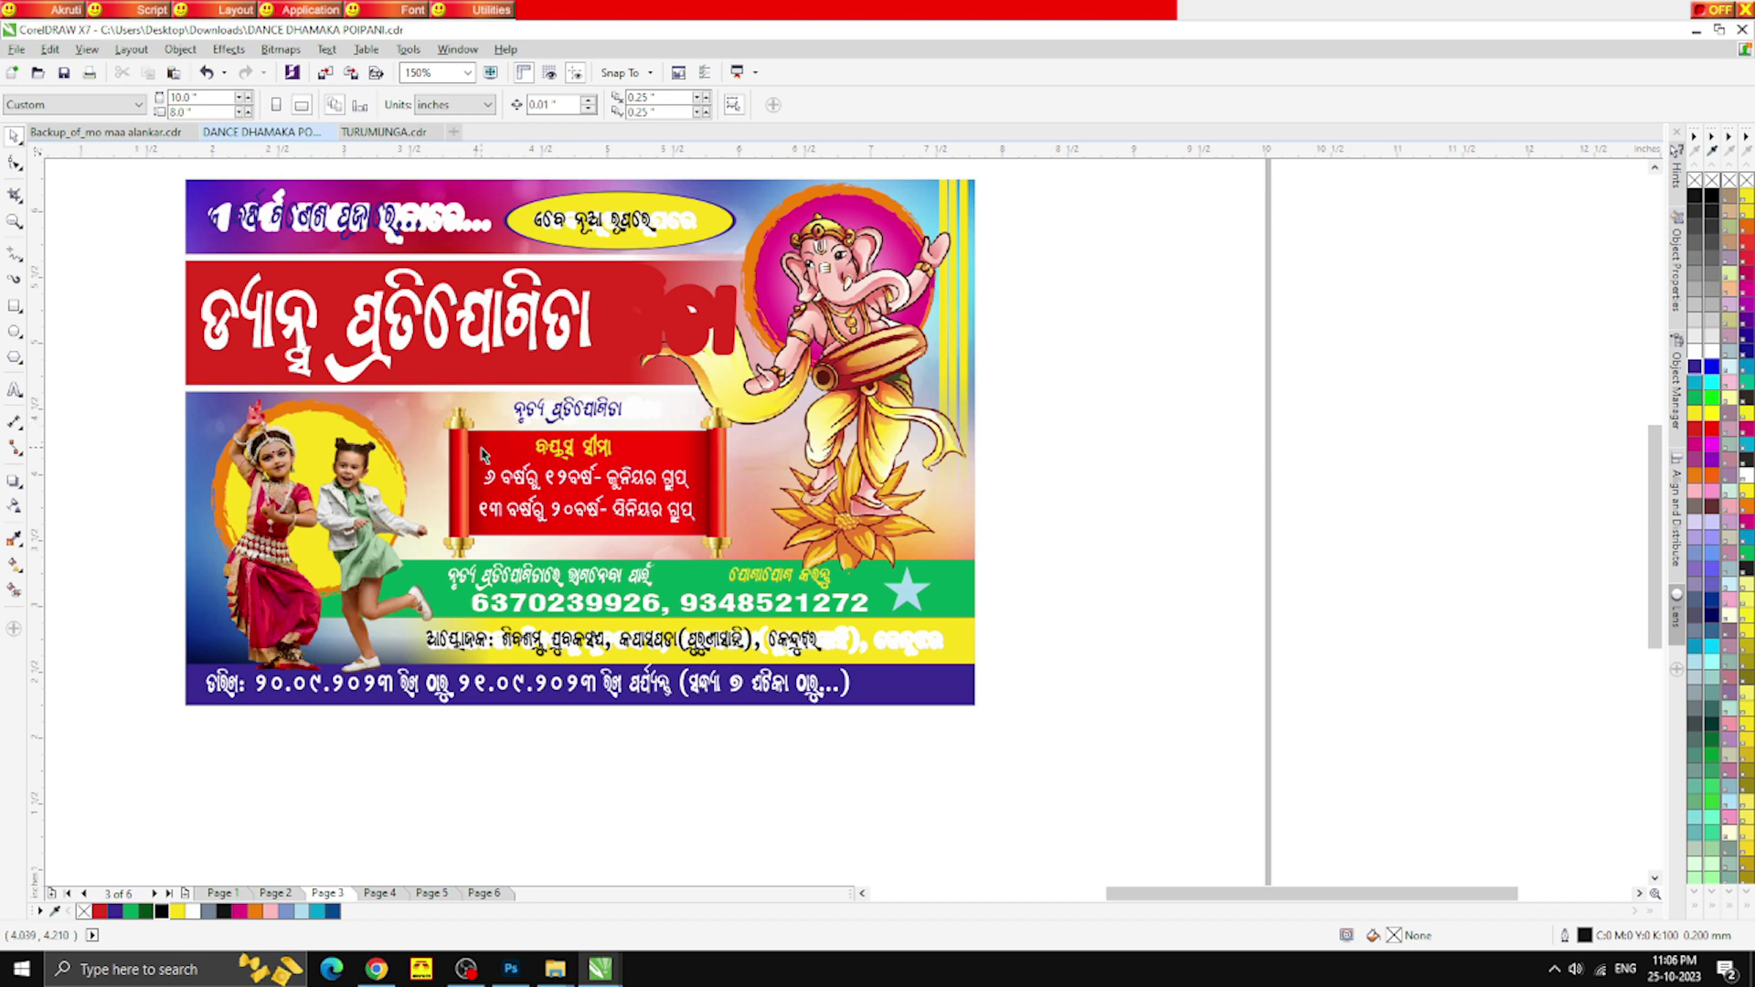
left_click(513, 488)
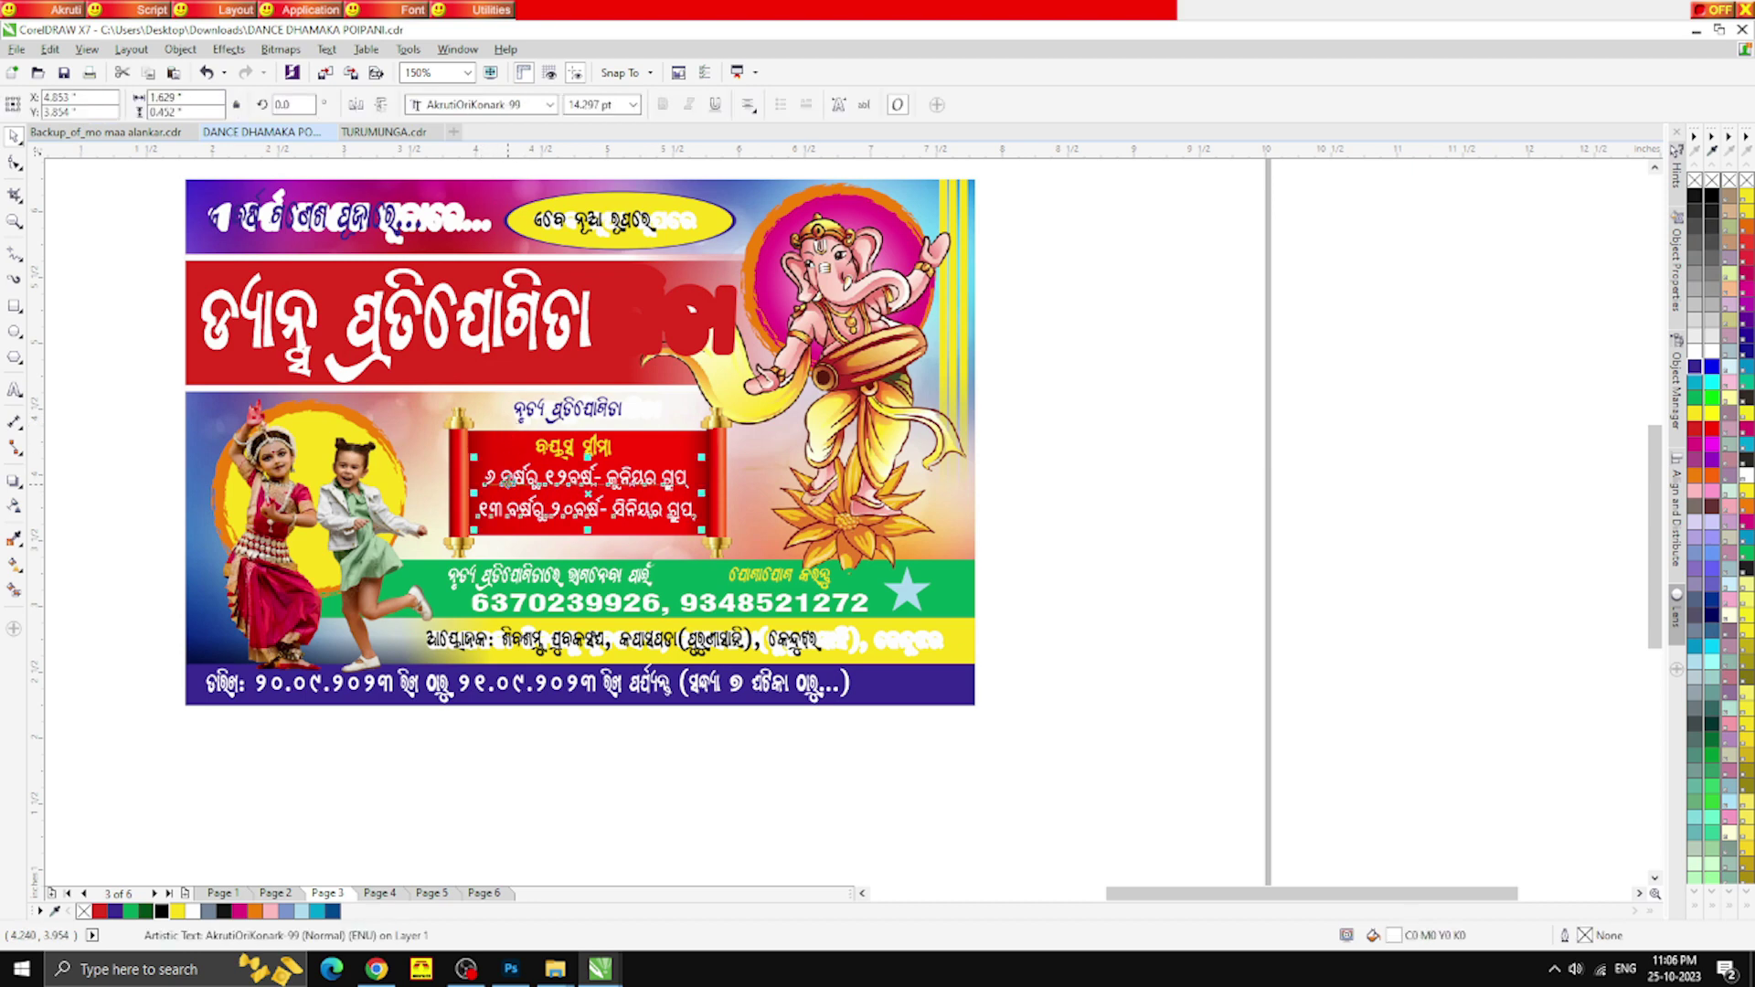
left_click(484, 894)
key("ctrl+v")
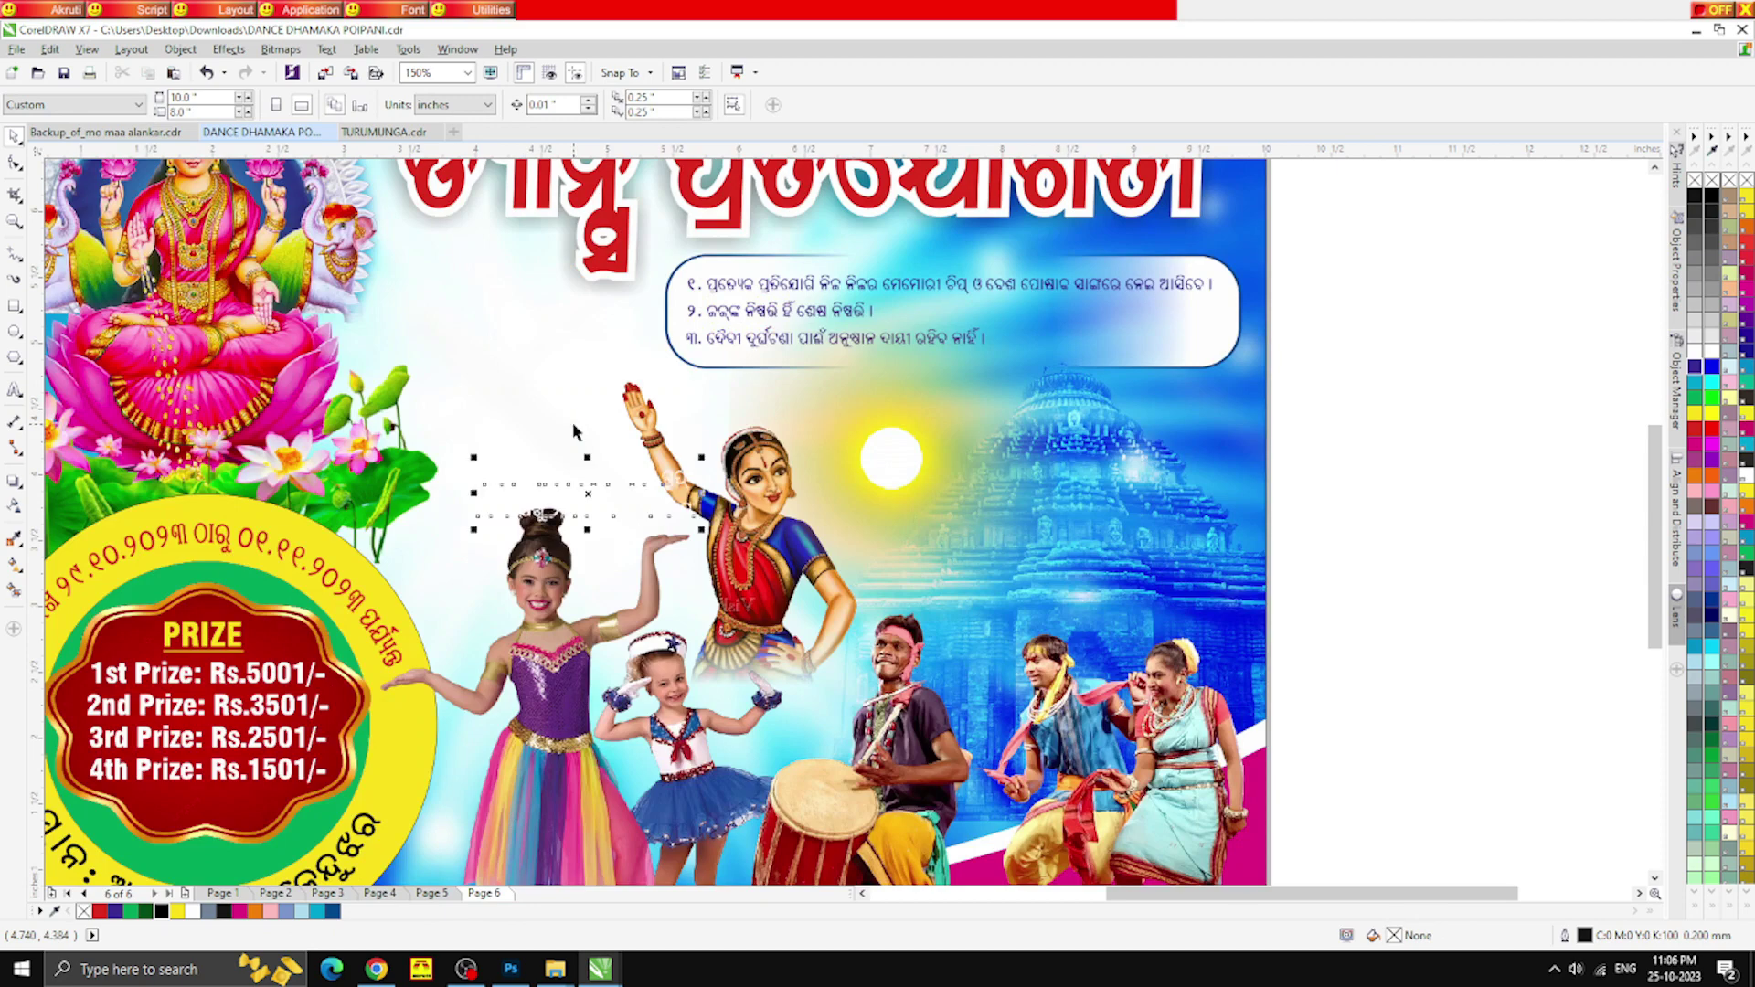
left_click_drag(583, 508, 487, 340)
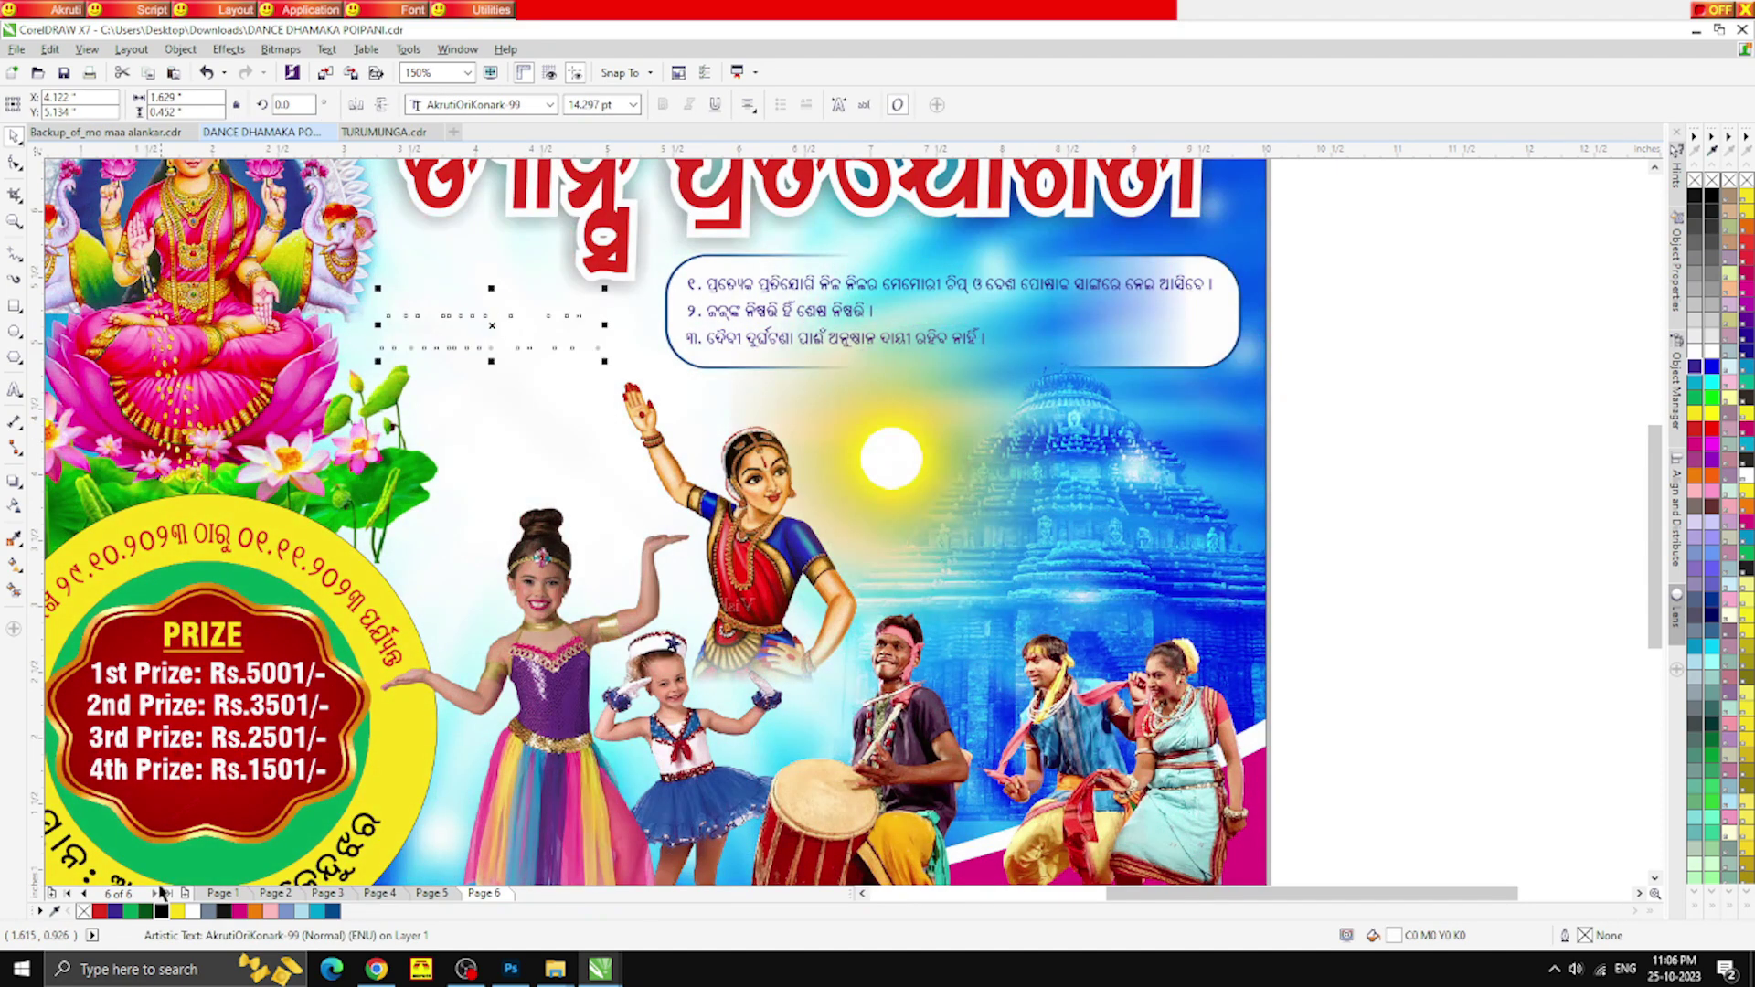
Fill the two-line age-group text with black, enlarge it to about 15.94 pt and deselect it
left_click(161, 912)
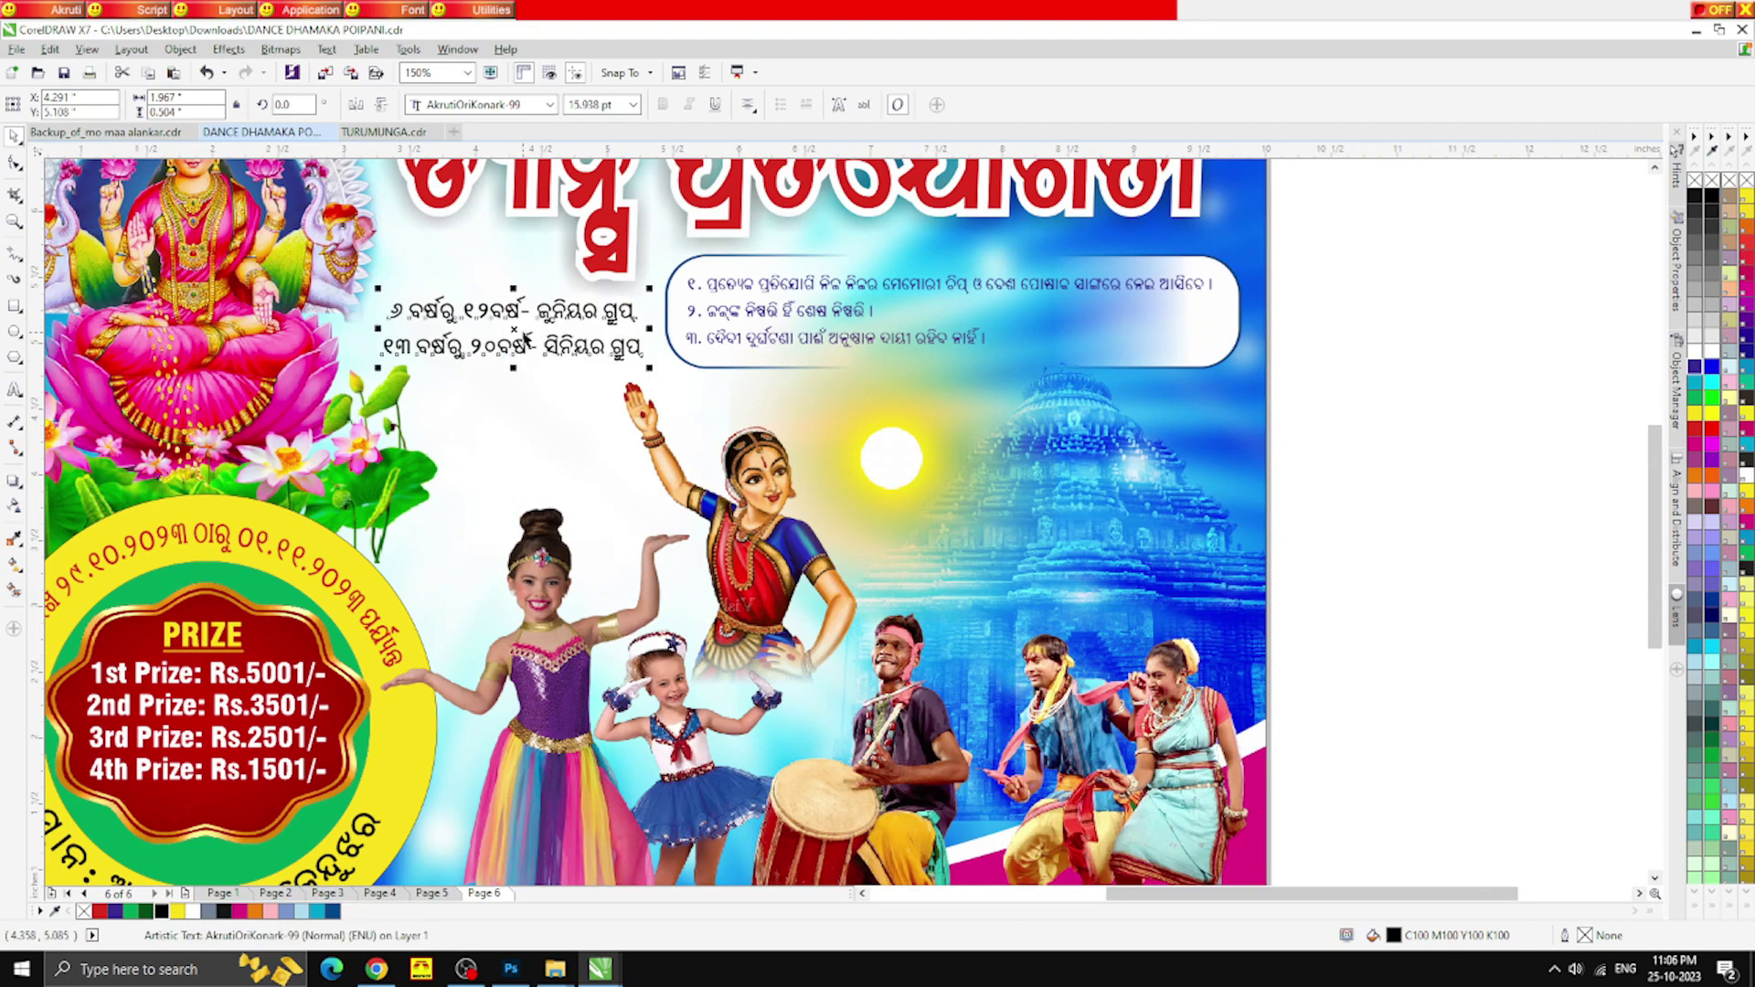
scroll(512, 326, "up", 2)
scroll(489, 315, "down", 2)
left_click(1024, 432)
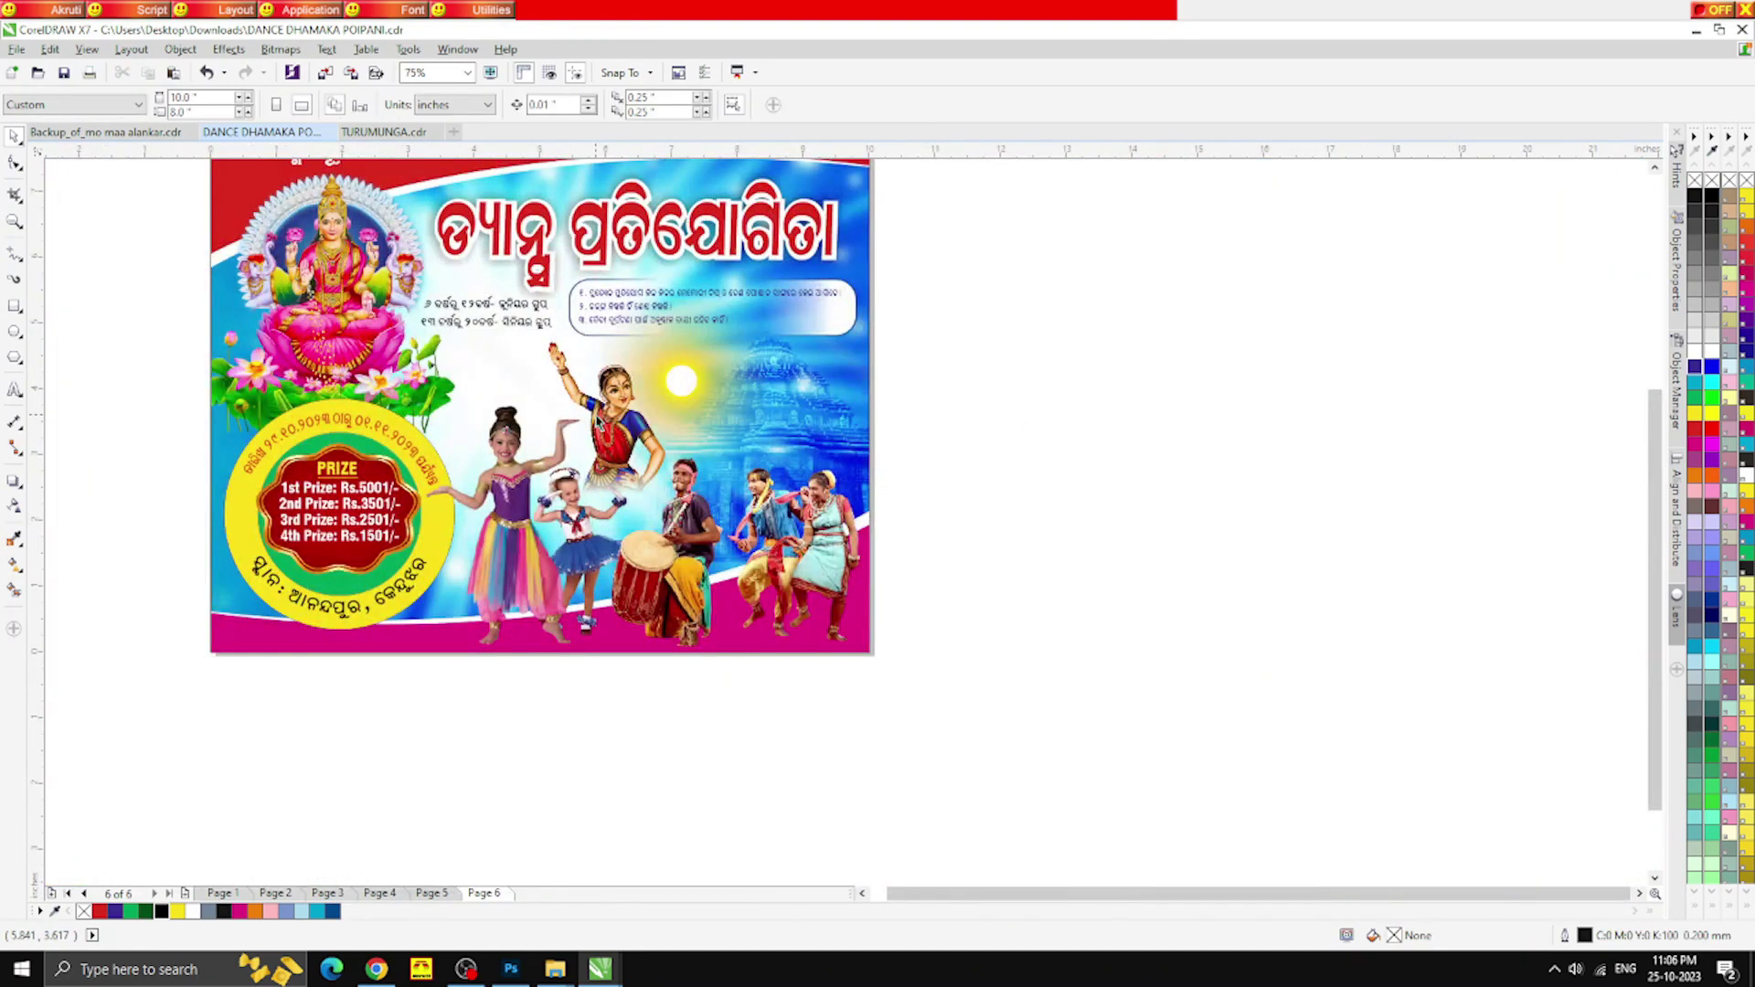
Draw a rectangle about 11.83 × 2.11 in below the poster, filled yellow with no outline
scroll(517, 324, "up", 2)
scroll(471, 265, "down", 4)
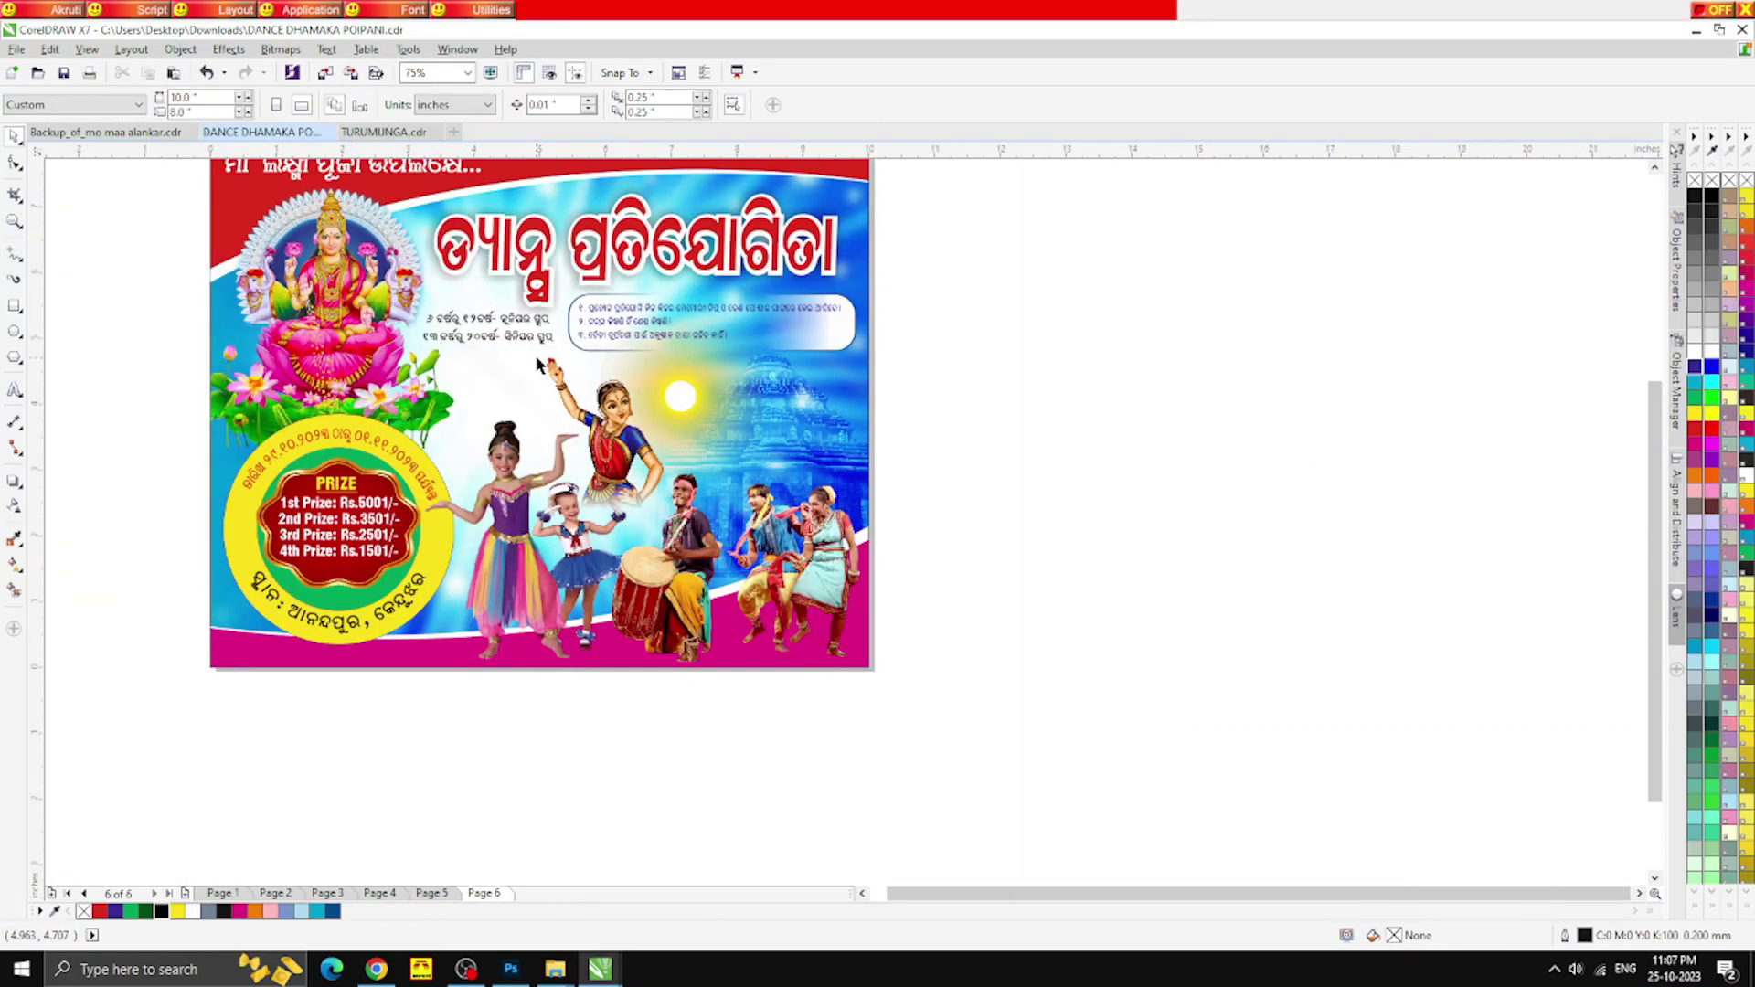
left_click(15, 306)
scroll(371, 402, "down", 4)
scroll(357, 549, "up", 2)
mouse_move(311, 486)
left_mouse_down()
mouse_move(455, 568)
mouse_move(714, 584)
mouse_move(702, 555)
left_mouse_up()
key("space")
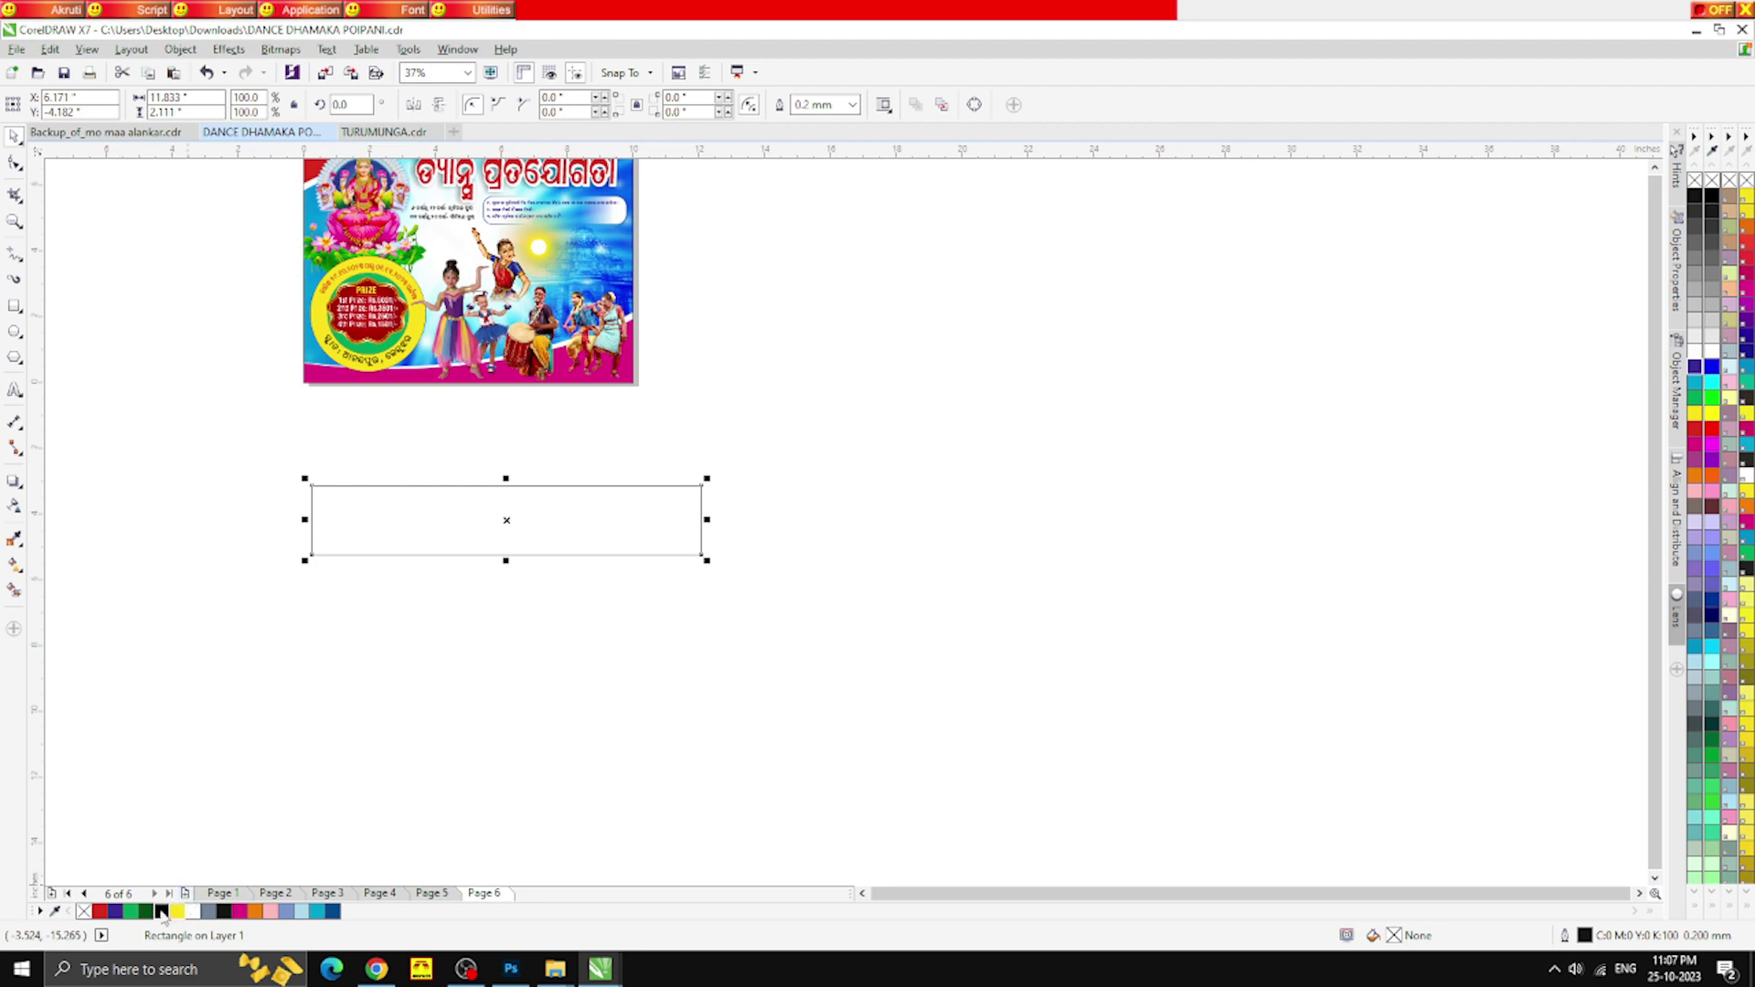
left_click(178, 910)
right_click(83, 910)
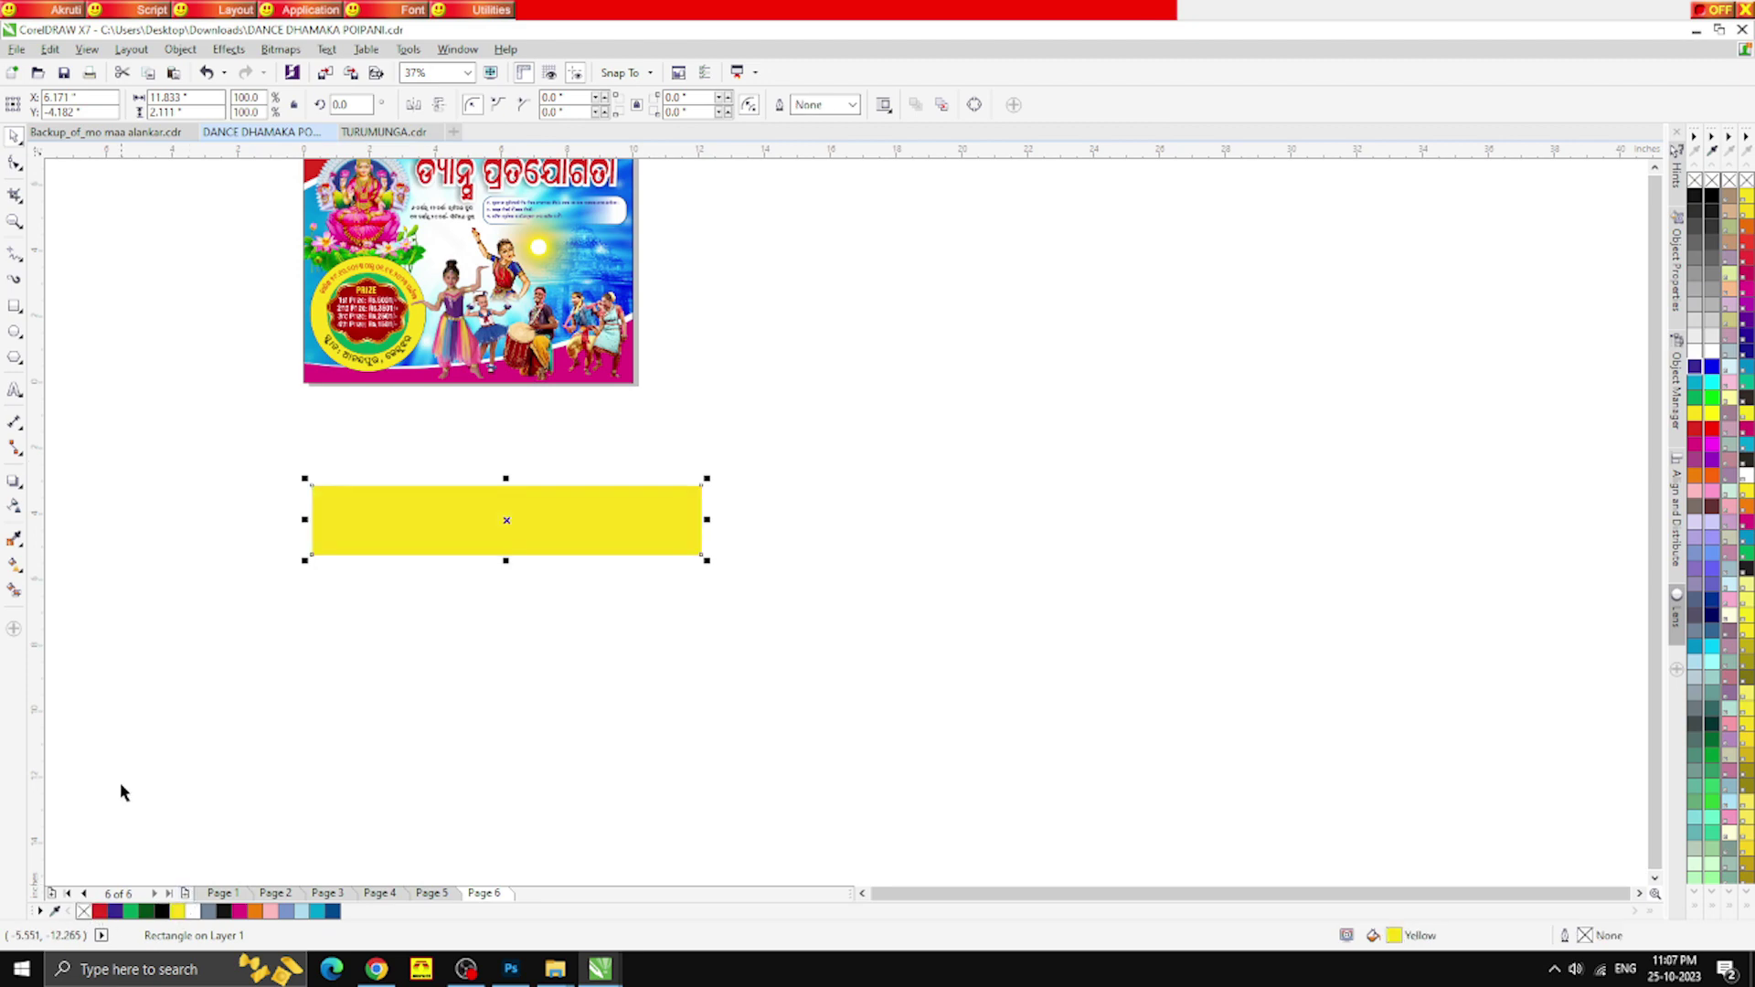
Apply a linear transparency to the yellow rectangle so that it fades out toward its right end
left_click(15, 506)
left_click_drag(525, 520, 689, 520)
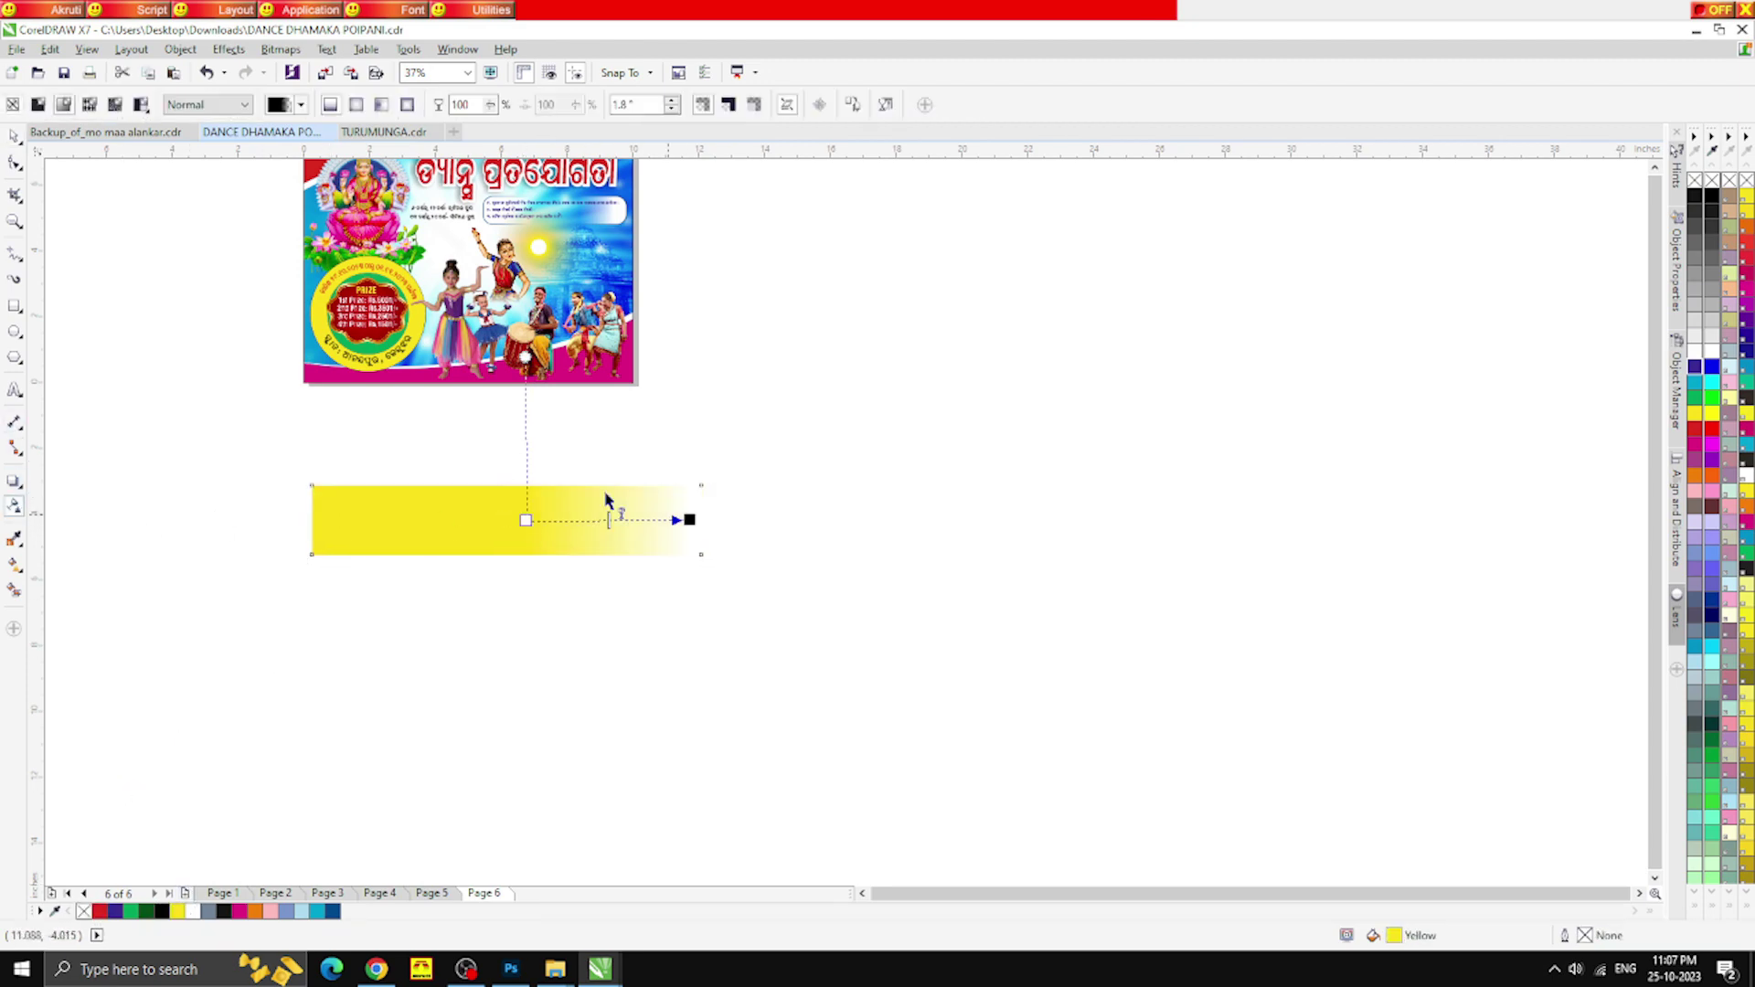
left_click_drag(526, 520, 493, 520)
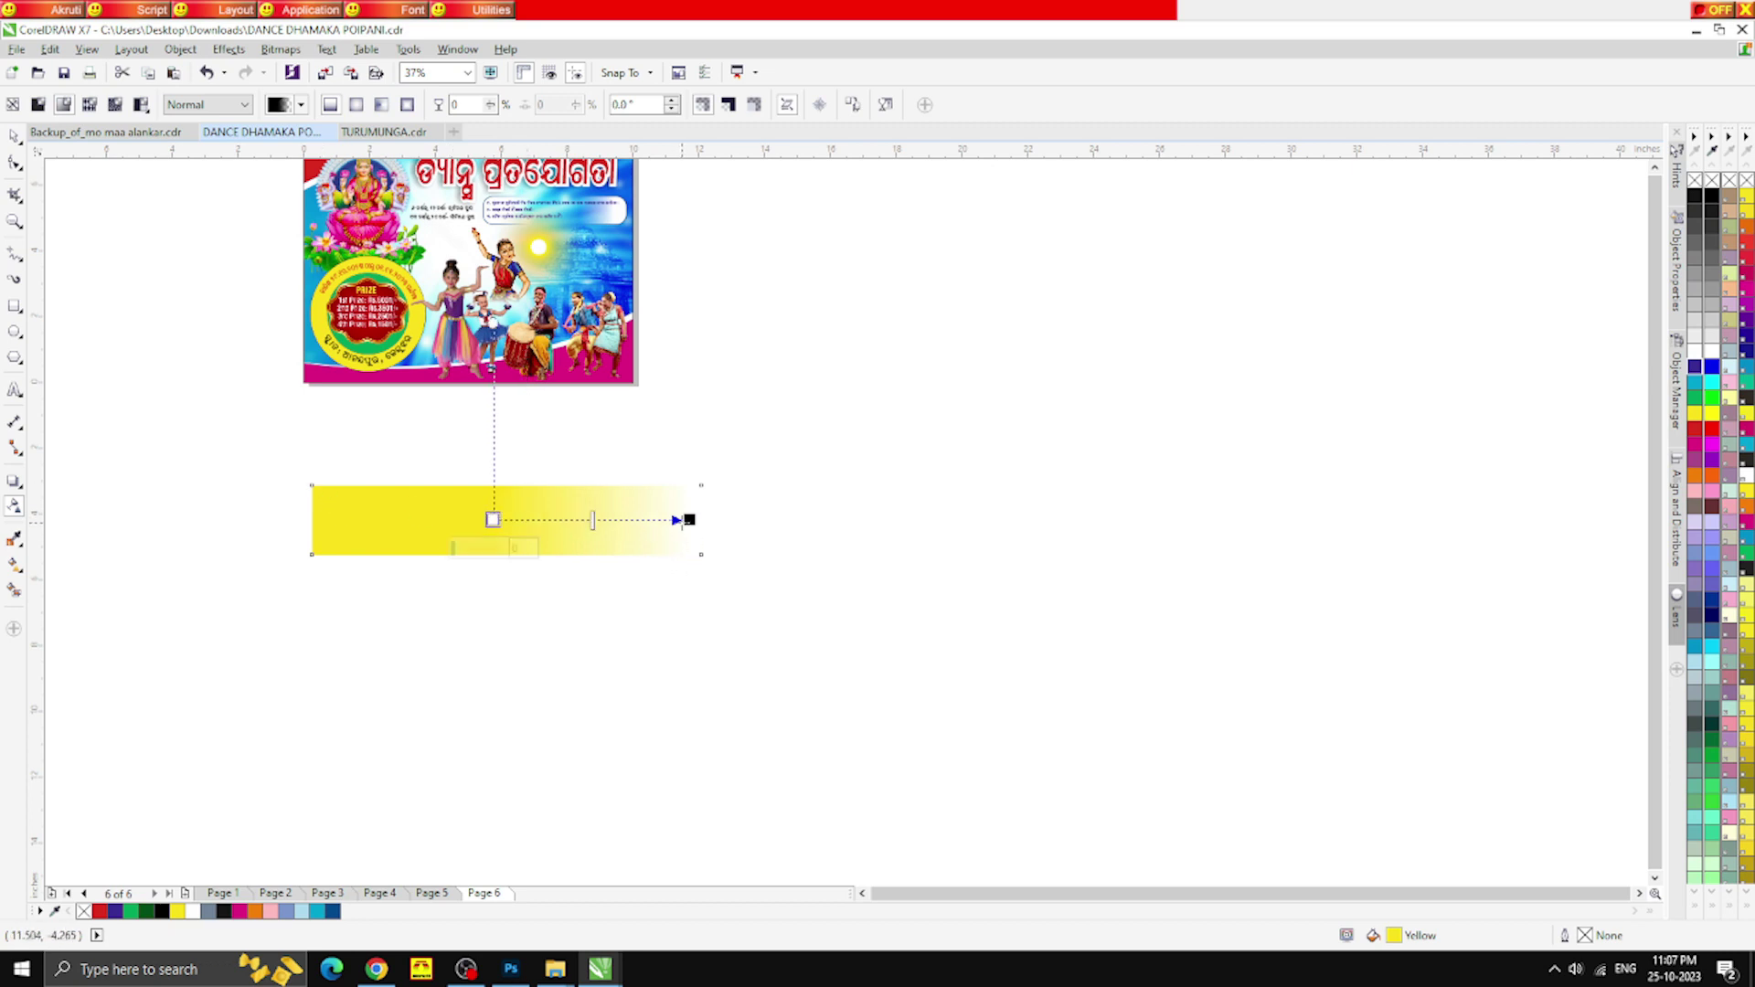
left_click_drag(690, 520, 658, 520)
left_click(14, 136)
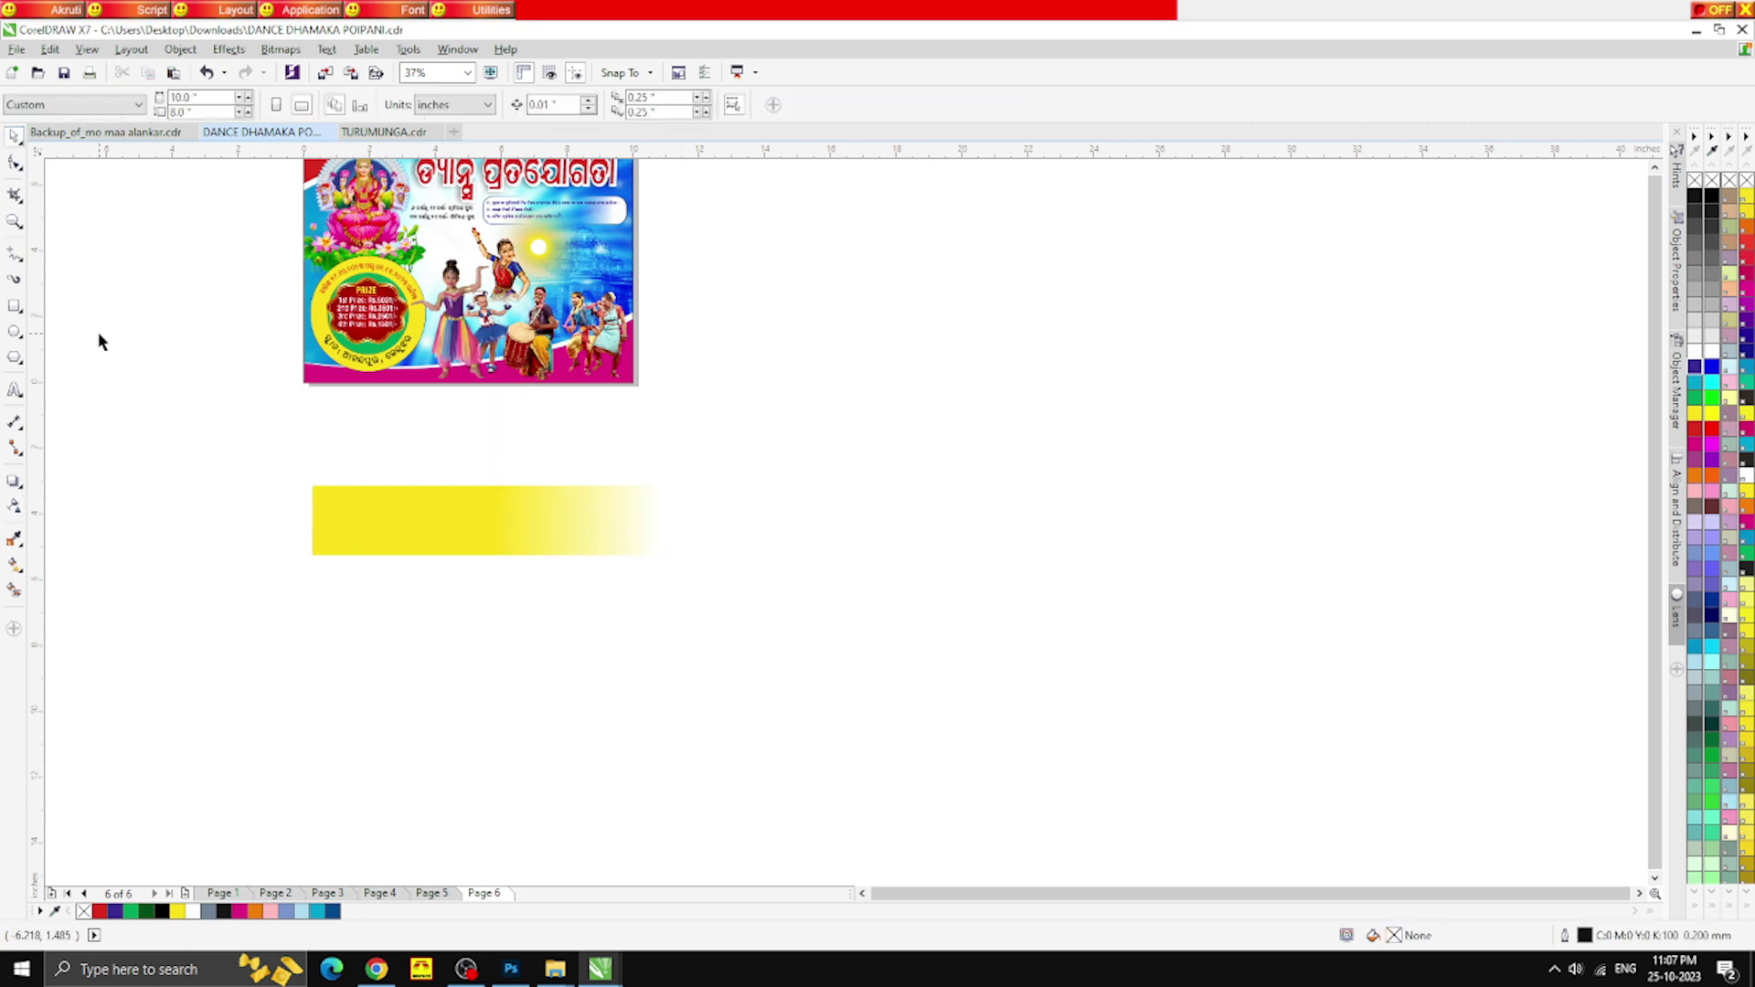
Move the fading yellow rectangle onto the poster over the prize circle and scale it down to about 5.53 × 0.99 in
left_click_drag(552, 548, 592, 322)
scroll(551, 236, "up", 2)
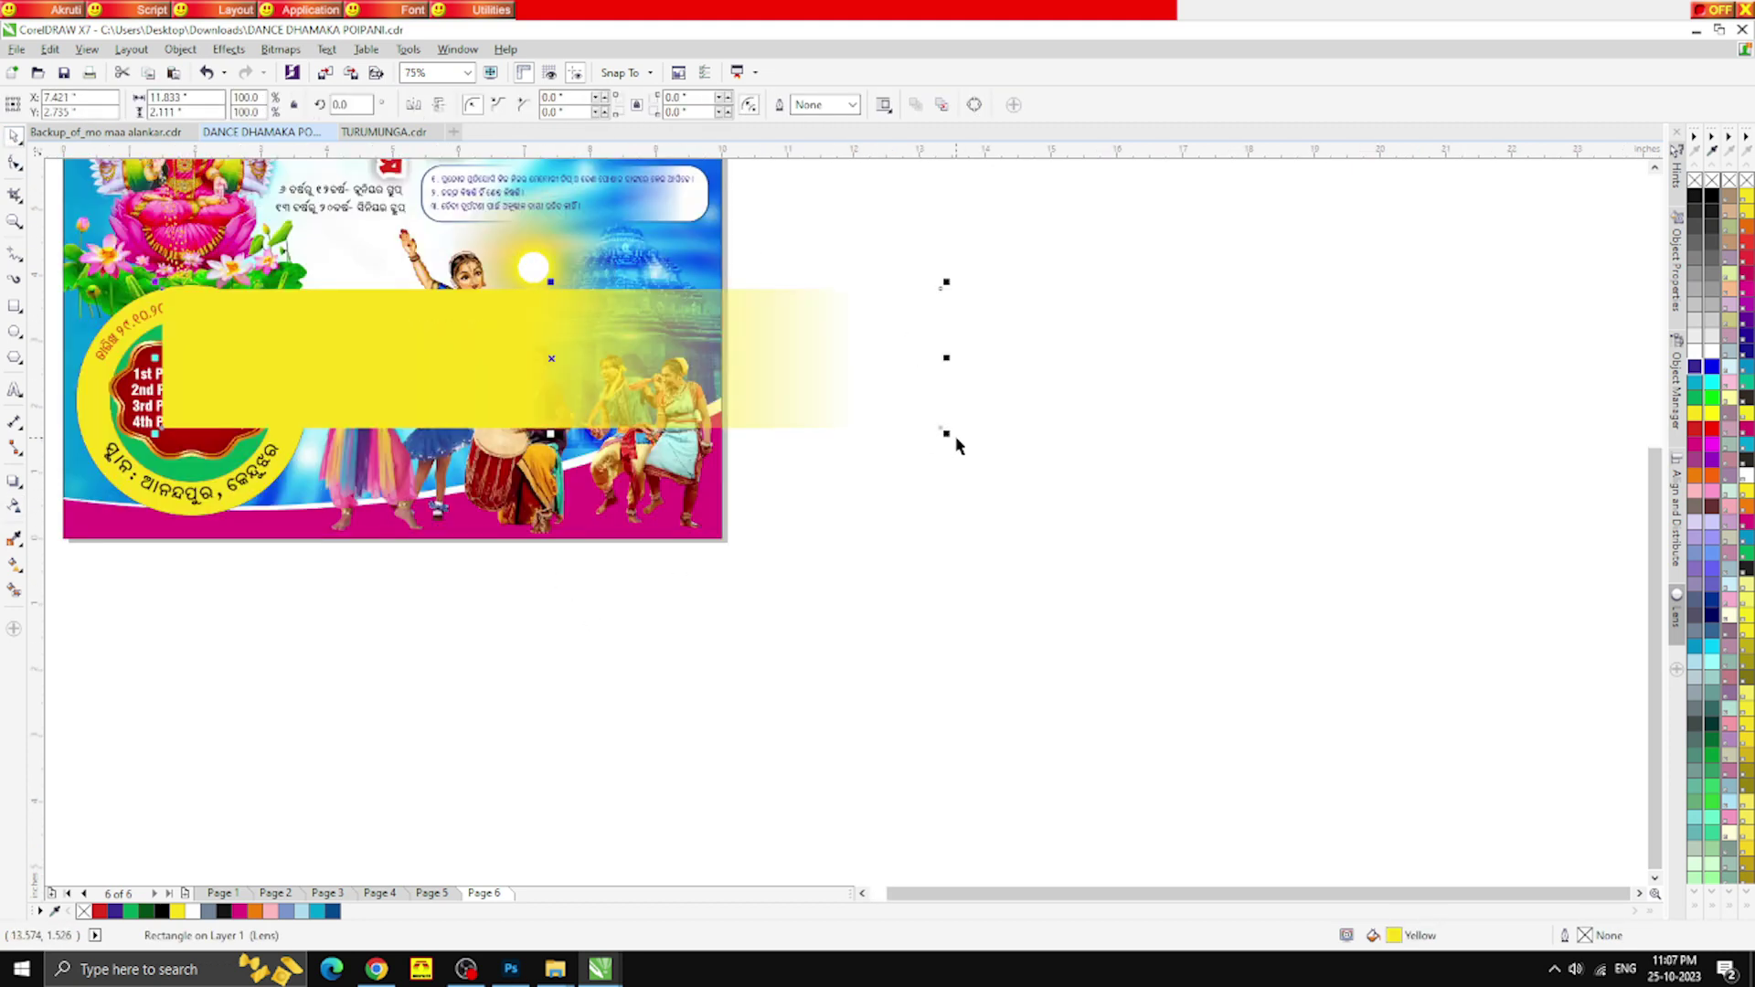
left_click_drag(947, 434, 525, 353)
left_click_drag(340, 316, 353, 402)
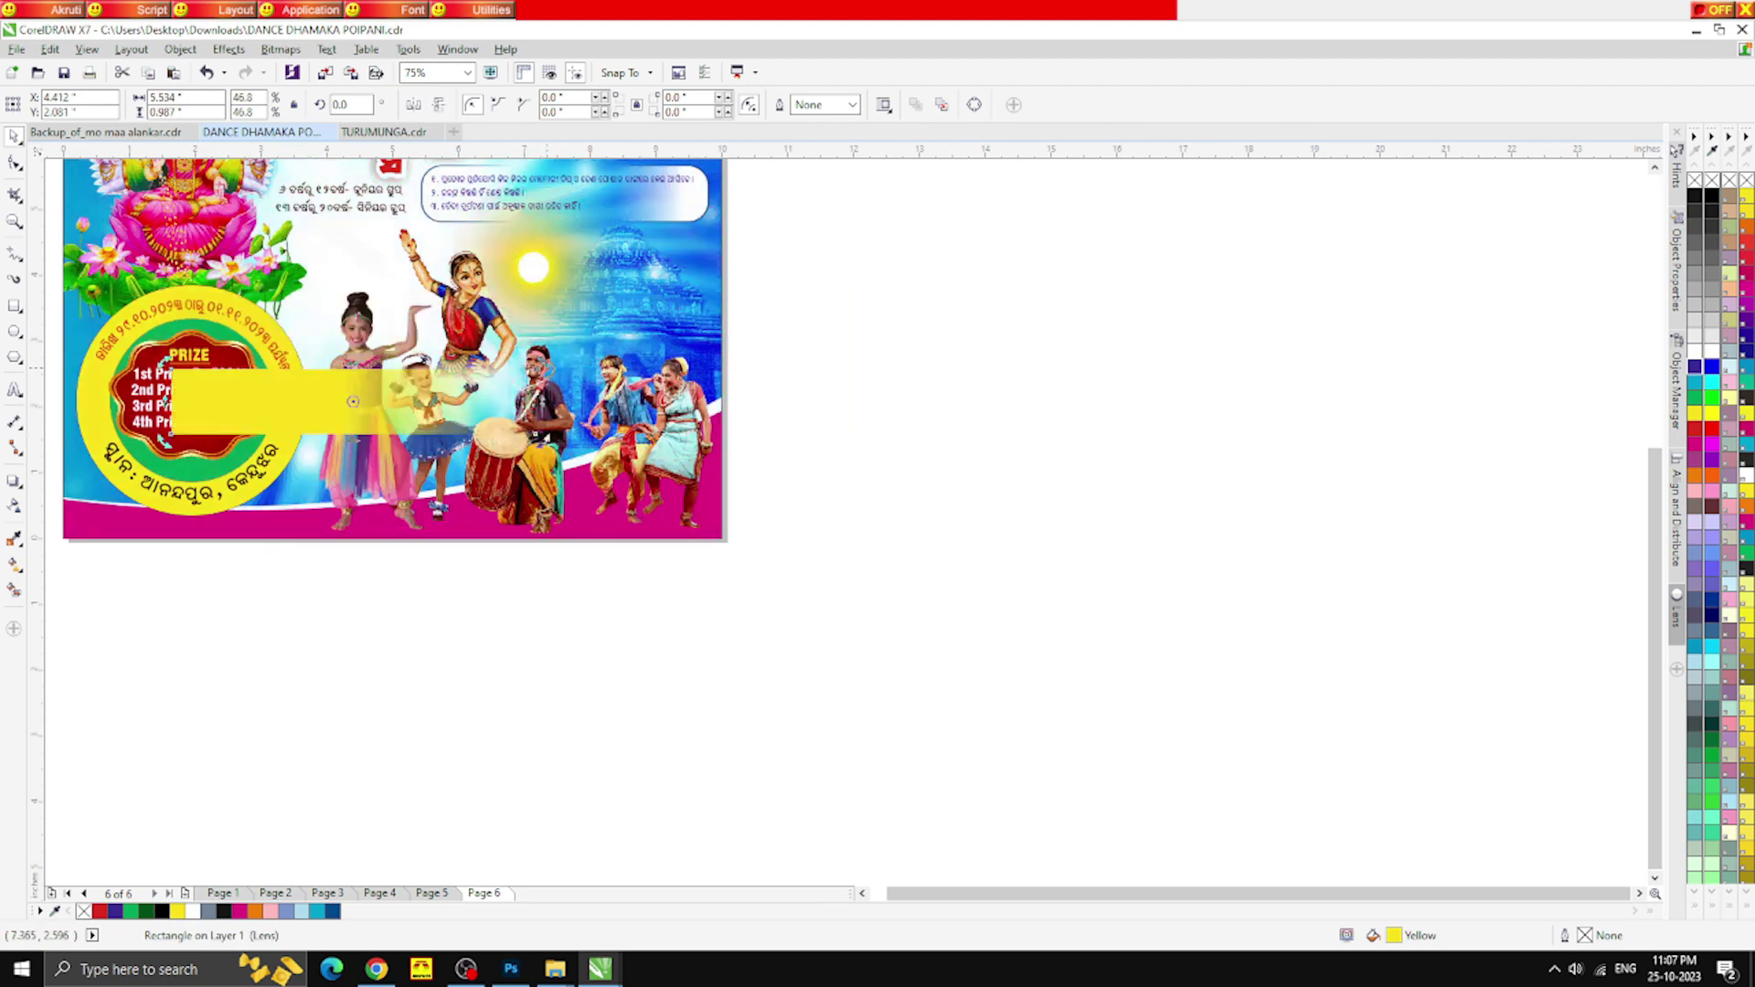
Tilt the yellow band upward toward the dancers, make it taller and shift it up beside the prize circle
left_click_drag(536, 365, 545, 314)
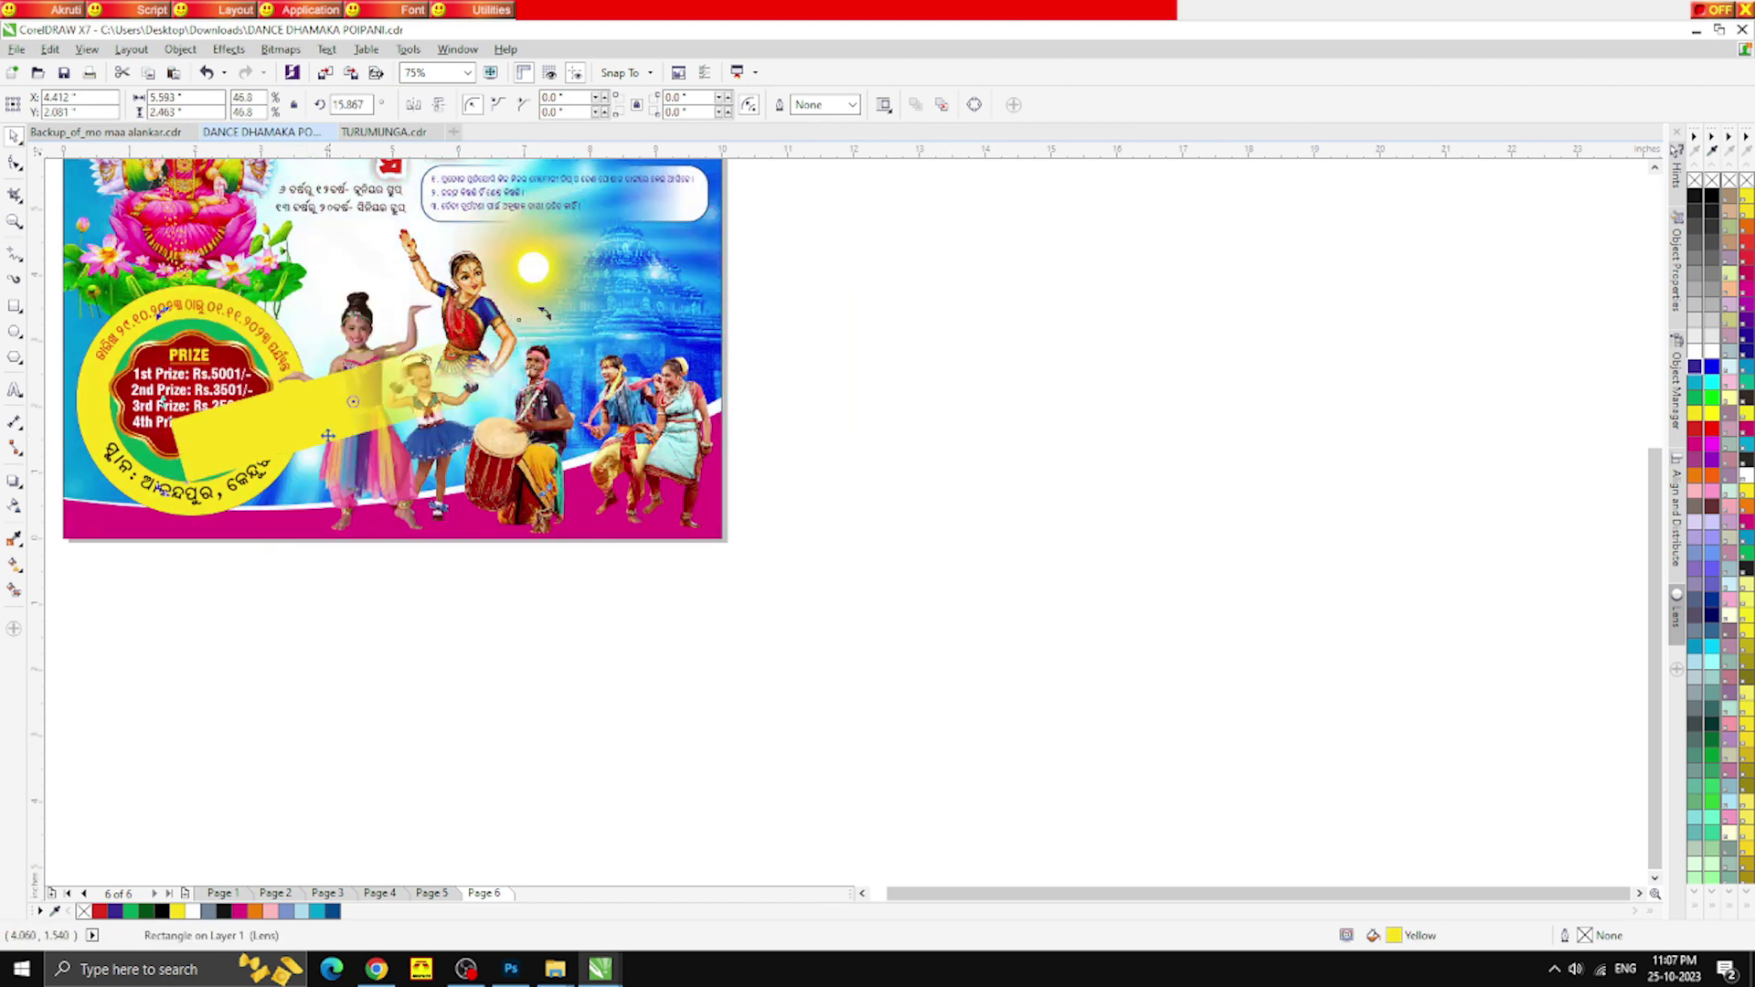
left_click_drag(352, 490, 353, 585)
left_click_drag(353, 449, 347, 380)
left_click(347, 379)
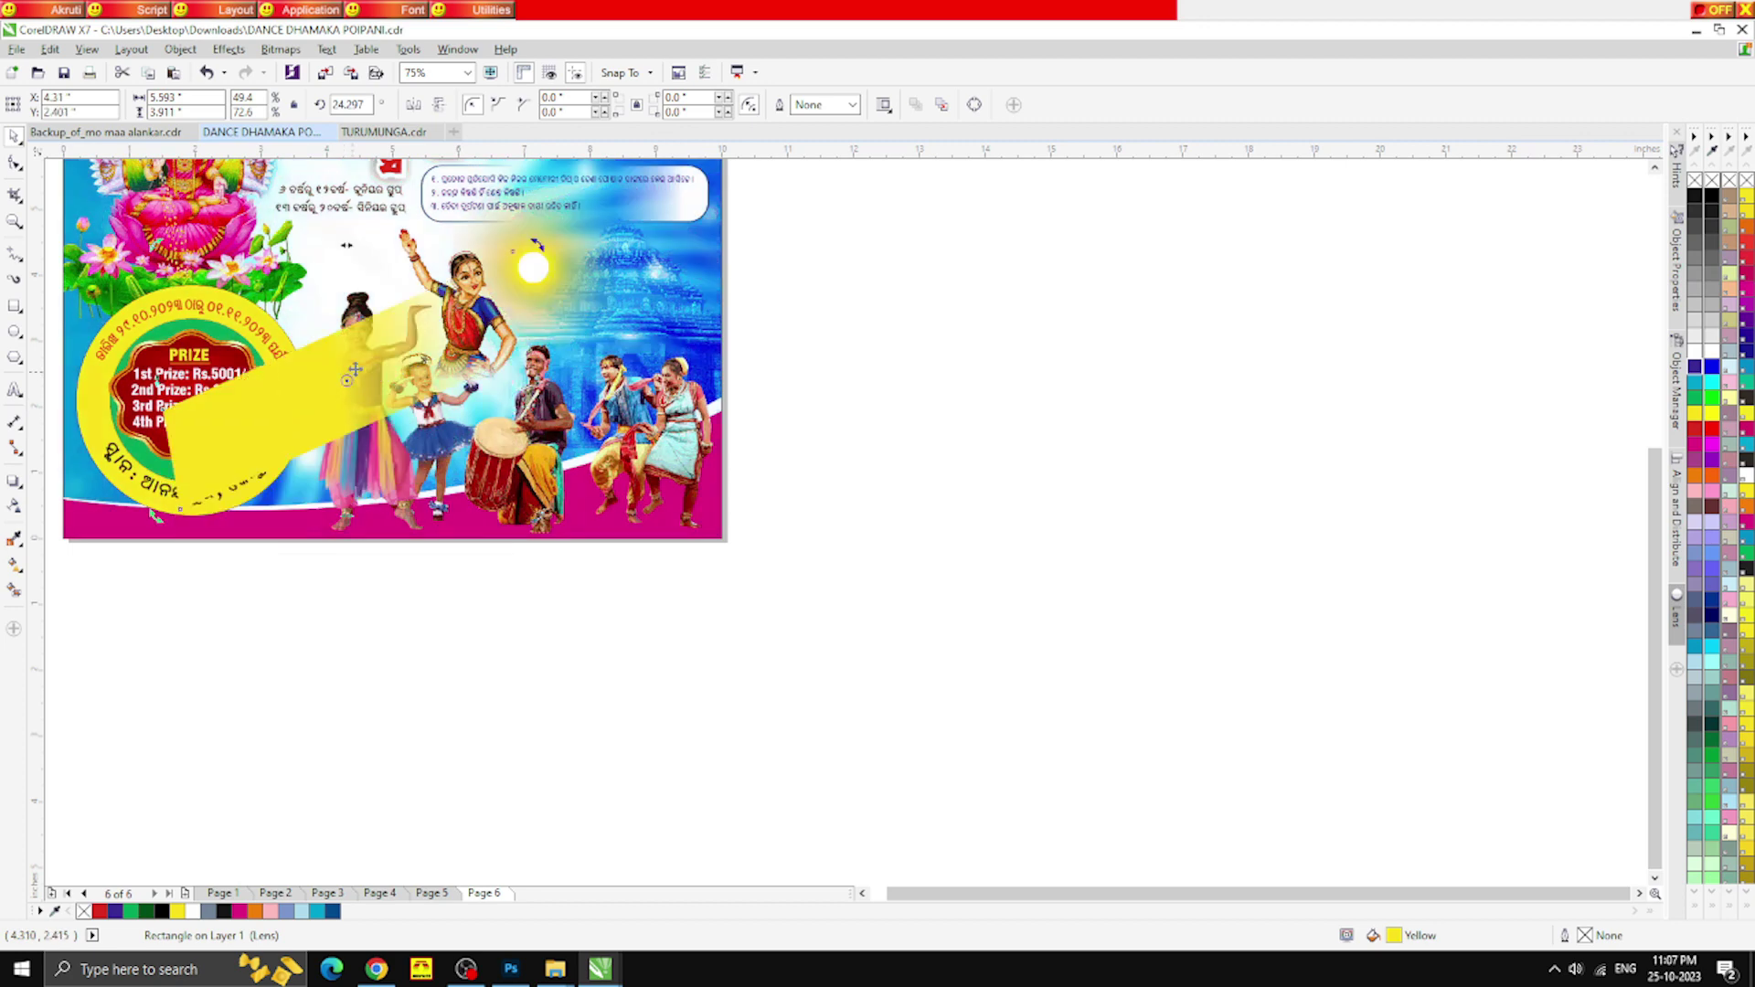
left_click_drag(536, 249, 539, 310)
key("Escape")
scroll(431, 483, "down", 1)
scroll(337, 442, "up", 1)
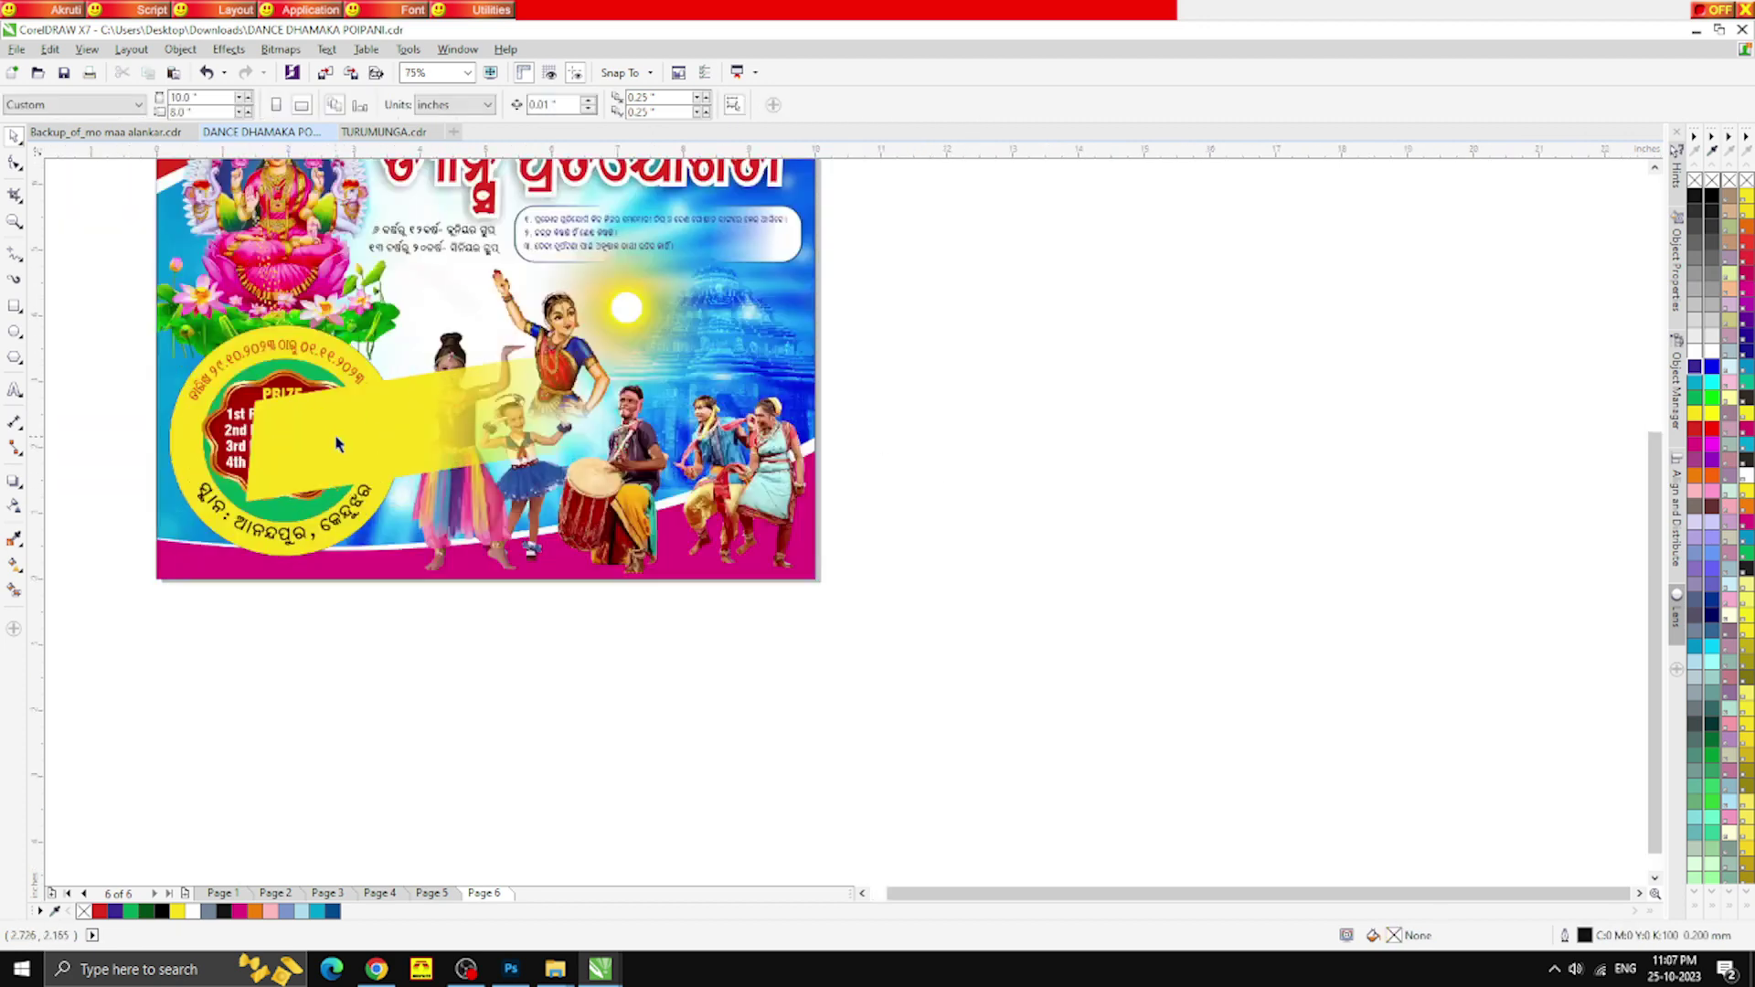
Bring the whole prize circle and the tall girl dancer in front of the yellow band
left_click_drag(443, 682, 73, 277)
key("Delete")
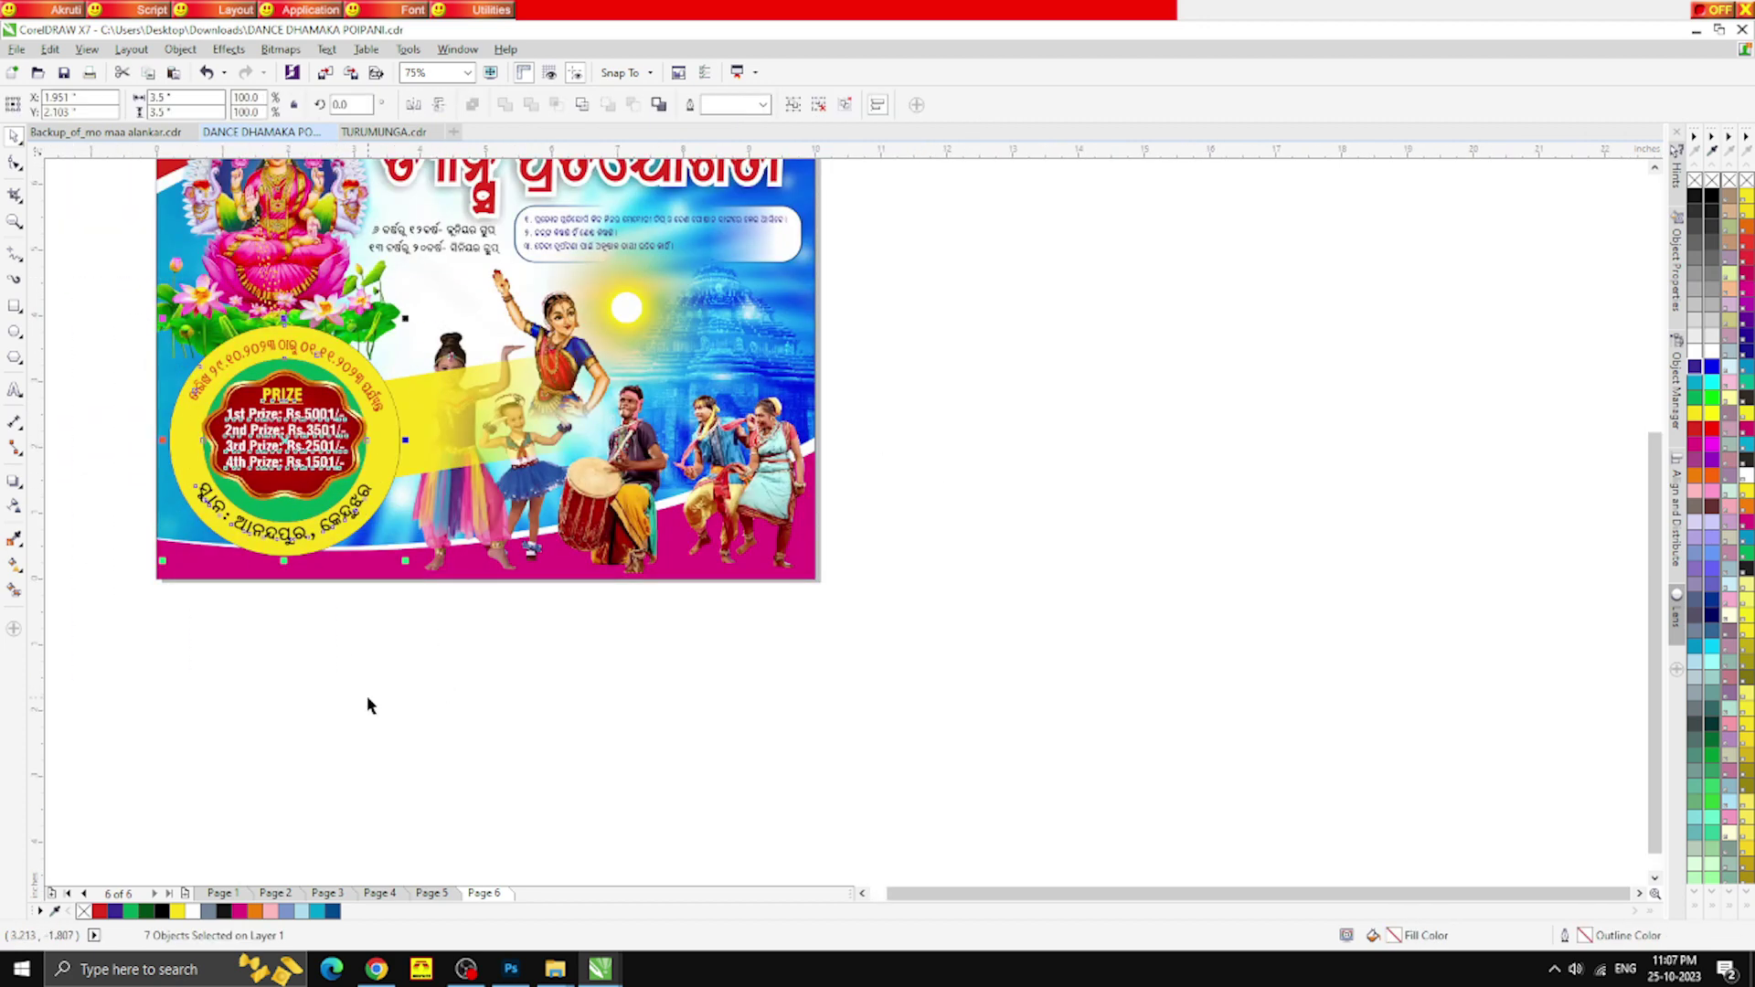
left_click(475, 528)
key("shift+Page_Up")
left_click(668, 684)
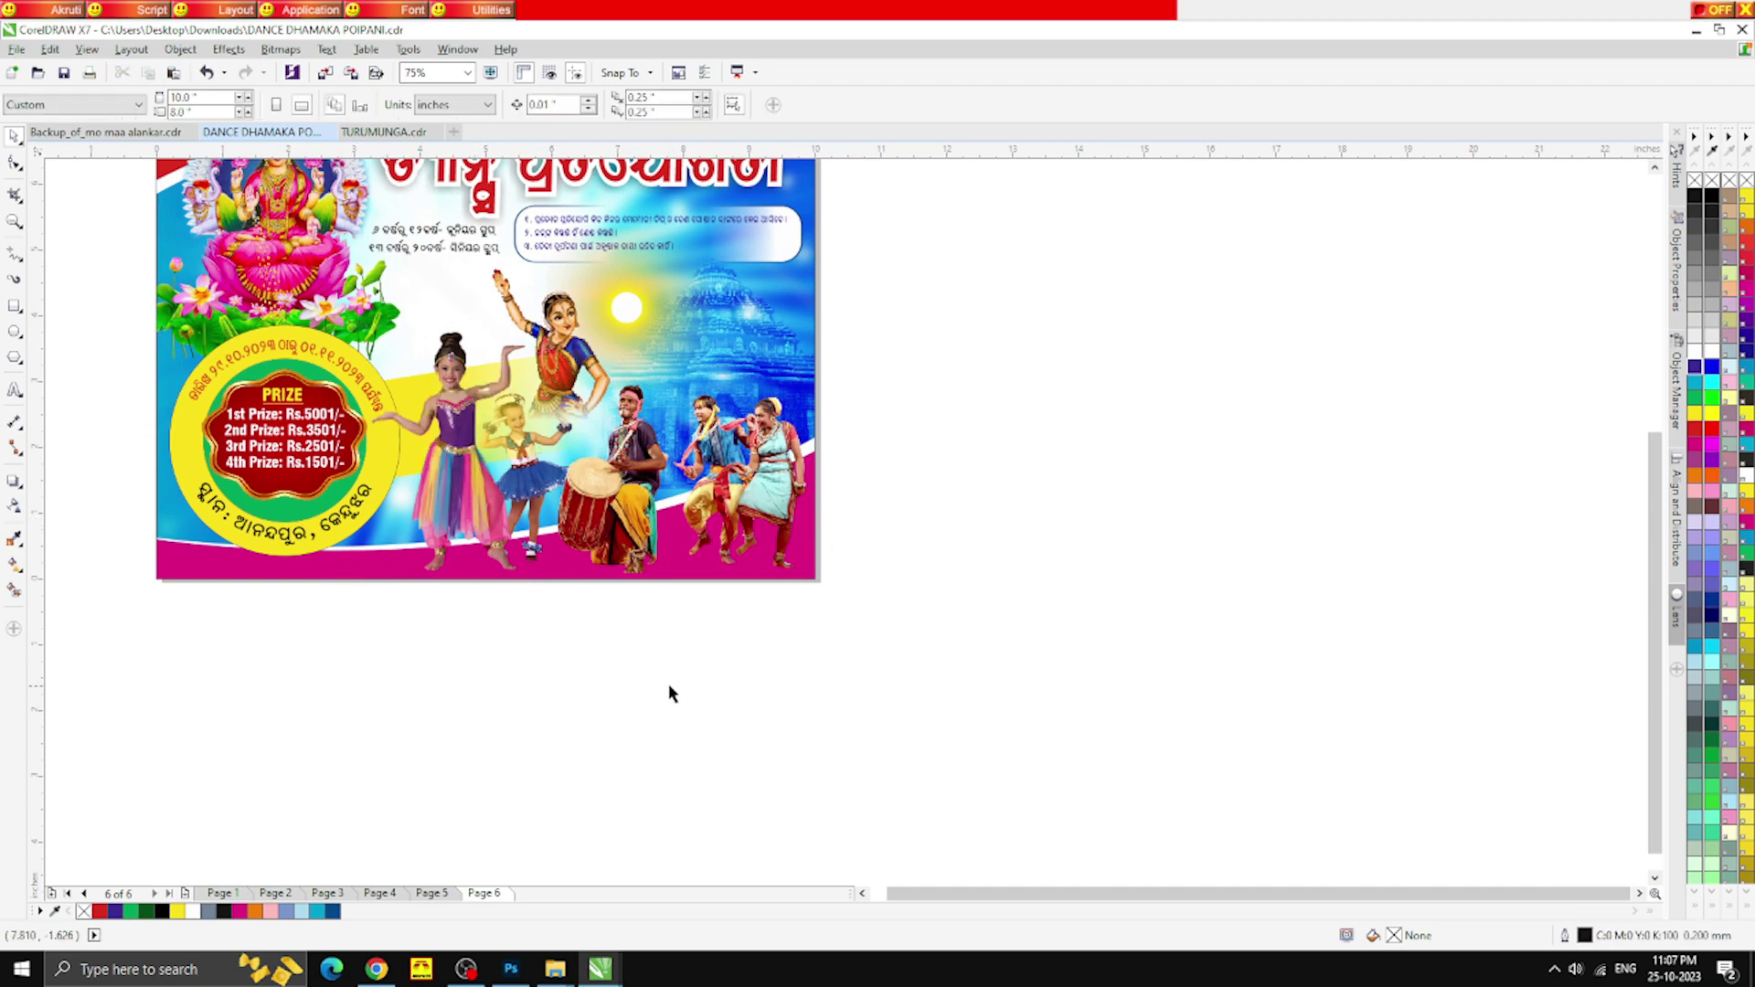
Bring the small girl dancer in the blue skirt in front of the yellow band
left_click(531, 553)
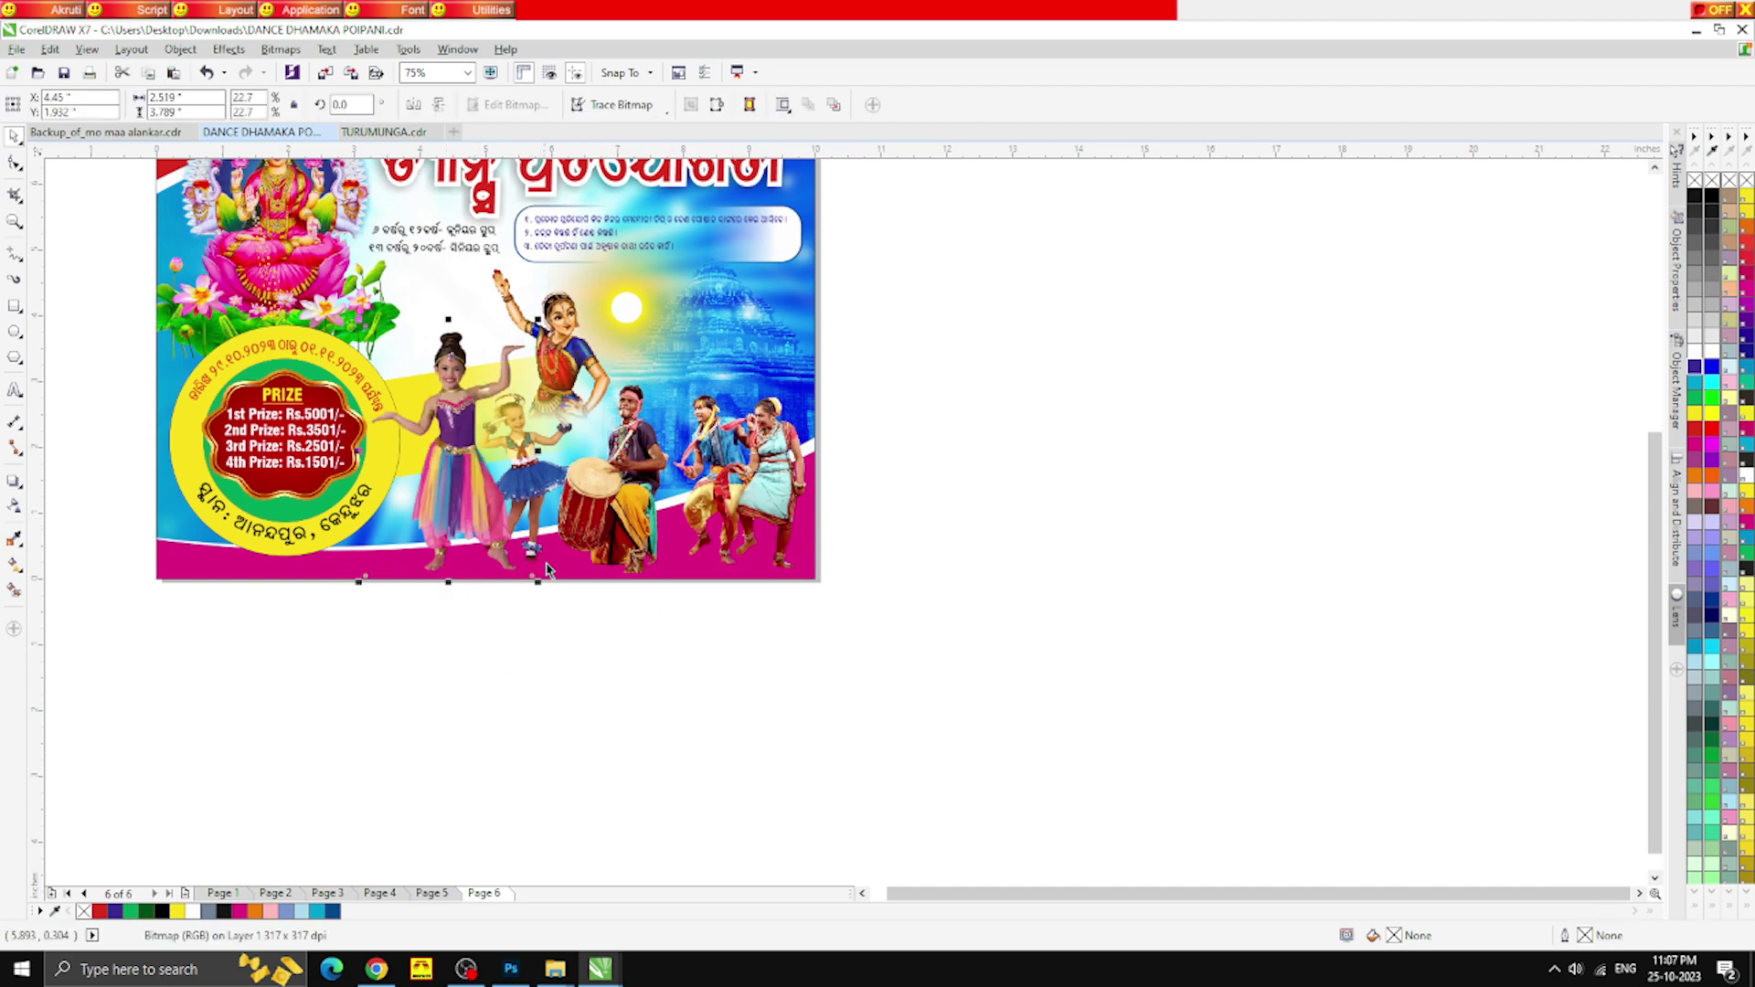
left_click(553, 491)
left_click_drag(645, 710, 418, 306)
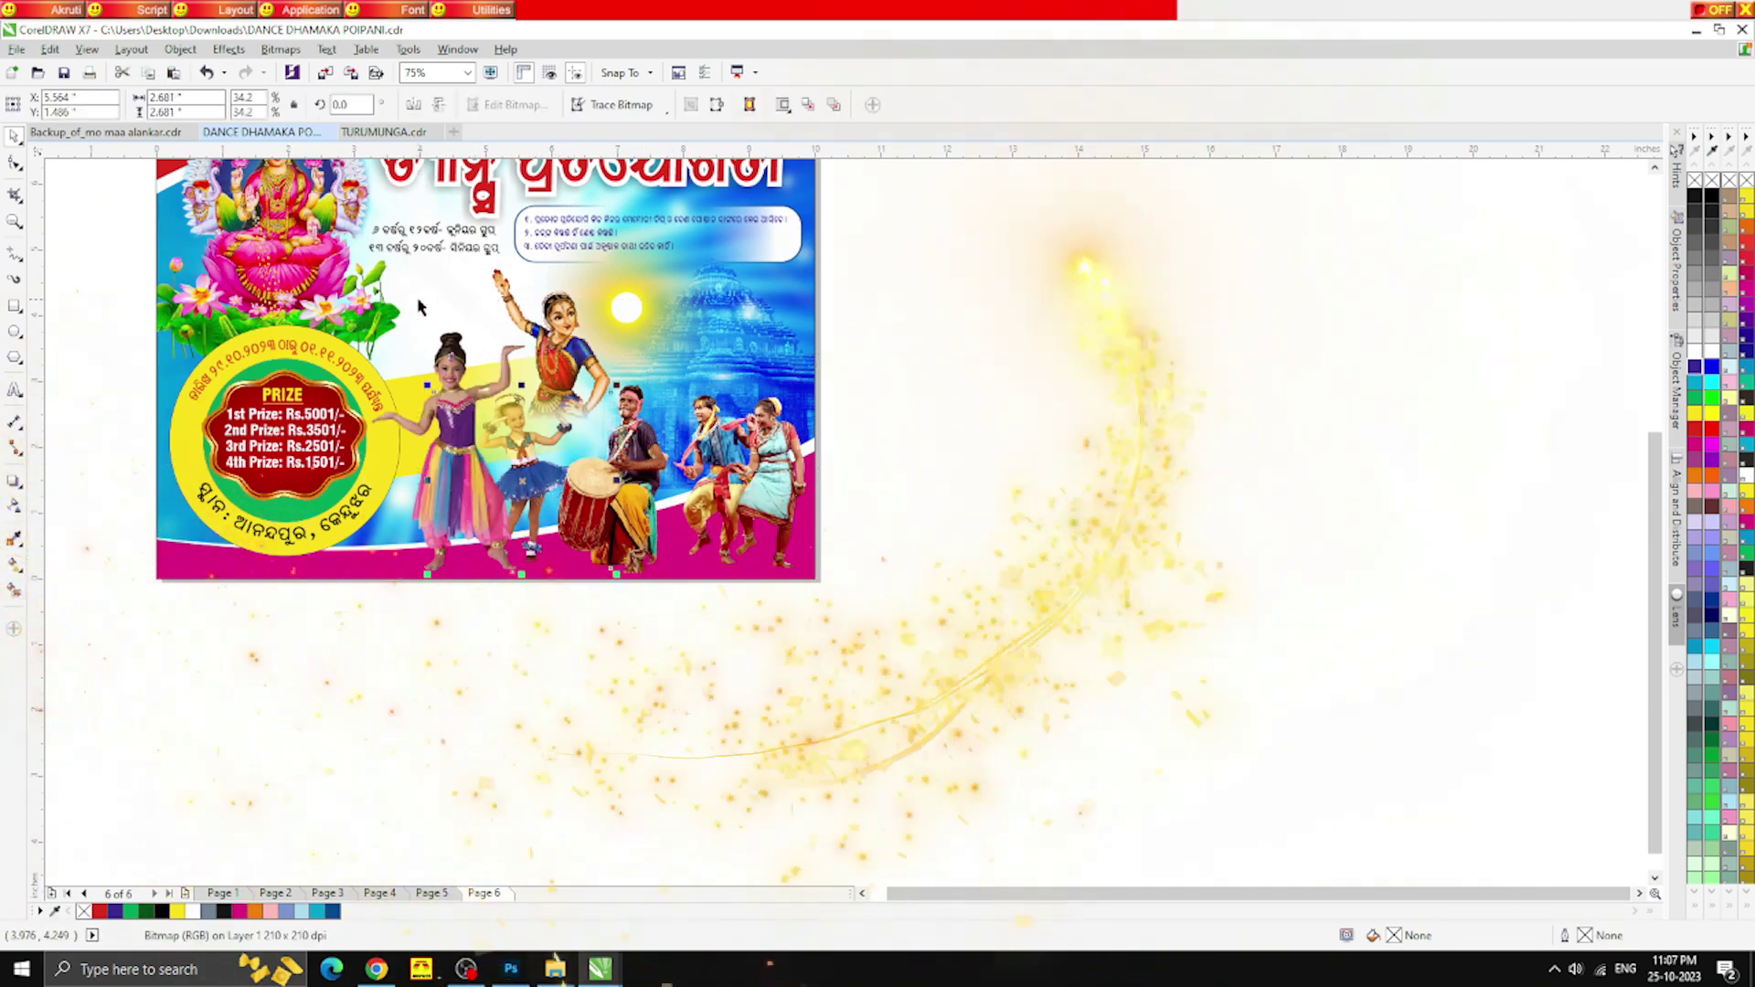
key("shift+Page_Up")
left_click(995, 497)
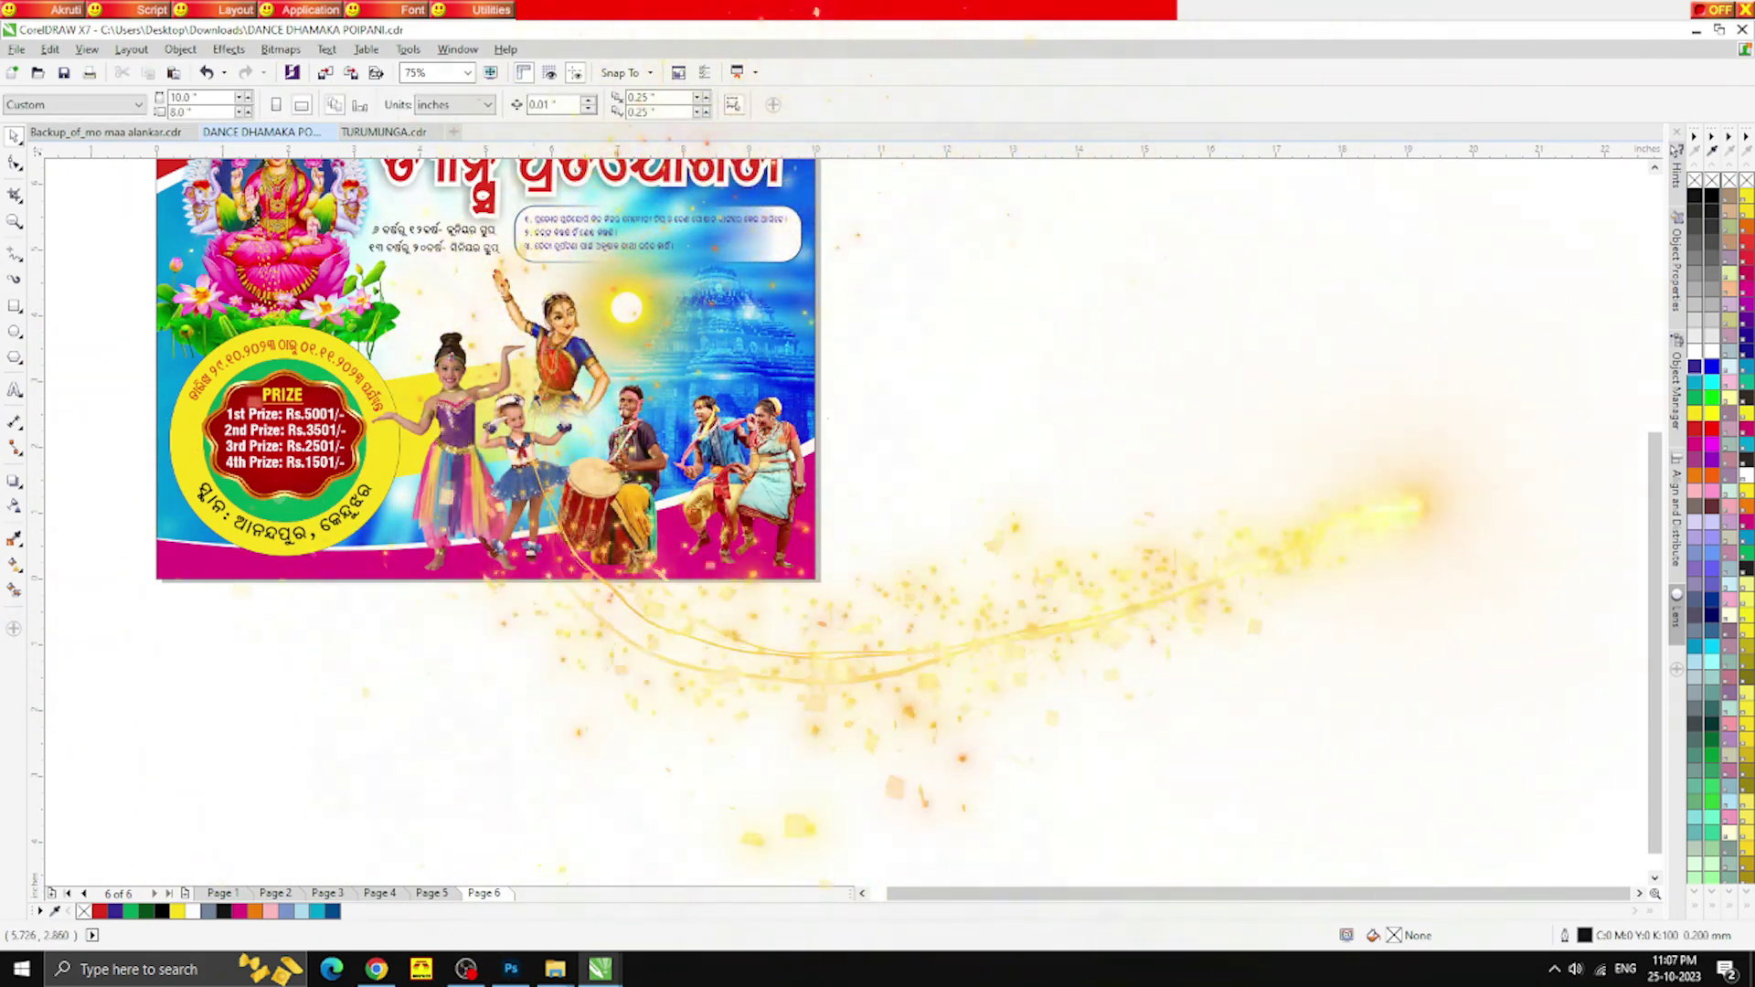
Shift the classical dancer slightly toward the sun and deselect her
scroll(531, 391, "up", 2)
left_click(528, 208)
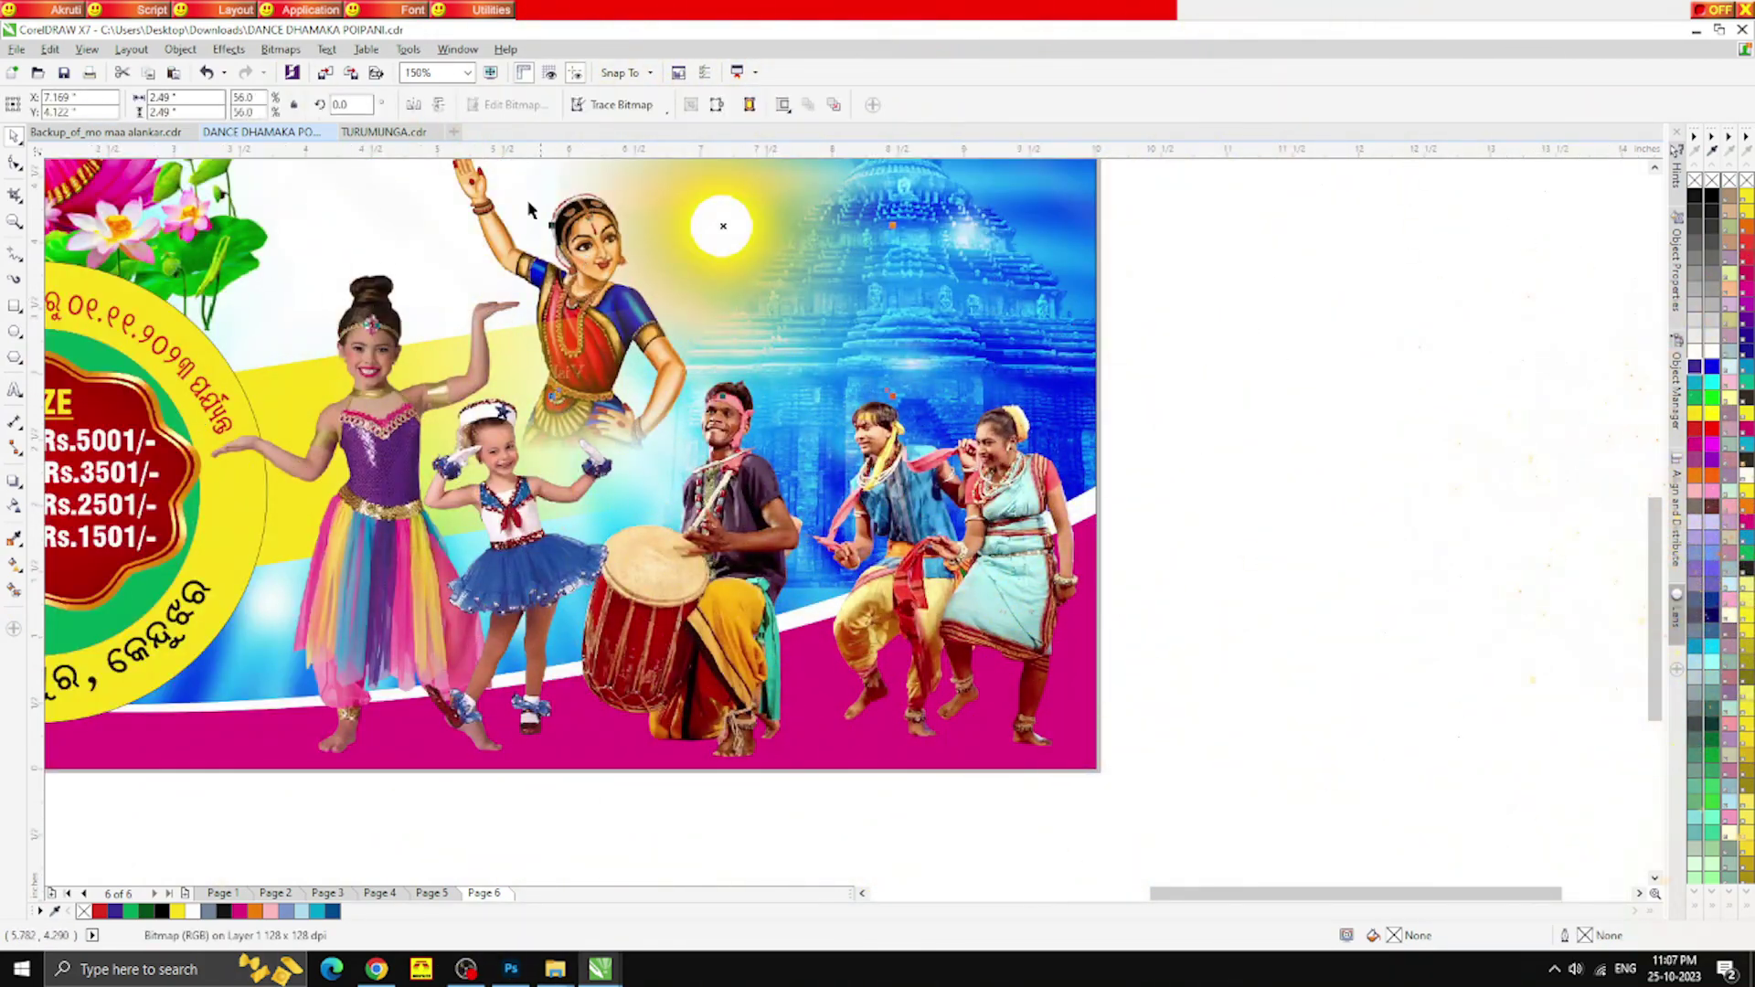
left_click(474, 180)
left_click(1159, 447)
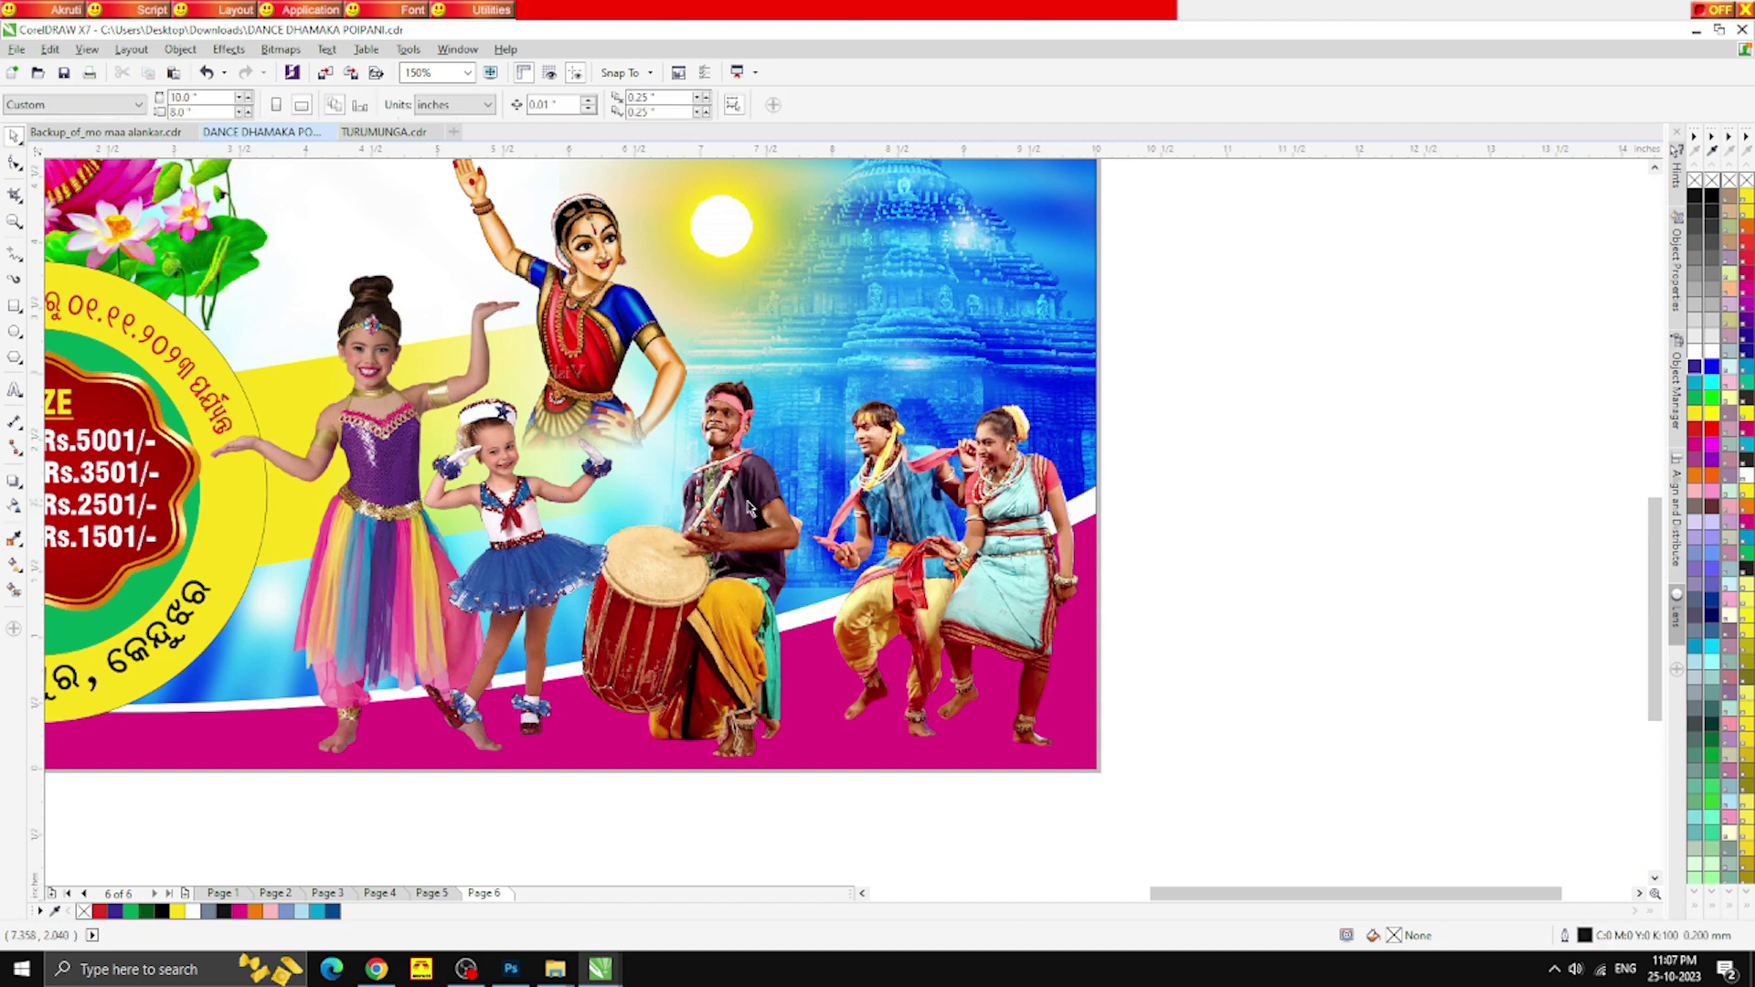
scroll(745, 504, "down", 1)
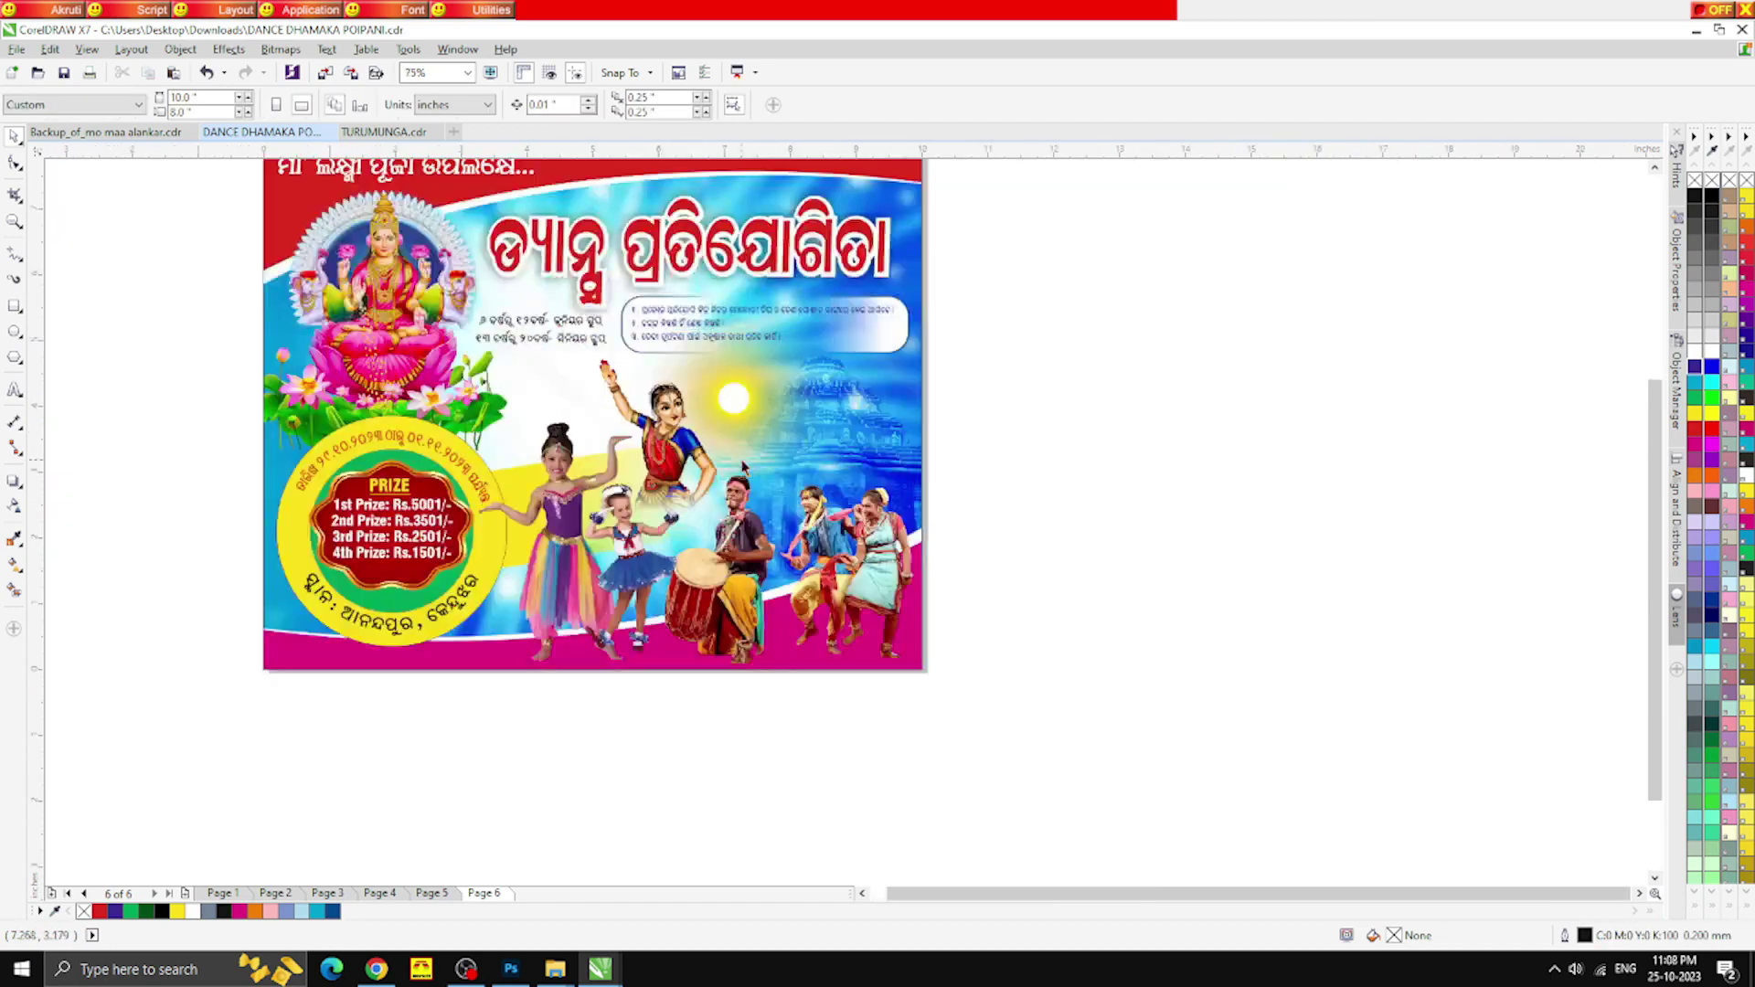
scroll(713, 402, "down", 1)
scroll(702, 368, "up", 1)
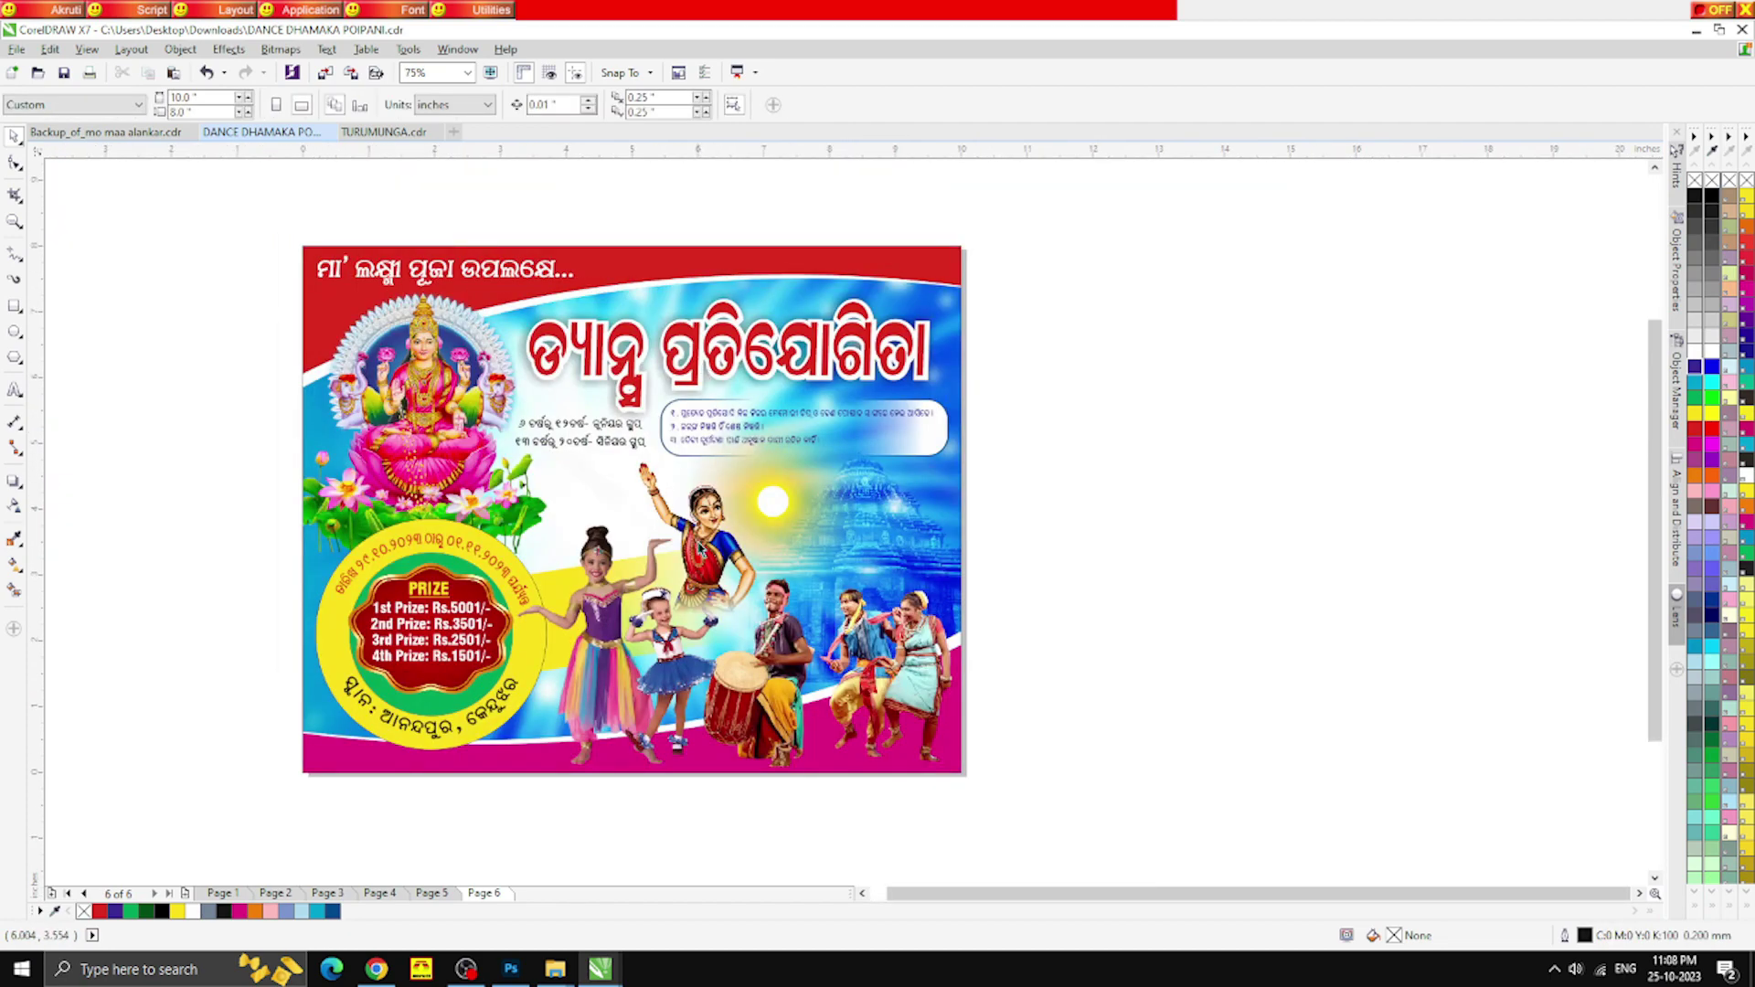
left_click_drag(702, 551, 712, 549)
key("Escape")
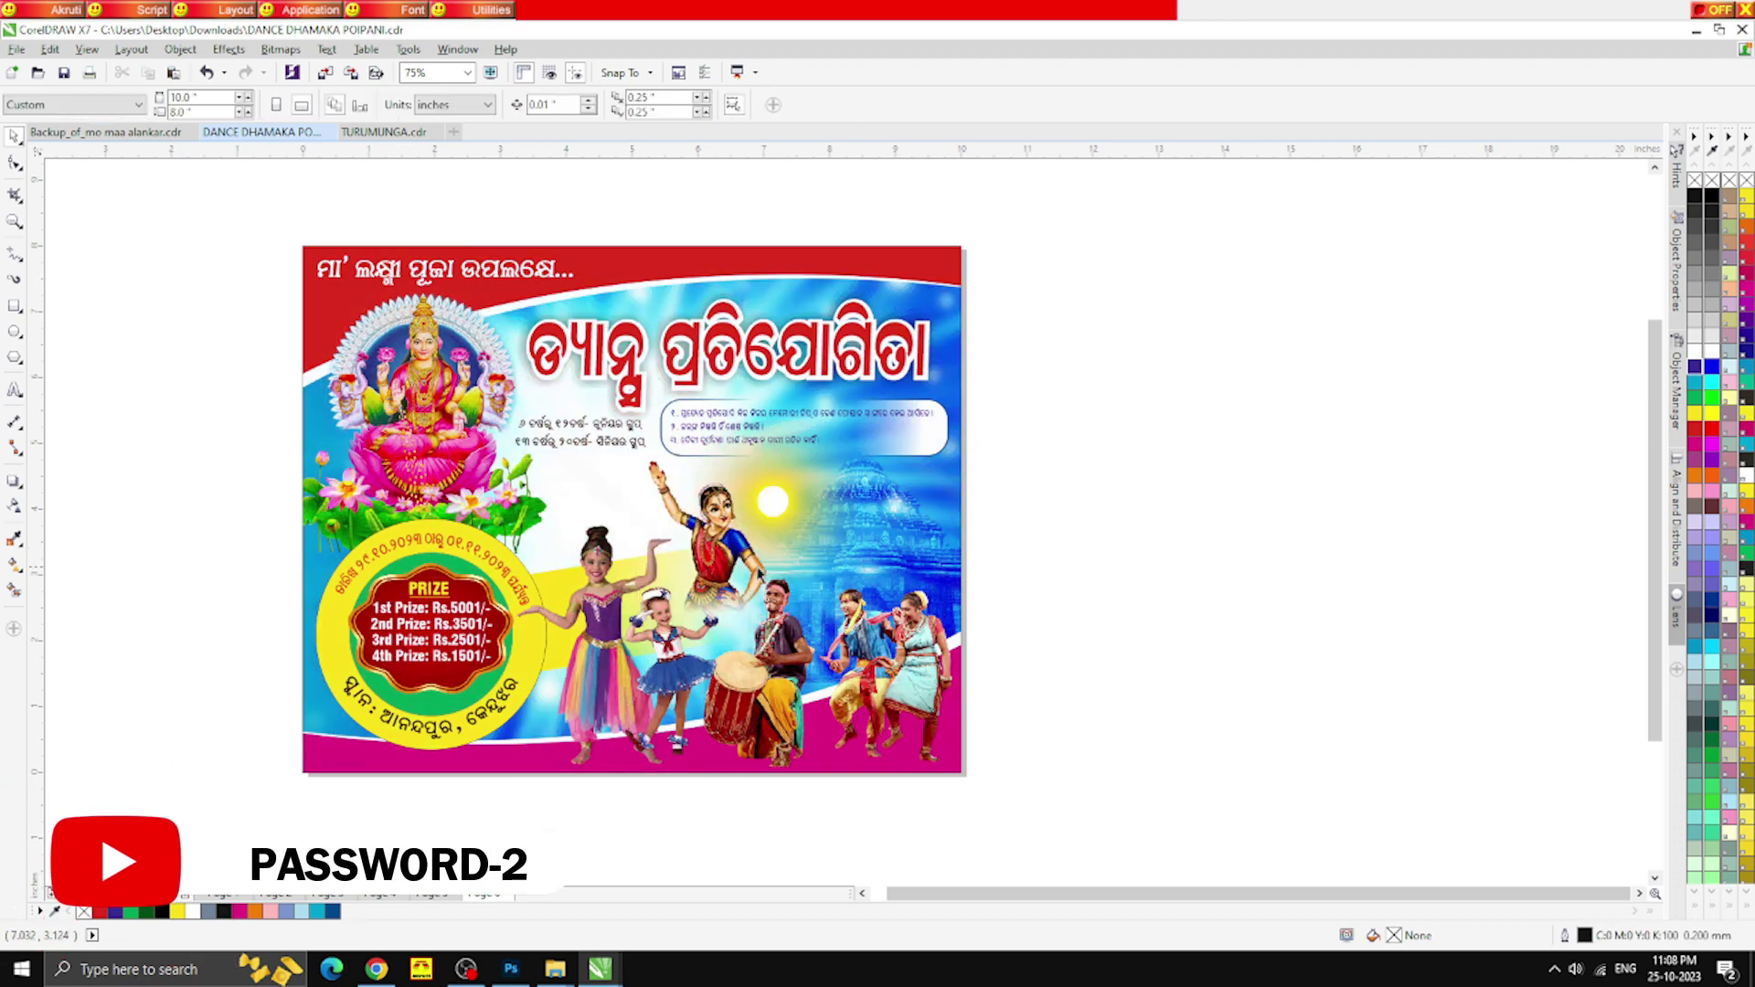
Draw a dark blue rectangle about 5.39 × 0.41 in without outline on the red header, ending at the page's right edge
scroll(732, 572, "up", 1)
scroll(544, 559, "down", 1)
scroll(605, 223, "up", 1)
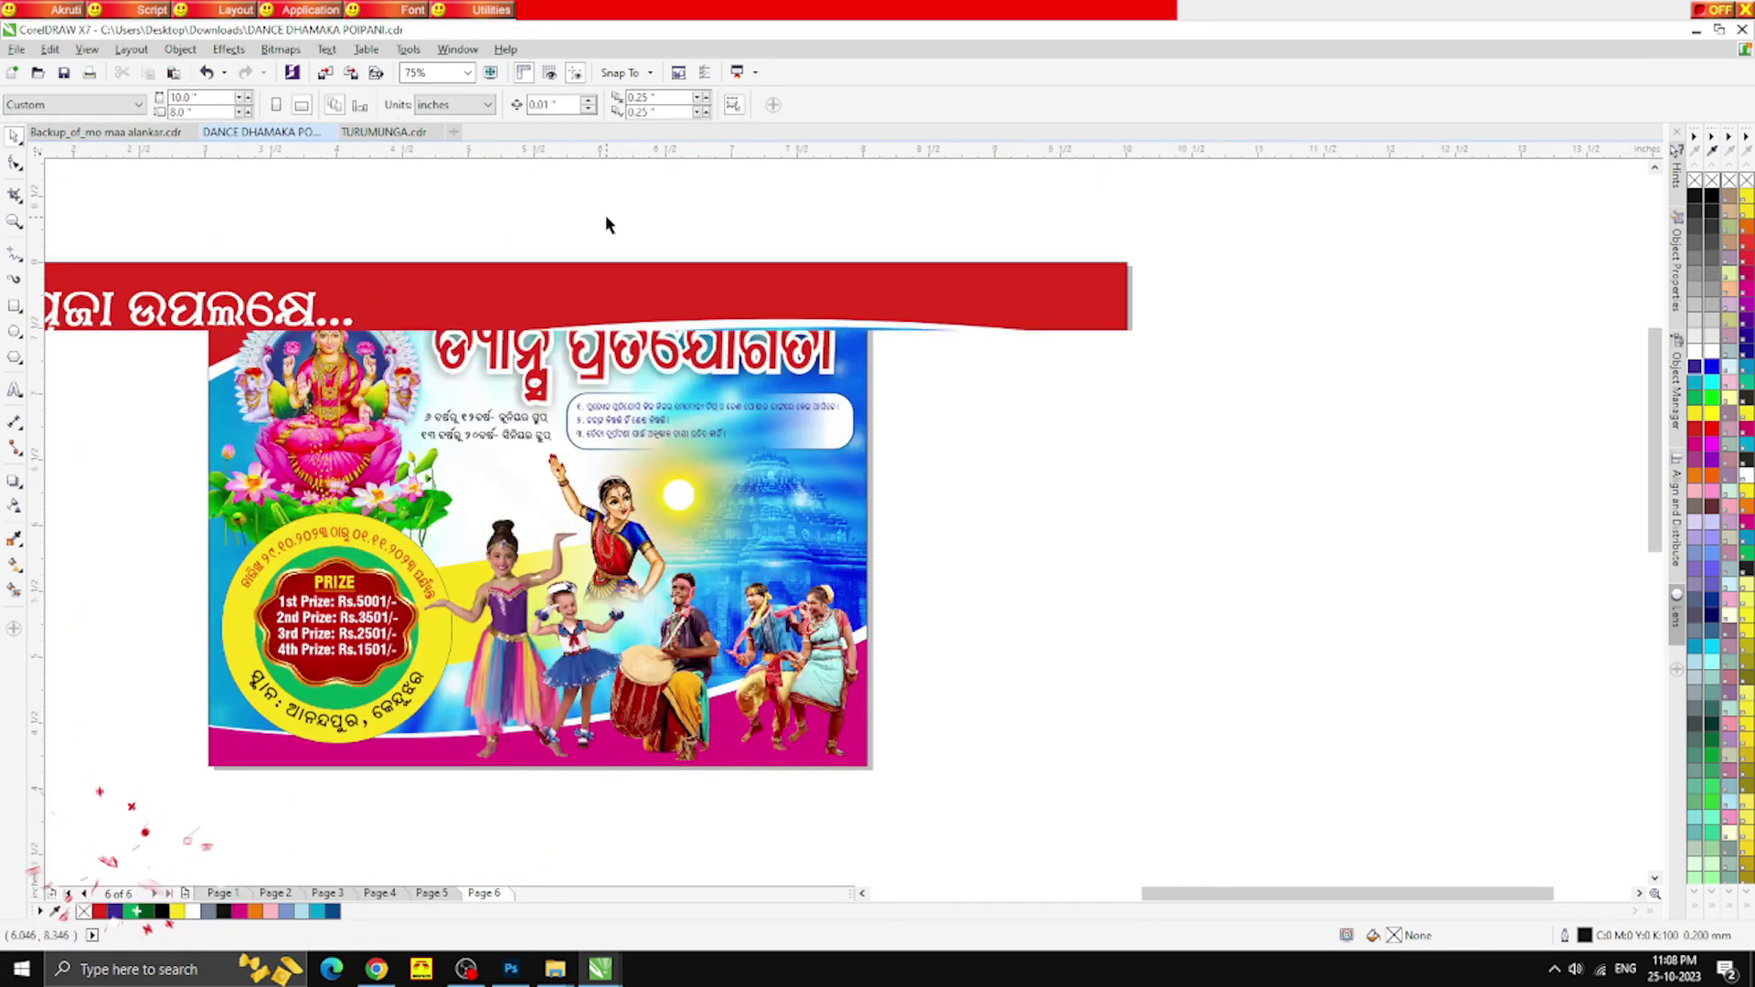
left_click(15, 309)
left_click_drag(417, 288, 1127, 341)
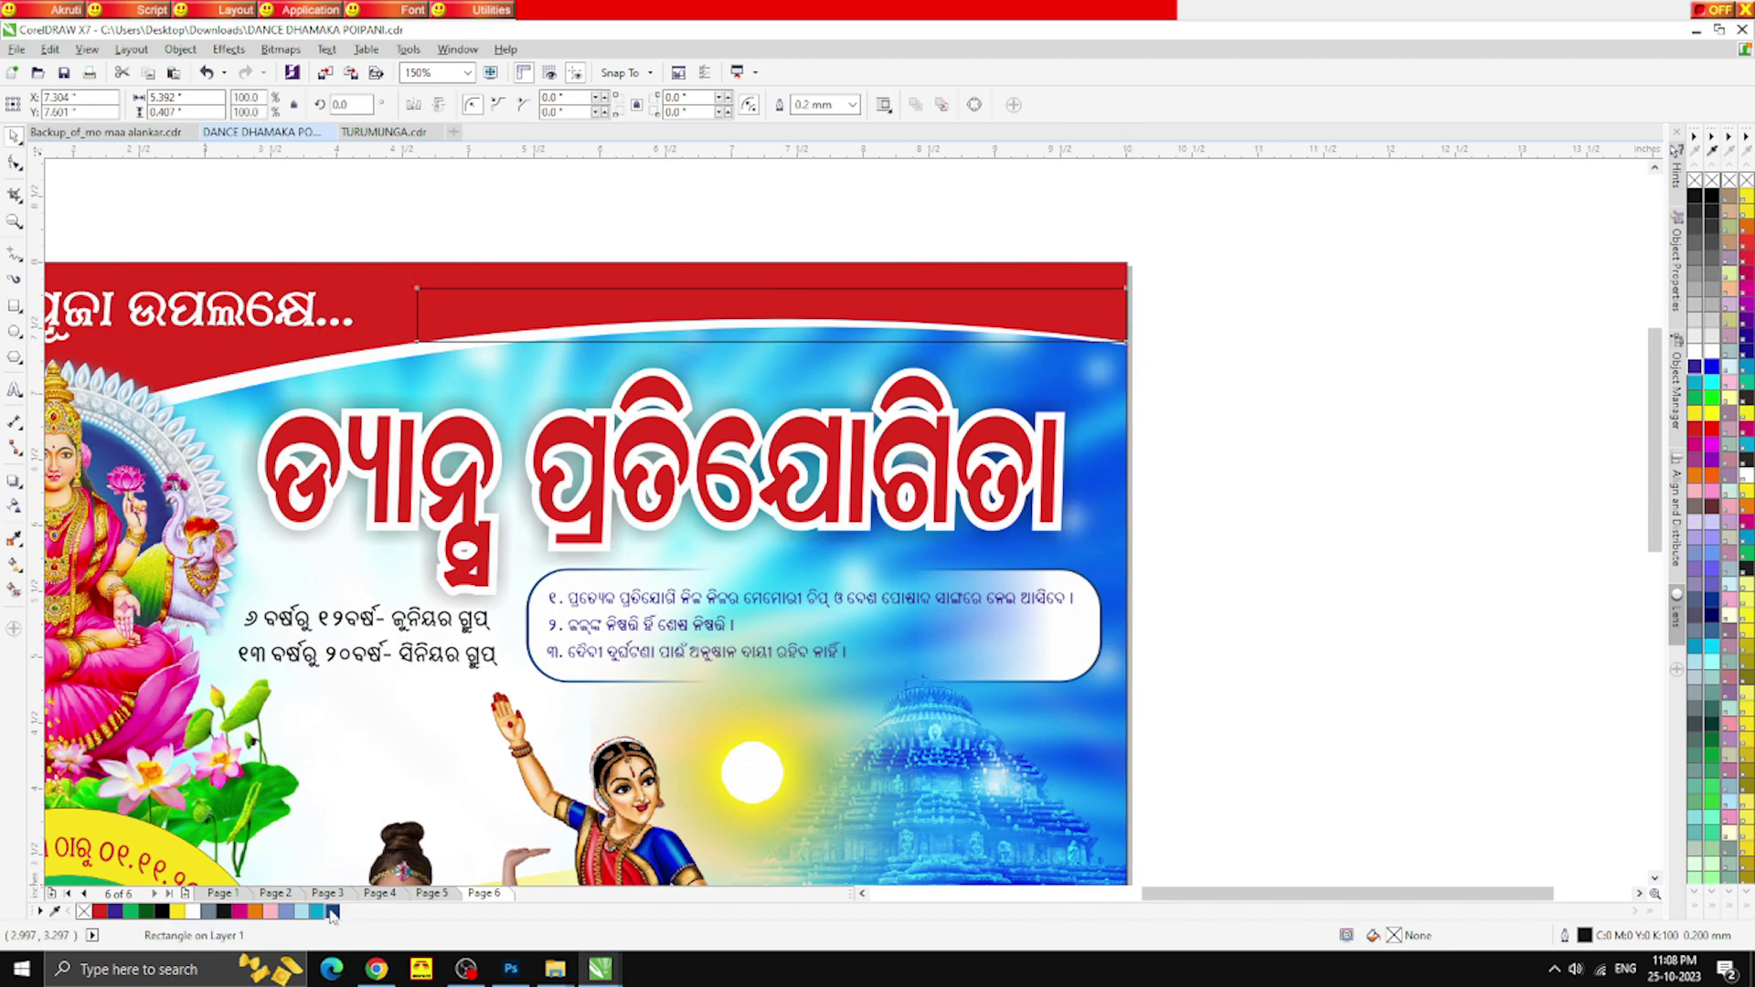
left_click(332, 911)
right_click(84, 911)
Fade the blue band's left end with a linear transparency and extend that end slightly toward the Lakshmi Puja heading
scroll(412, 317, "up", 2)
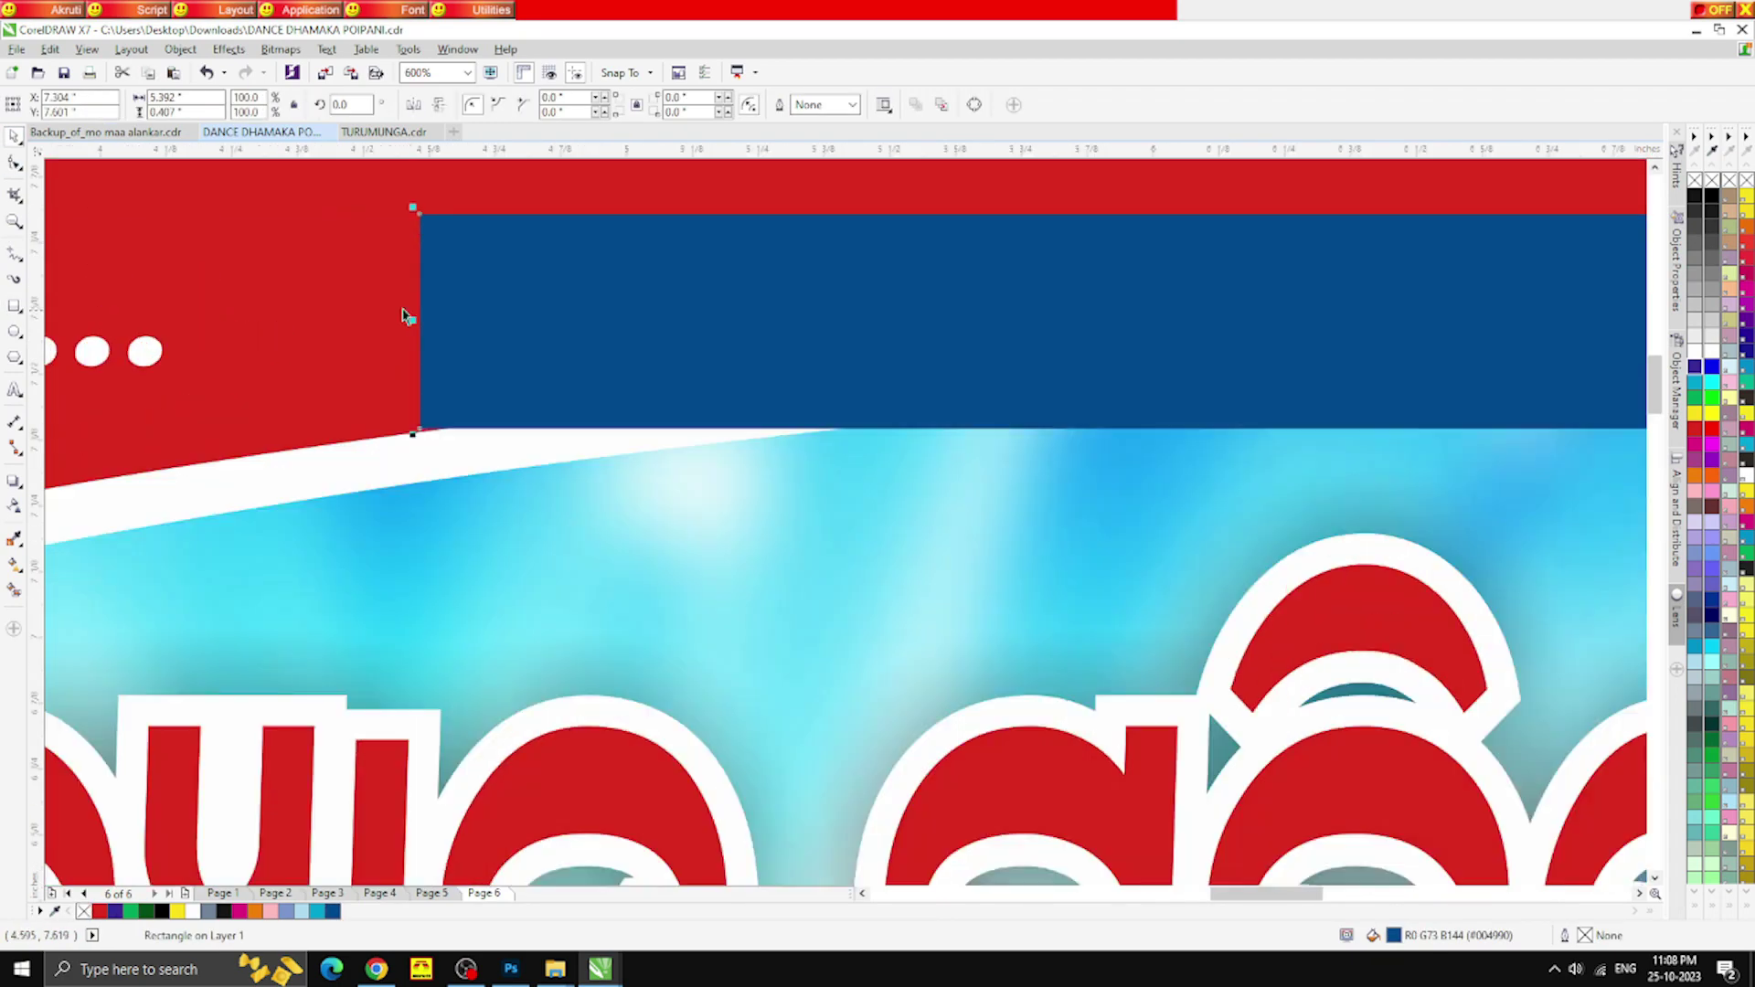
left_click(14, 506)
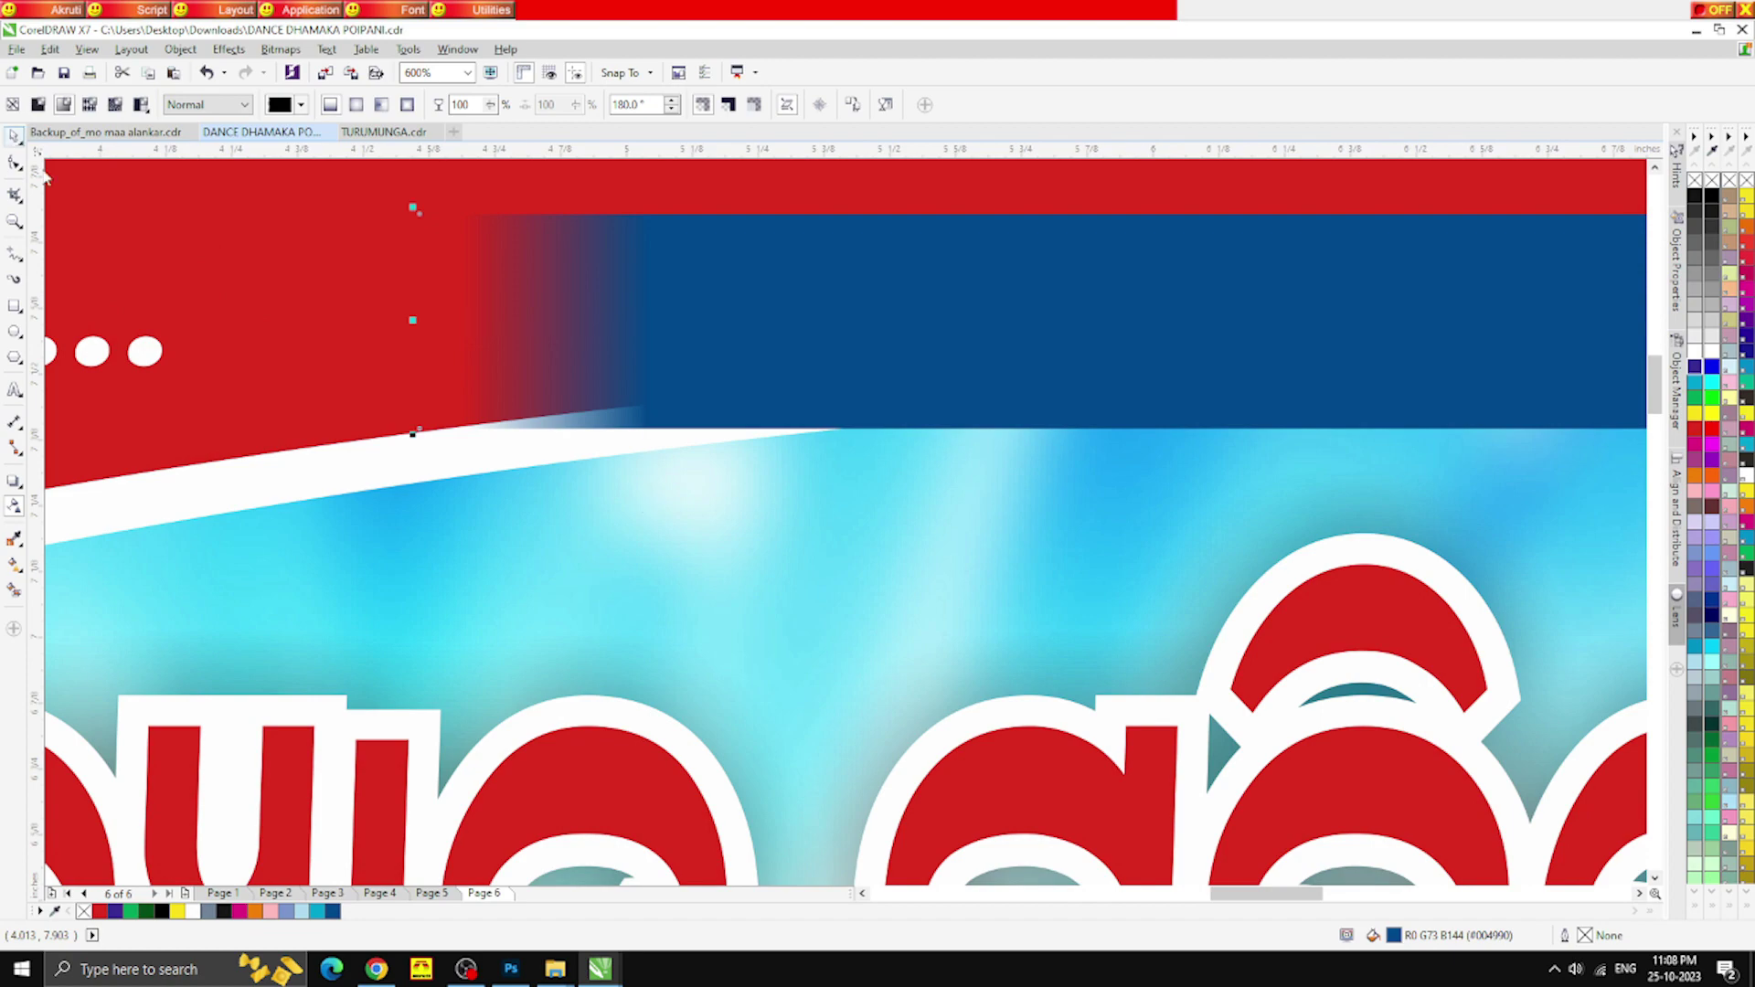
scroll(455, 509, "down", 2)
left_click(502, 282)
left_click(448, 462)
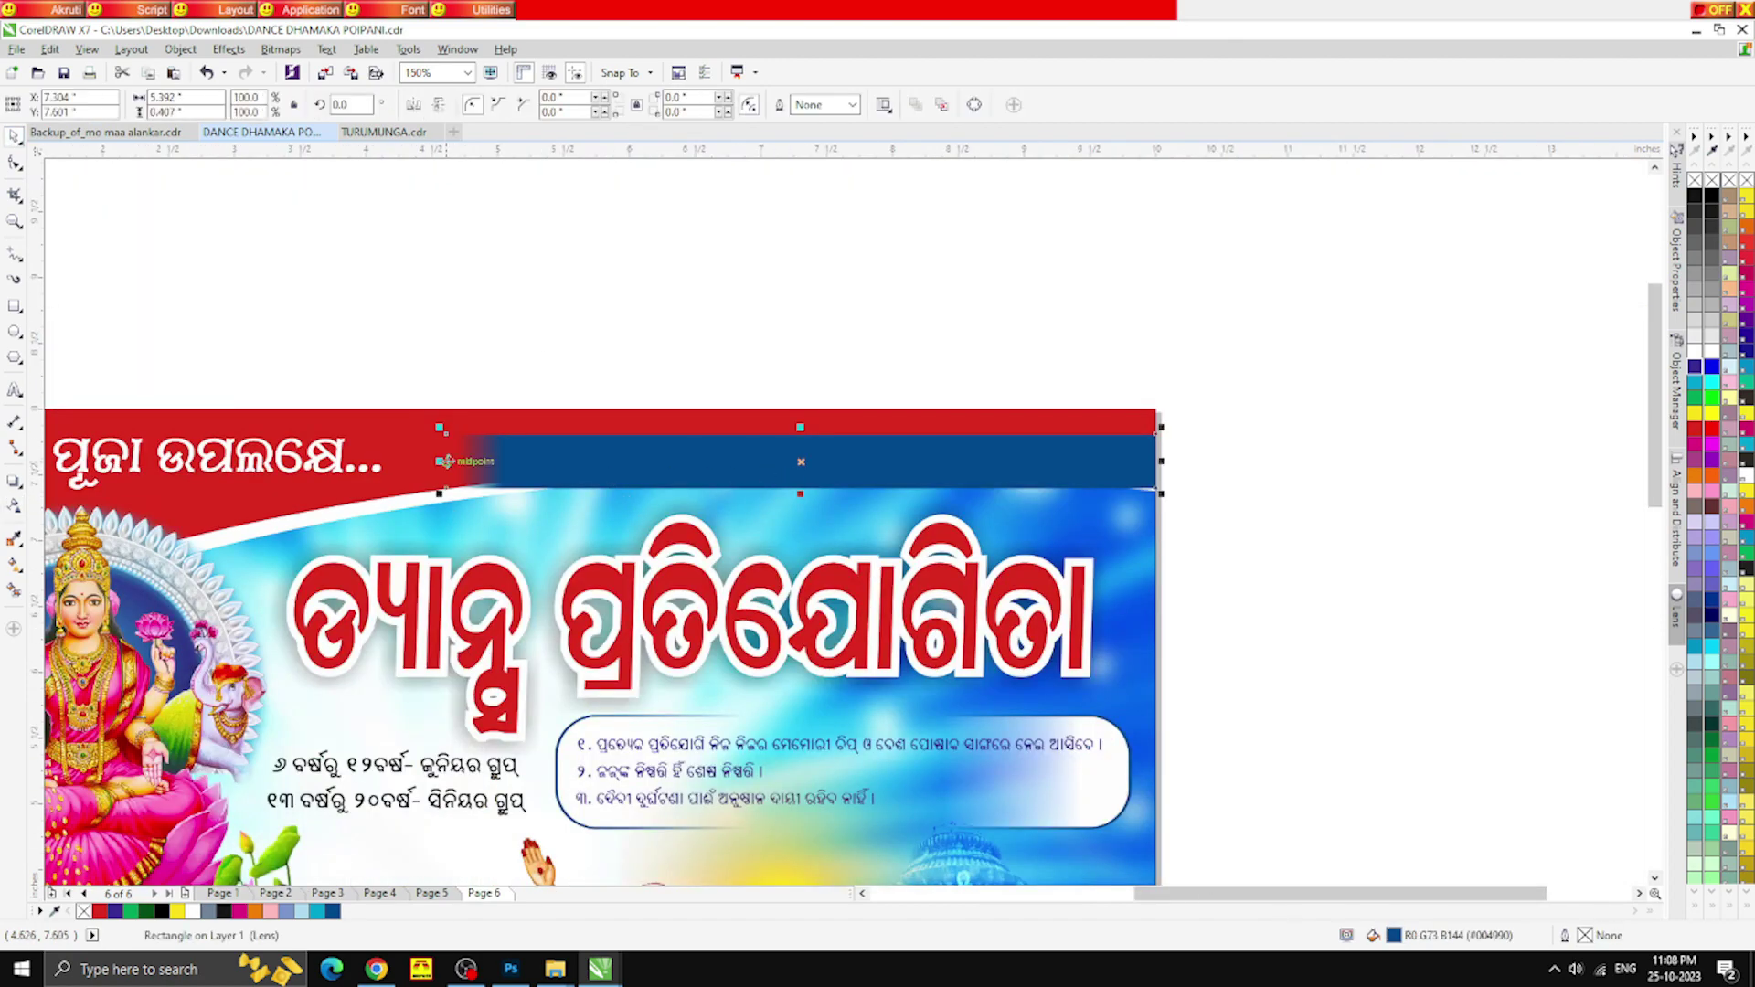
left_click_drag(440, 462, 391, 462)
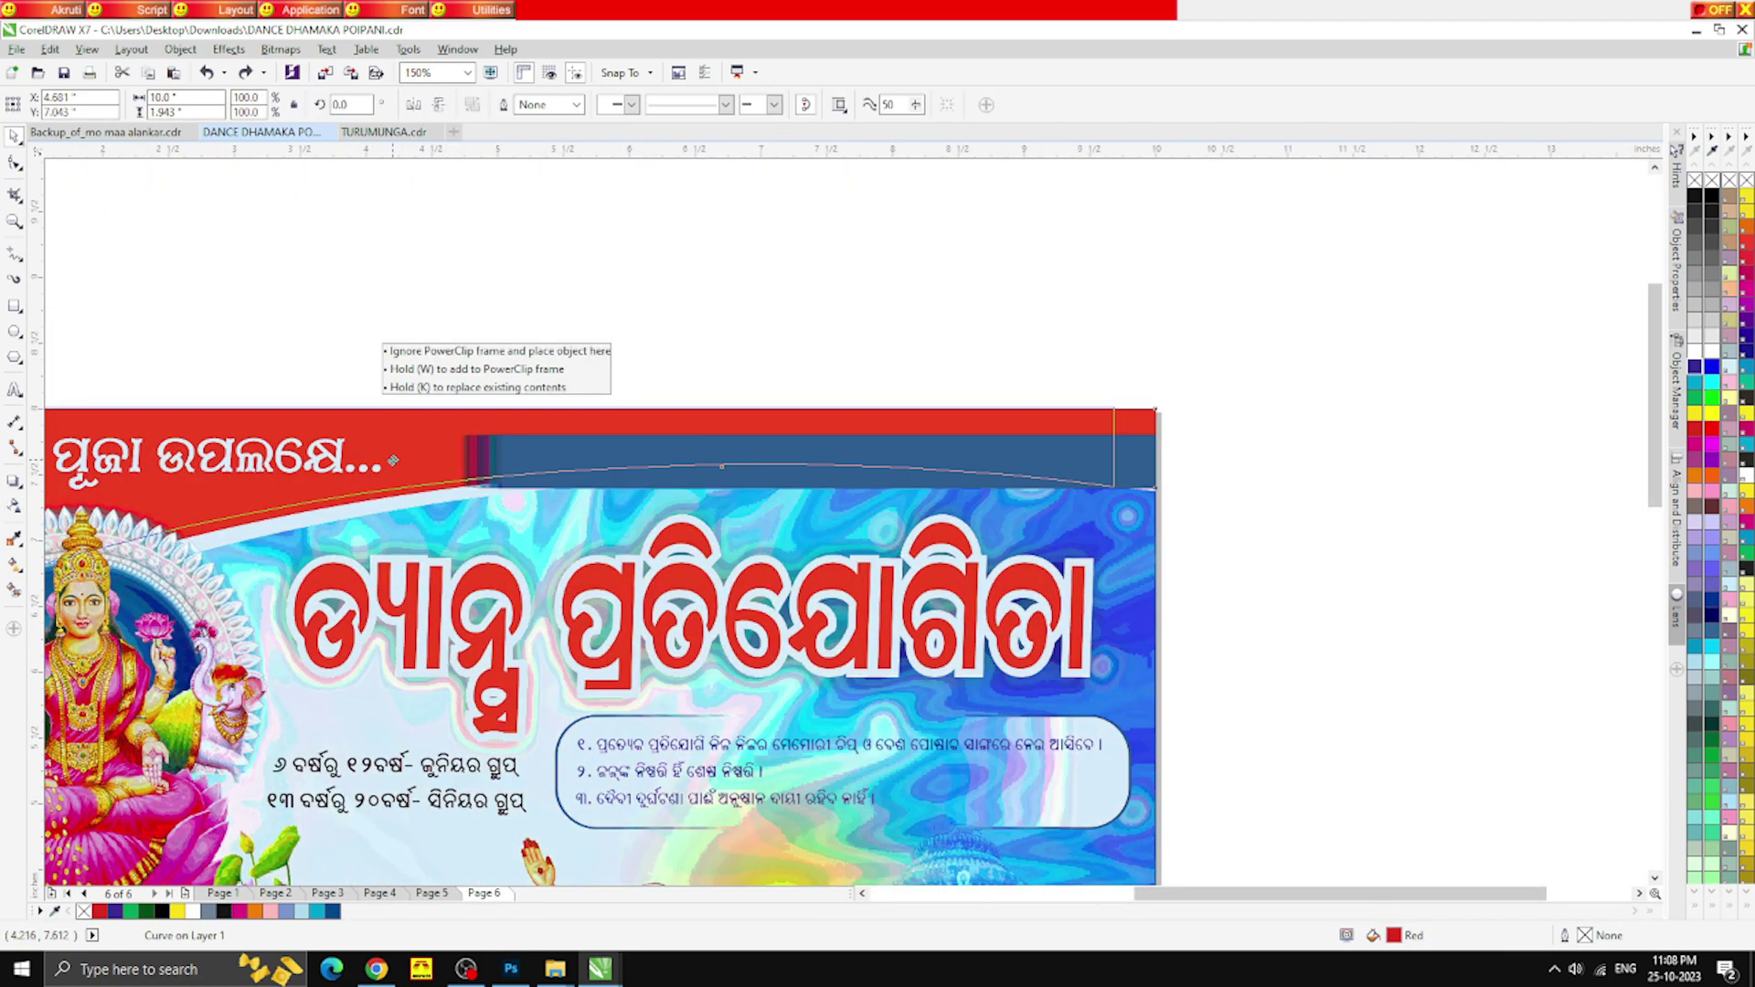
left_click(408, 327)
scroll(464, 397, "down", 1)
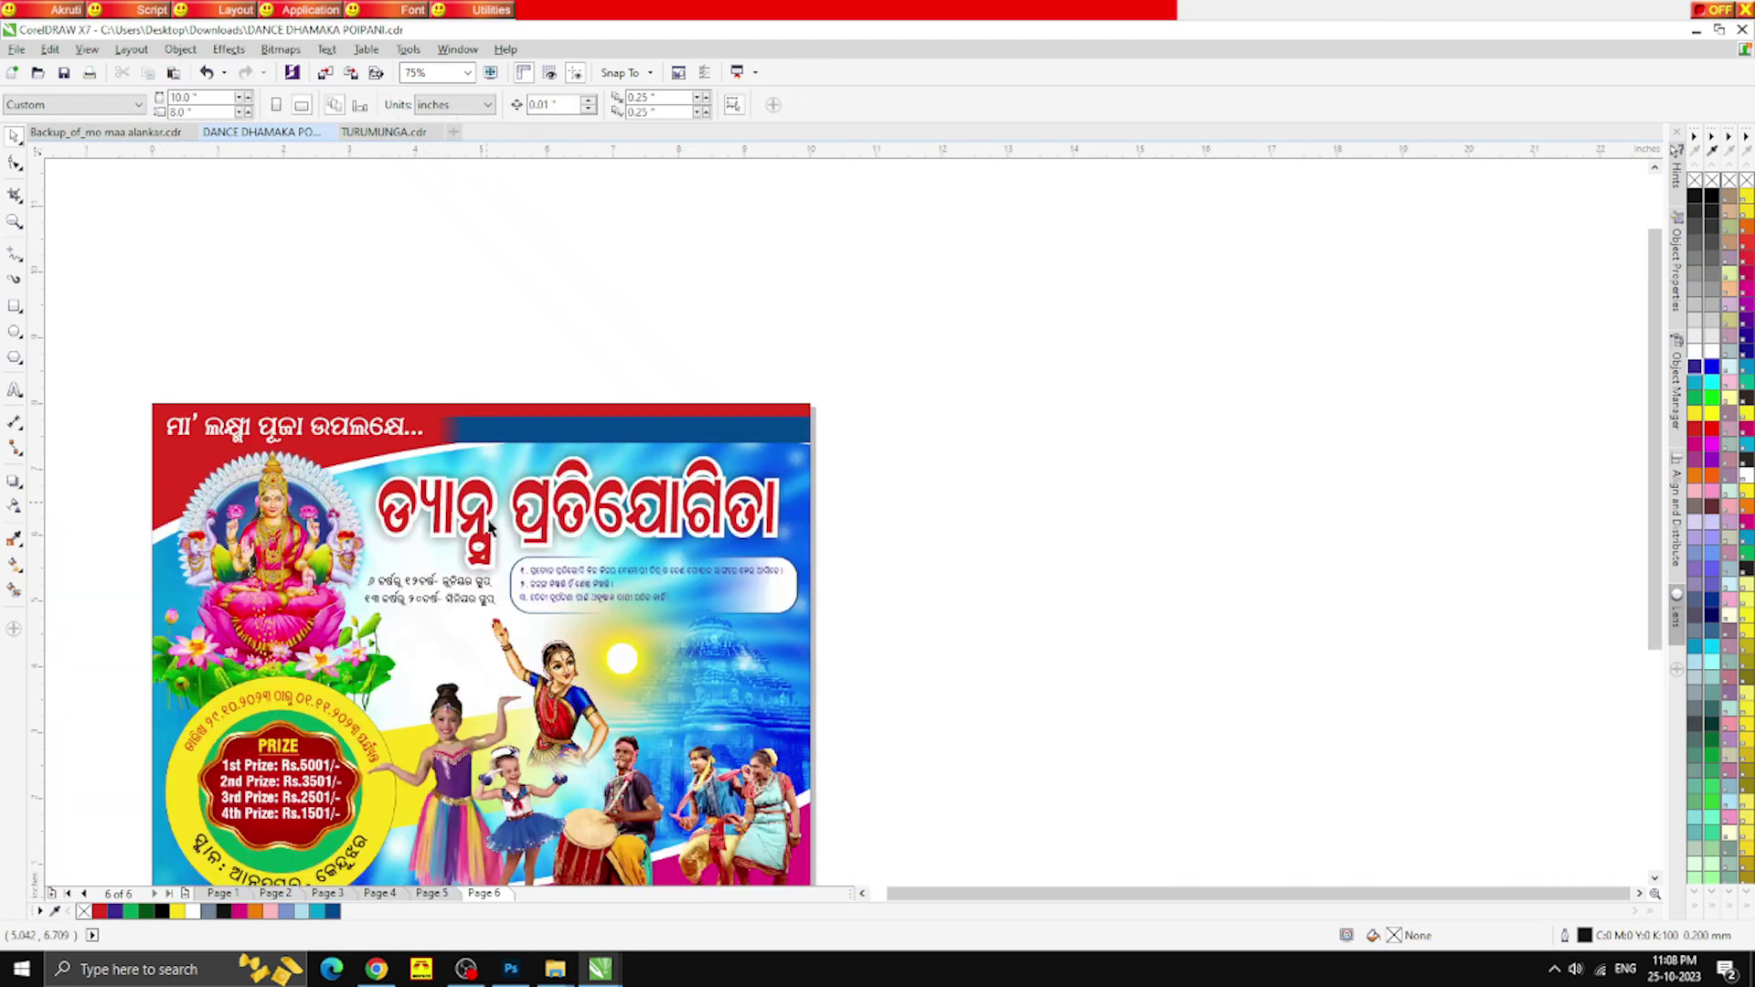
scroll(513, 425, "up", 1)
left_click(13, 389)
left_click(466, 454)
scroll(468, 446, "up", 2)
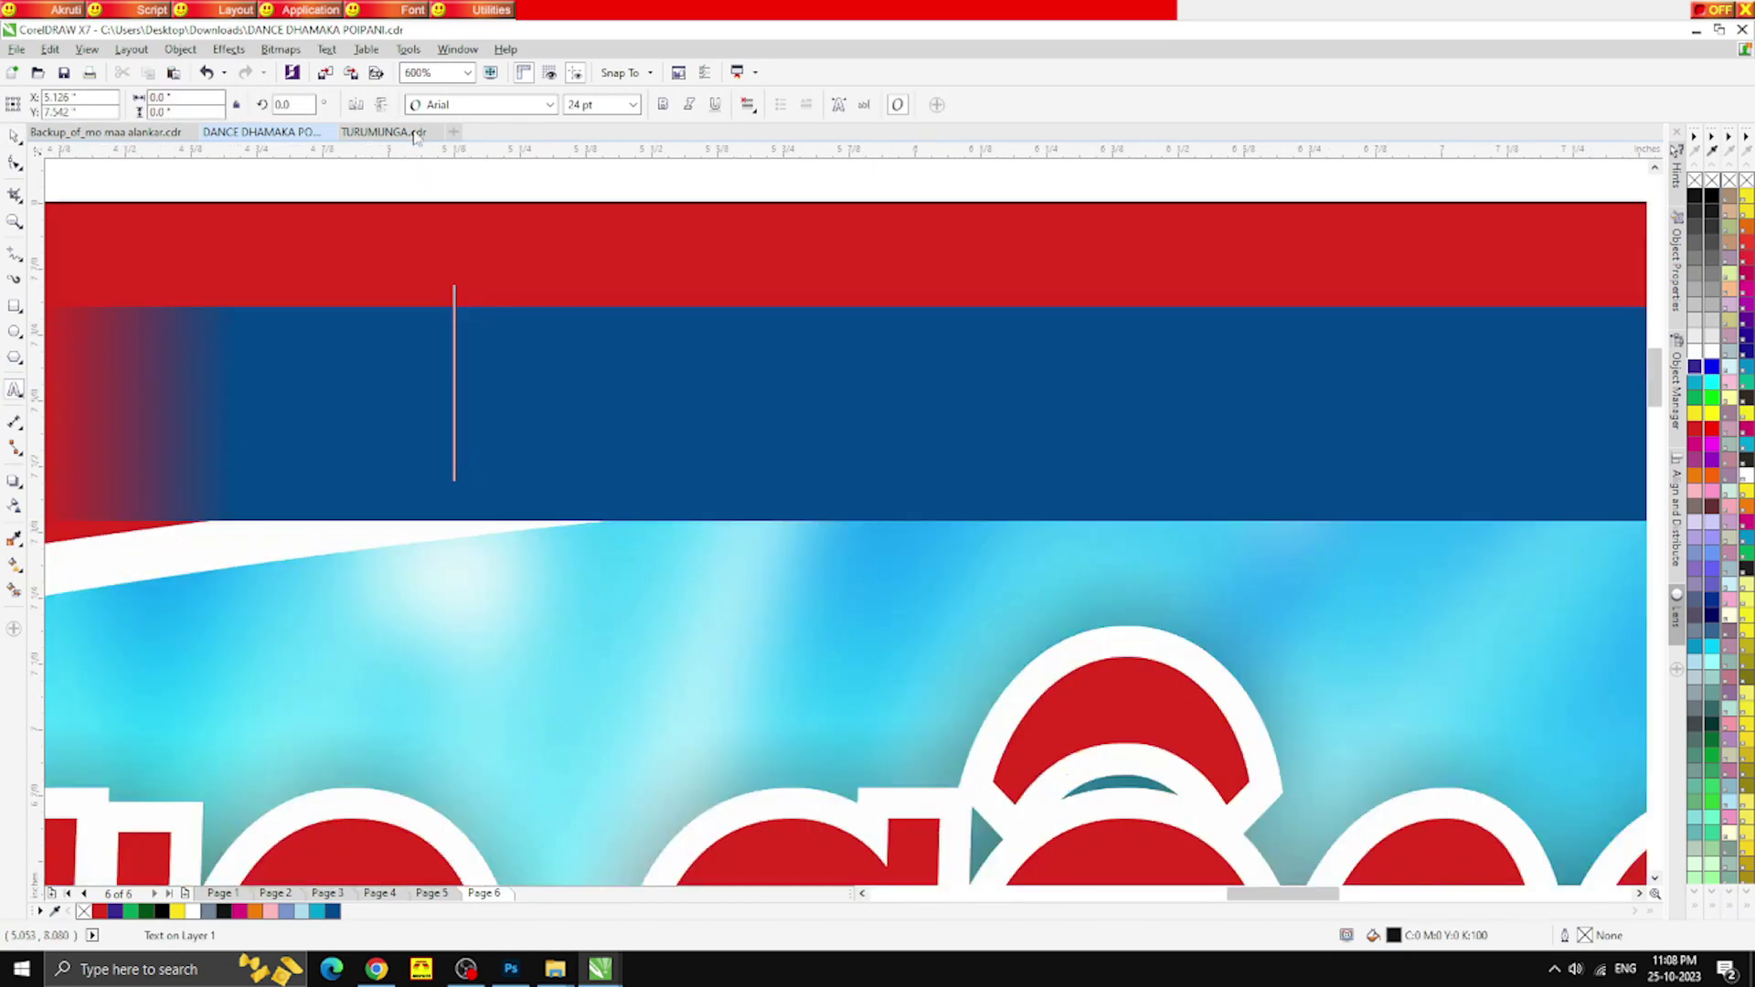
left_click(549, 104)
mouse_move(460, 151)
left_click(14, 136)
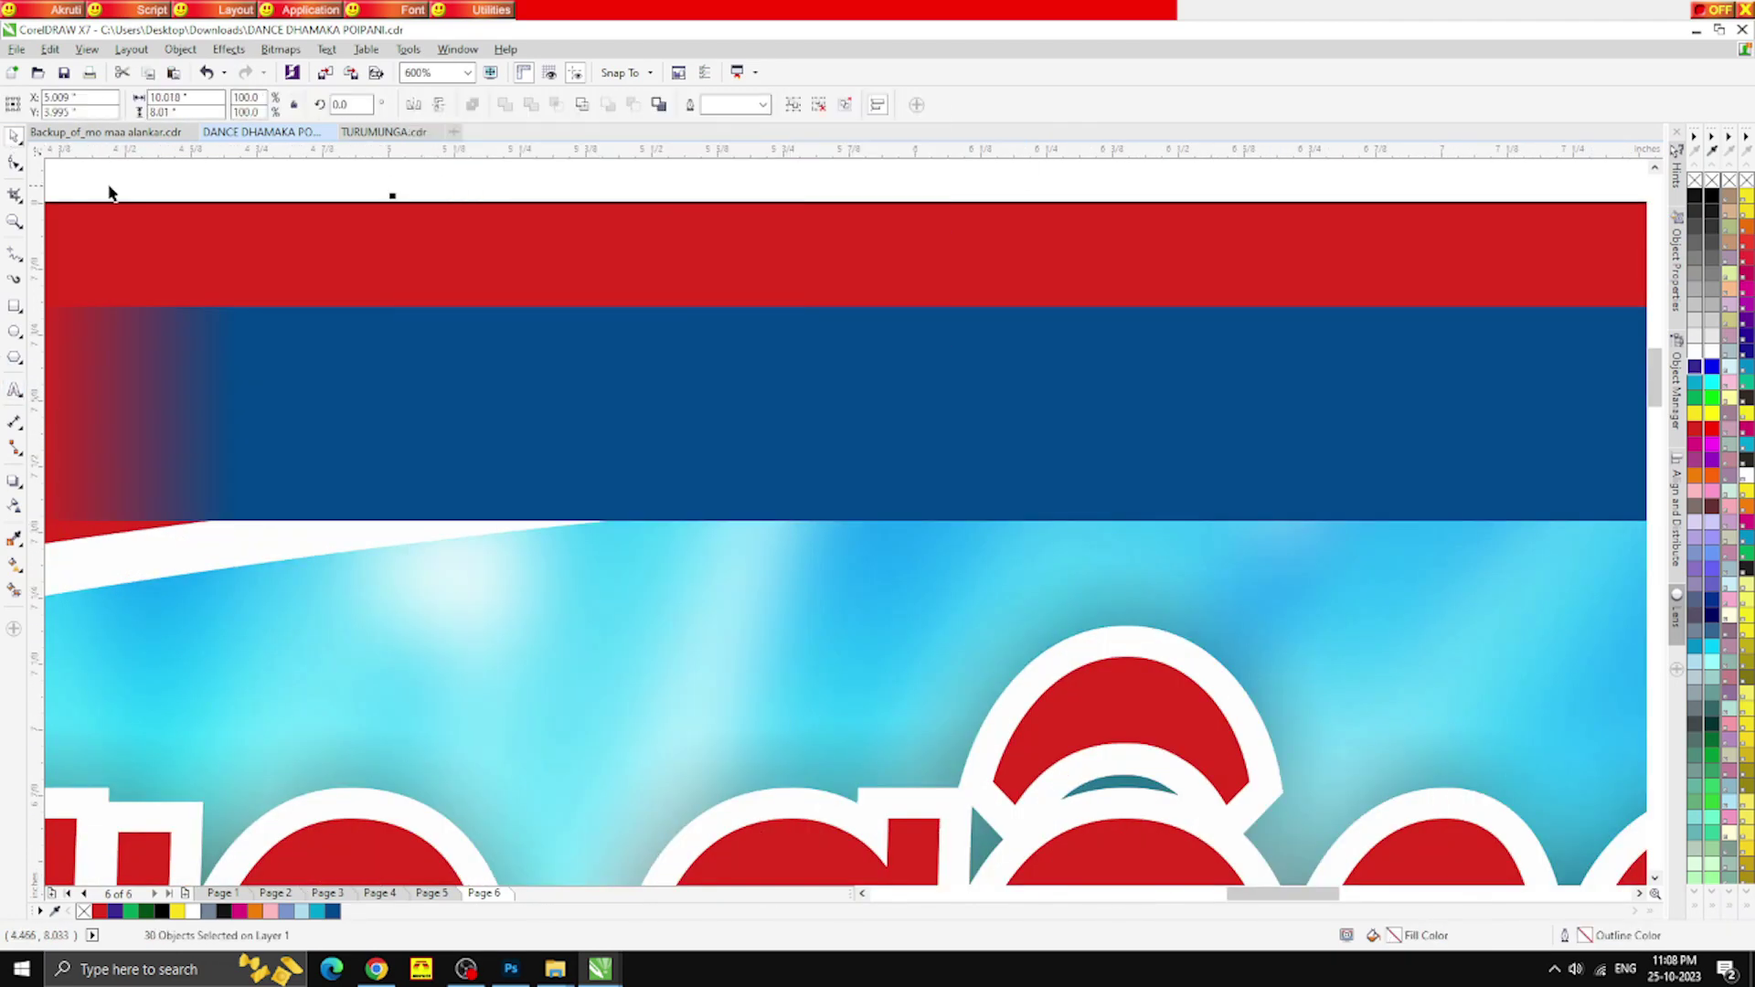
scroll(677, 354, "down", 3)
scroll(704, 370, "up", 1)
Start a text line on the dark blue header band in the AkrutiOriRajani-99 font at 24 pt
left_click(15, 389)
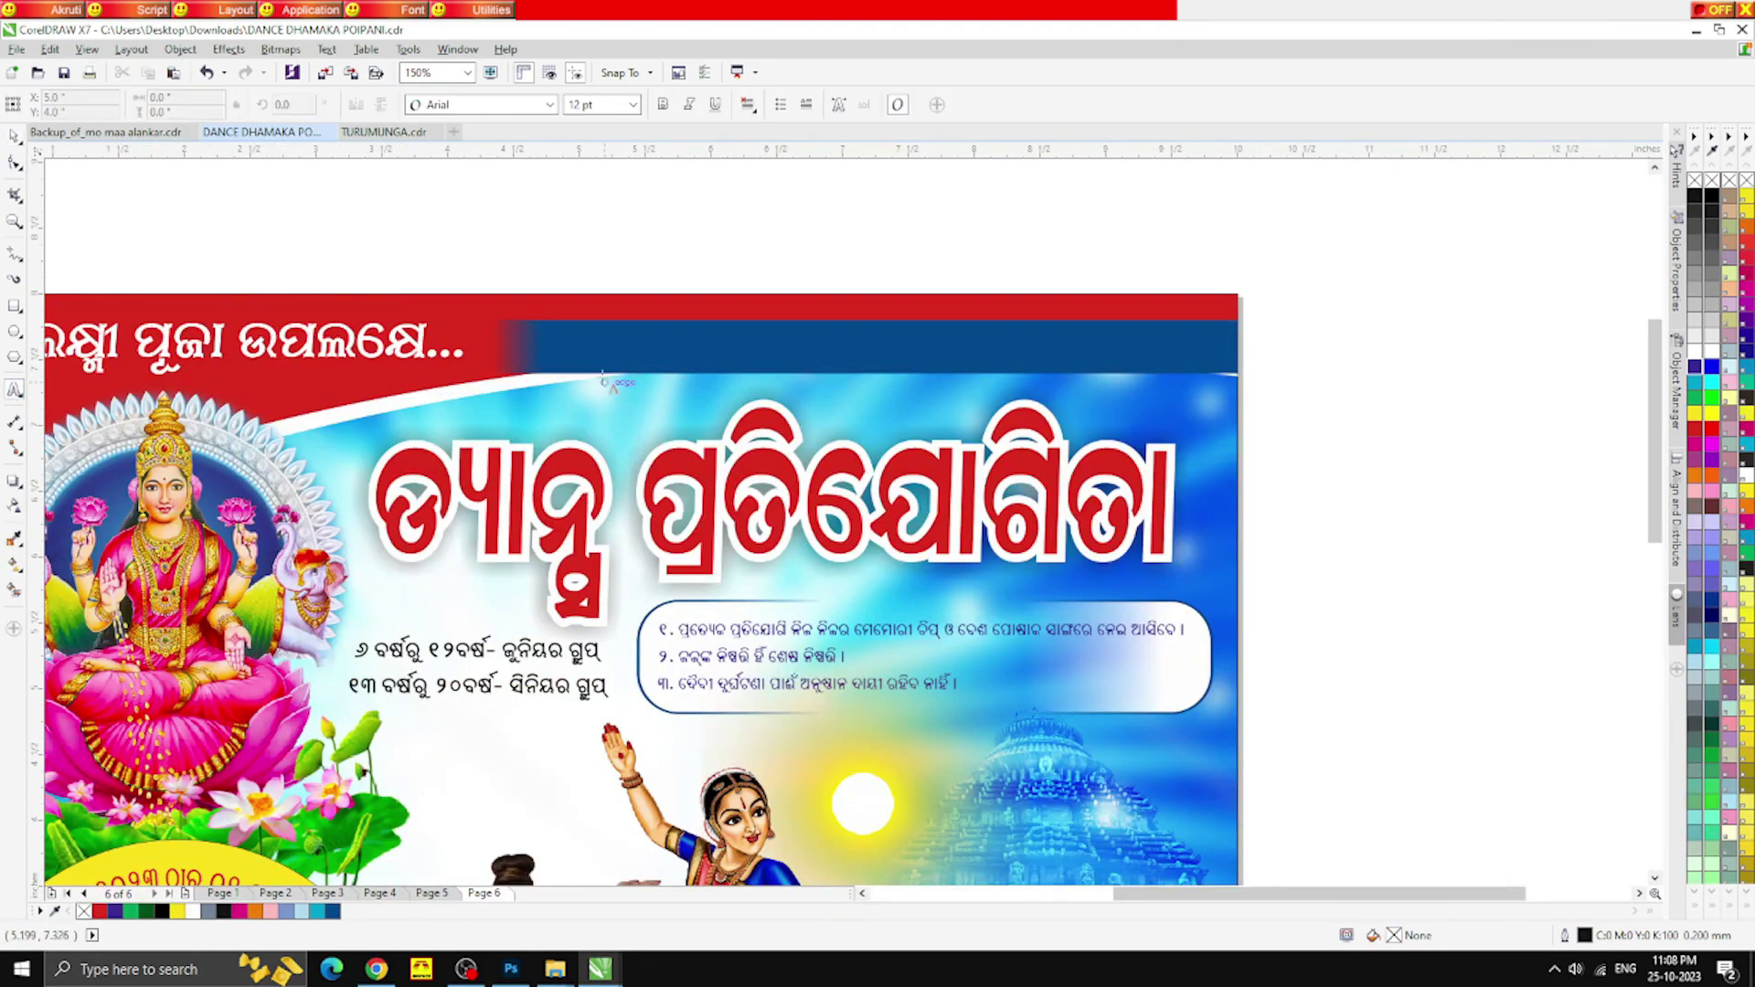
scroll(592, 363, "up", 2)
left_click(592, 363)
left_click(475, 104)
mouse_move(492, 220)
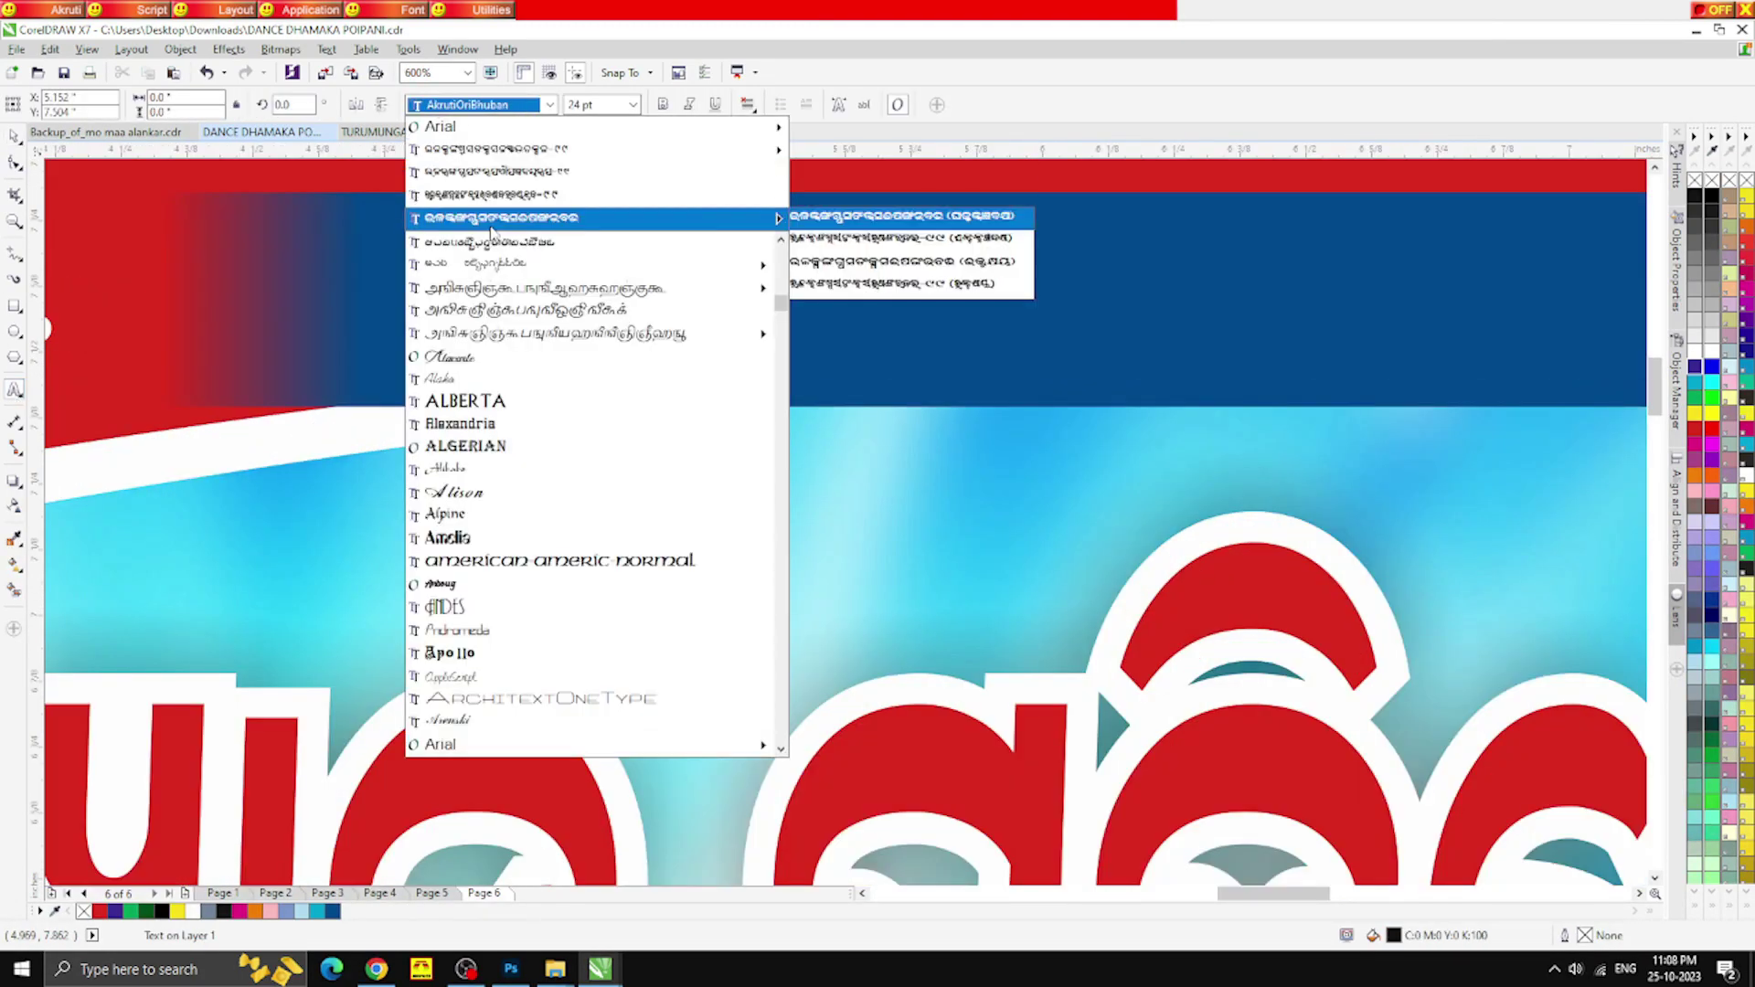
scroll(543, 334, "up", 6)
mouse_move(543, 334)
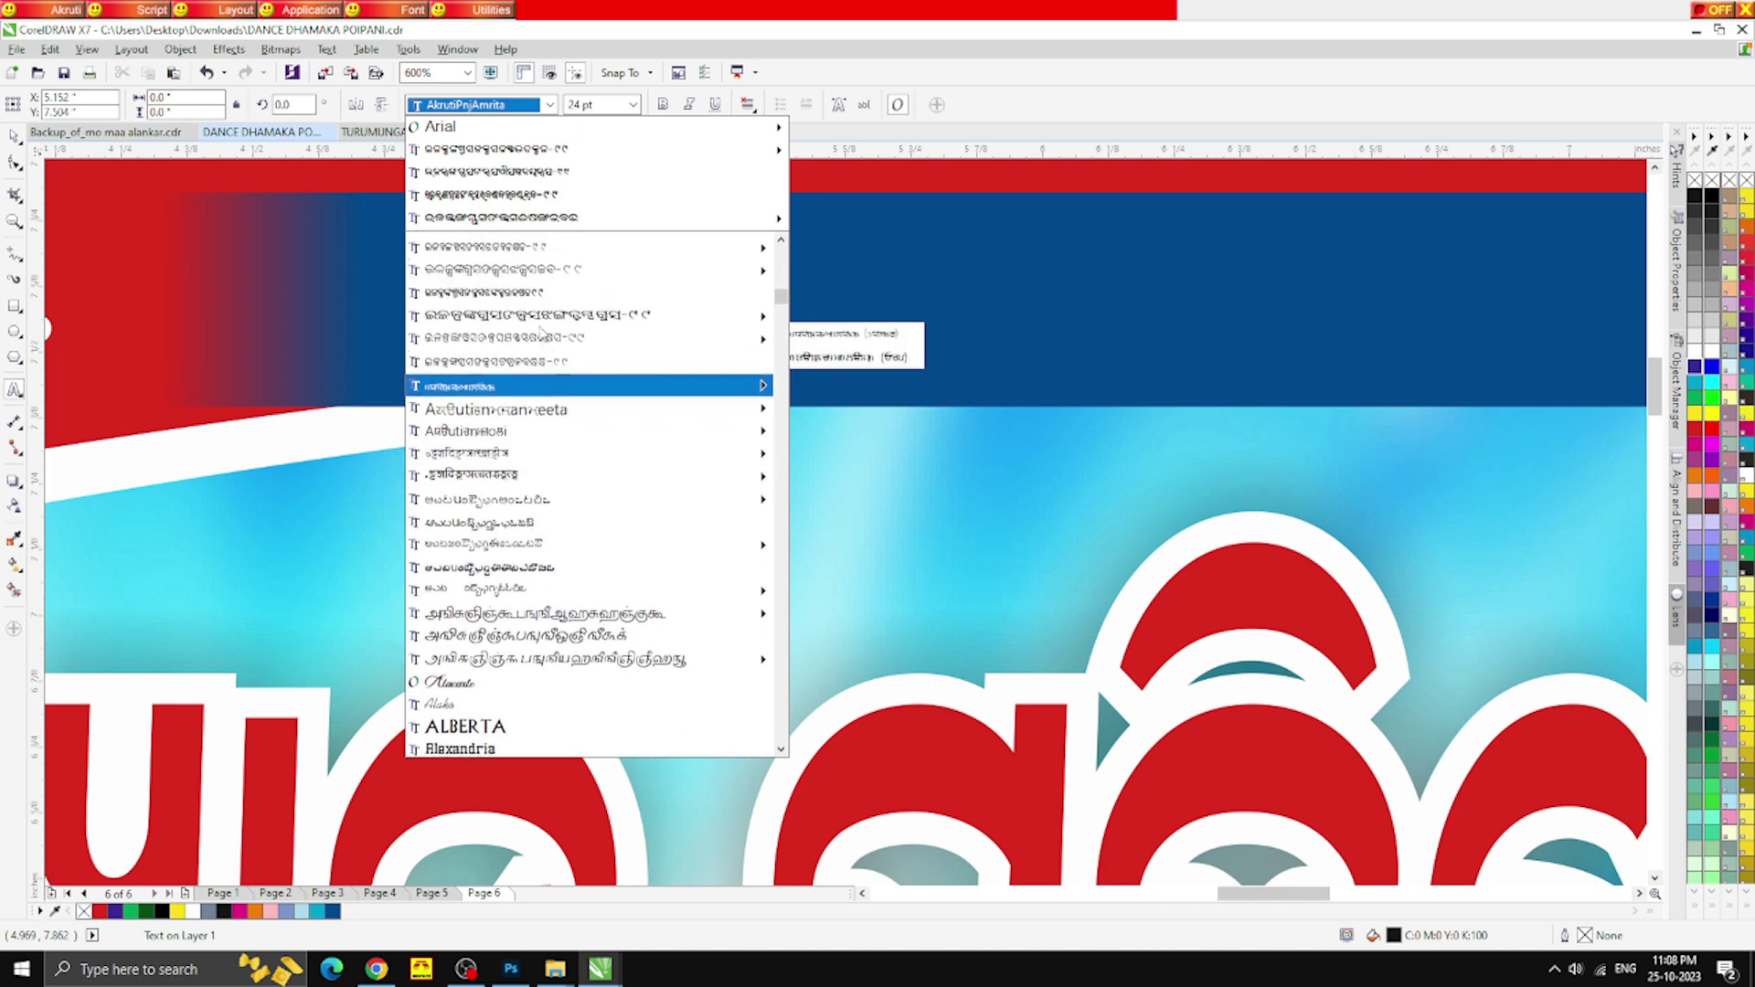
left_click(540, 292)
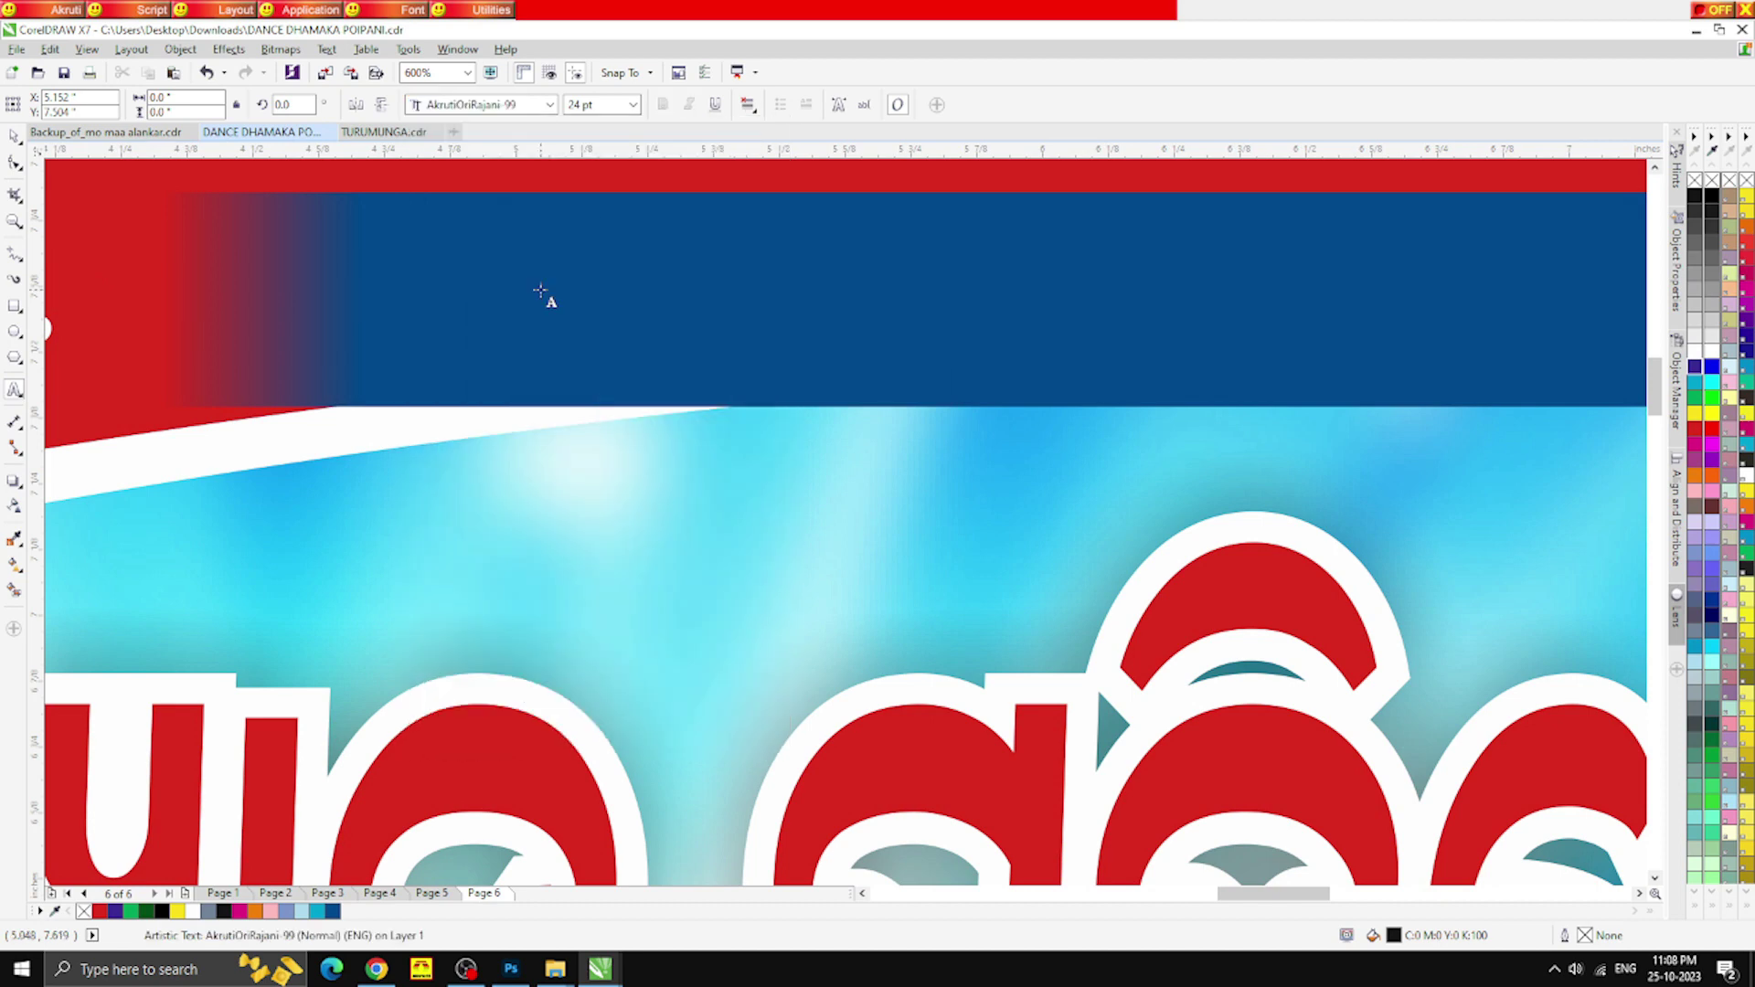
Turn on Akruti Odia typing and restart the AkrutiOriRajani-99 text line near the blue band's faded end
key("F12")
type("A")
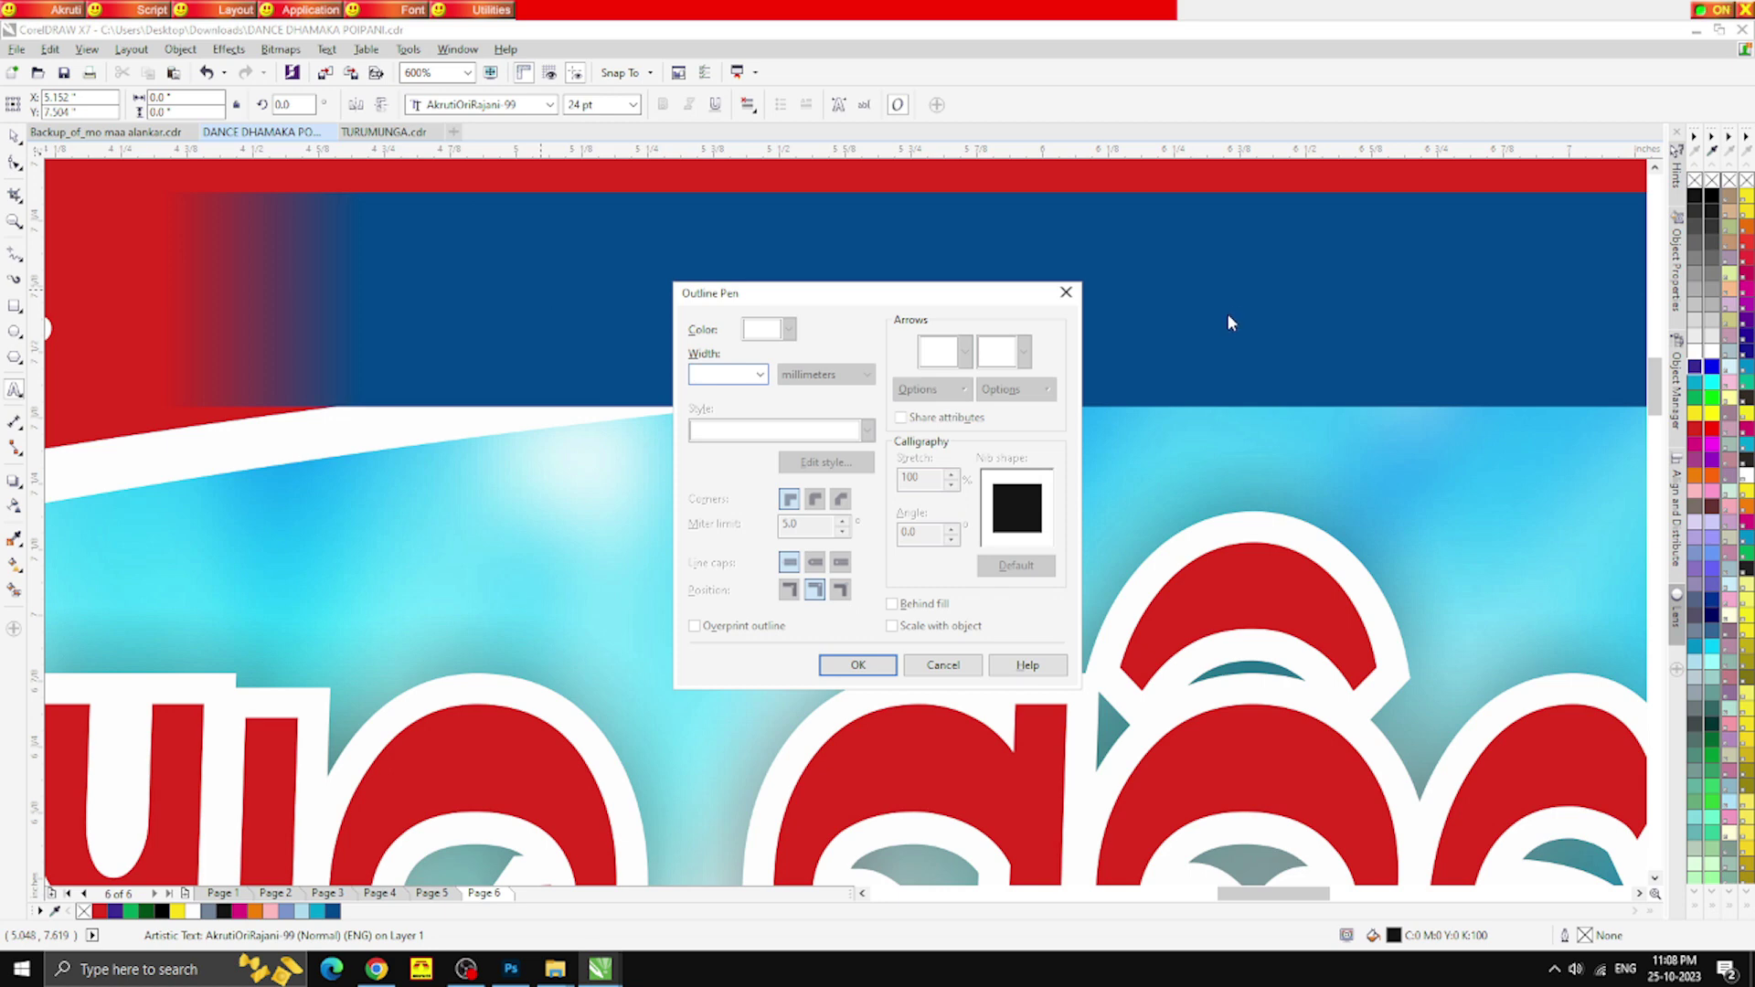
left_click(1066, 293)
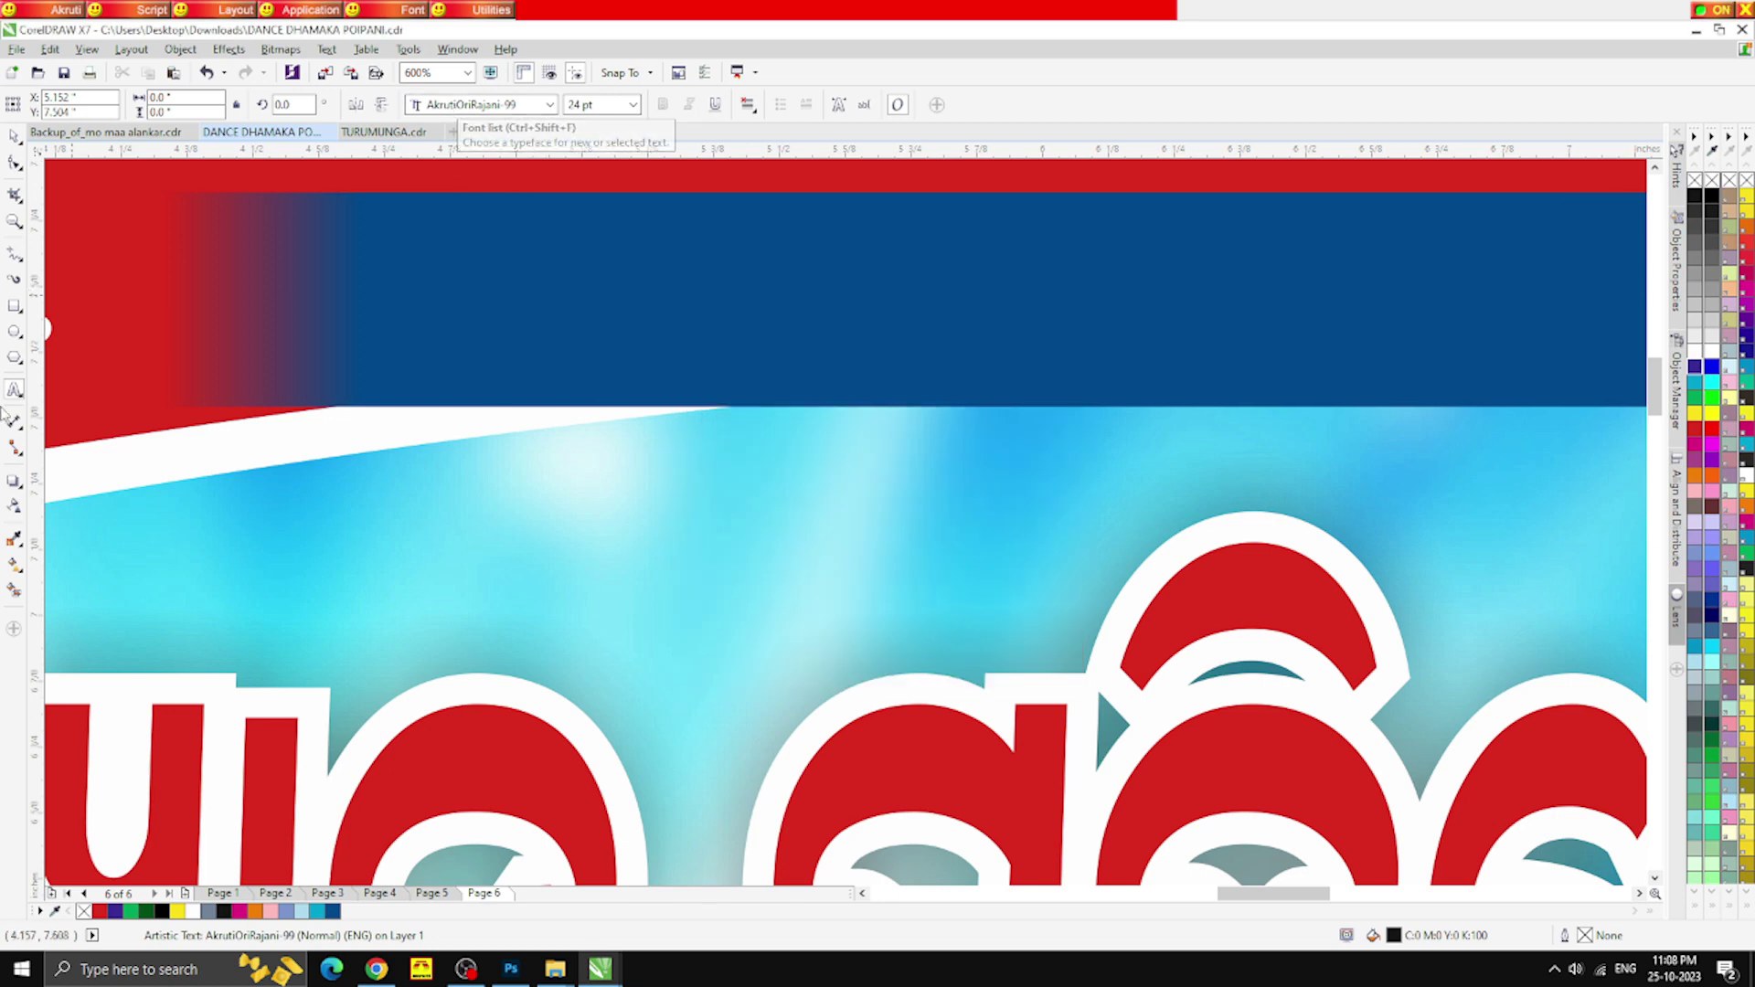
left_click(393, 305)
left_click(441, 104)
left_click(460, 148)
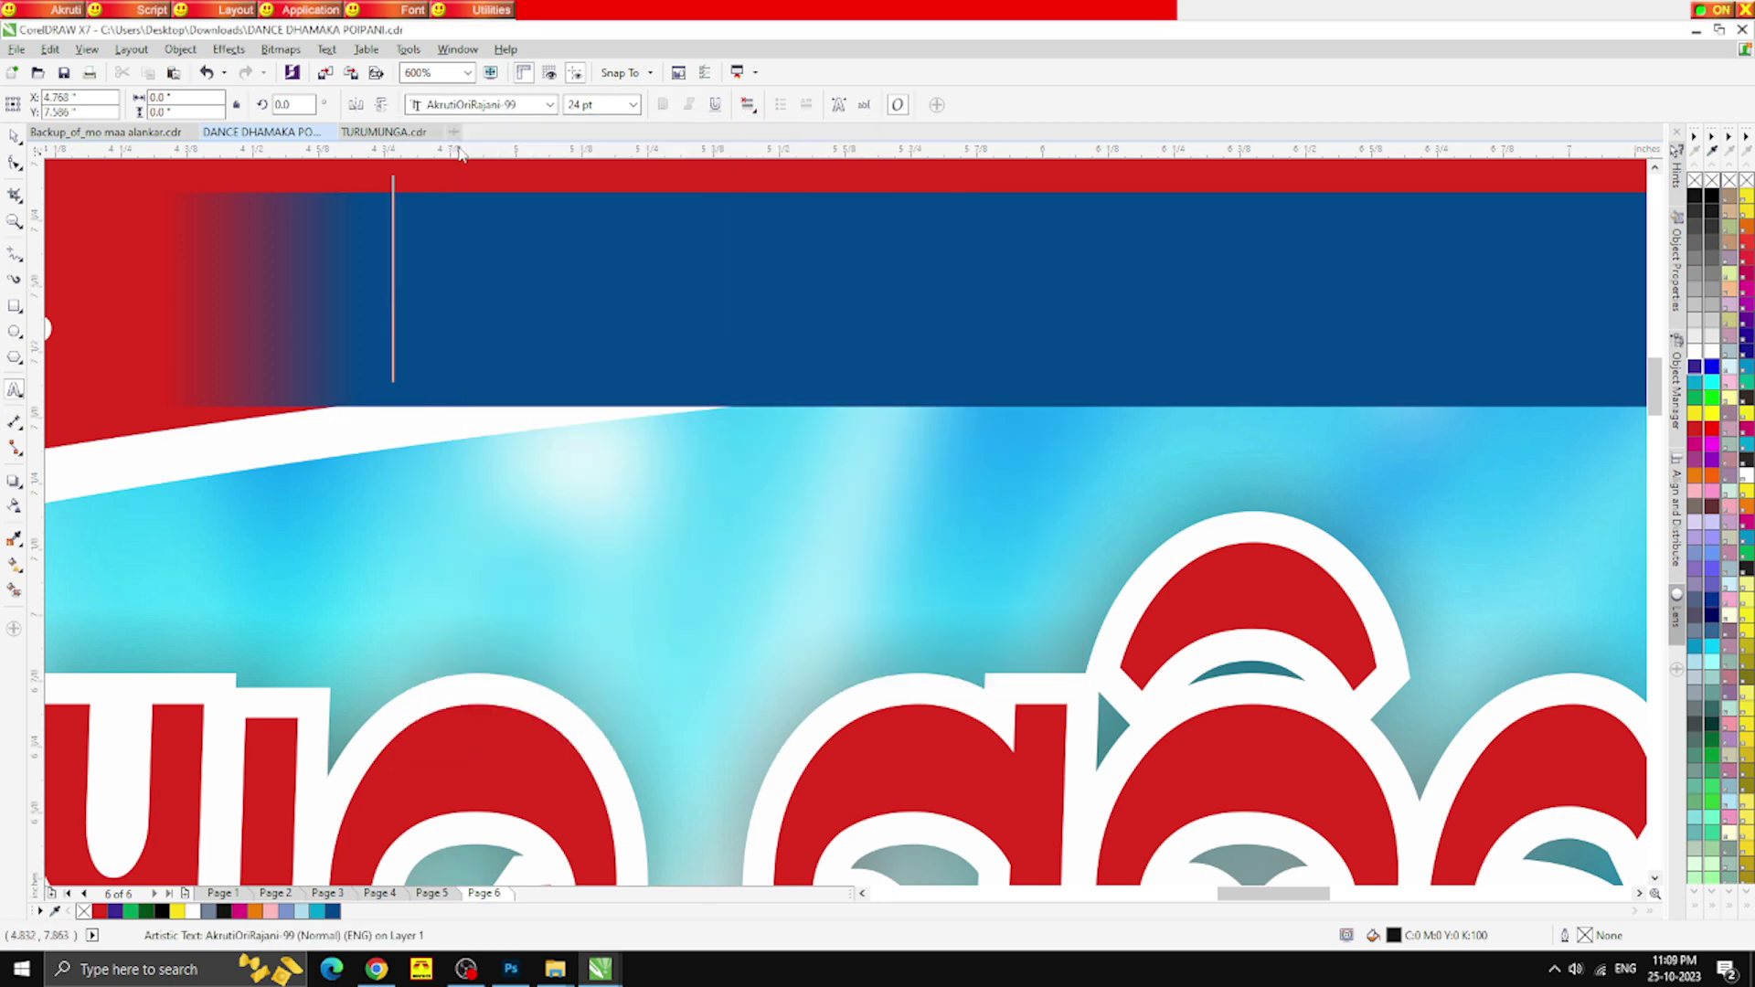
Enter the slogan "ଆସନ୍ତୁ ବହୁ ସଂଖ୍ୟାରେ ଏକାଠି ହେବା" on the blue band
type("ଆସନ୍")
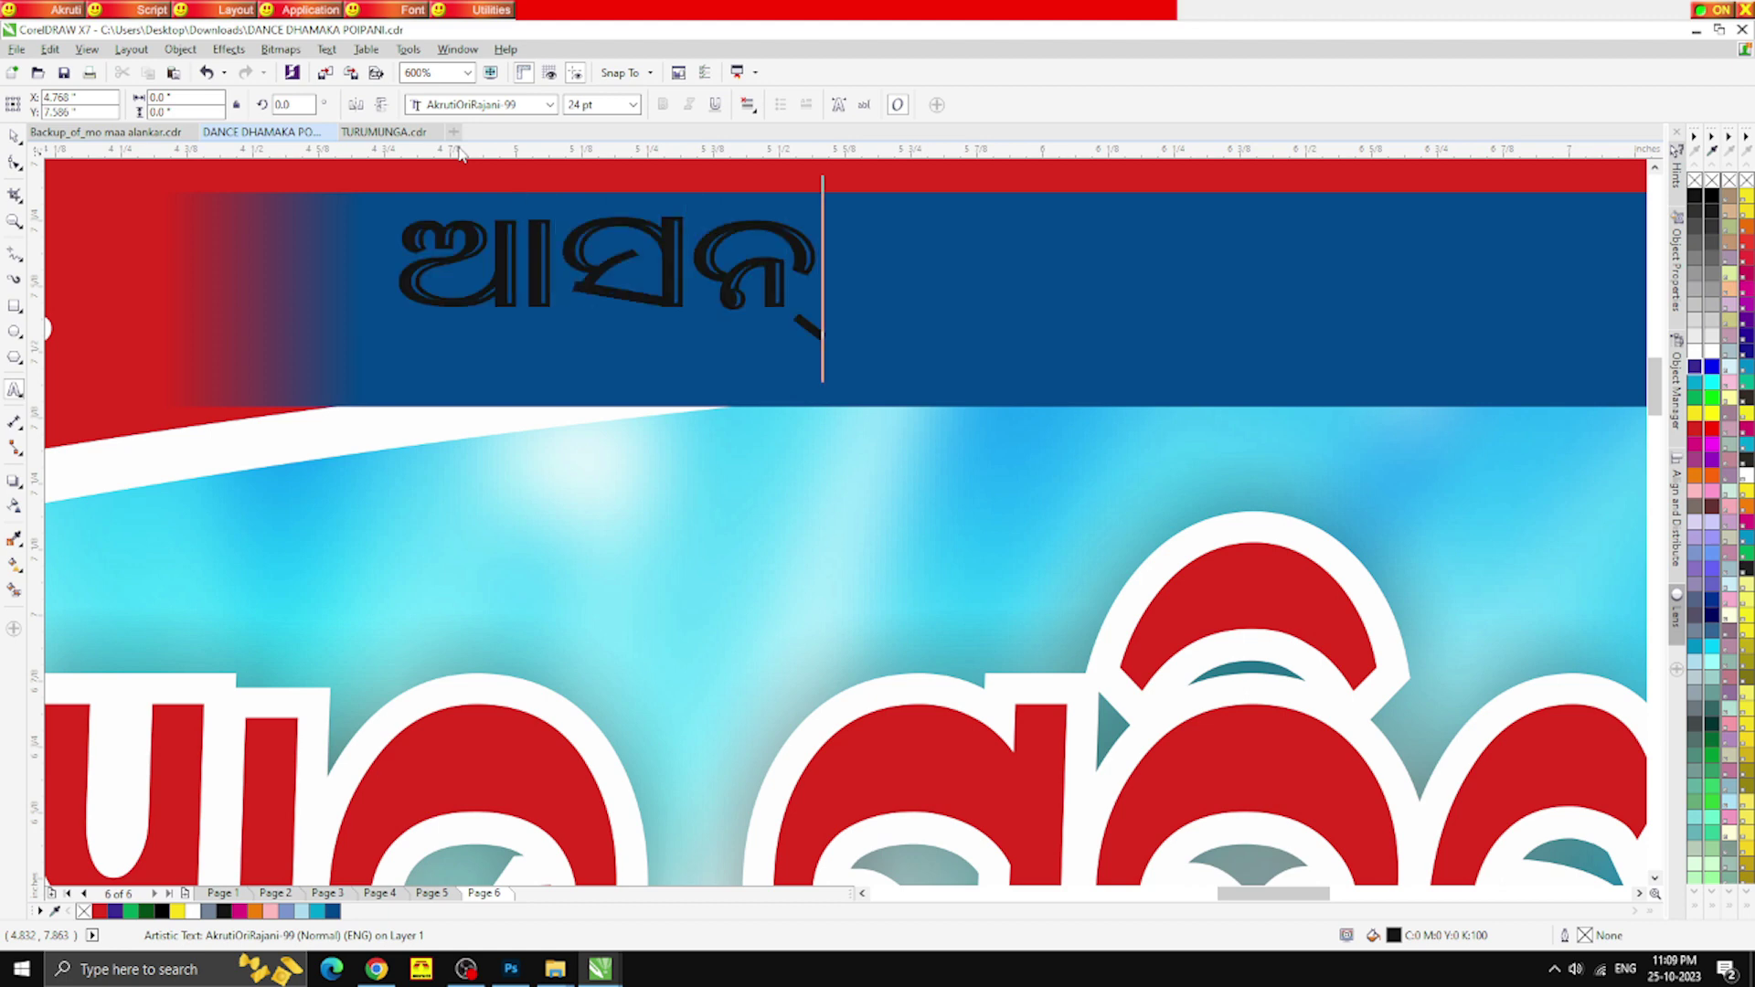
type("ତୁ ବନ୍ଧୁ")
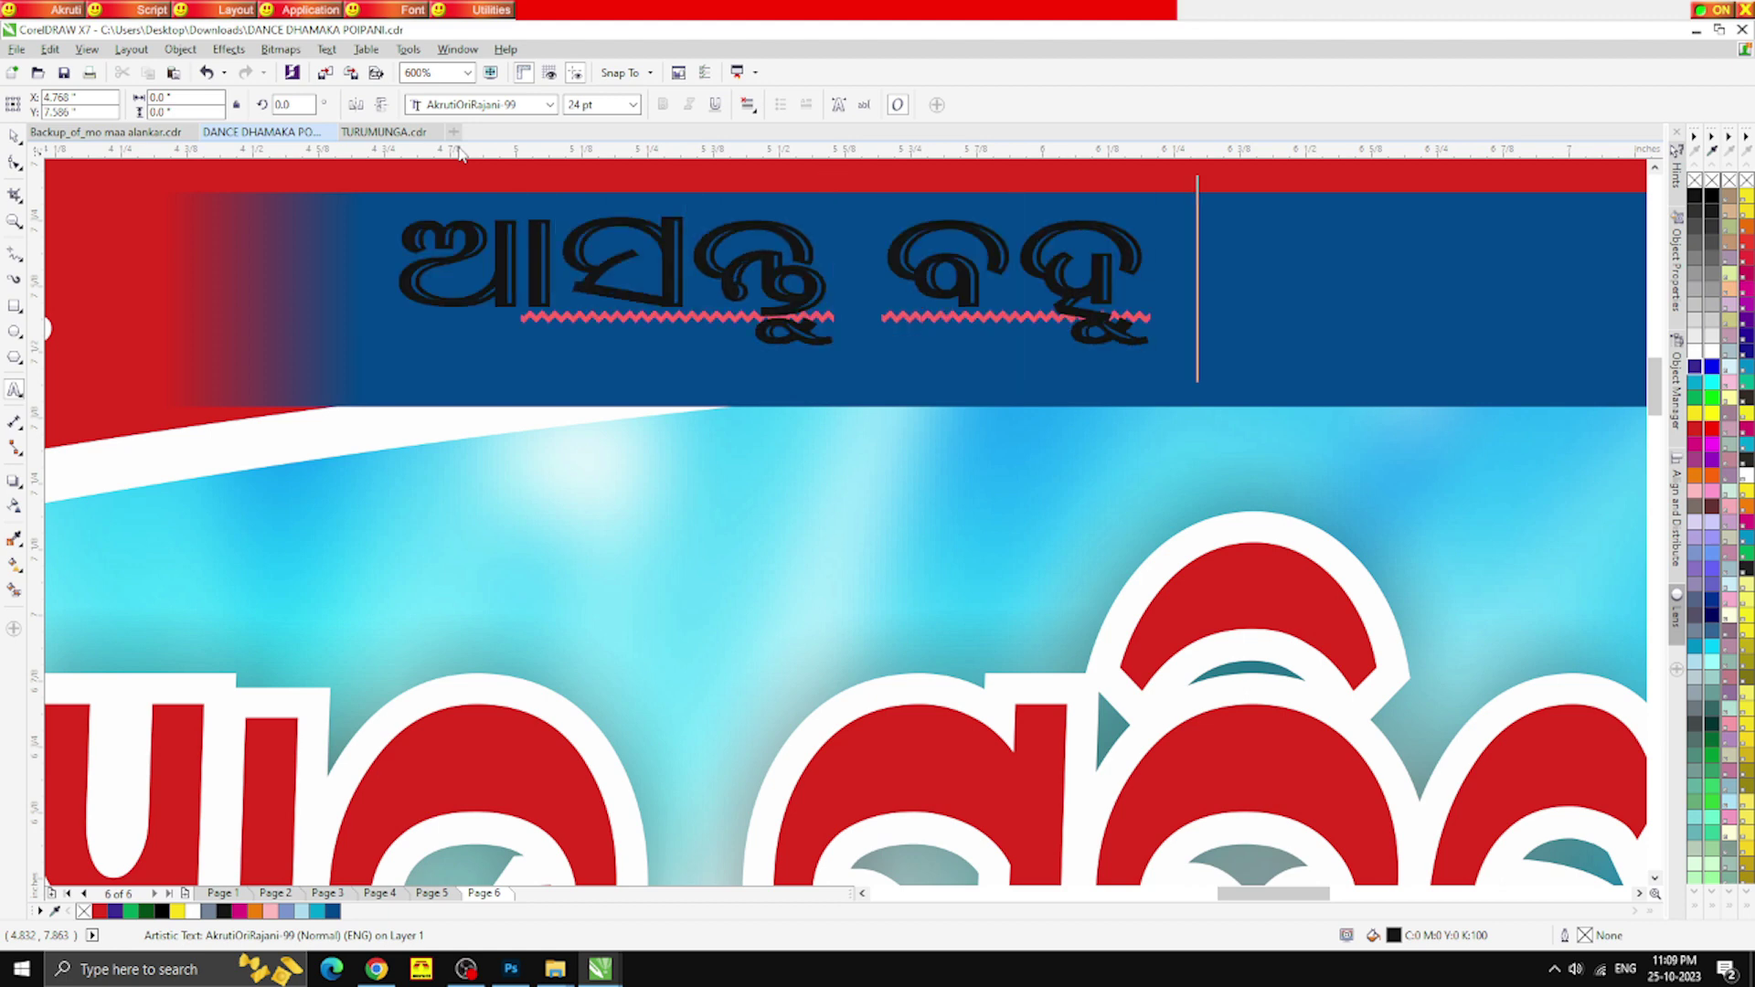
type(" ସଂଖ୍ୟା")
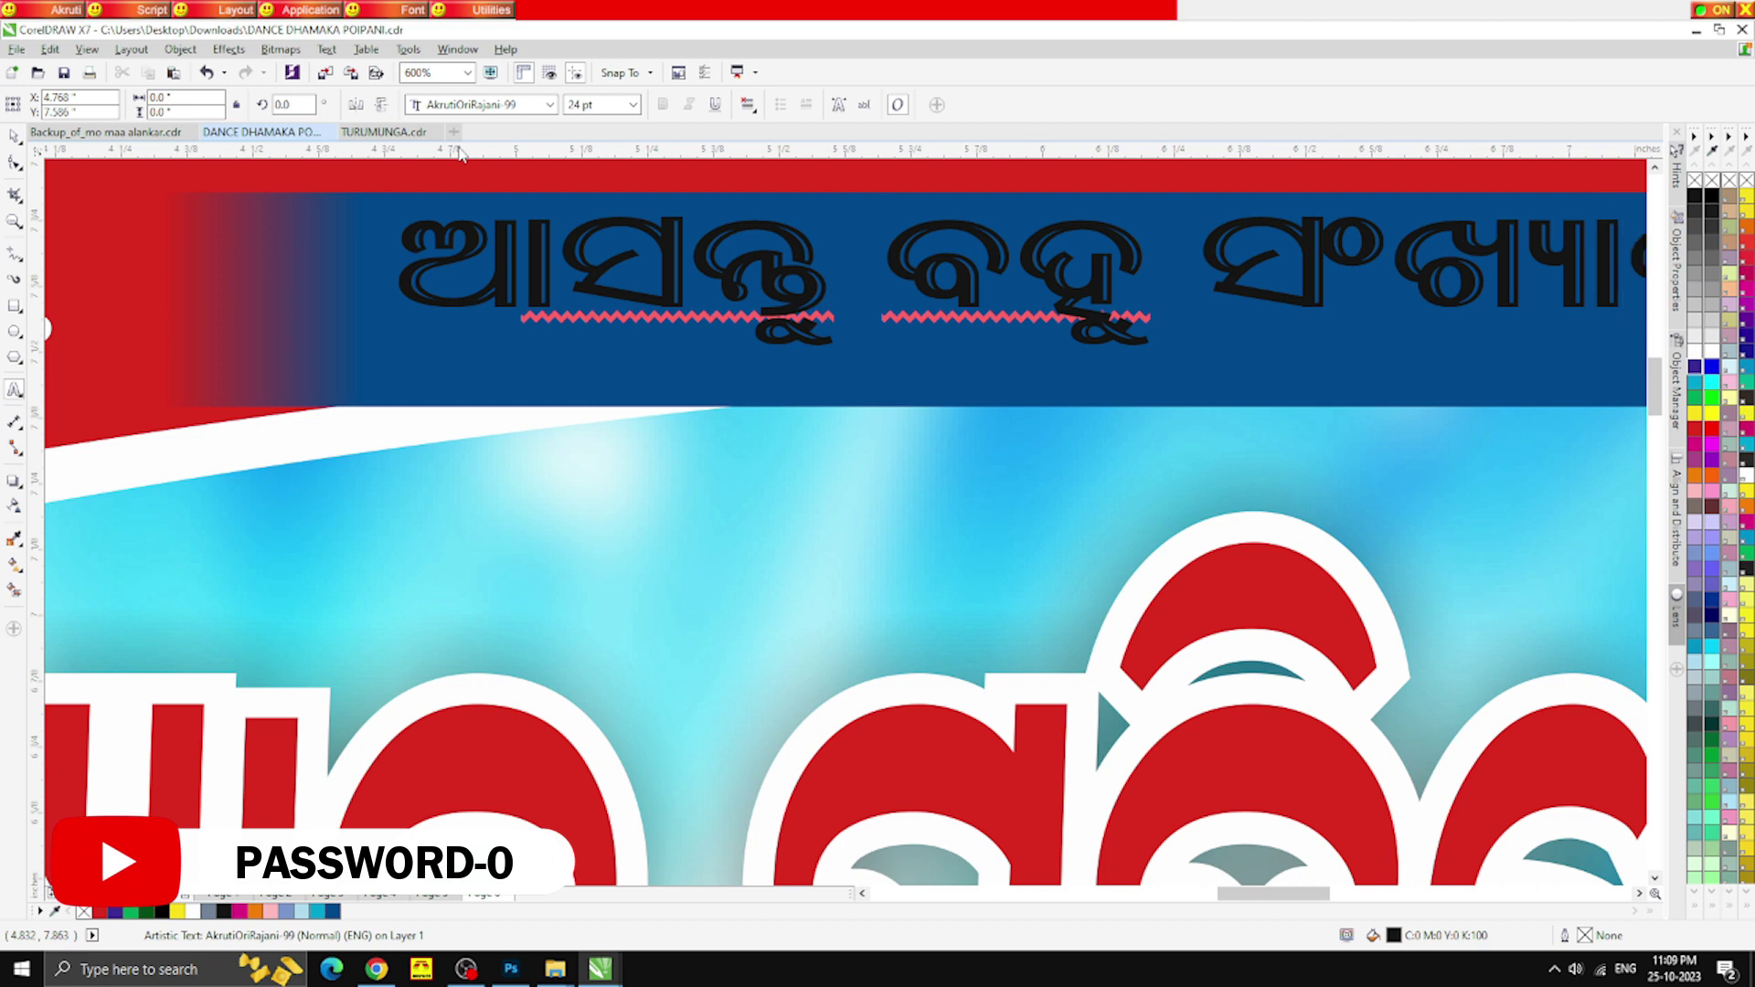
type("ତରର")
left_click_drag(1242, 320, 1624, 287)
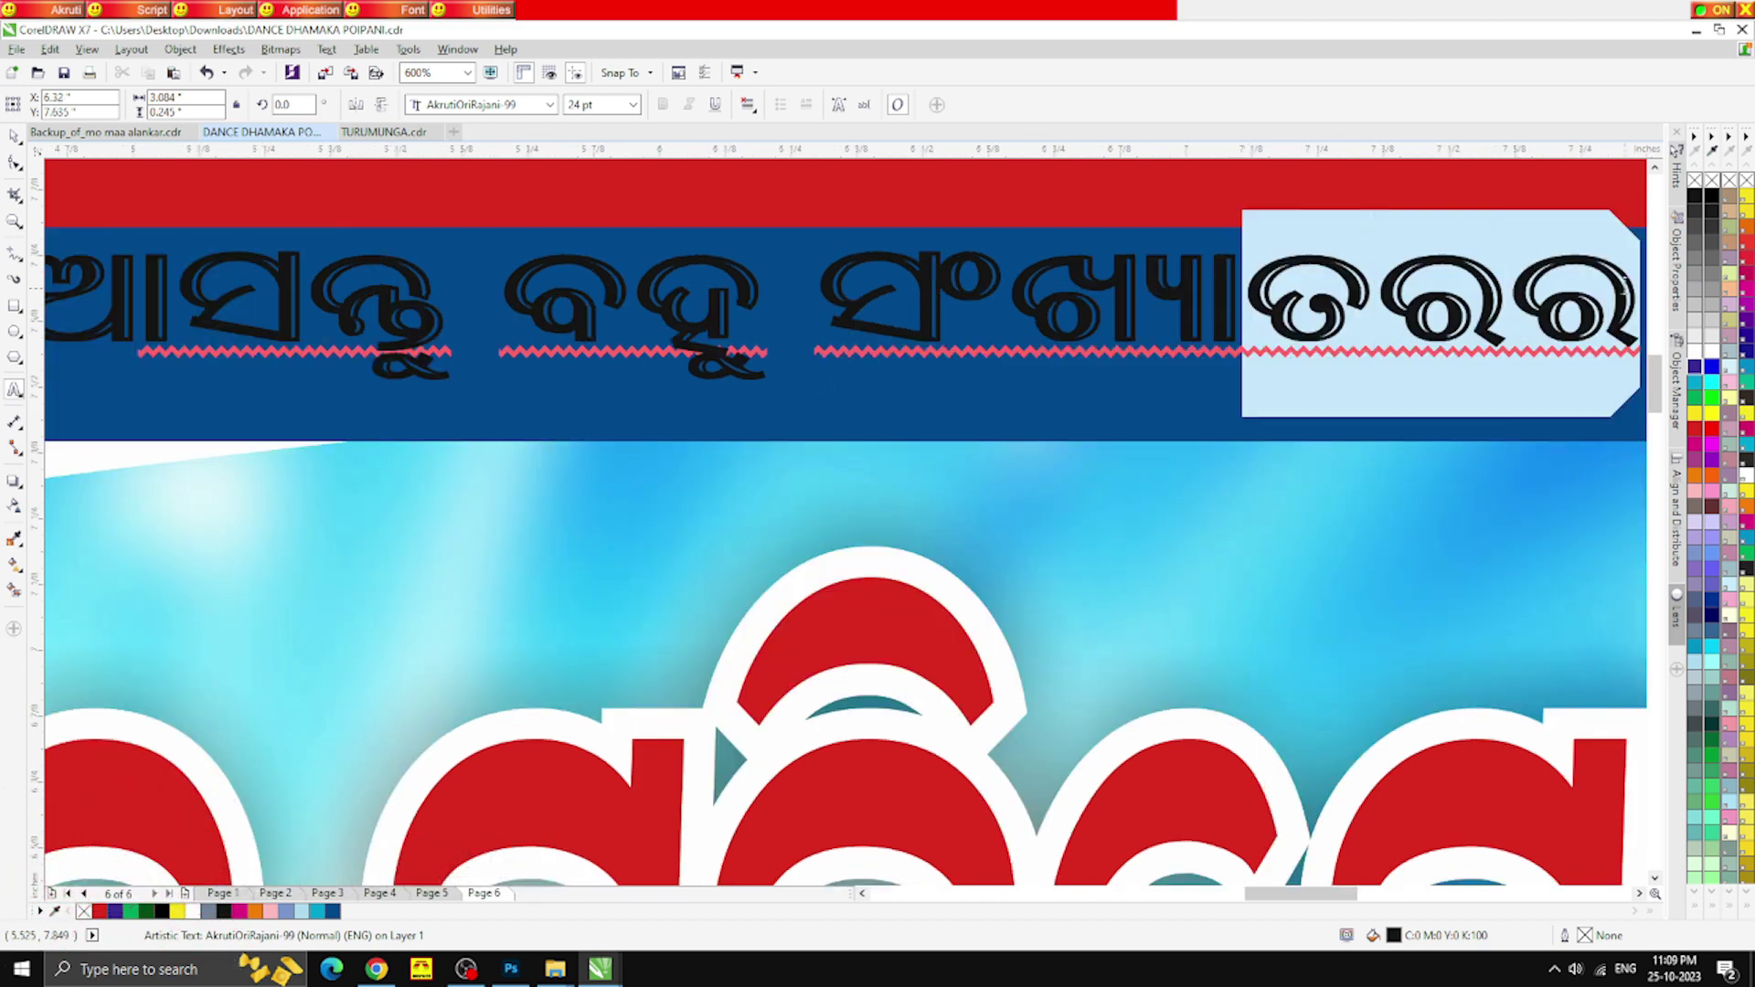
type("ରେ ଏଠ")
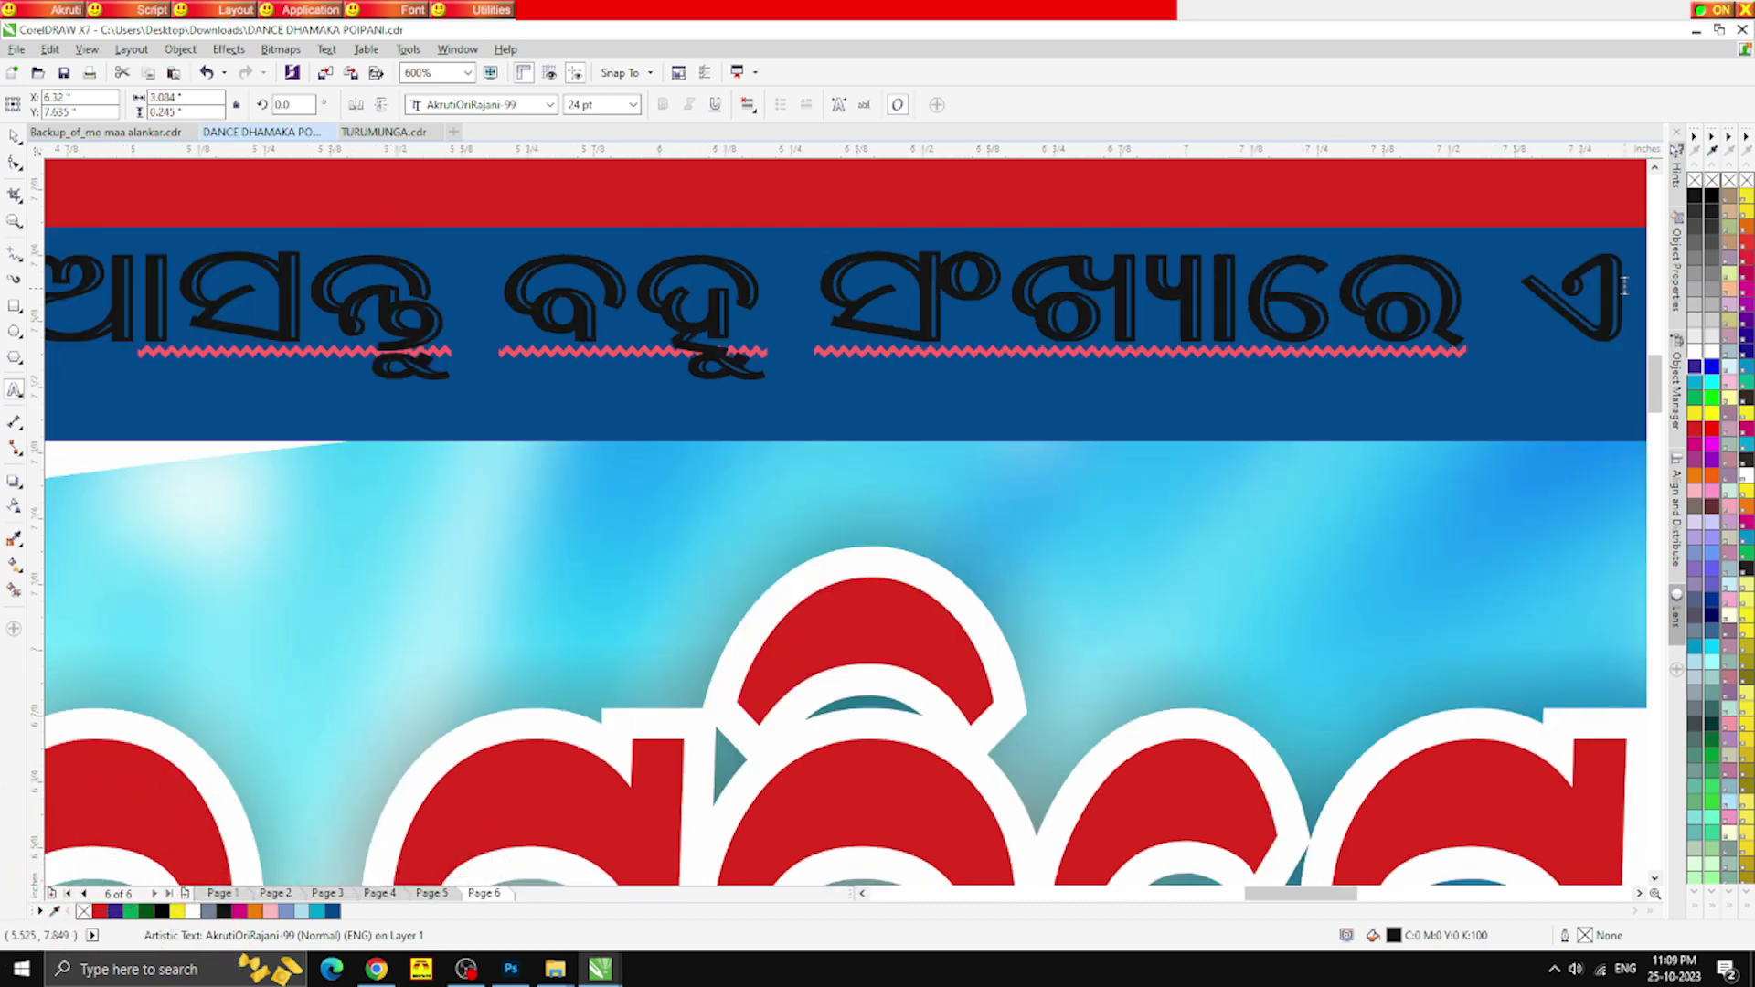
key("BackSpace")
type("କାଠ")
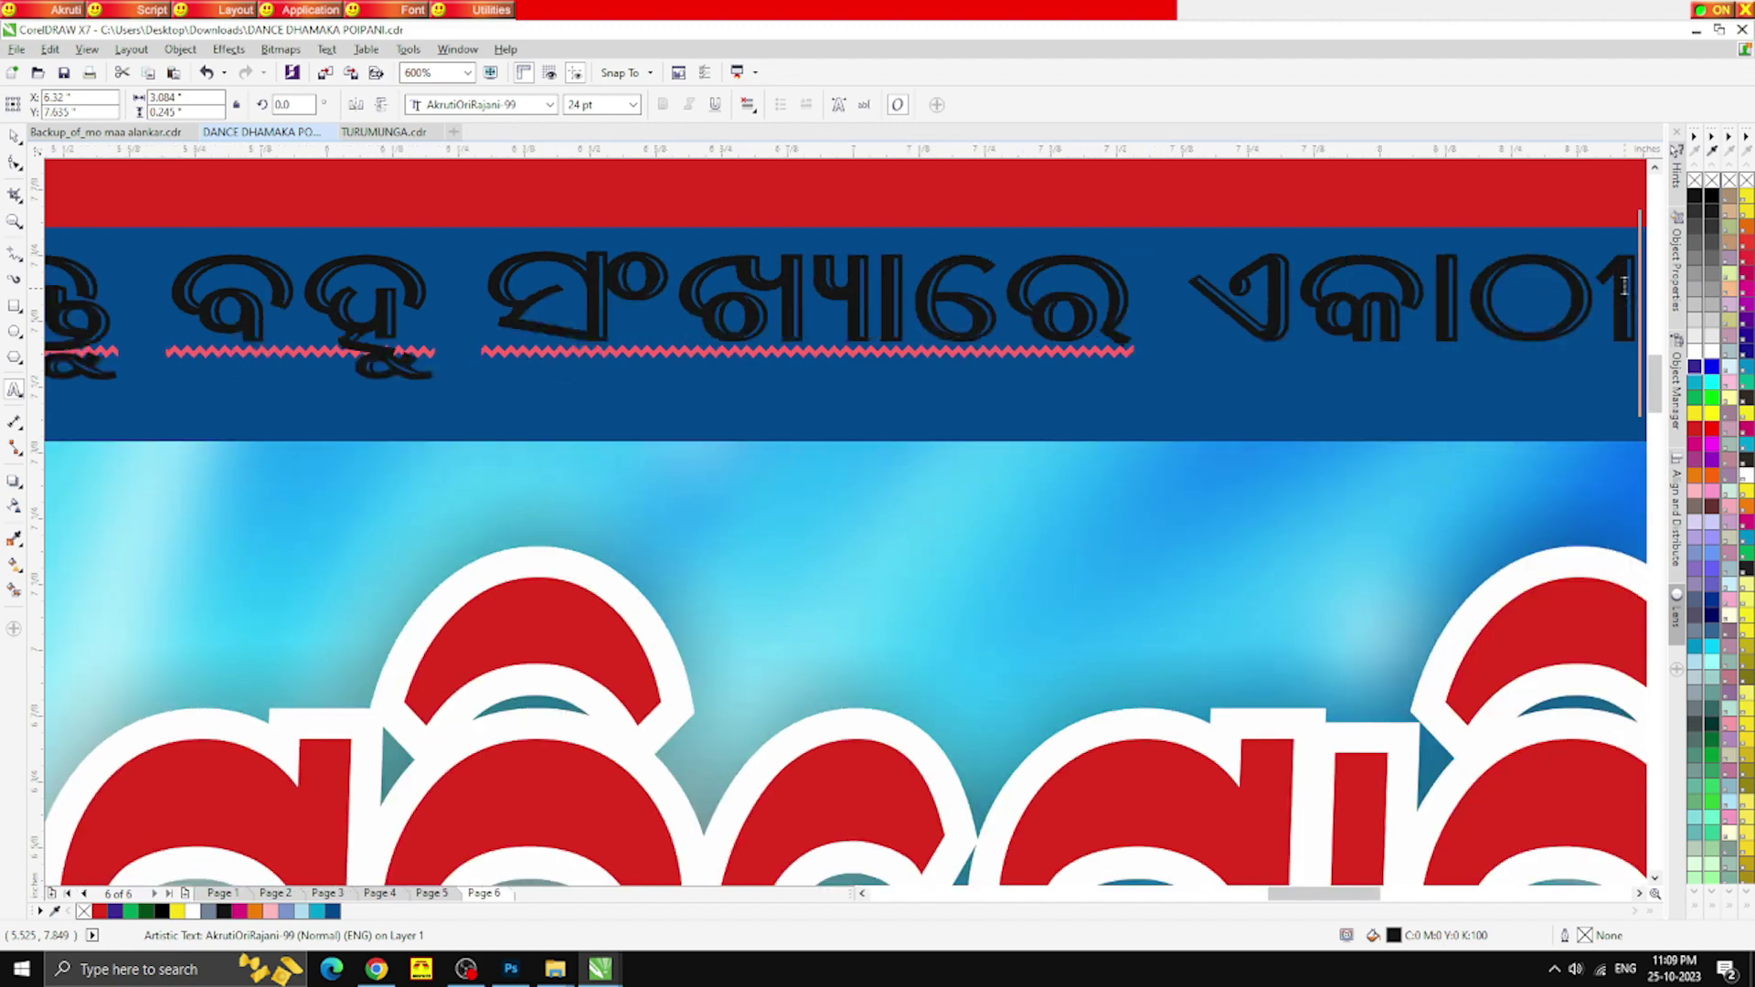
type("ି ହେବା")
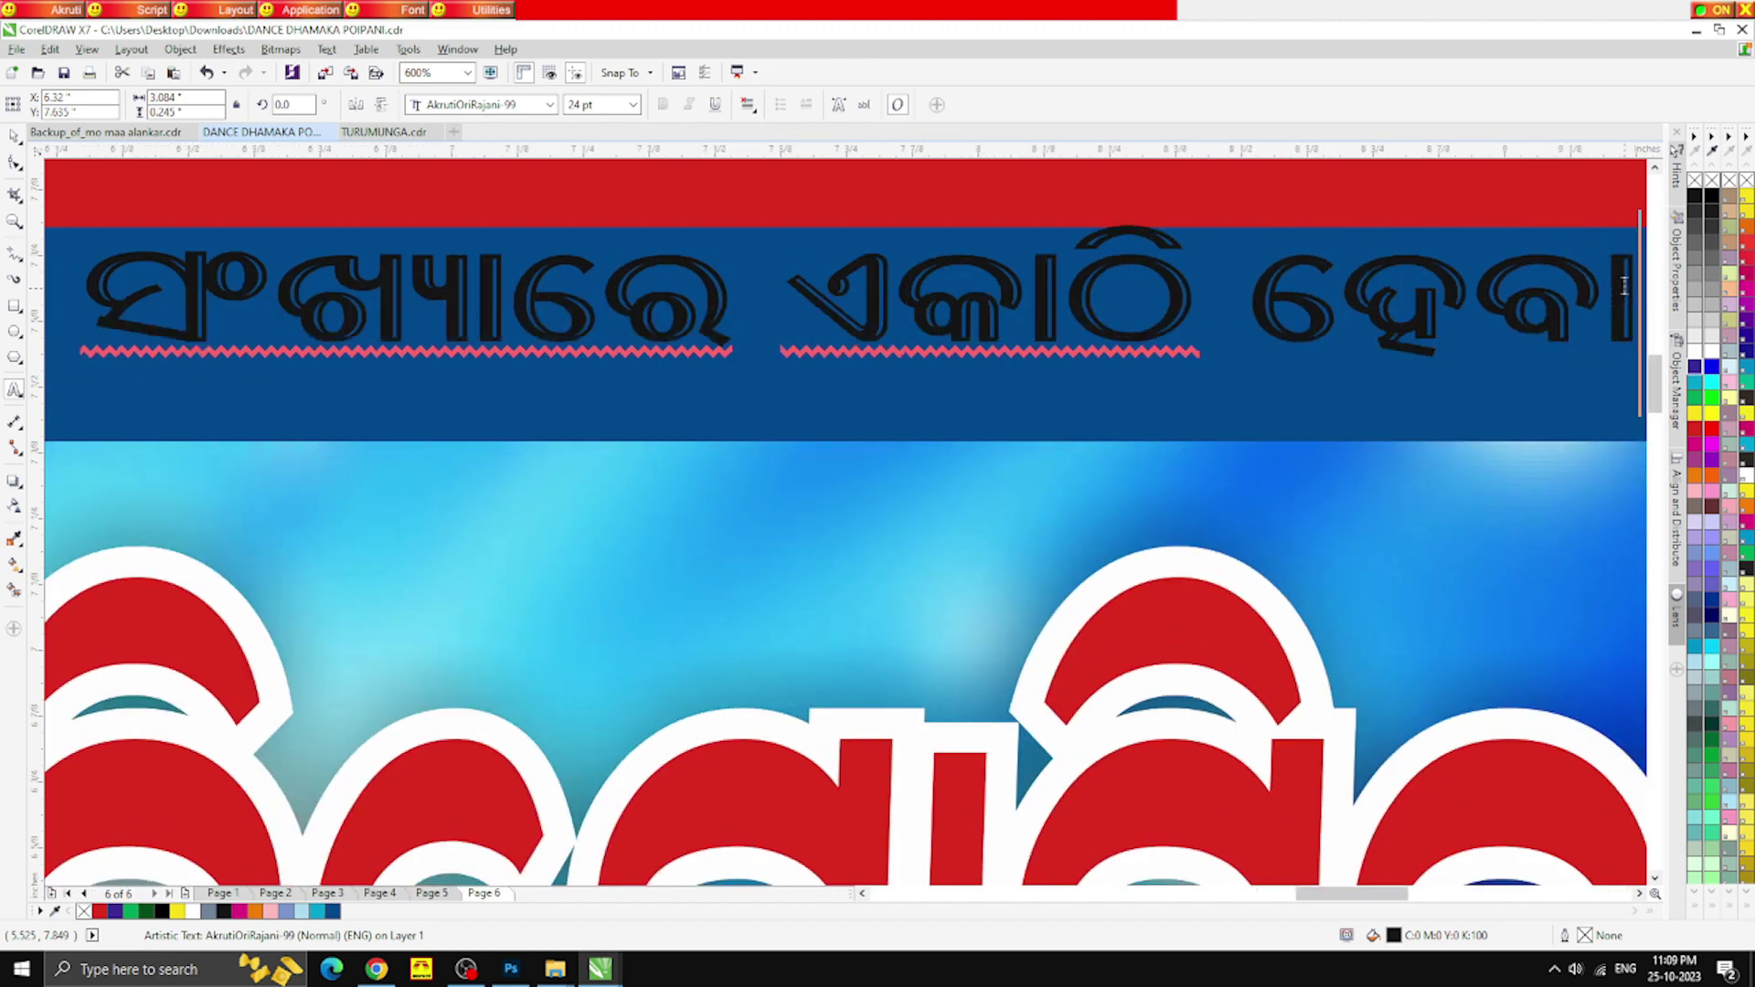
Narrow the slogan to about 3.5 in wide near the blue band's faded end and fill it white
scroll(955, 443, "down", 2)
left_click(14, 137)
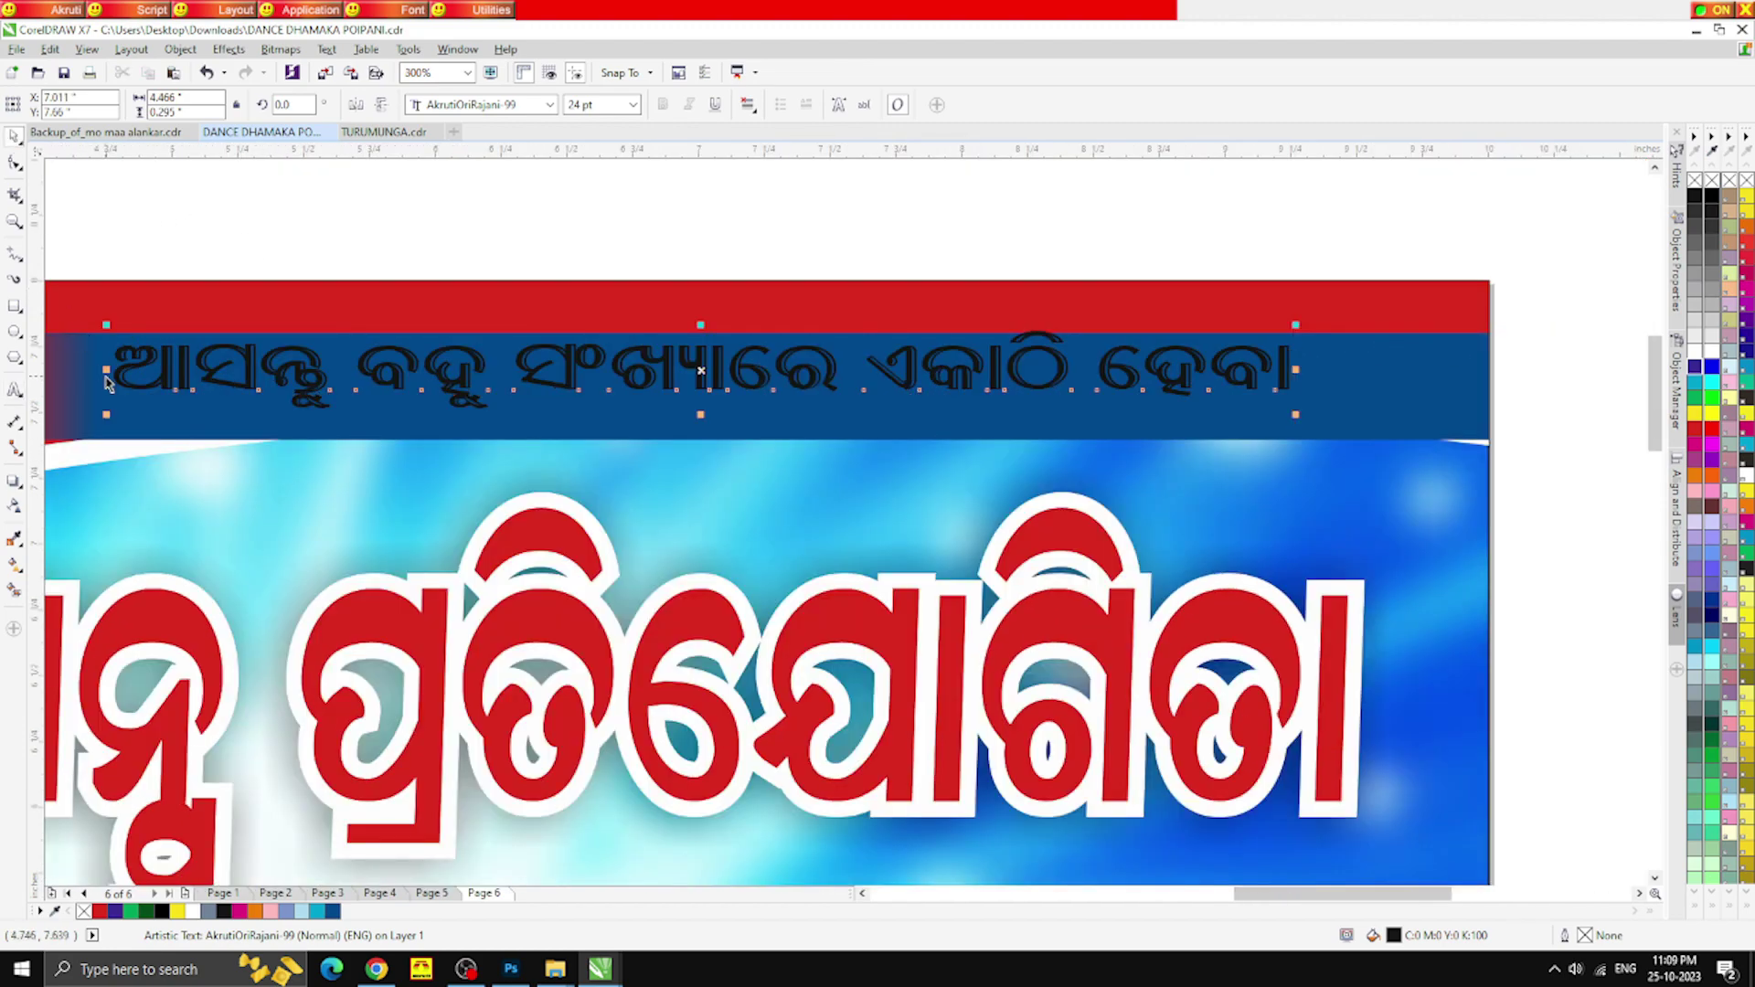
left_click_drag(106, 370, 364, 383)
left_click_drag(518, 374, 287, 389)
left_click(192, 911)
Extend the slogan with "... ଆମ ଚିନ୍ତା ଧାରାକୁ" and scale it down to about 16.7 pt inside the blue band
left_click(14, 391)
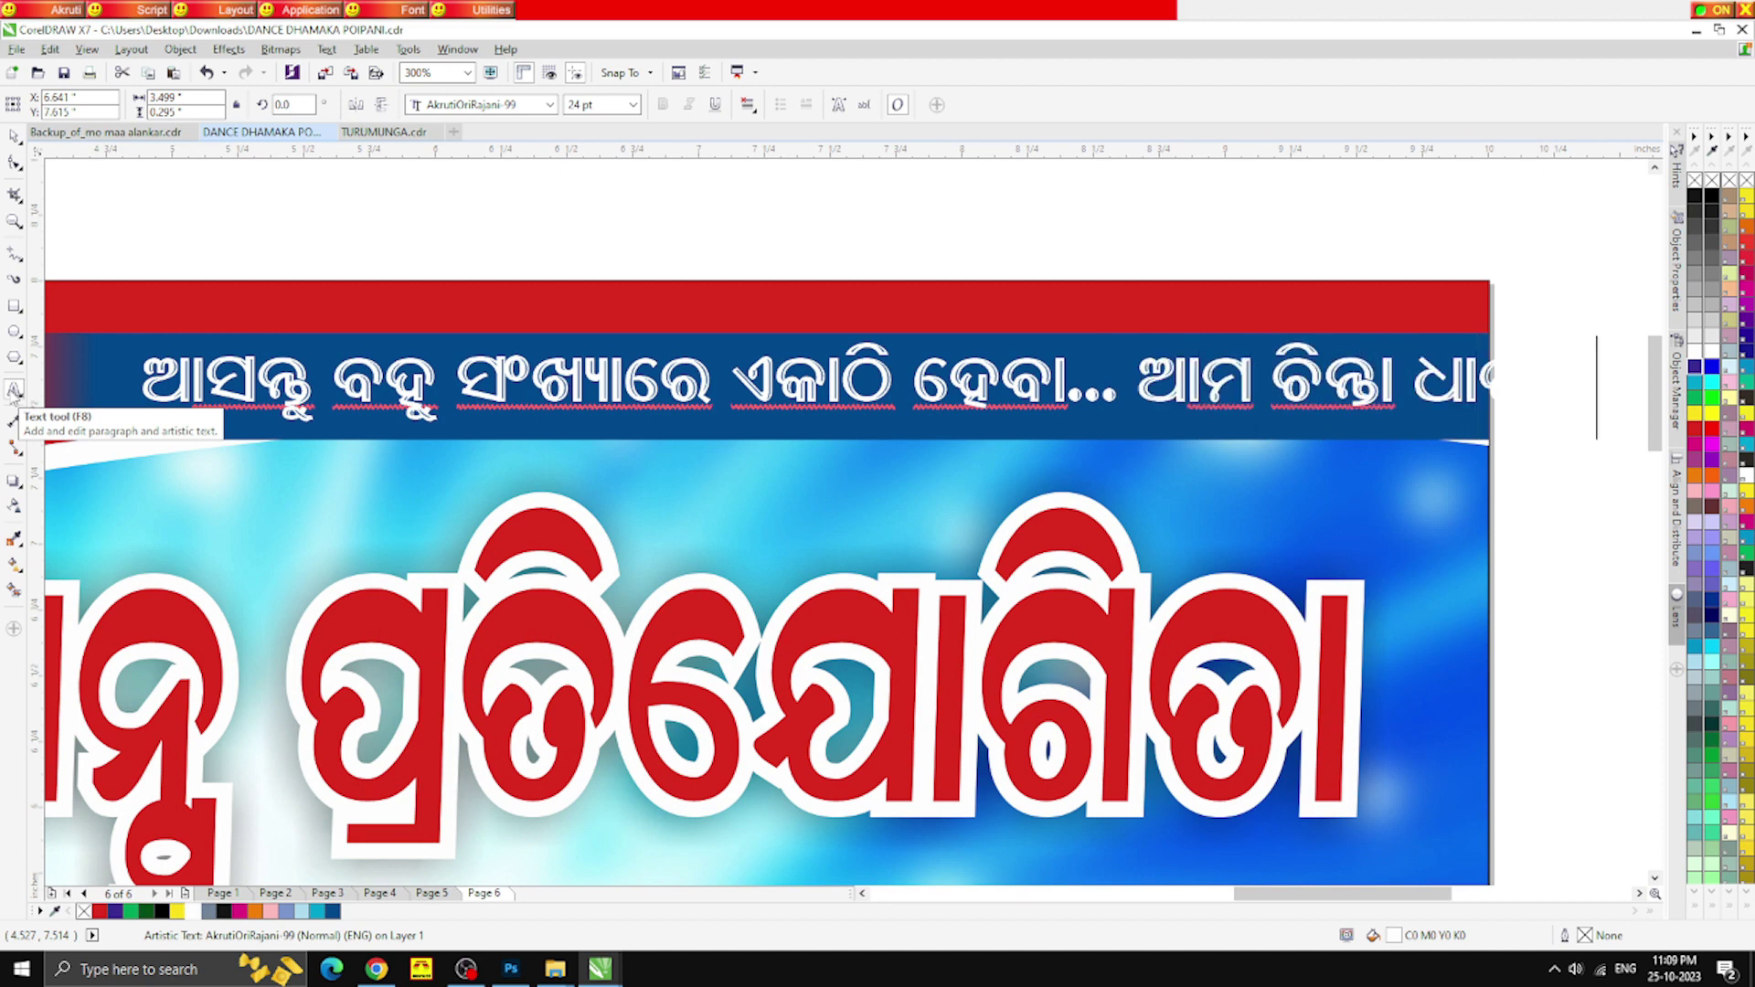
left_click(13, 135)
scroll(567, 325, "down", 2)
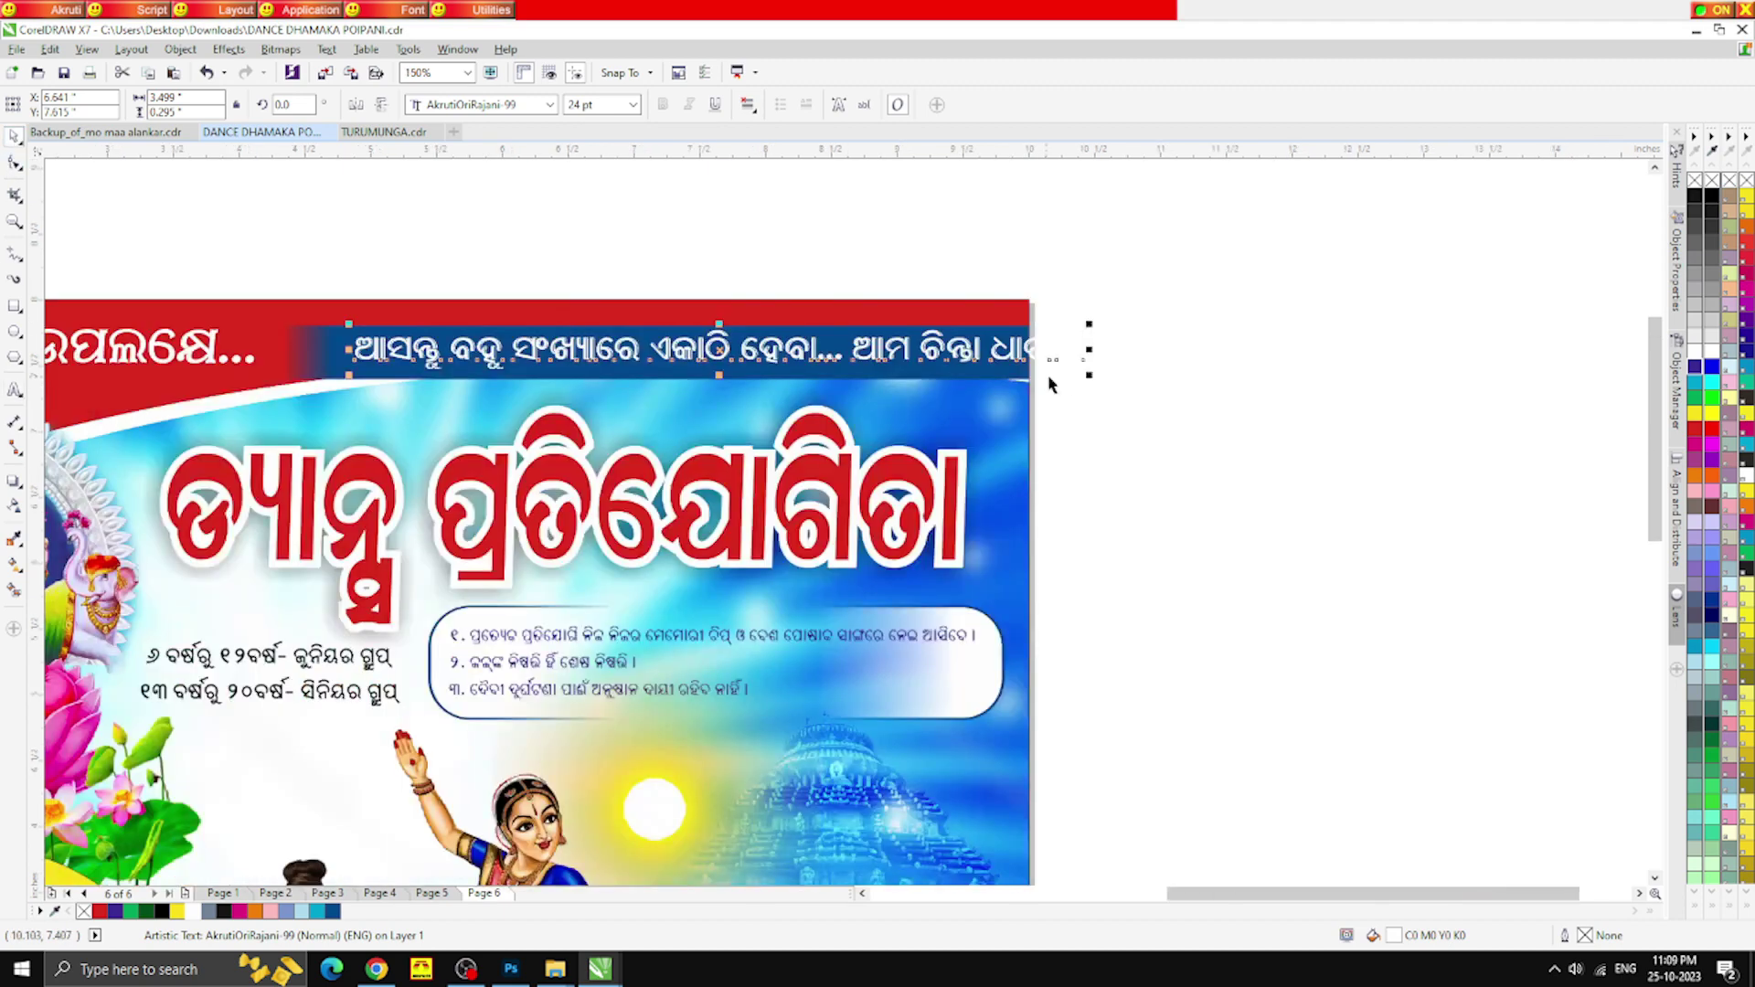
left_click_drag(1083, 379, 865, 367)
left_click_drag(580, 348, 547, 354)
Complete the slogan by appending "ଆଗେଇ ନେବା।" after "ଧାରାକୁ"
scroll(664, 352, "up", 2)
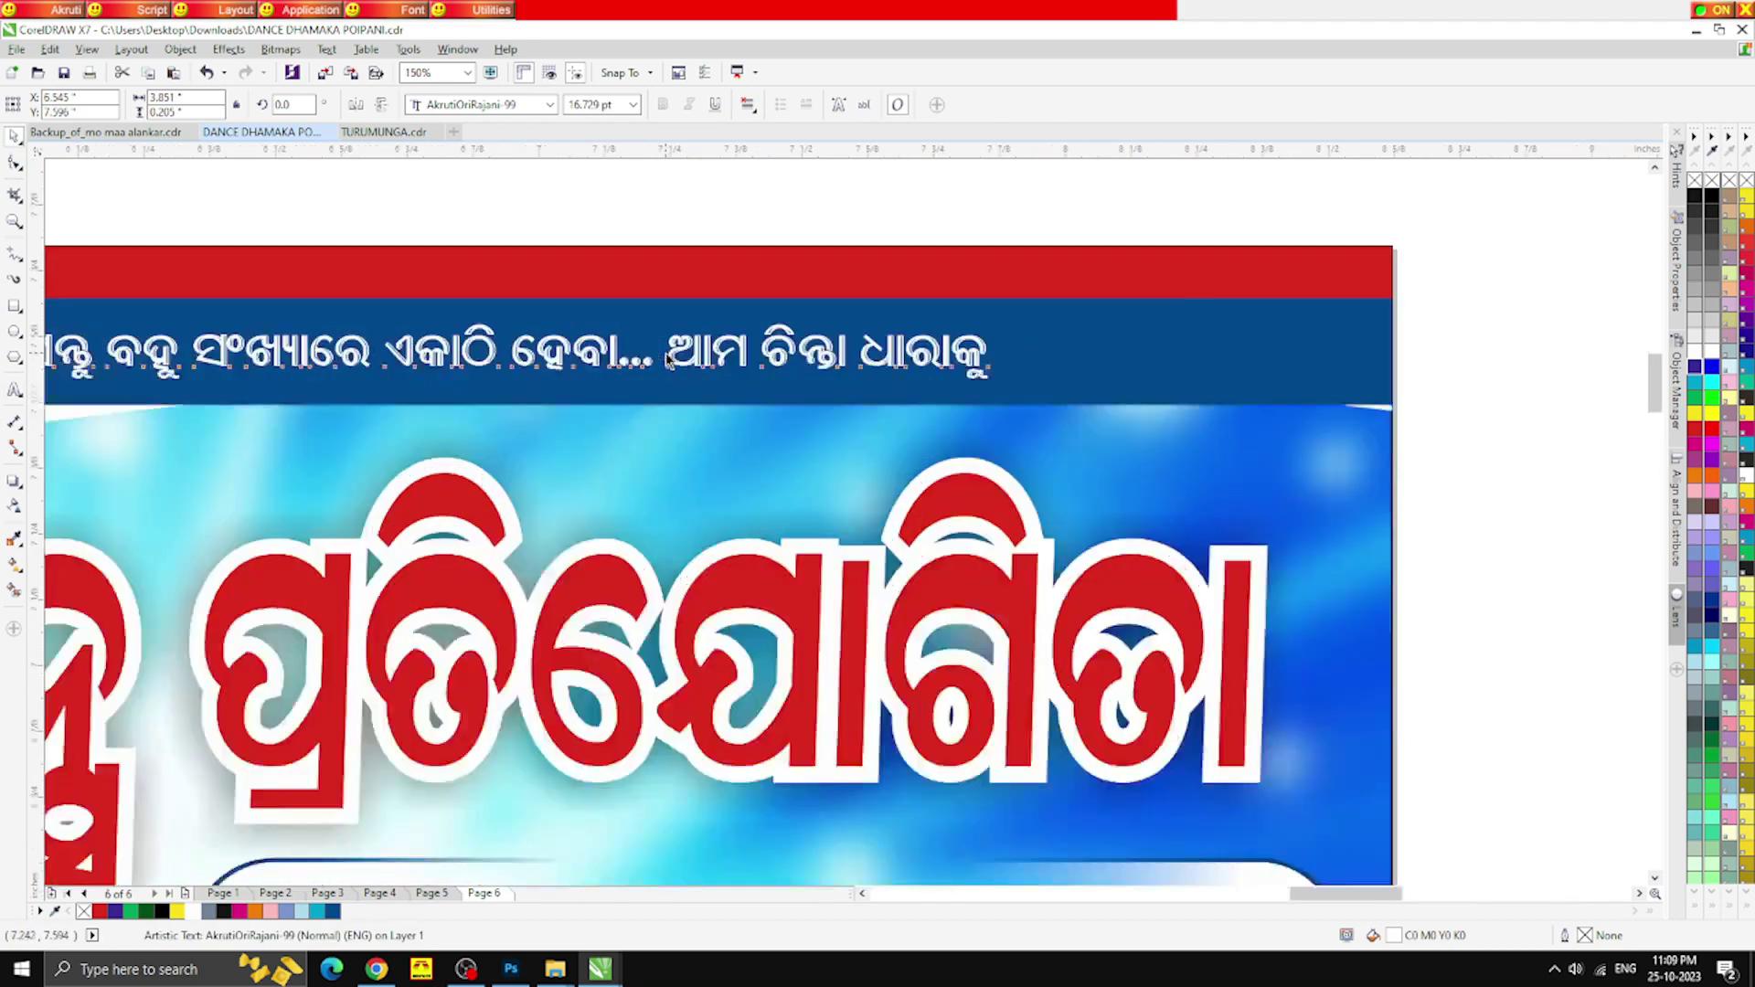
left_click(14, 389)
type("ଆଗେ")
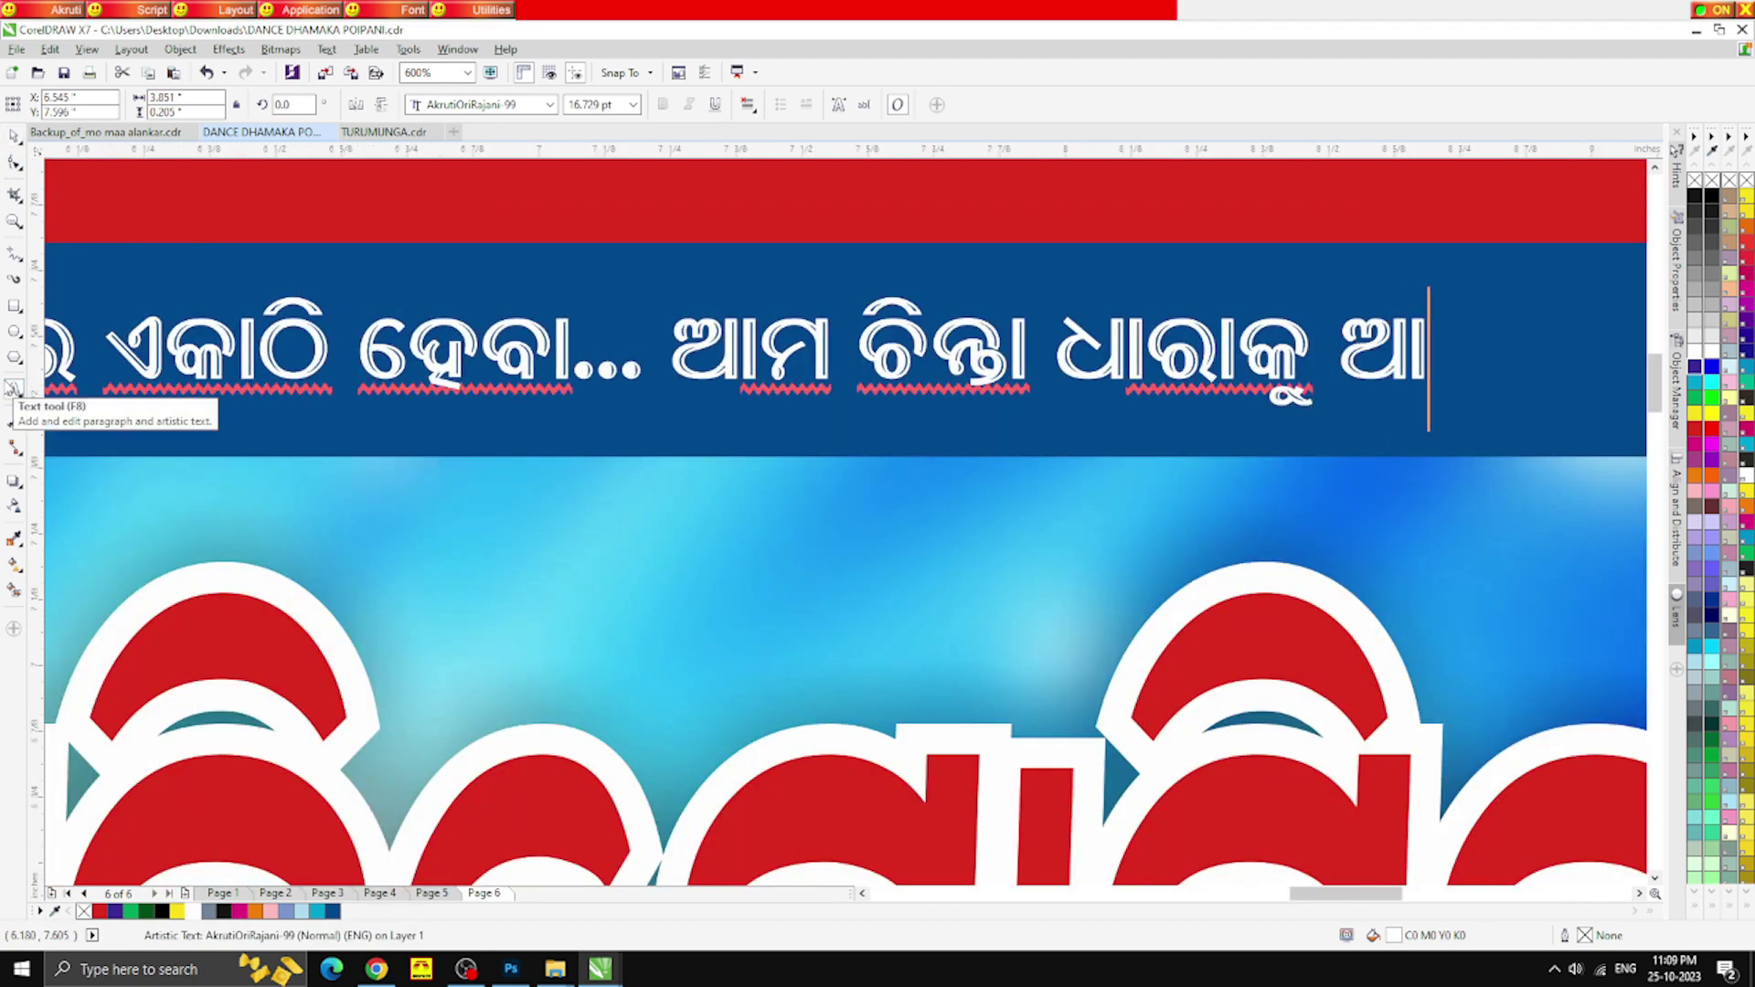
type("ଇ ନେବା !")
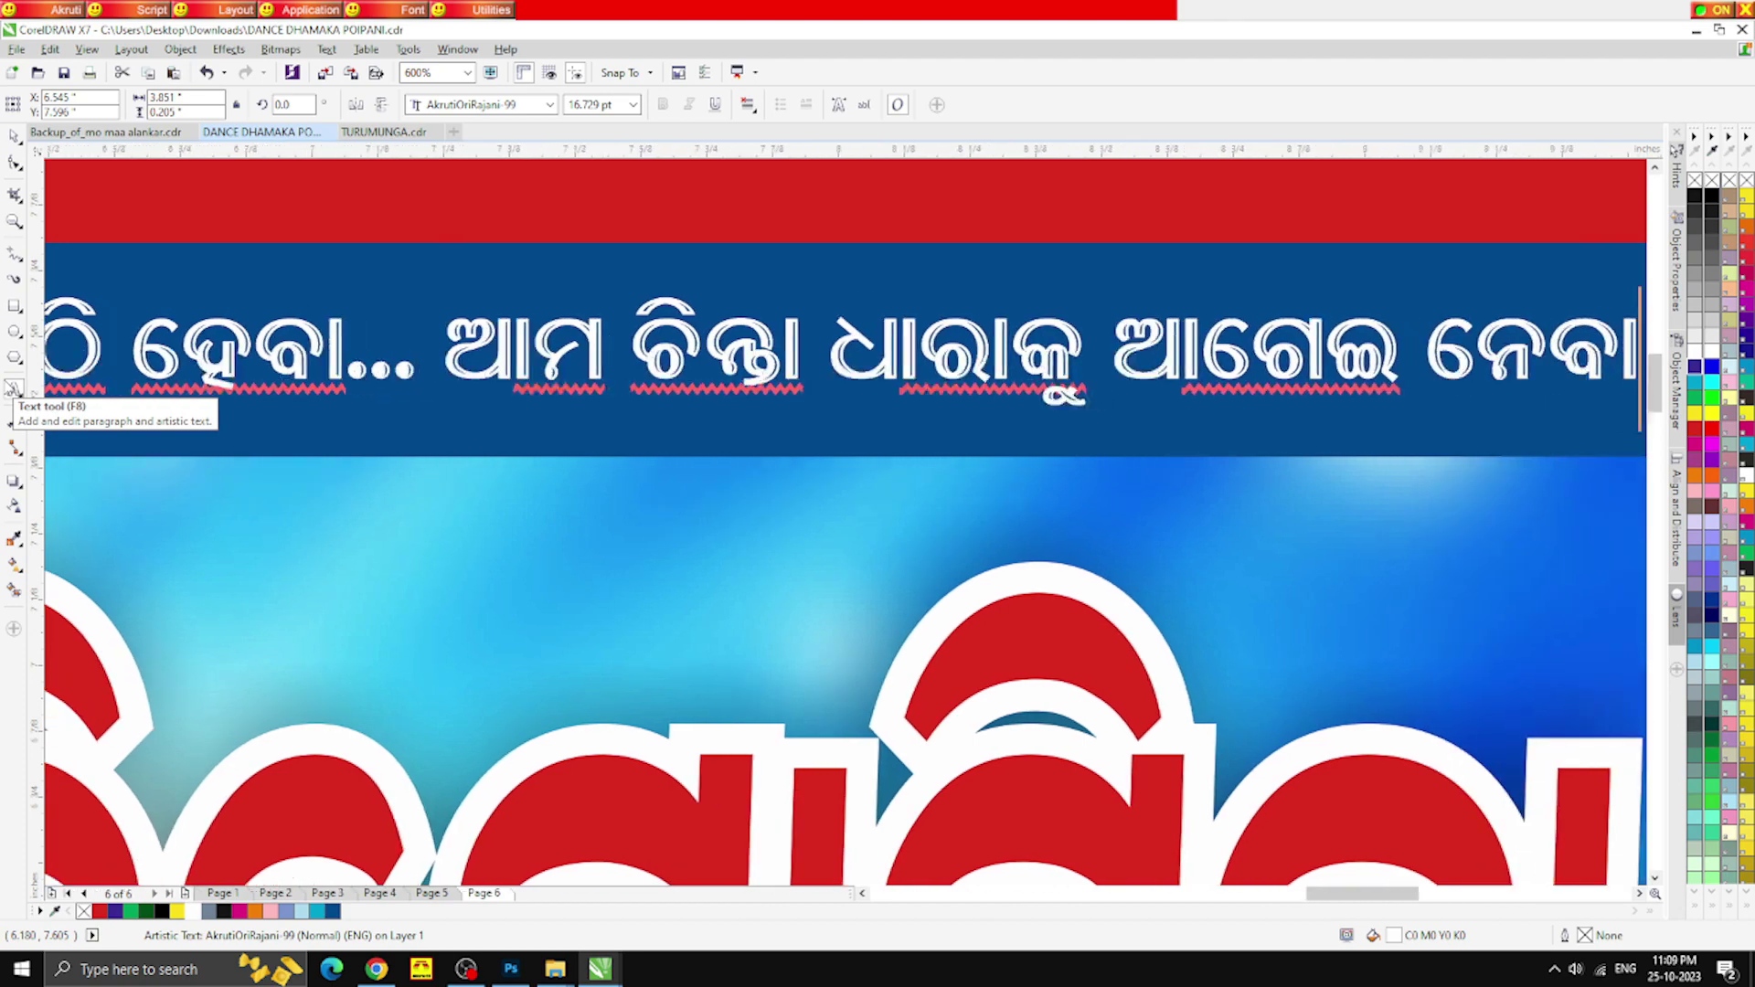
Shift the slogan toward the page's right edge, stretch its height to about 0.24 in and deselect it
scroll(847, 377, "down", 4)
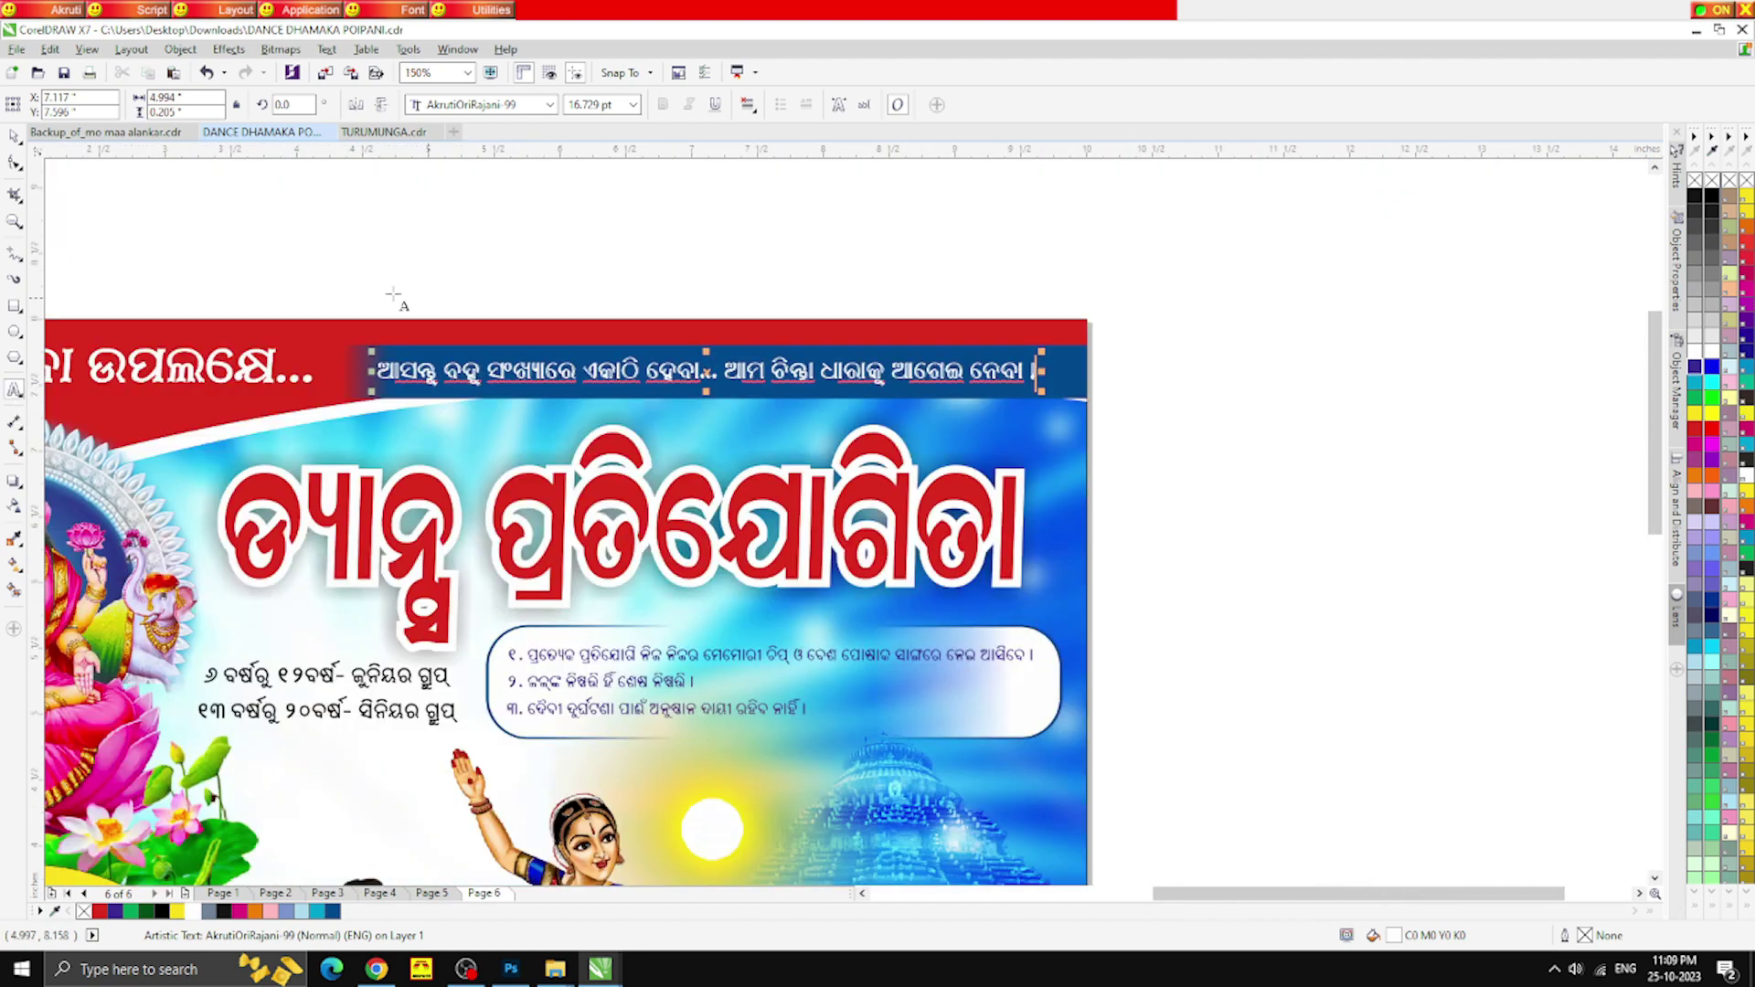
left_click(14, 135)
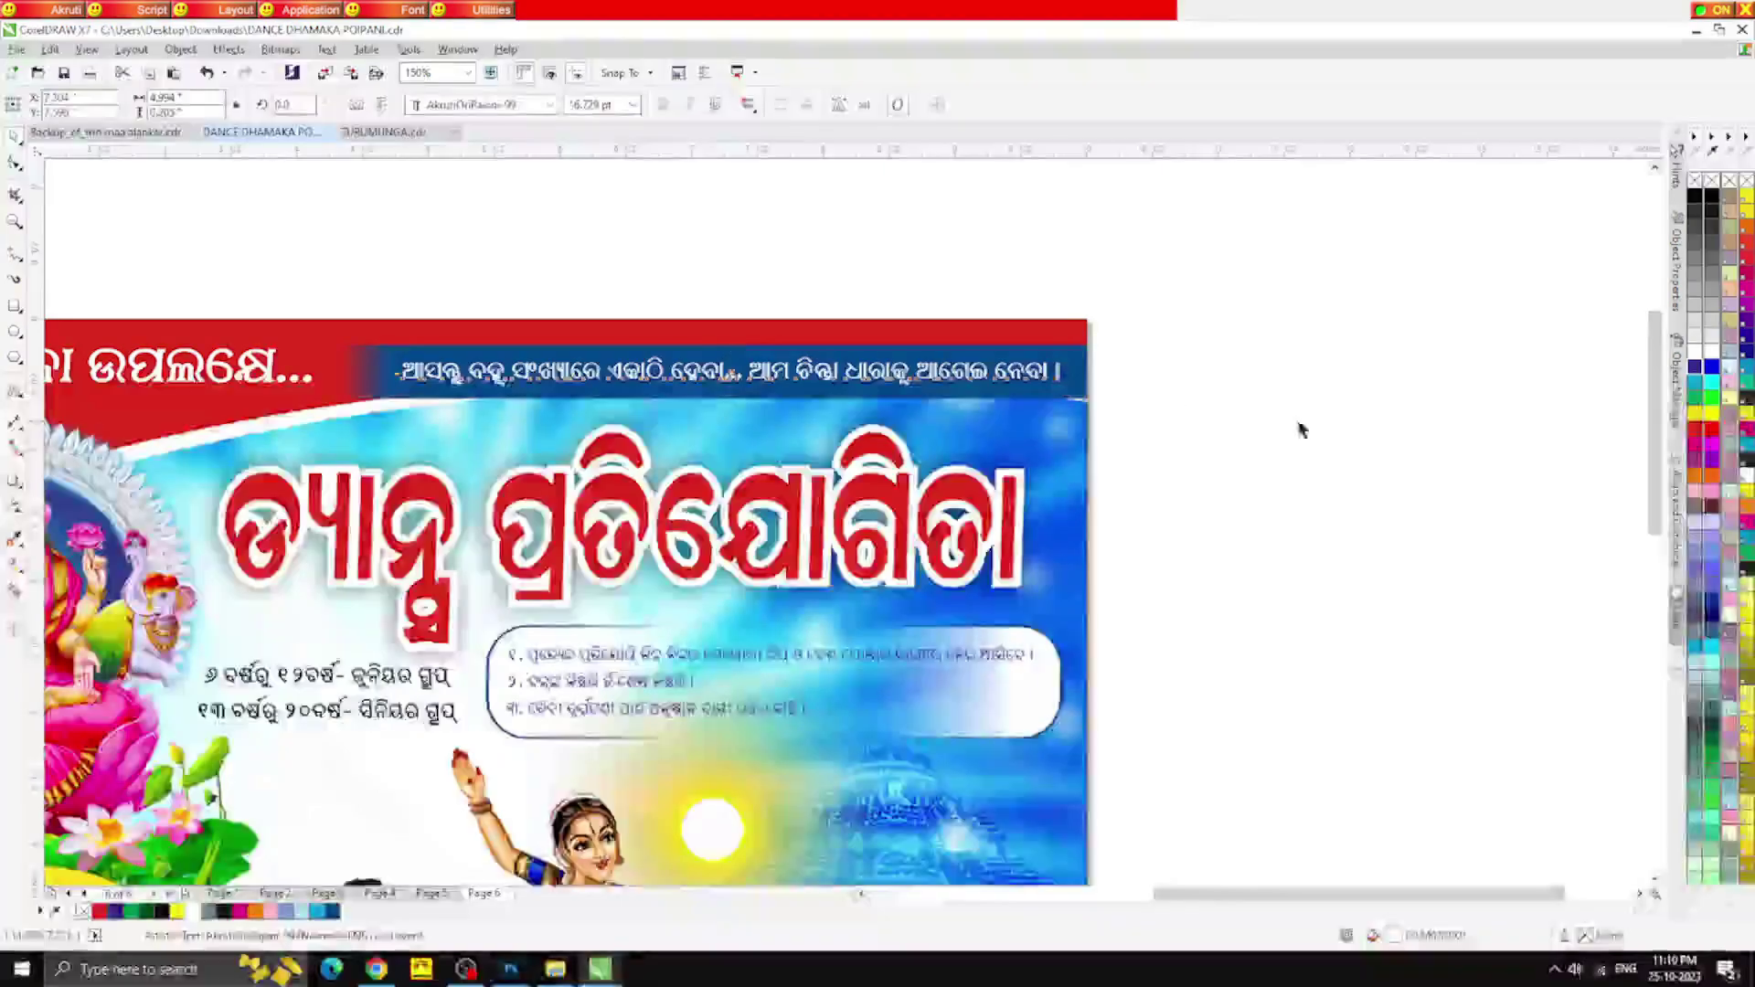
scroll(687, 352, "up", 4)
scroll(578, 325, "down", 6)
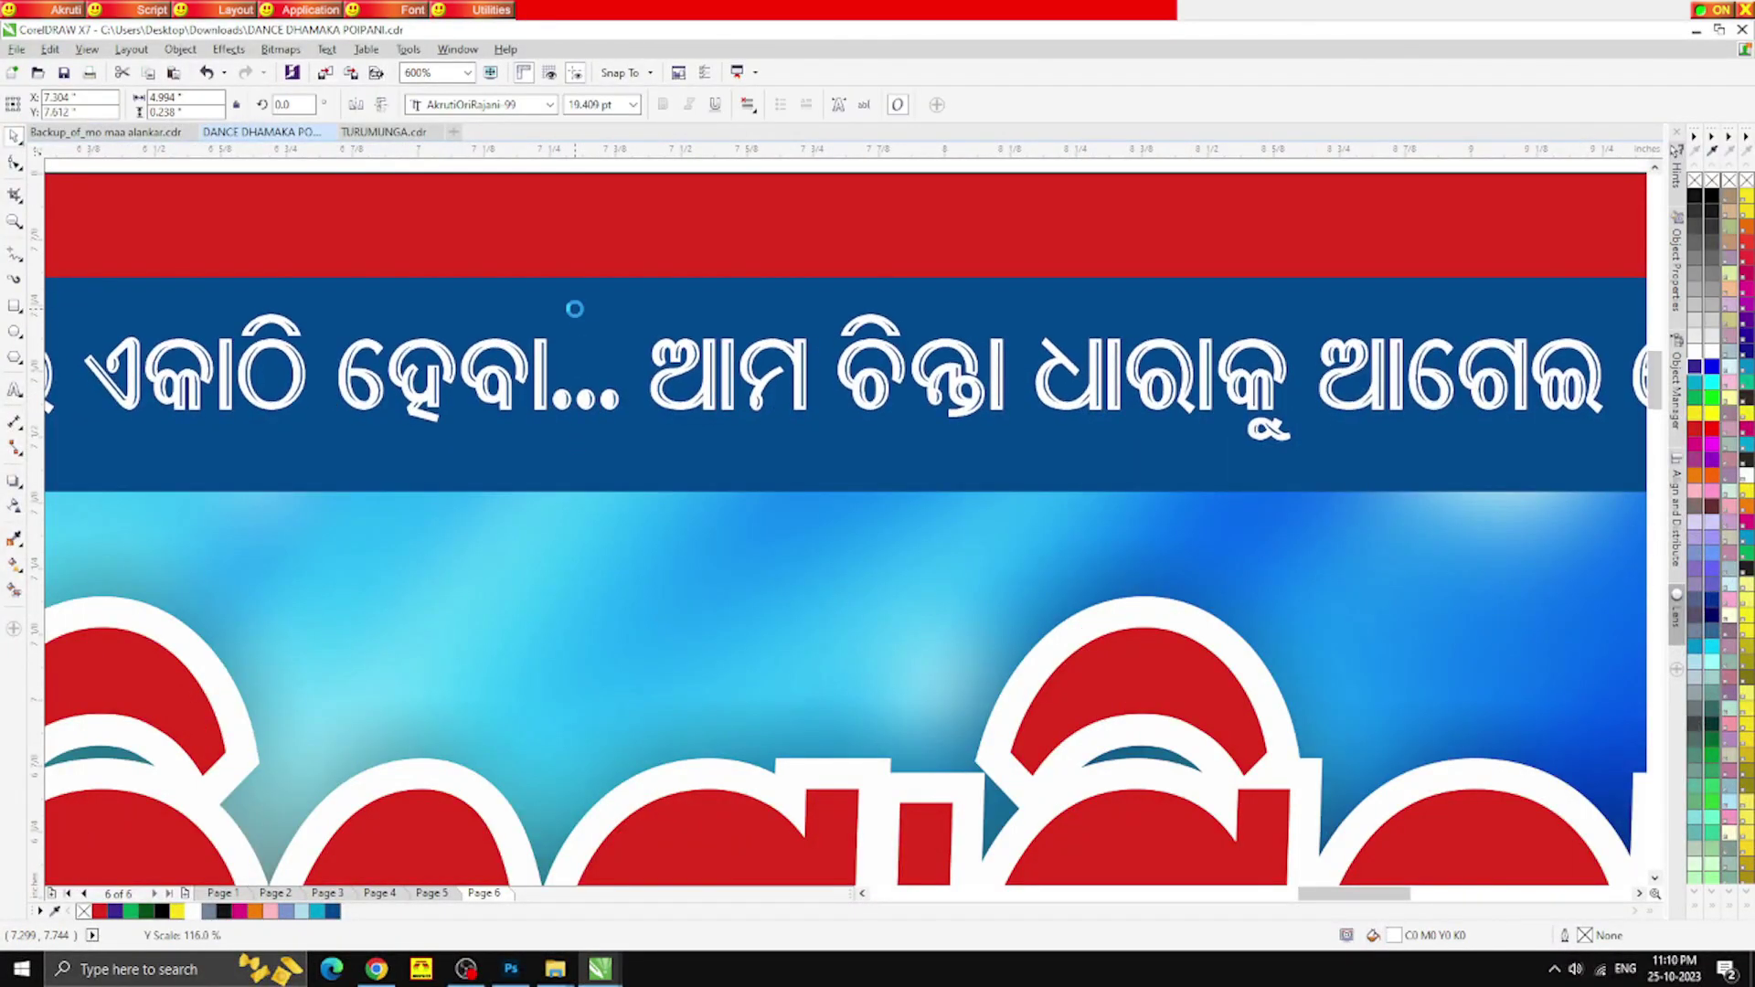
left_click(719, 281)
scroll(647, 405, "down", 1)
scroll(534, 457, "up", 1)
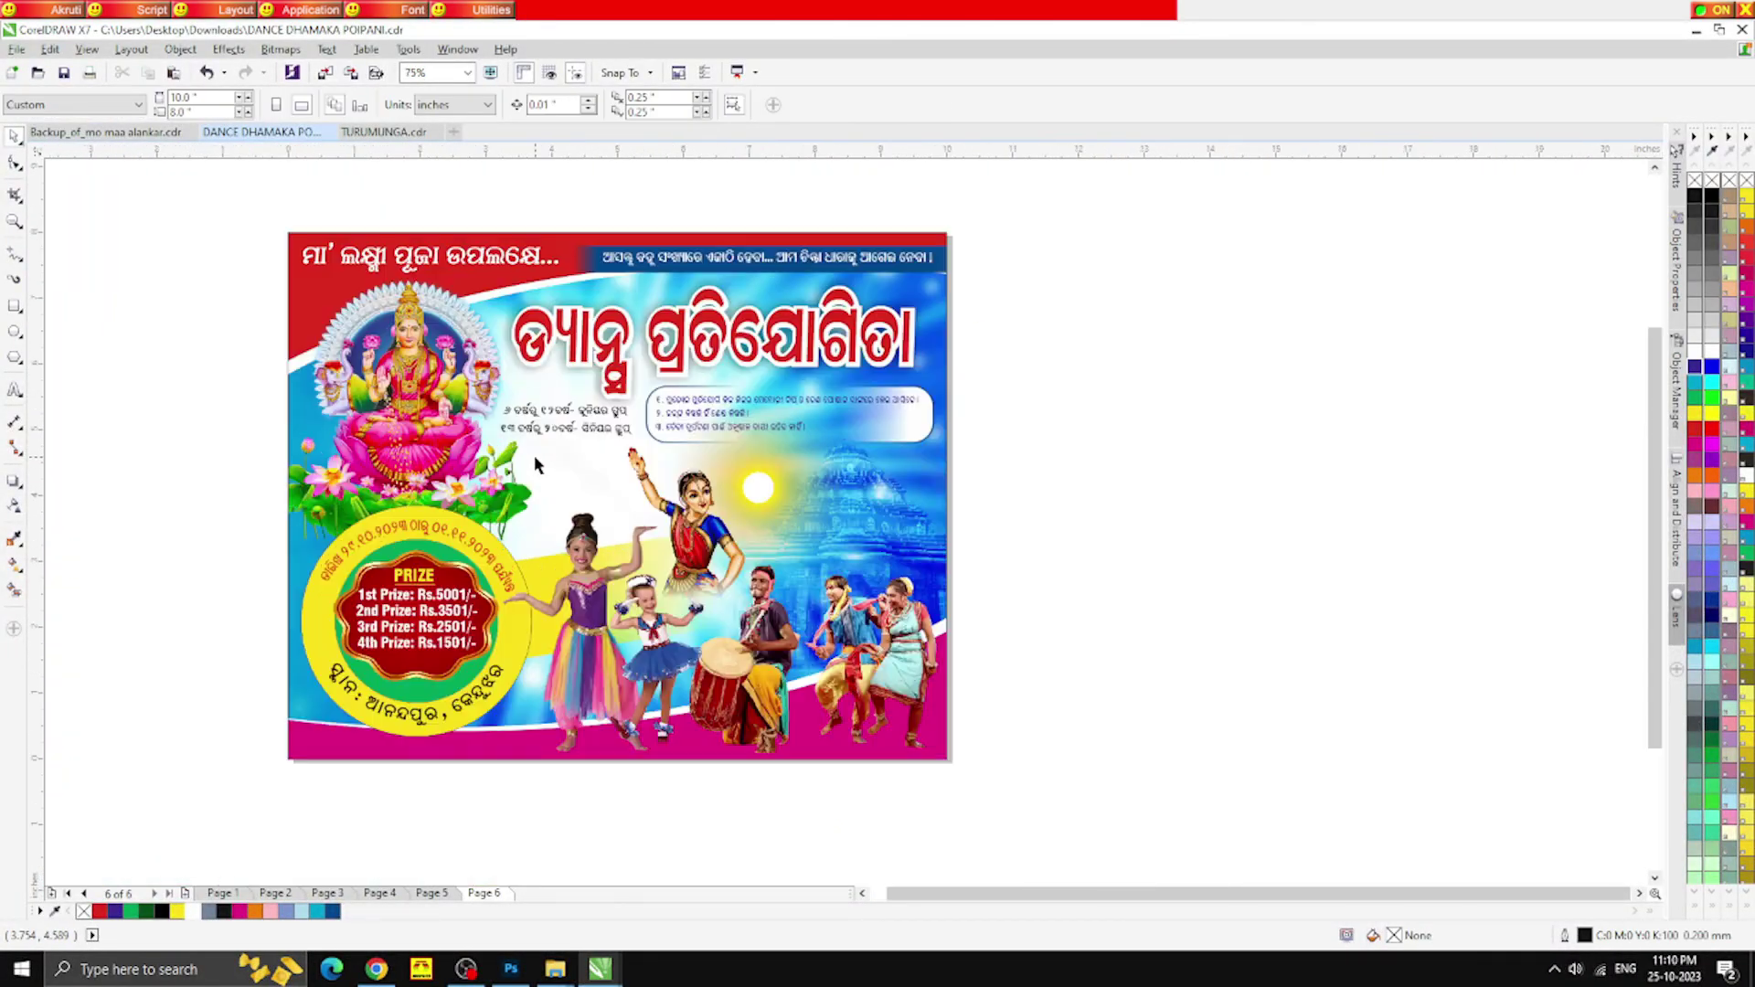